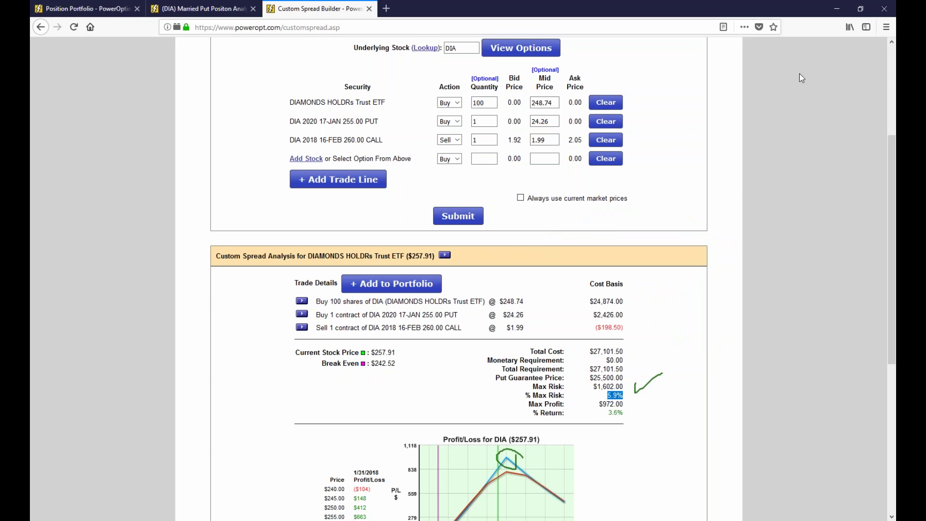
# Step: Examine the max risk and percent max risk figures in the DIA custom spread analysis
pyautogui.scroll(-3, 655, 294)
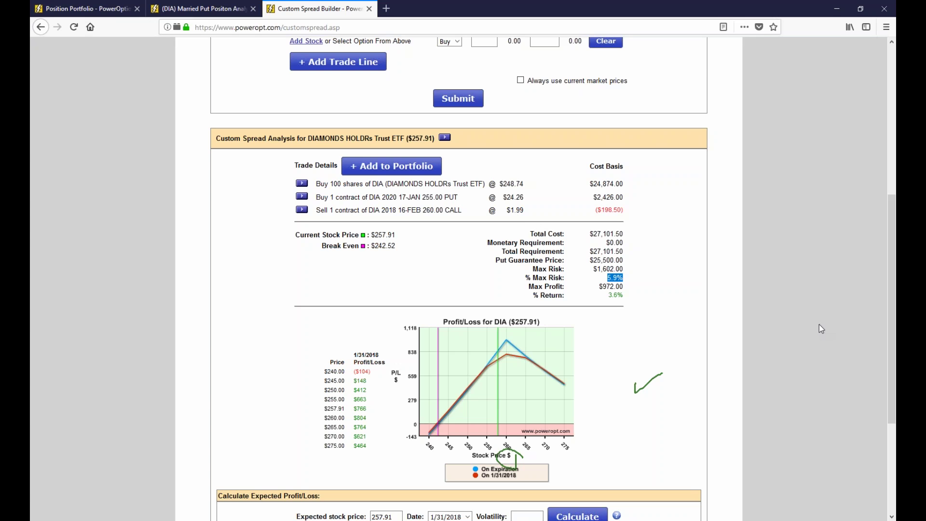
pyautogui.click(610, 269)
pyautogui.moveTo(609, 273); pyautogui.dragTo(635, 279)
pyautogui.click(647, 309)
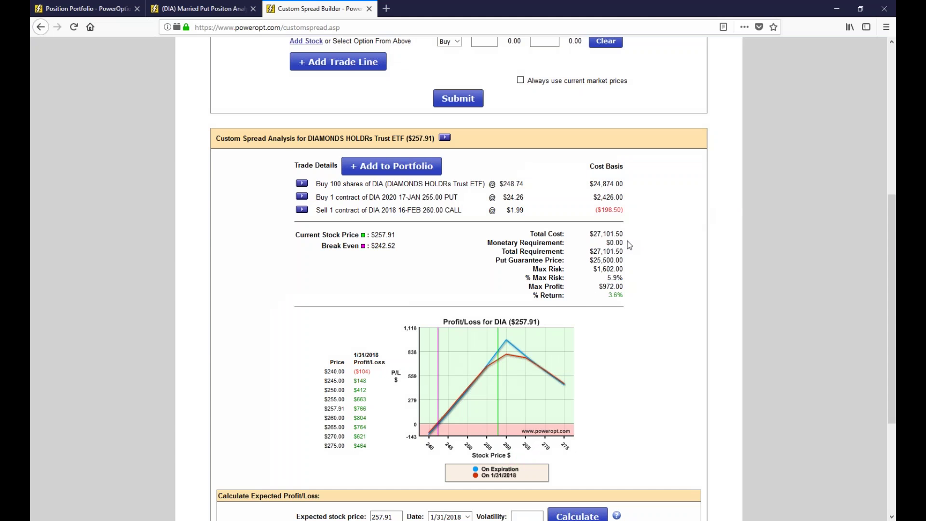
# Step: Clear the February 16 2018 260.00 call line and add the January 17 2020 255.00 put in its place
pyautogui.scroll(3, 629, 245)
pyautogui.click(610, 199)
pyautogui.click(517, 110)
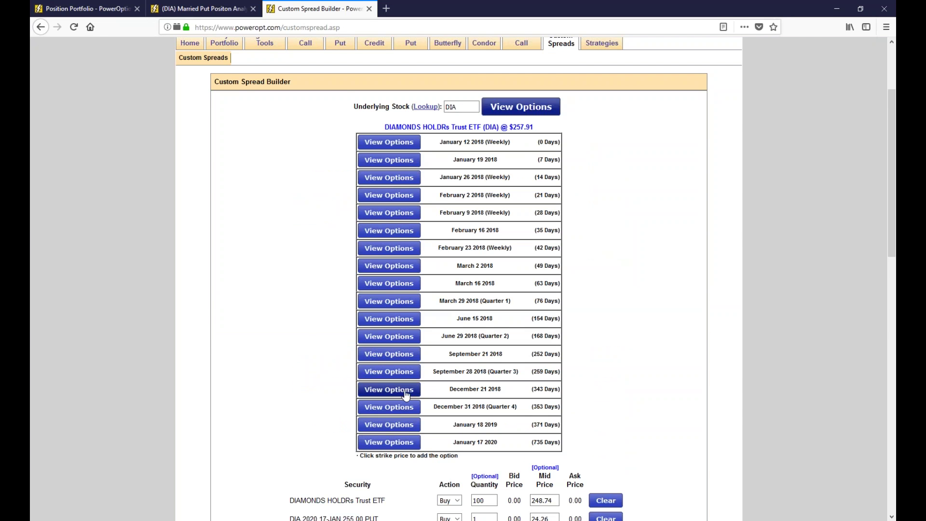
pyautogui.click(408, 443)
pyautogui.scroll(-5, 462, 361)
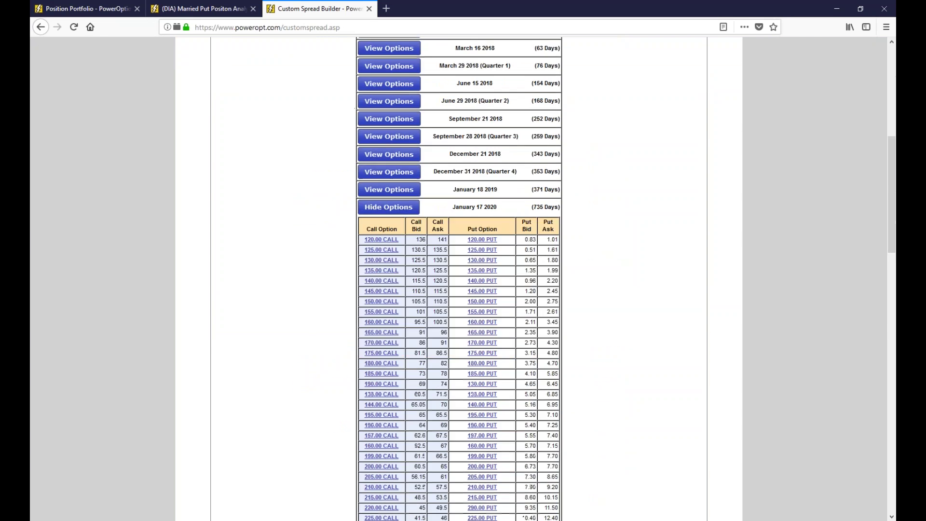
pyautogui.scroll(-10, 458, 270)
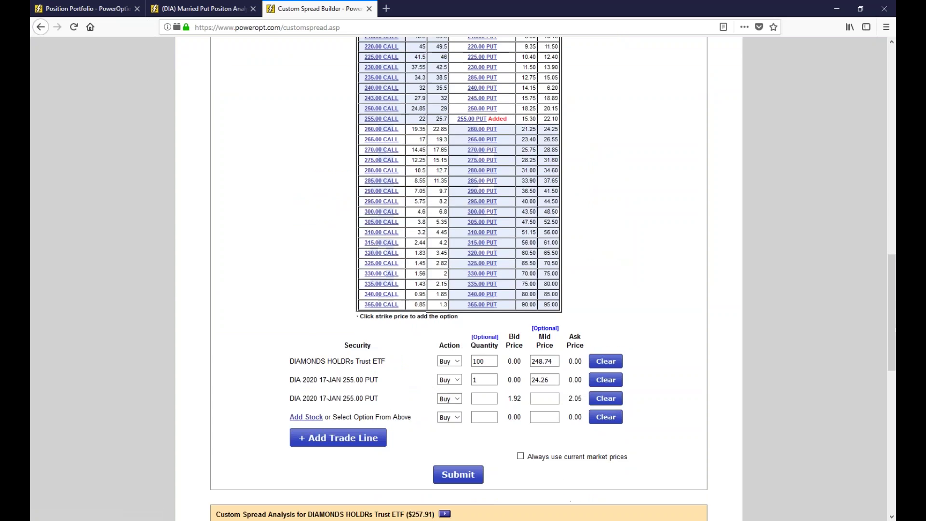
# Step: Set the newly added January 2020 255.00 put line to Sell with a quantity of 1
pyautogui.scroll(-3, 458, 289)
pyautogui.click(450, 271)
pyautogui.click(448, 293)
pyautogui.click(482, 273)
# Step: Add the January 18 2019 260.00 put to the spread and check its bid and ask prices
pyautogui.scroll(10, 411, 104)
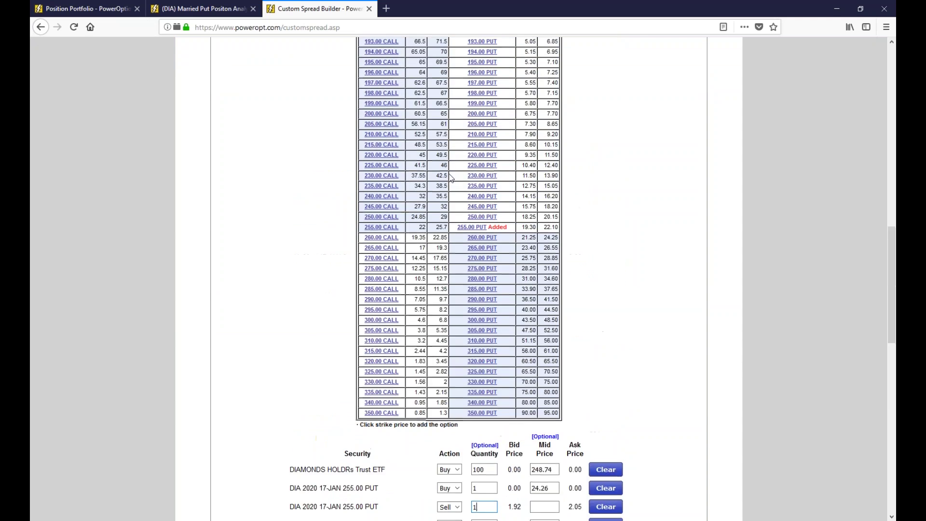
pyautogui.click(389, 72)
pyautogui.scroll(-7, 487, 318)
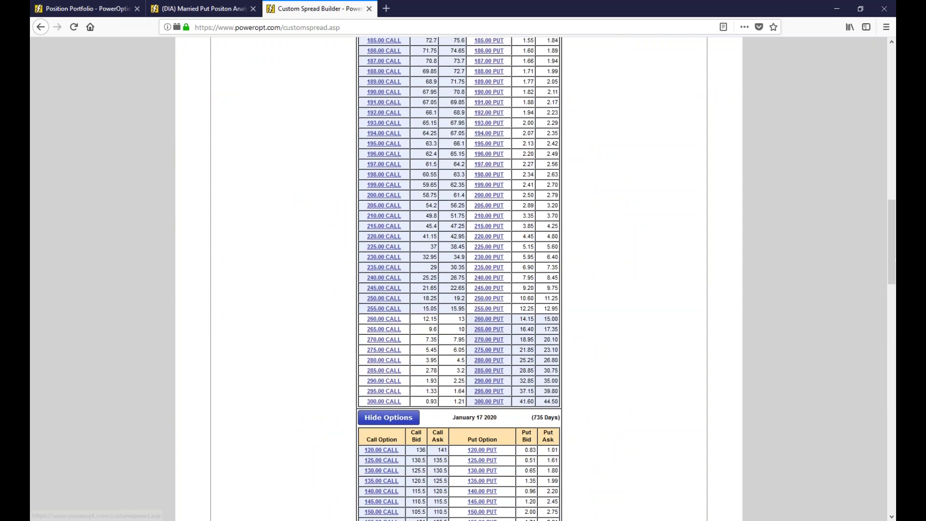
pyautogui.click(488, 318)
pyautogui.scroll(-4, 588, 329)
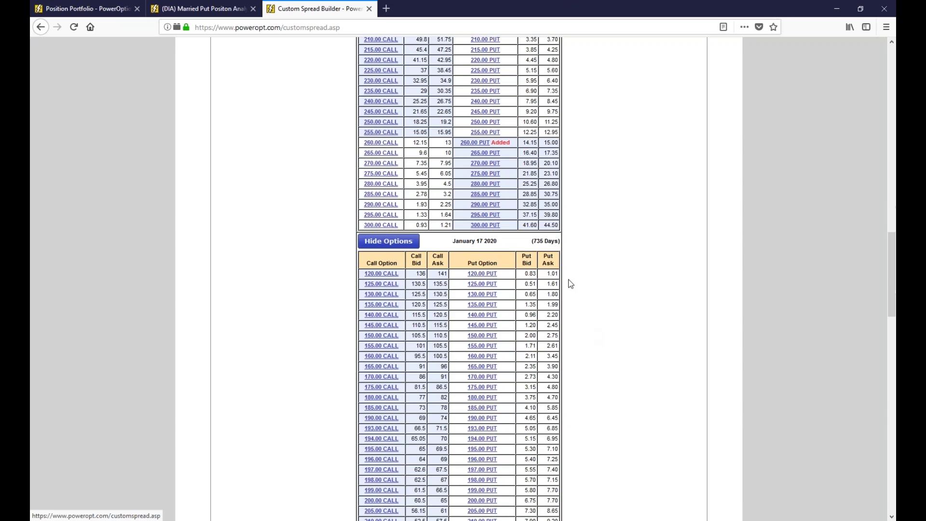
pyautogui.moveTo(522, 143); pyautogui.dragTo(558, 143)
# Step: Set the January 2019 260.00 put's quantity to 1 as a Buy and submit the spread for analysis
pyautogui.scroll(-8, 584, 288)
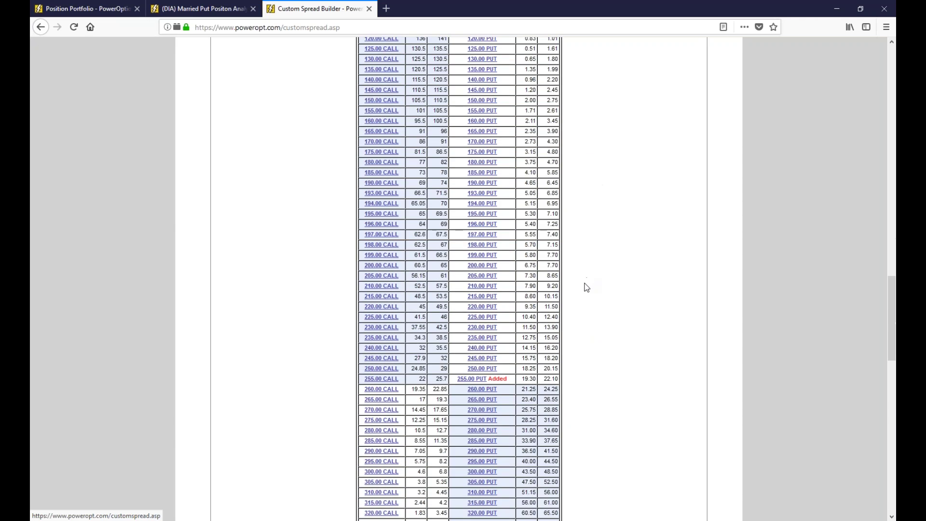
pyautogui.scroll(-5, 586, 287)
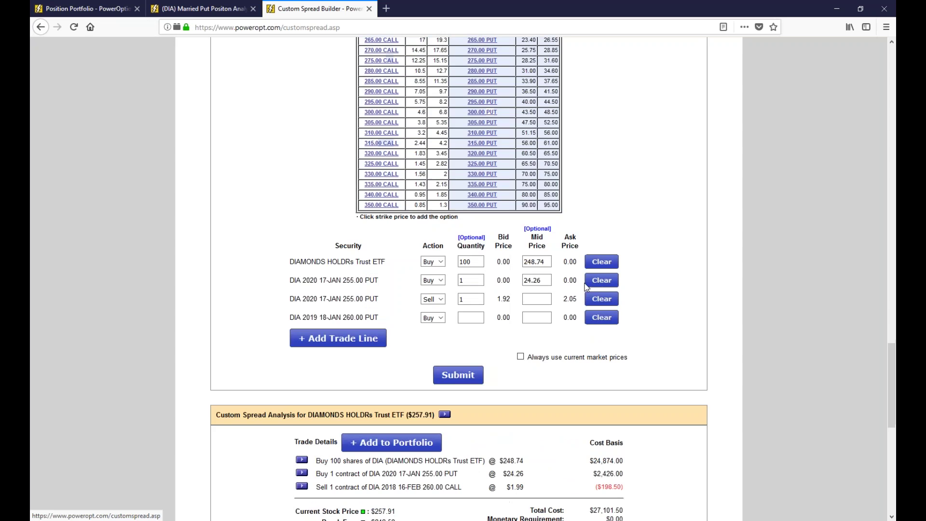
pyautogui.click(459, 324)
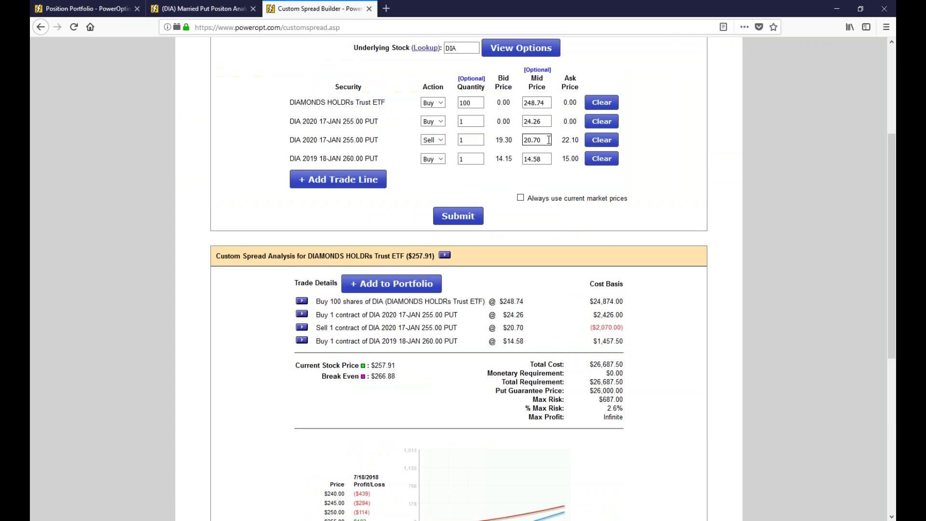
# Step: Examine the January 2019 260.00 put's mid price and the percent max risk of the rolled position
pyautogui.doubleClick(540, 159)
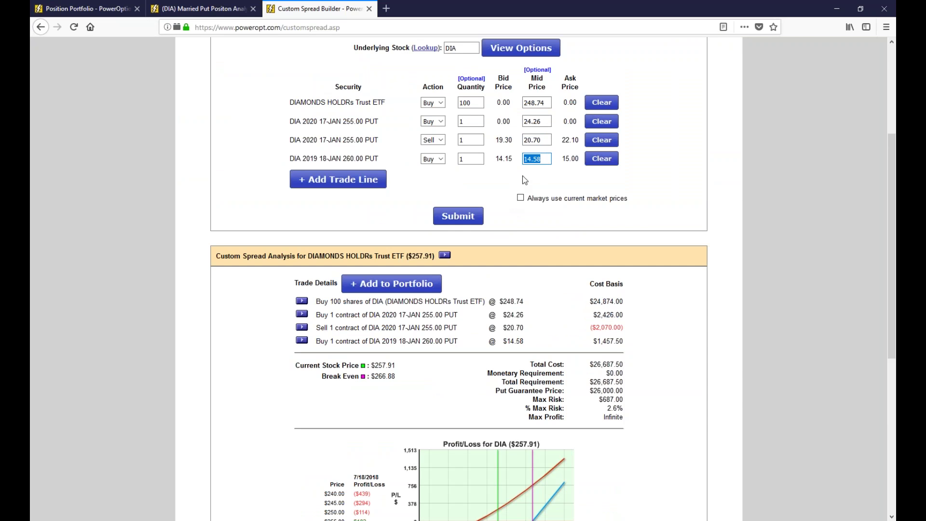
pyautogui.moveTo(342, 158); pyautogui.dragTo(371, 158)
pyautogui.moveTo(624, 408); pyautogui.dragTo(605, 408)
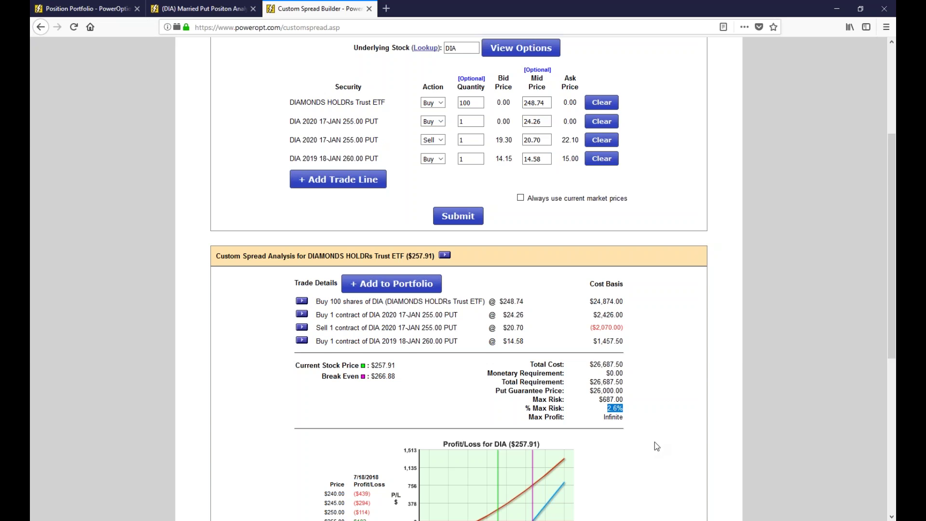
# Step: Add the February 16 2018 260.00 call from DIA's option chain to the spread
pyautogui.scroll(2, 653, 501)
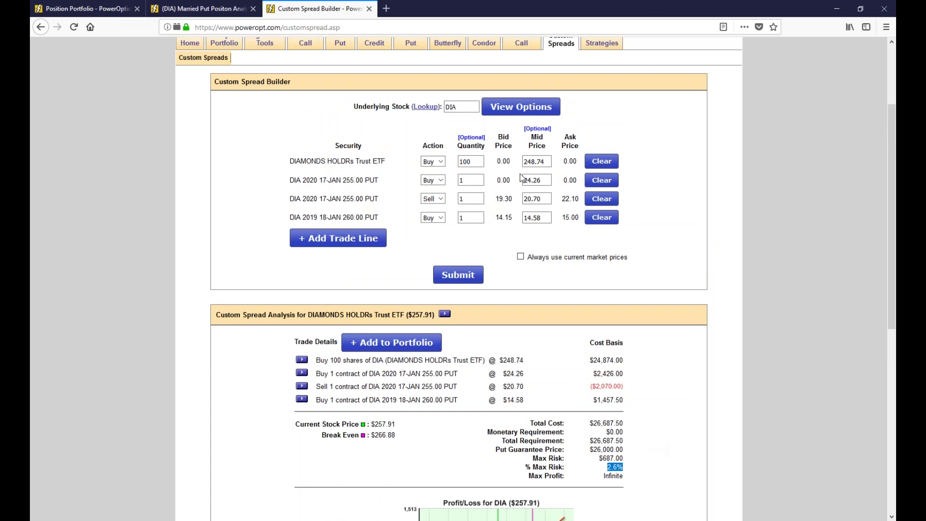
pyautogui.click(524, 112)
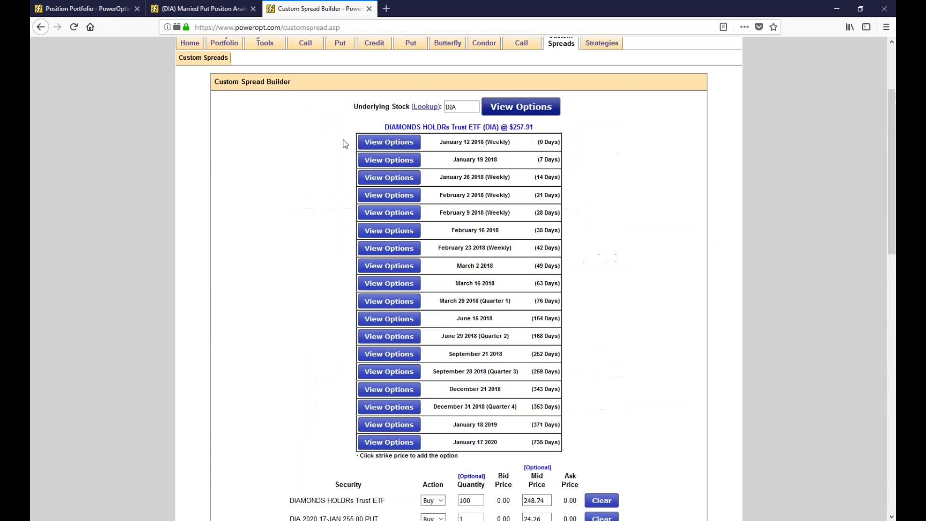
pyautogui.click(404, 235)
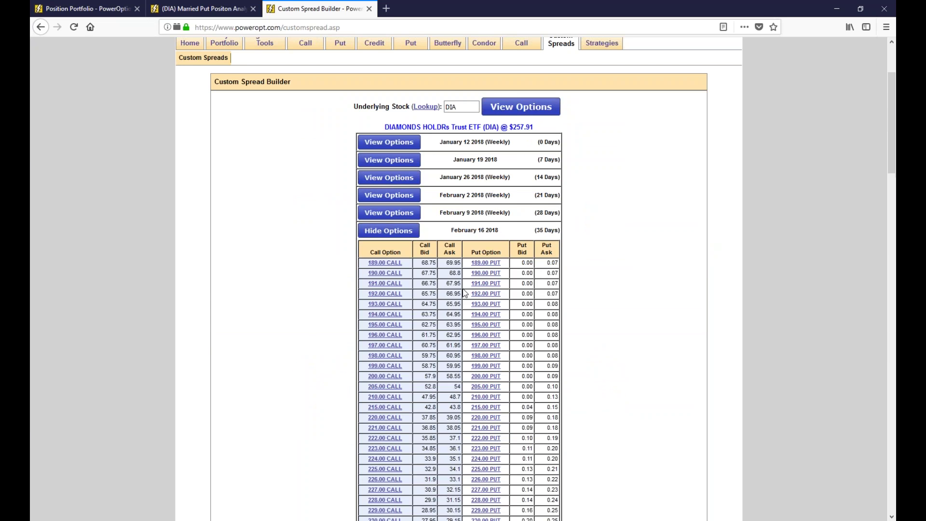
pyautogui.scroll(-10, 359, 439)
pyautogui.scroll(-10, 360, 439)
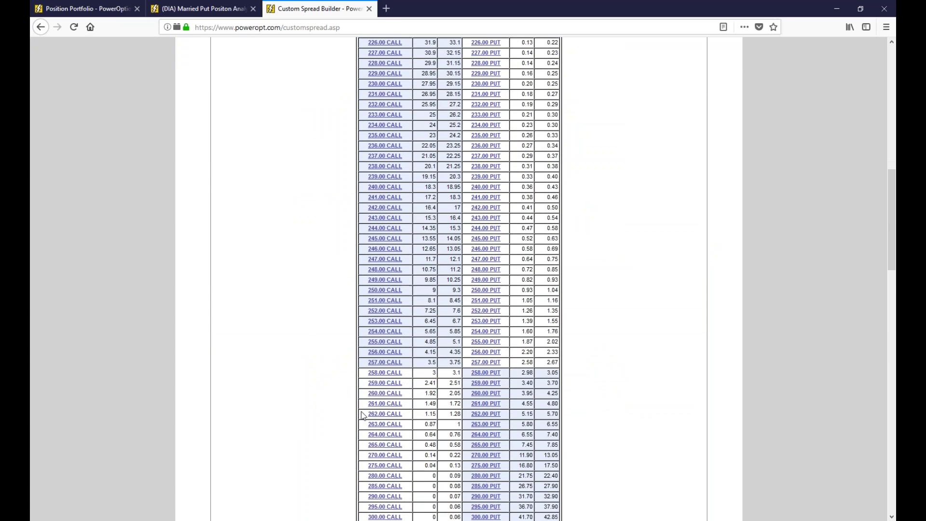
pyautogui.click(386, 301)
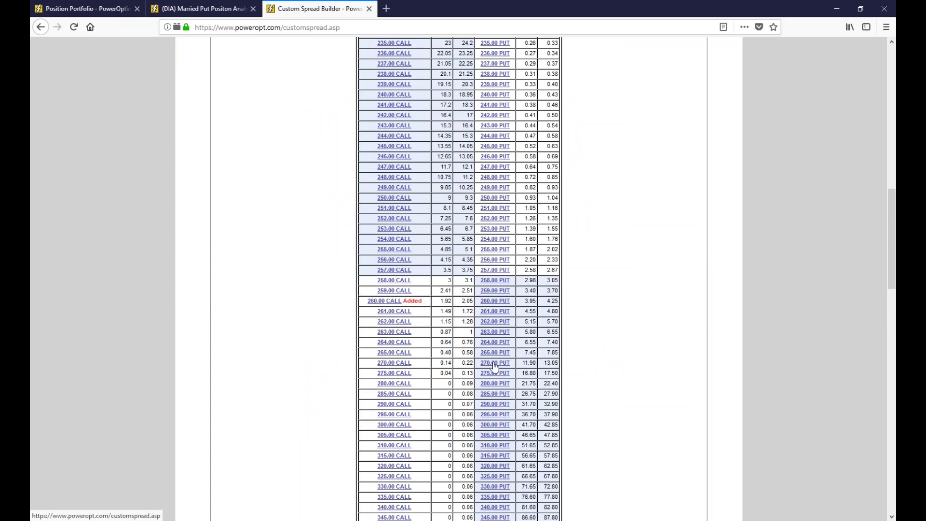
# Step: Set the February 2018 260.00 call line to Sell with a quantity of 1 and submit the spread
pyautogui.scroll(-8, 386, 305)
pyautogui.scroll(-3, 438, 332)
pyautogui.click(432, 331)
pyautogui.click(432, 363)
pyautogui.click(463, 391)
# Step: Examine the updated max risk and percent return, and the expiration profit at the peak of the profit/loss chart
pyautogui.scroll(-6, 646, 379)
pyautogui.scroll(-3, 616, 332)
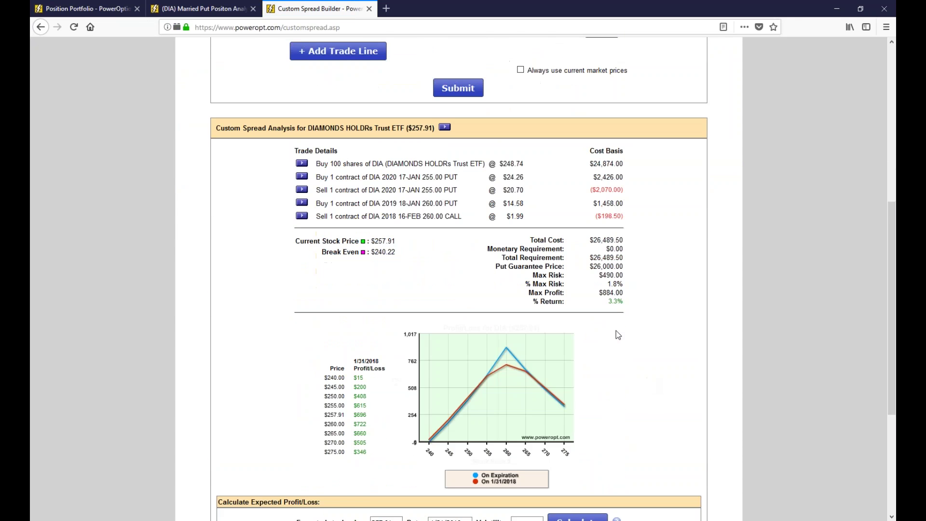
pyautogui.moveTo(528, 271); pyautogui.dragTo(610, 272)
pyautogui.doubleClick(615, 280)
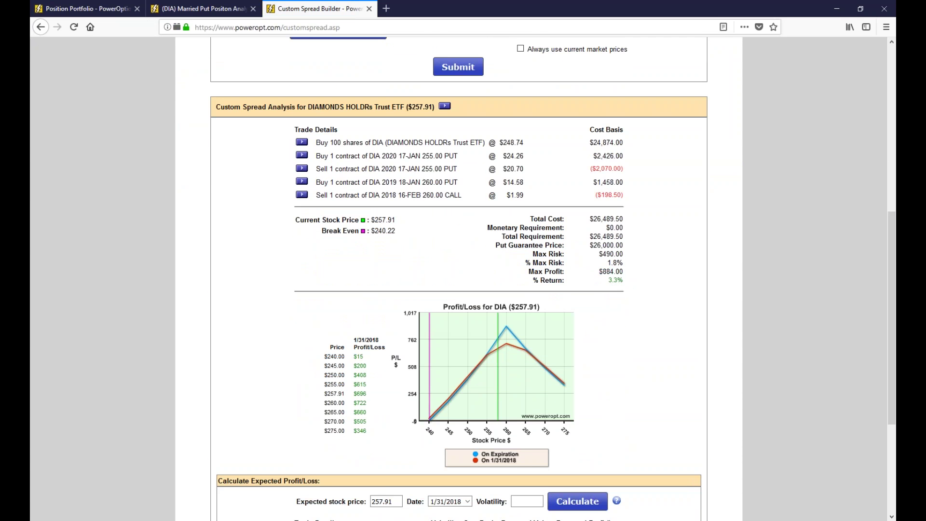
pyautogui.moveTo(508, 333)
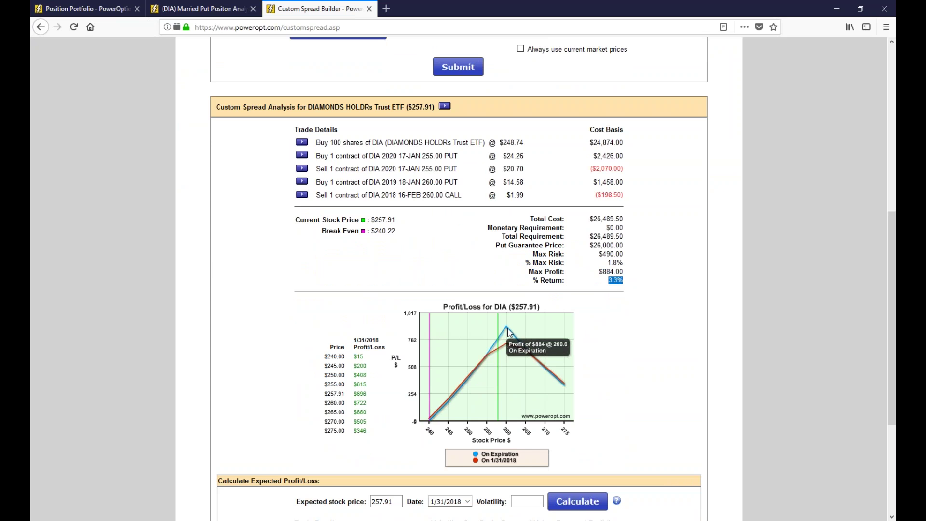
pyautogui.moveTo(607, 262); pyautogui.dragTo(623, 261)
# Step: Examine the trade details, comparing the sold January 2020 put's price with the bought January 2019 put's price
pyautogui.click(393, 195)
pyautogui.moveTo(374, 183); pyautogui.dragTo(468, 180)
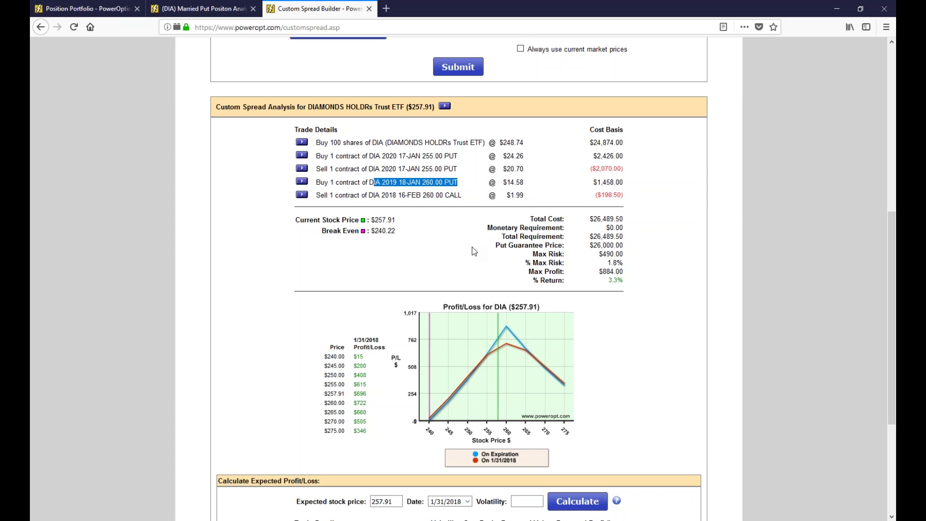
pyautogui.moveTo(506, 168); pyautogui.dragTo(527, 182)
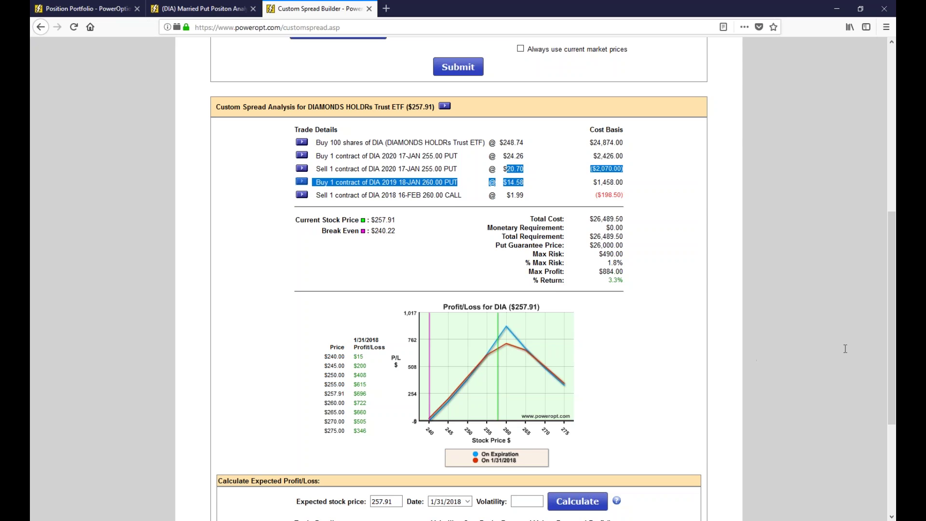
pyautogui.click(892, 358)
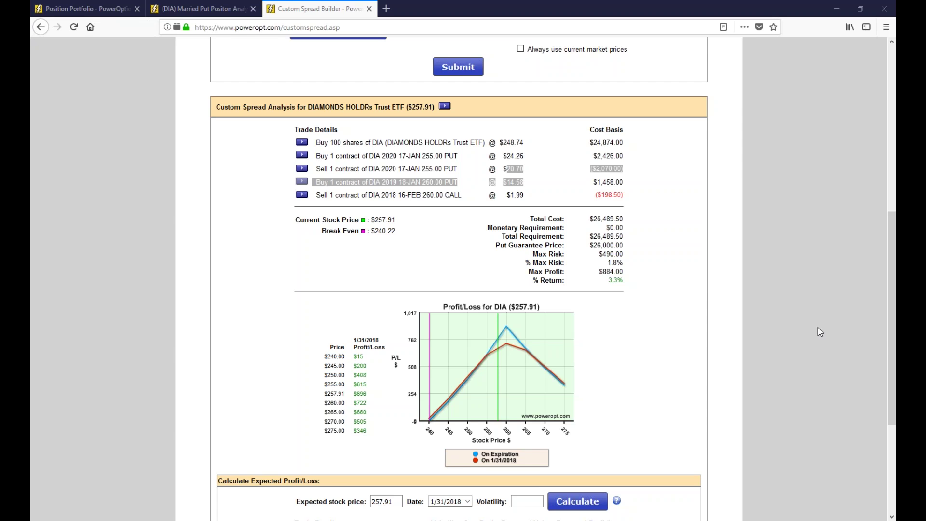
# Step: Open the PowerOptions home page at the Market Sentiment box
pyautogui.scroll(3, 445, 287)
pyautogui.click(445, 288)
pyautogui.scroll(3, 491, 297)
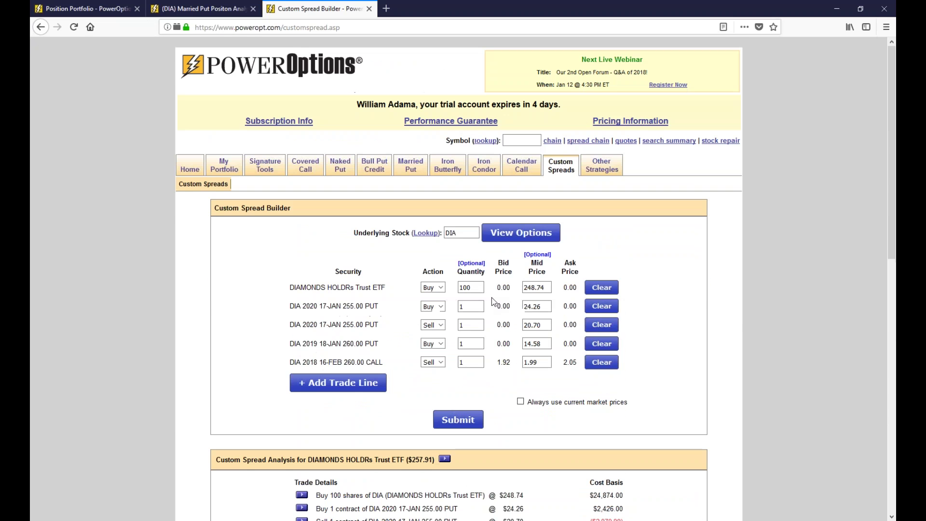
pyautogui.click(196, 166)
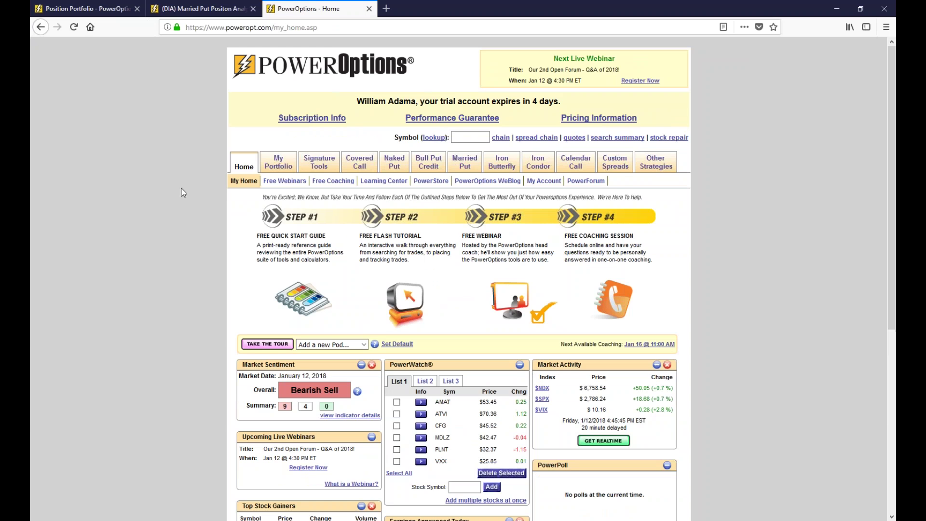
pyautogui.scroll(-5, 183, 193)
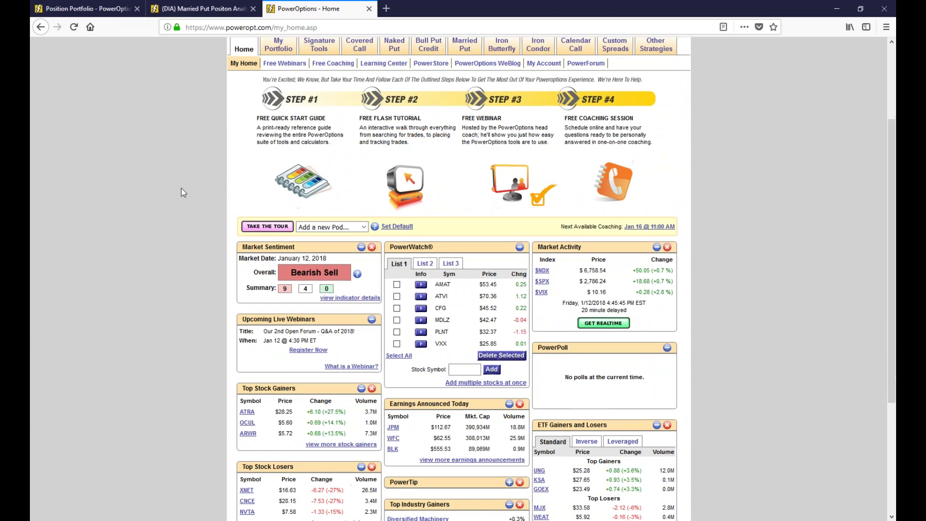
pyautogui.scroll(-2, 184, 193)
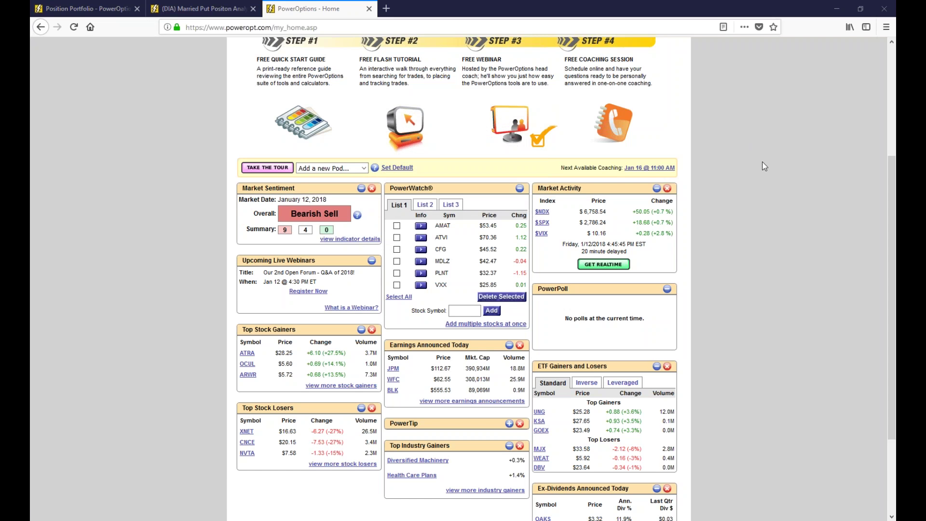
# Step: Annotate the Market Sentiment box with circles and the handwritten notes 7-6 and 9-4-x, and clear the annotations
pyautogui.moveTo(239, 179)
pyautogui.mouseDown()
pyautogui.moveTo(225, 191)
pyautogui.moveTo(230, 249)
pyautogui.moveTo(242, 261)
pyautogui.mouseUp()
pyautogui.moveTo(343, 179)
pyautogui.mouseDown()
pyautogui.moveTo(372, 177)
pyautogui.moveTo(384, 198)
pyautogui.moveTo(377, 253)
pyautogui.mouseUp()
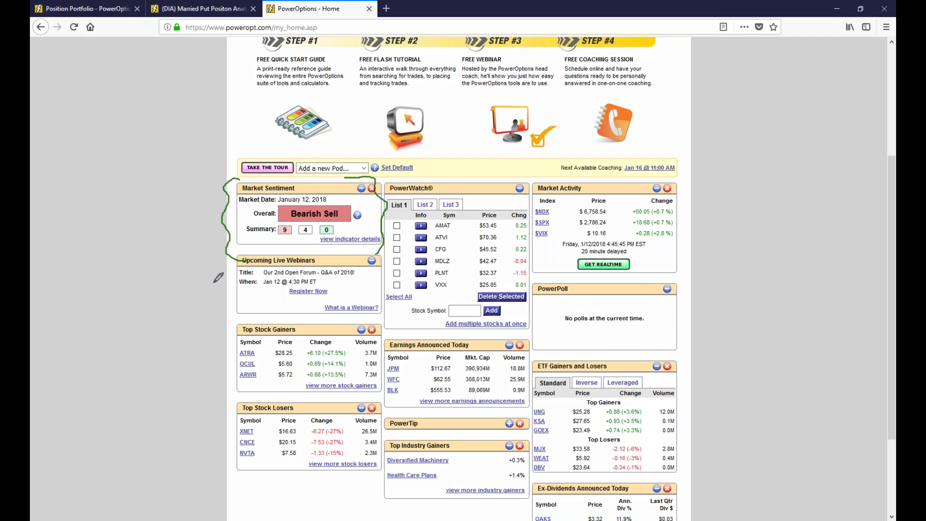
pyautogui.moveTo(144, 220)
pyautogui.mouseDown()
pyautogui.moveTo(173, 218)
pyautogui.moveTo(169, 259)
pyautogui.moveTo(174, 240)
pyautogui.moveTo(191, 240)
pyautogui.moveTo(201, 226)
pyautogui.moveTo(203, 246)
pyautogui.mouseUp()
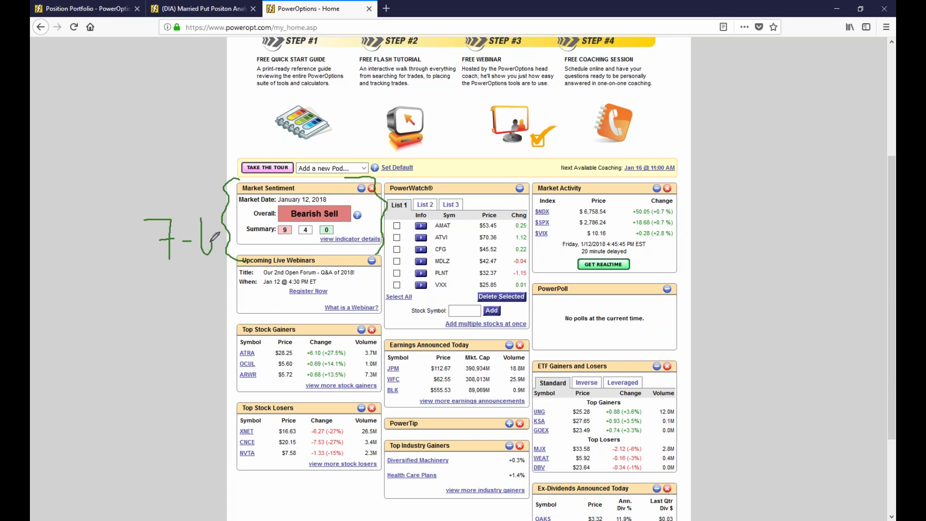
pyautogui.moveTo(173, 276)
pyautogui.mouseDown()
pyautogui.moveTo(159, 276)
pyautogui.moveTo(174, 285)
pyautogui.moveTo(175, 326)
pyautogui.mouseUp()
pyautogui.moveTo(179, 291)
pyautogui.mouseDown()
pyautogui.moveTo(201, 297)
pyautogui.moveTo(198, 318)
pyautogui.moveTo(235, 313)
pyautogui.moveTo(223, 313)
pyautogui.mouseUp()
pyautogui.moveTo(346, 206)
pyautogui.mouseDown()
pyautogui.moveTo(314, 193)
pyautogui.moveTo(343, 258)
pyautogui.moveTo(344, 195)
pyautogui.mouseUp()
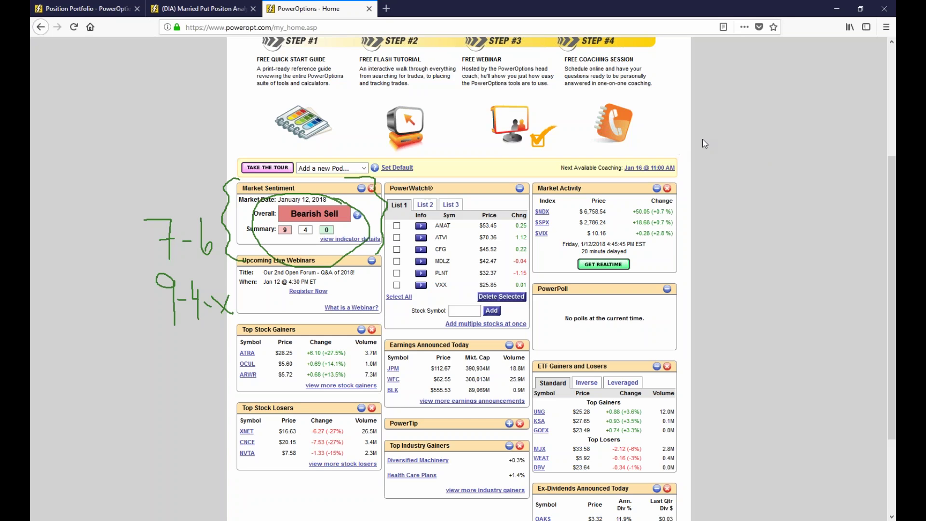
pyautogui.press('Escape')
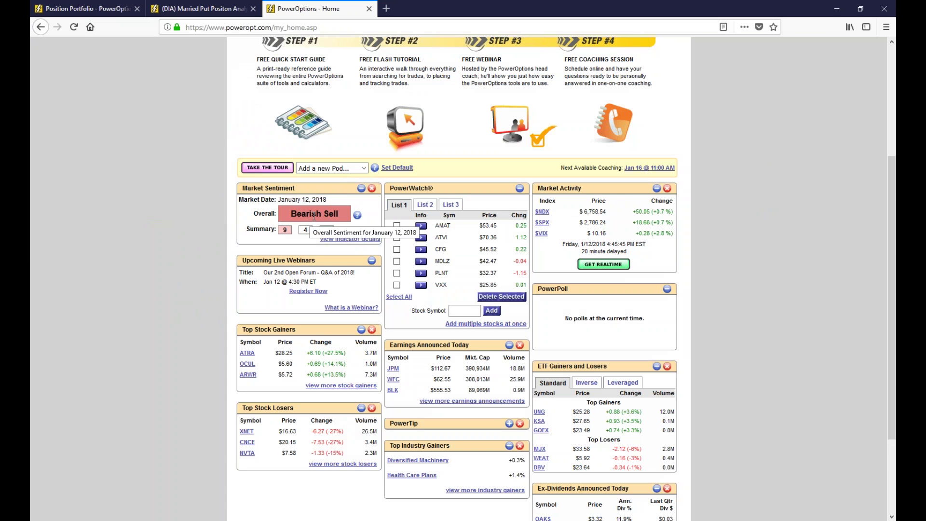
# Step: Open the market sentiment indicator details and examine the Put/Call Volume Ratio indicator
pyautogui.click(345, 239)
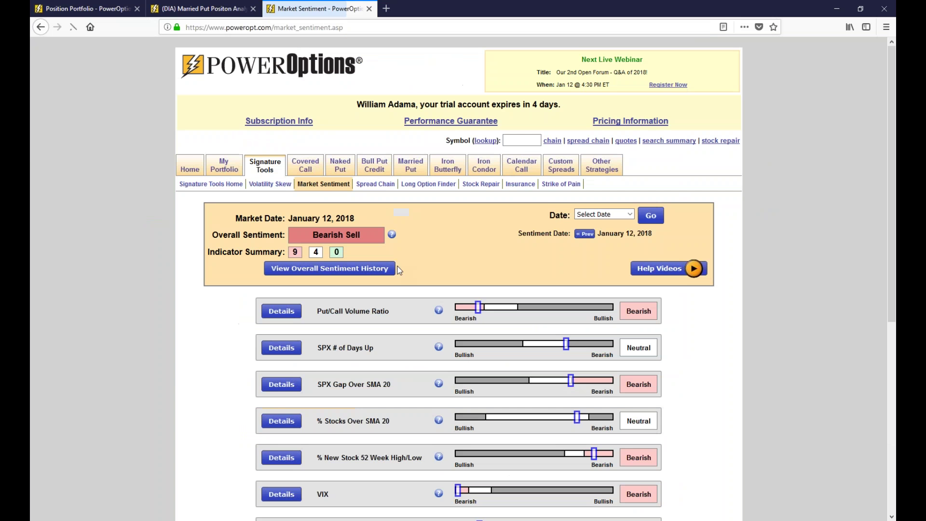
pyautogui.scroll(-2, 400, 267)
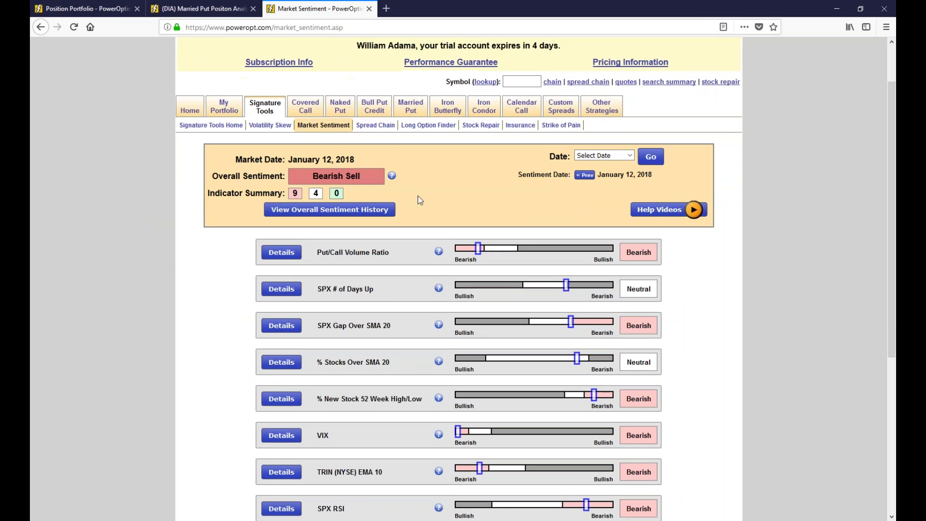
pyautogui.moveTo(317, 254); pyautogui.dragTo(410, 265)
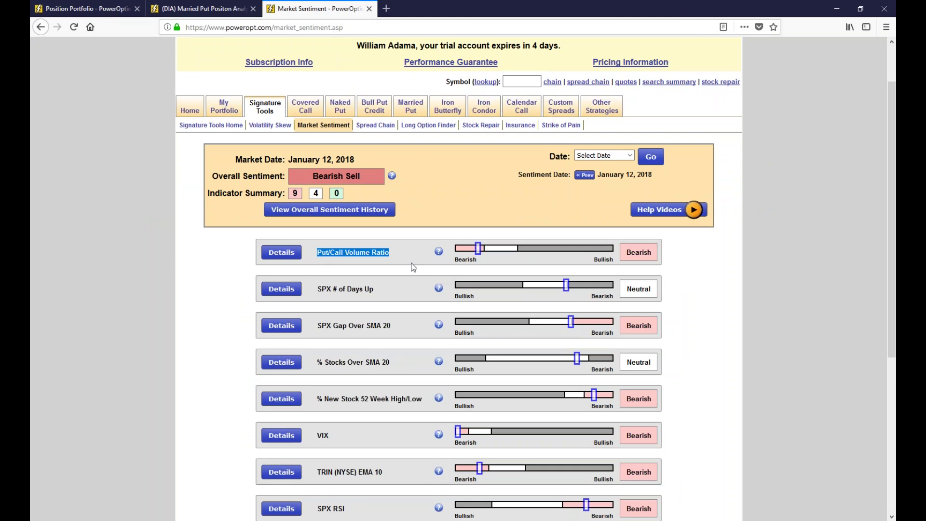
# Step: Examine the indicators from SPX Gap Over SMA 20 down to SPX Gap Over SMA 100, highlighting the names of the bearish ones
pyautogui.scroll(-2, 425, 276)
pyautogui.moveTo(314, 269); pyautogui.dragTo(401, 267)
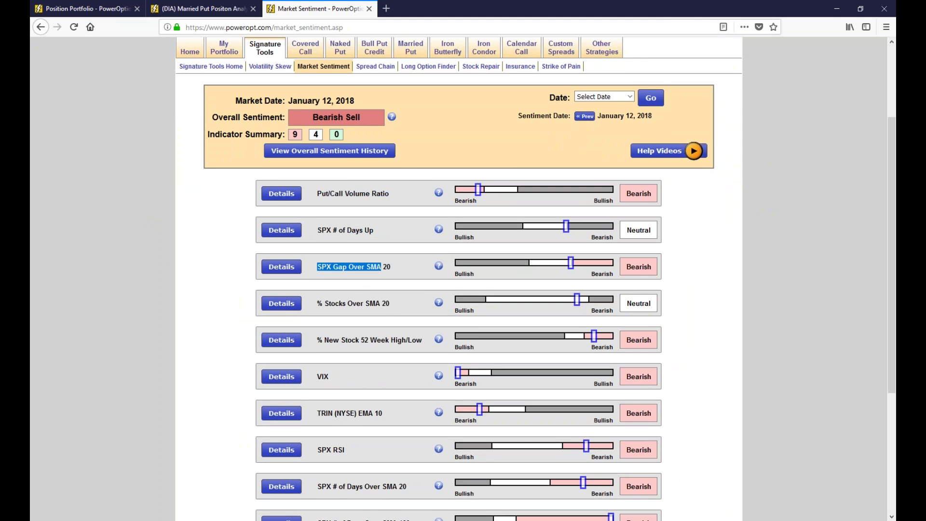
pyautogui.scroll(-2, 412, 290)
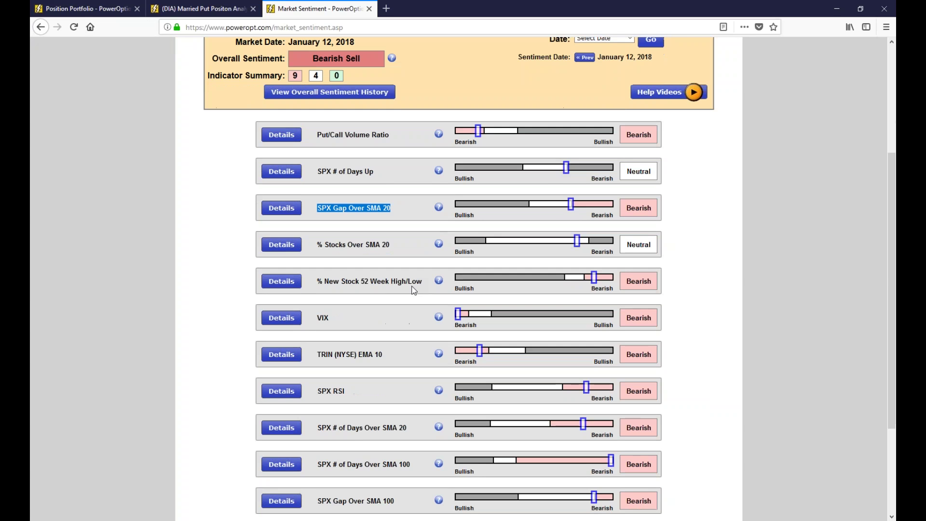
pyautogui.moveTo(319, 281); pyautogui.dragTo(422, 281)
pyautogui.scroll(-2, 414, 311)
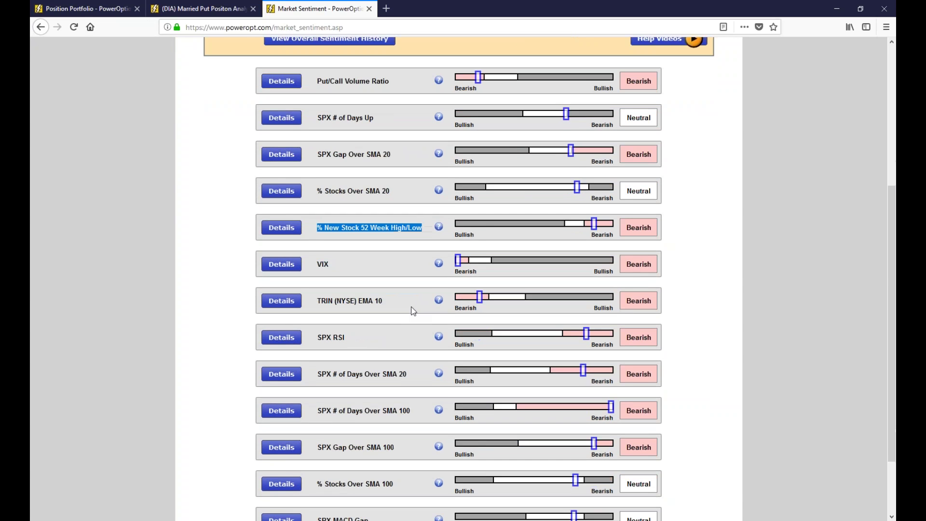
pyautogui.scroll(-2, 414, 311)
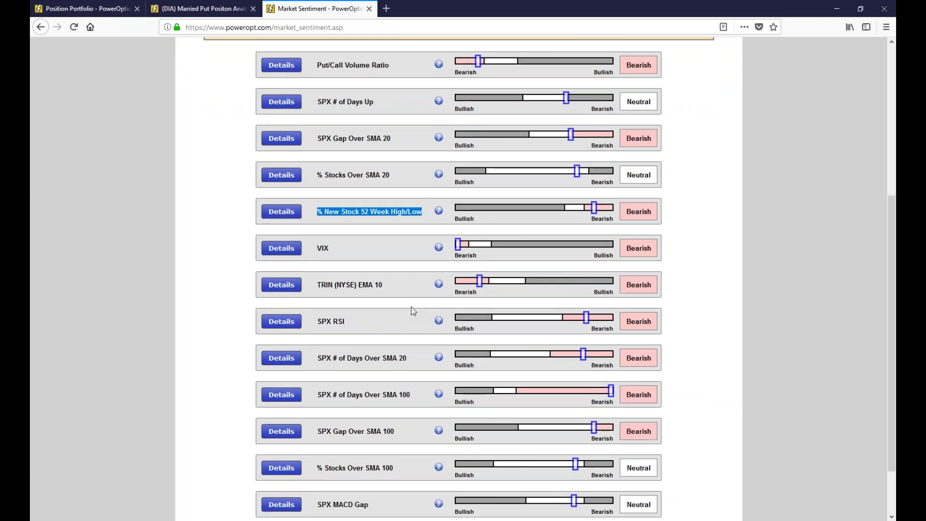
pyautogui.moveTo(321, 237); pyautogui.dragTo(378, 239)
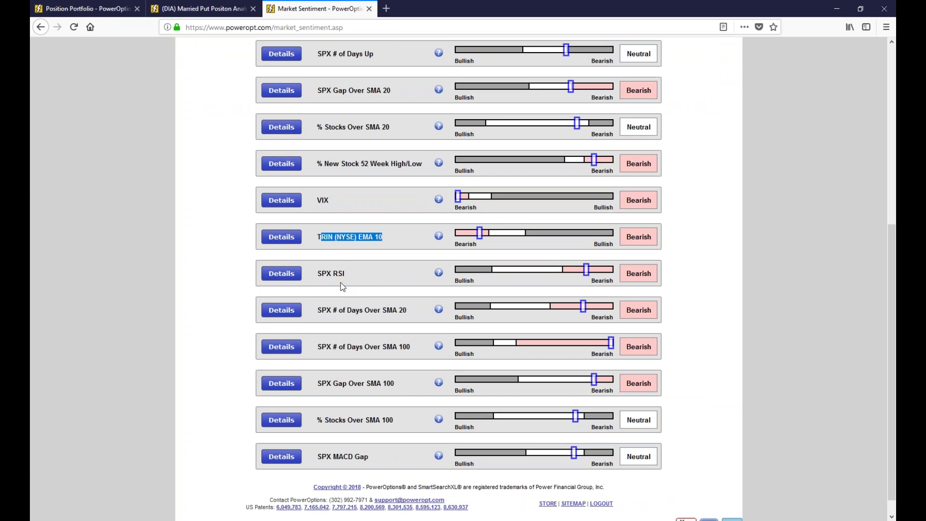
pyautogui.moveTo(345, 273); pyautogui.dragTo(317, 274)
pyautogui.moveTo(321, 309); pyautogui.dragTo(424, 320)
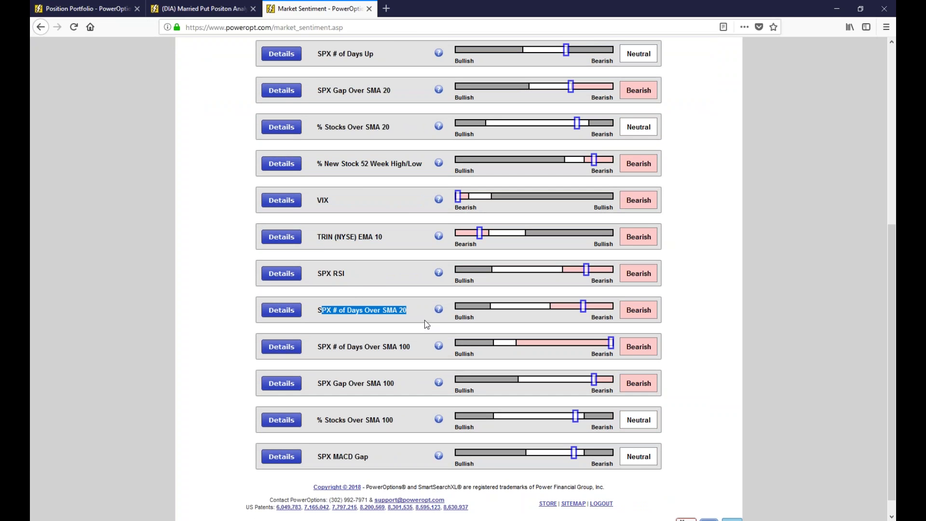
pyautogui.moveTo(321, 347); pyautogui.dragTo(403, 347)
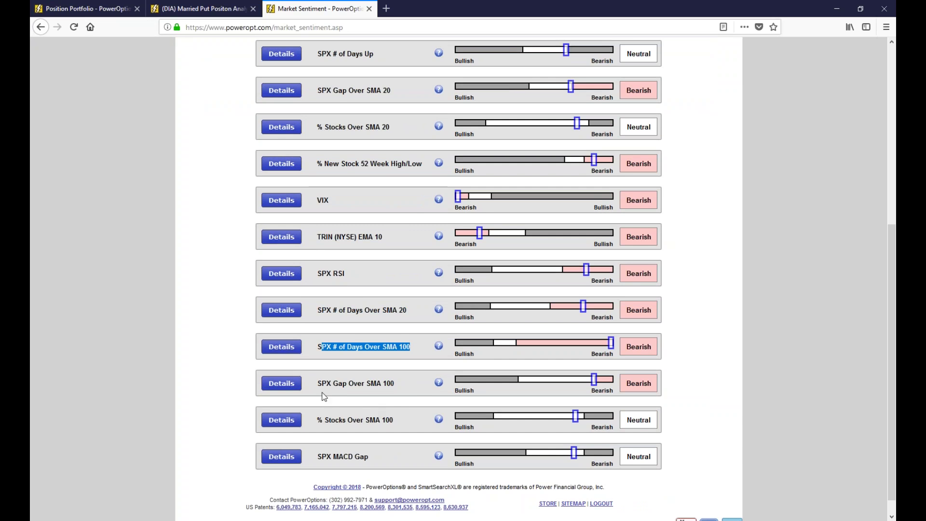
pyautogui.moveTo(320, 384); pyautogui.dragTo(396, 385)
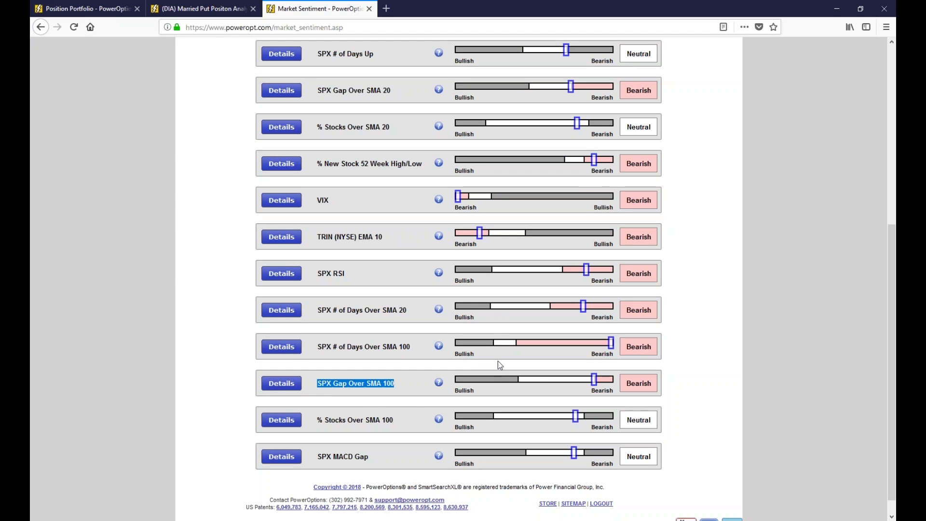
# Step: Review the indicator list again and highlight Days Up in the SPX # of Days Up indicator
pyautogui.scroll(1, 565, 167)
pyautogui.scroll(1, 565, 168)
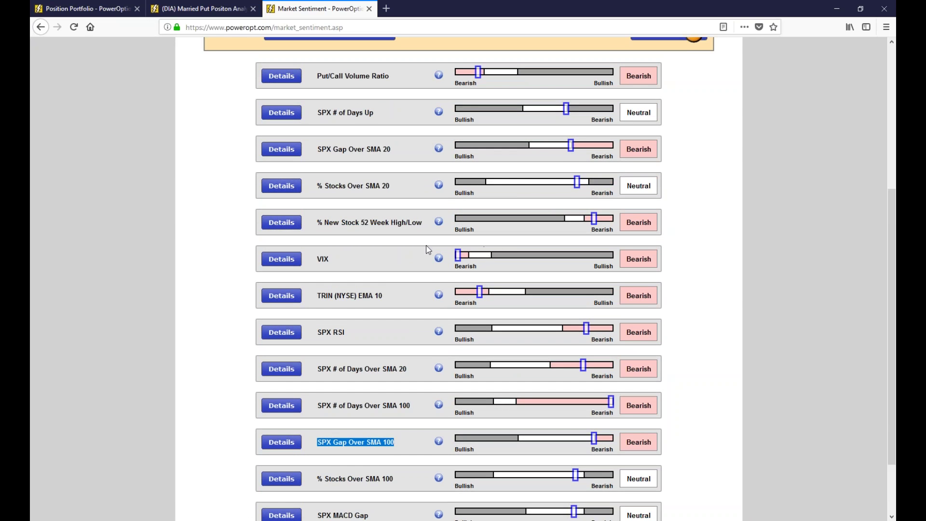
pyautogui.scroll(1, 426, 247)
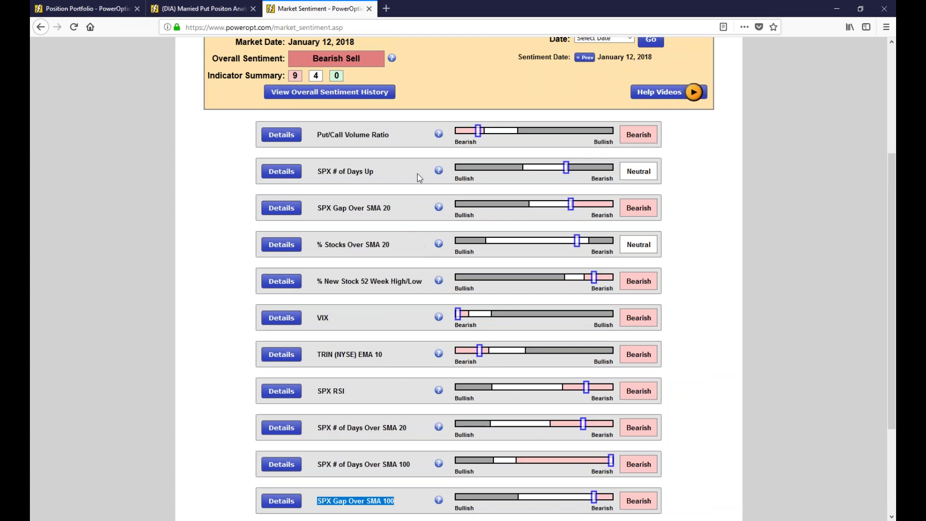
pyautogui.click(377, 172)
pyautogui.moveTo(377, 172); pyautogui.dragTo(347, 171)
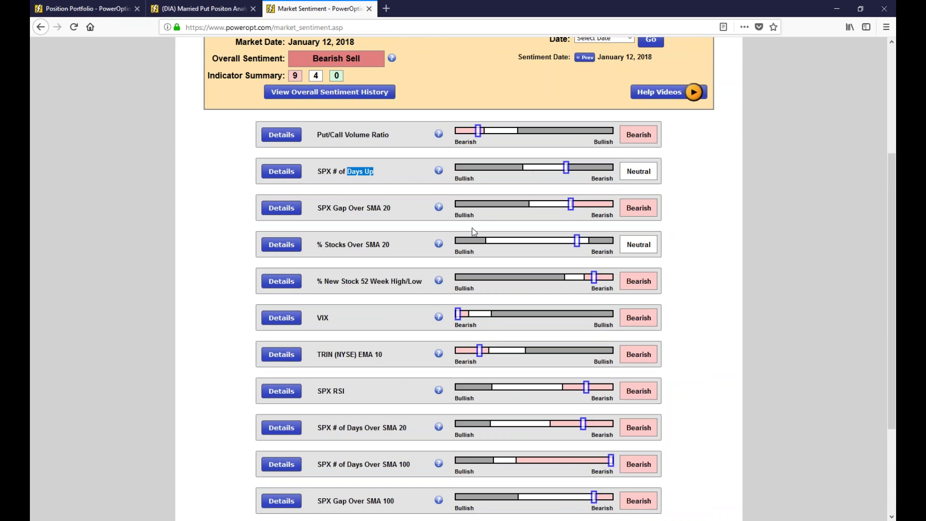
pyautogui.scroll(1, 373, 209)
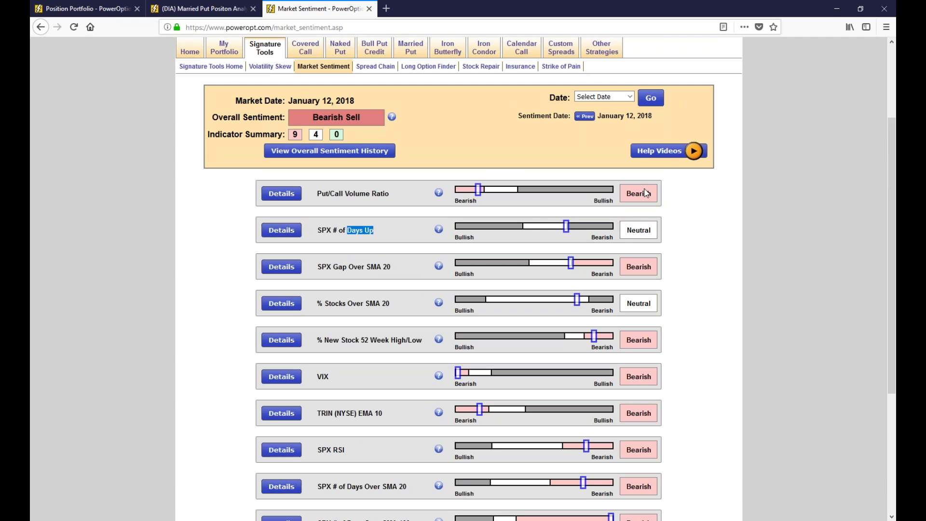
# Step: Expand the Put/Call Volume Ratio details, examine the distribution chart, bearish threshold and last value, and collapse the details
pyautogui.click(282, 193)
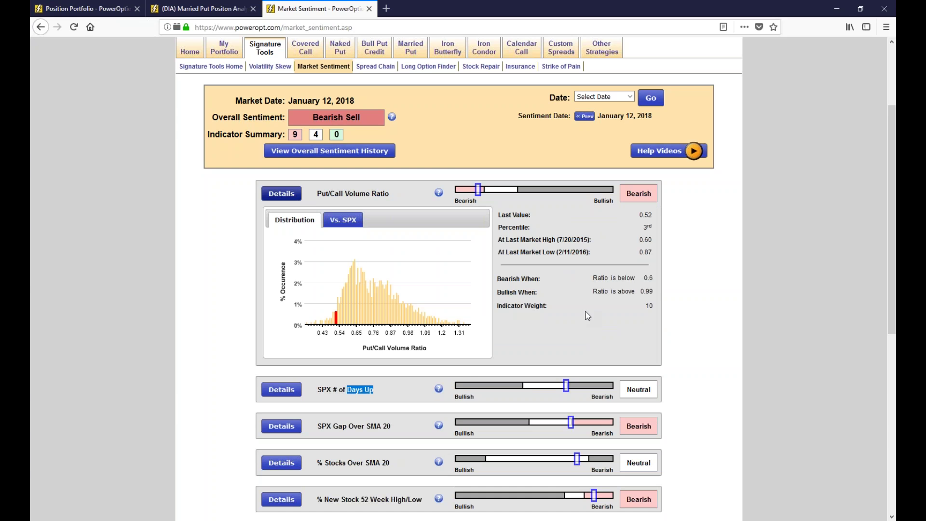
pyautogui.moveTo(548, 240); pyautogui.dragTo(605, 245)
pyautogui.moveTo(551, 279); pyautogui.dragTo(496, 278)
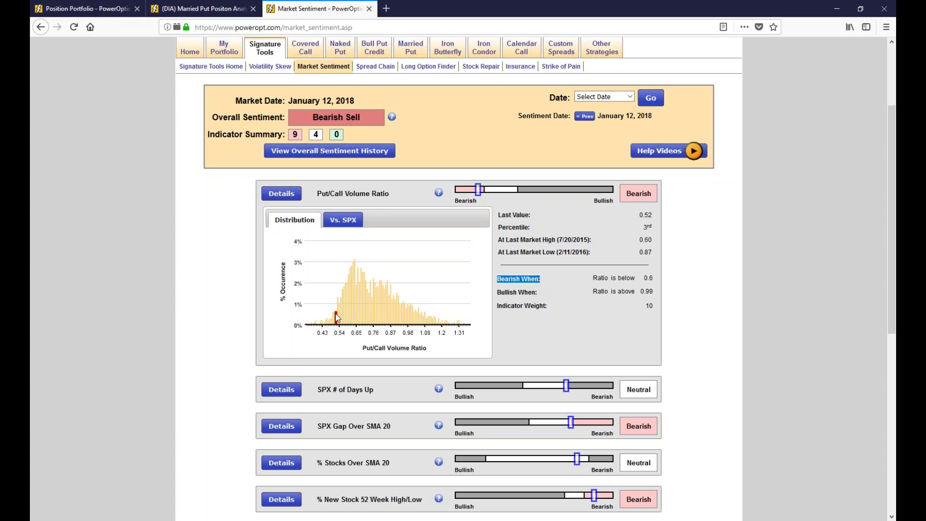
pyautogui.moveTo(337, 318)
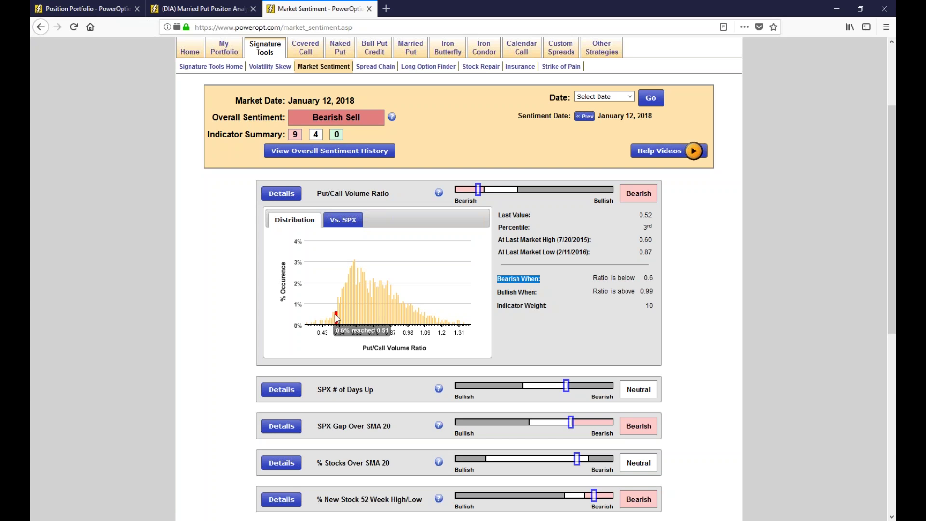
pyautogui.click(595, 282)
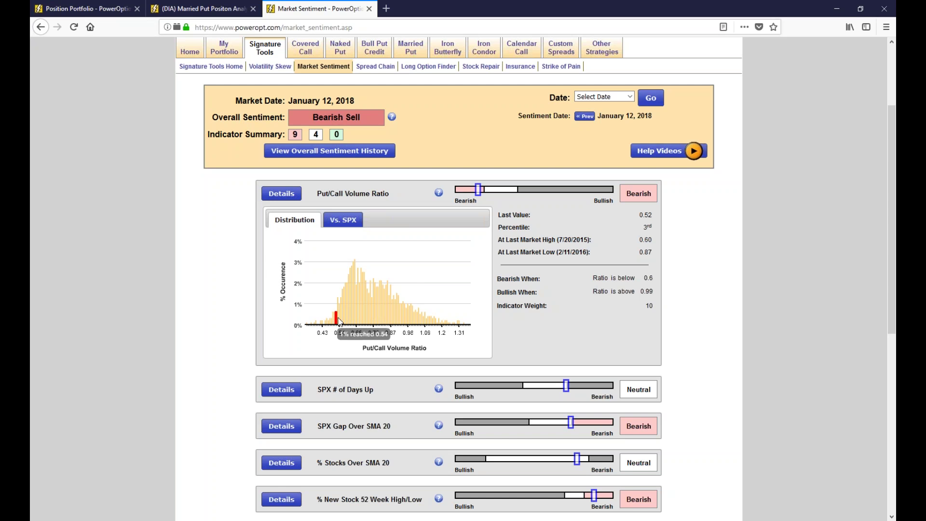
pyautogui.moveTo(358, 271)
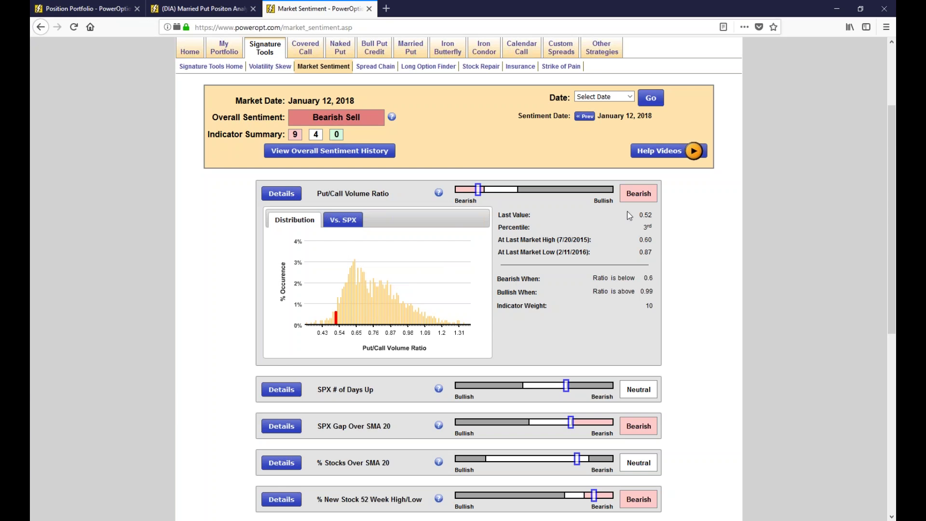
pyautogui.moveTo(632, 214); pyautogui.dragTo(653, 215)
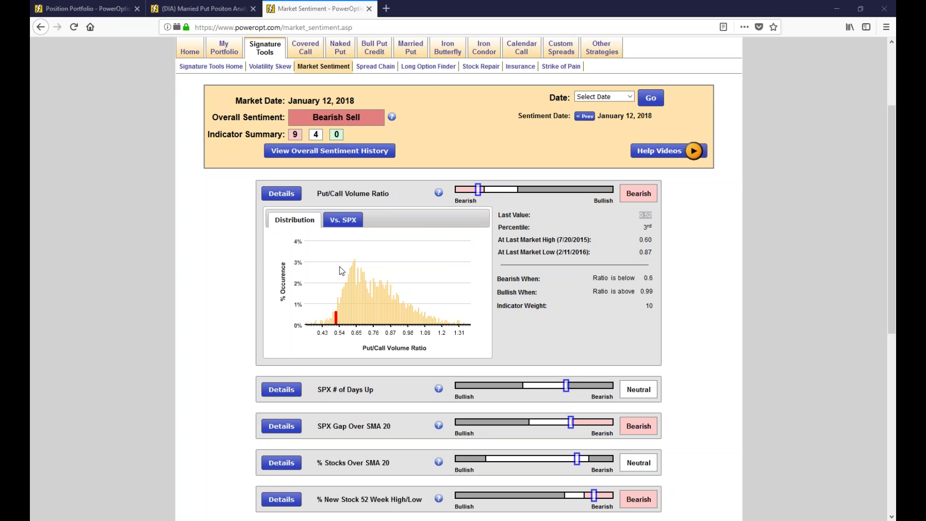
pyautogui.click(281, 193)
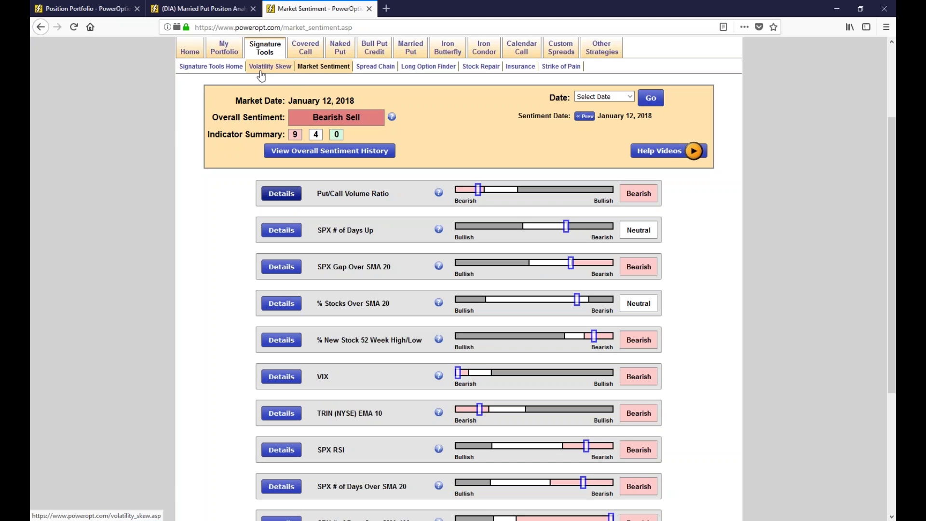
# Step: Return to the PowerOptions home page and examine the help explanation for the overall market sentiment
pyautogui.click(190, 50)
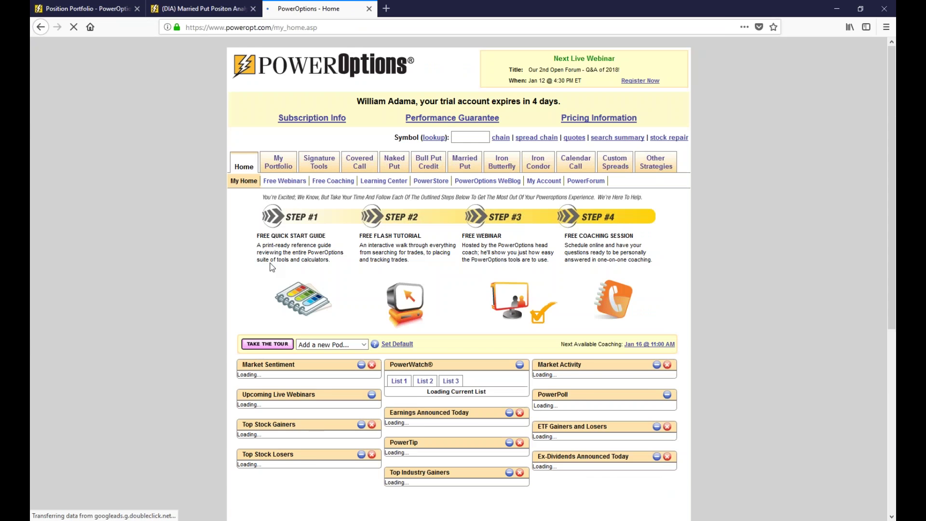
pyautogui.scroll(-2, 258, 251)
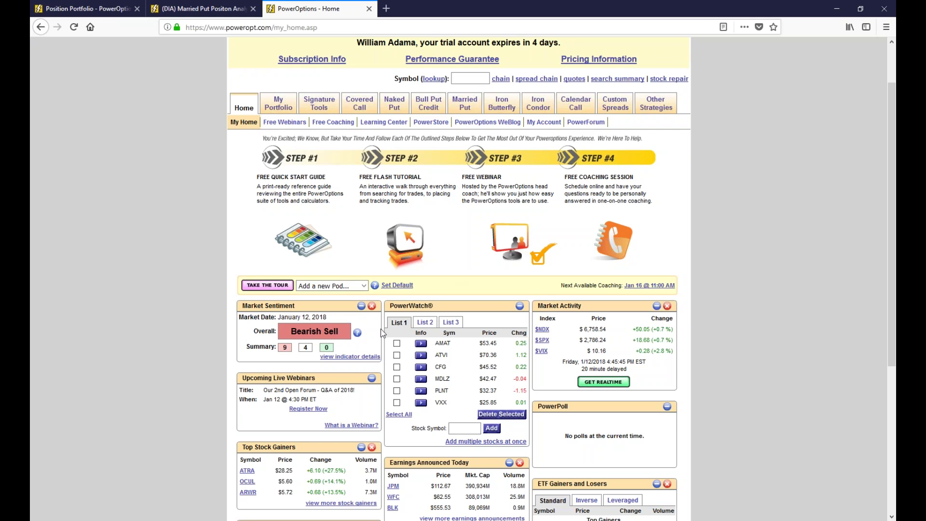
pyautogui.click(357, 332)
pyautogui.doubleClick(440, 367)
pyautogui.moveTo(441, 367); pyautogui.dragTo(527, 367)
pyautogui.moveTo(578, 340); pyautogui.dragTo(613, 341)
pyautogui.click(459, 262)
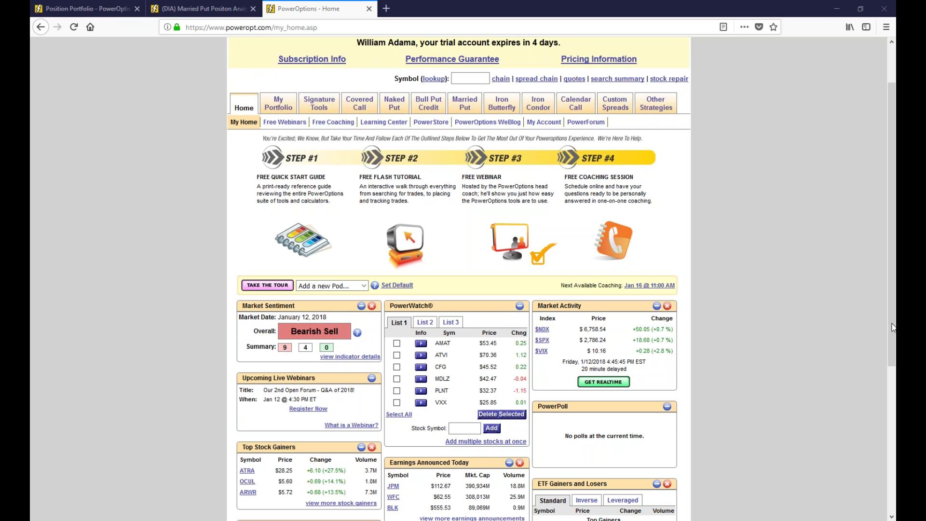
# Step: Open the portfolios page and display the DEC1 portfolio
pyautogui.moveTo(284, 108)
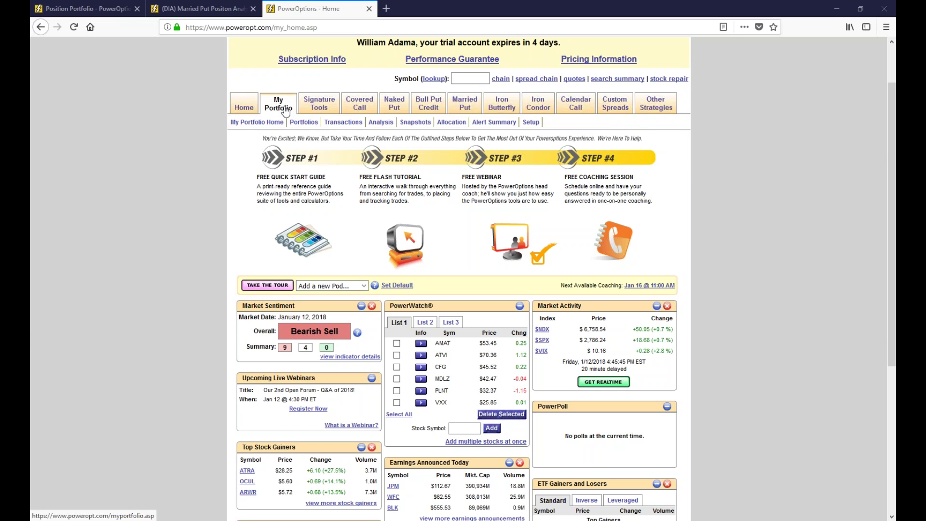
pyautogui.click(306, 124)
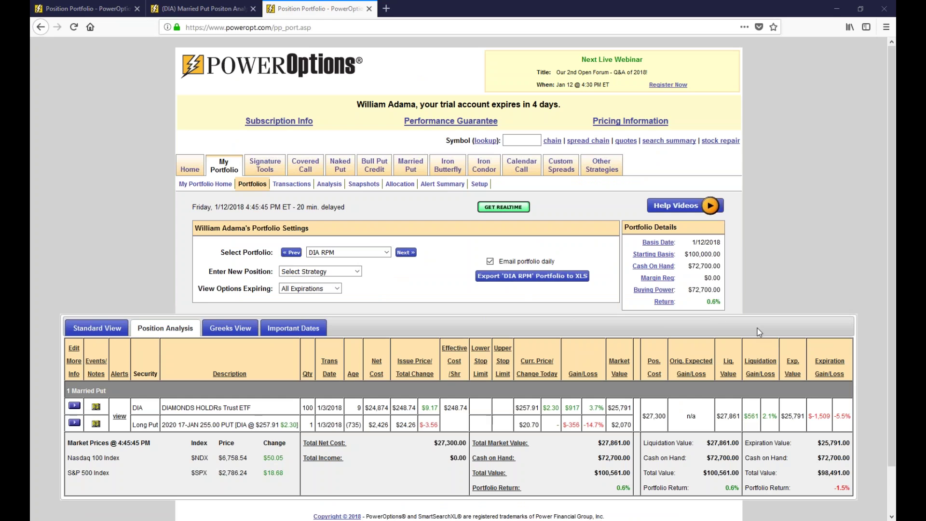
pyautogui.click(385, 250)
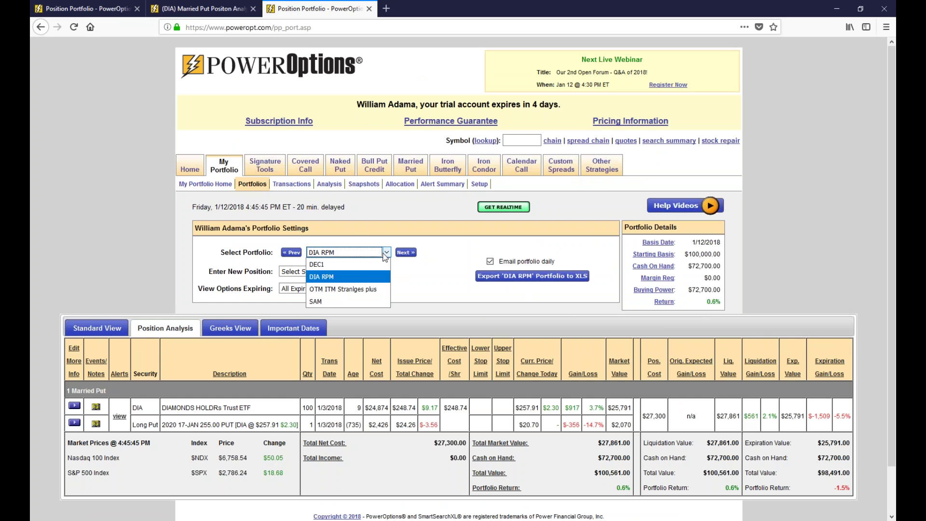
pyautogui.click(333, 264)
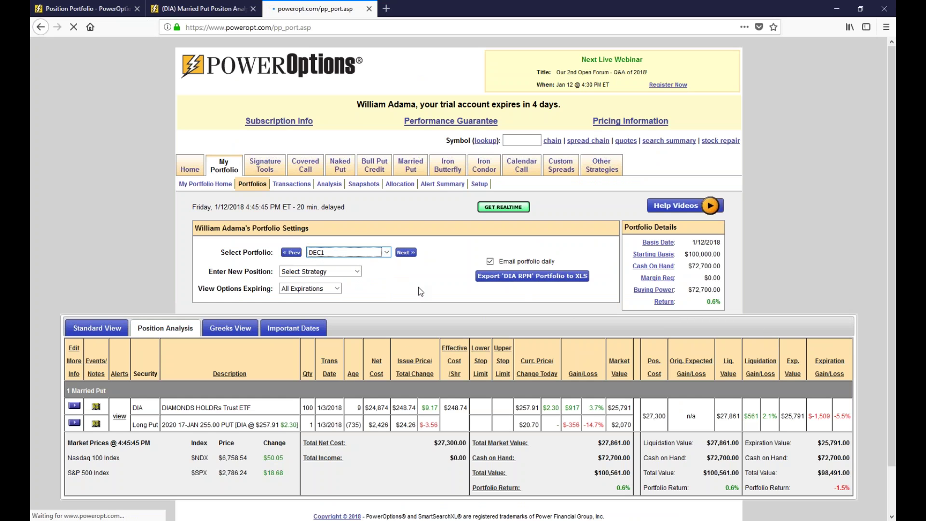
pyautogui.scroll(-2, 421, 291)
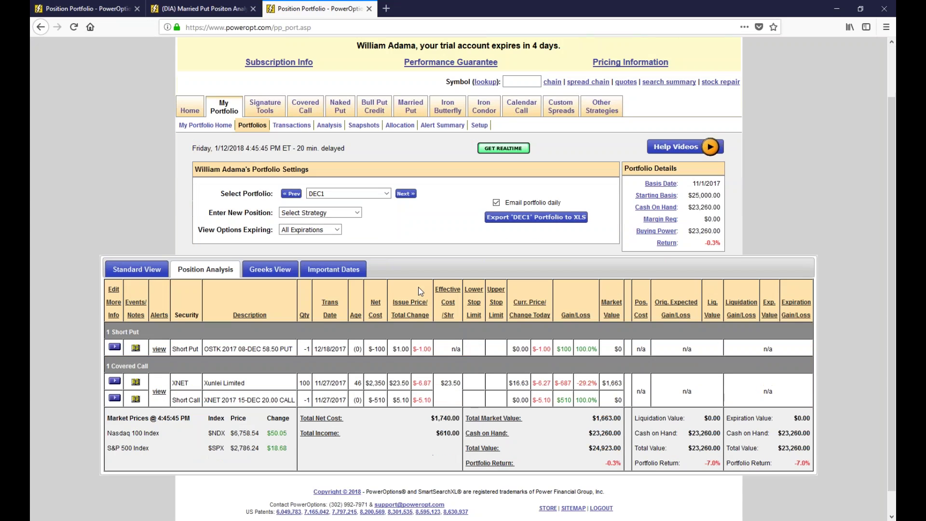
# Step: Check the list of available portfolios, keep DEC1, and start a new Married Put position in it
pyautogui.click(386, 194)
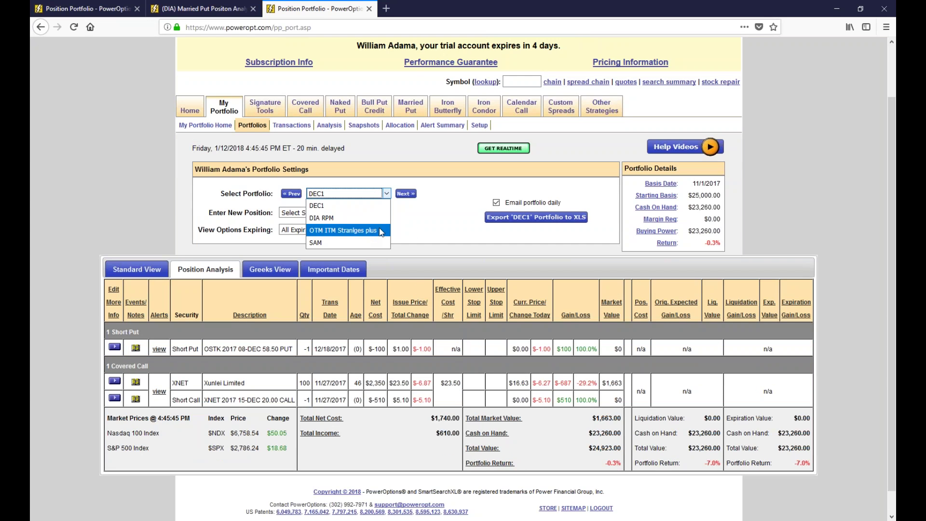
pyautogui.click(410, 224)
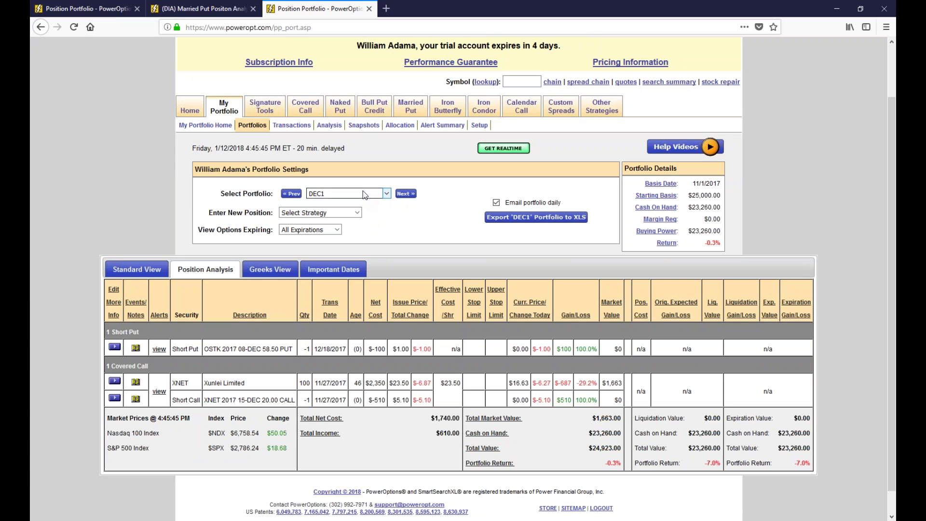
pyautogui.click(356, 213)
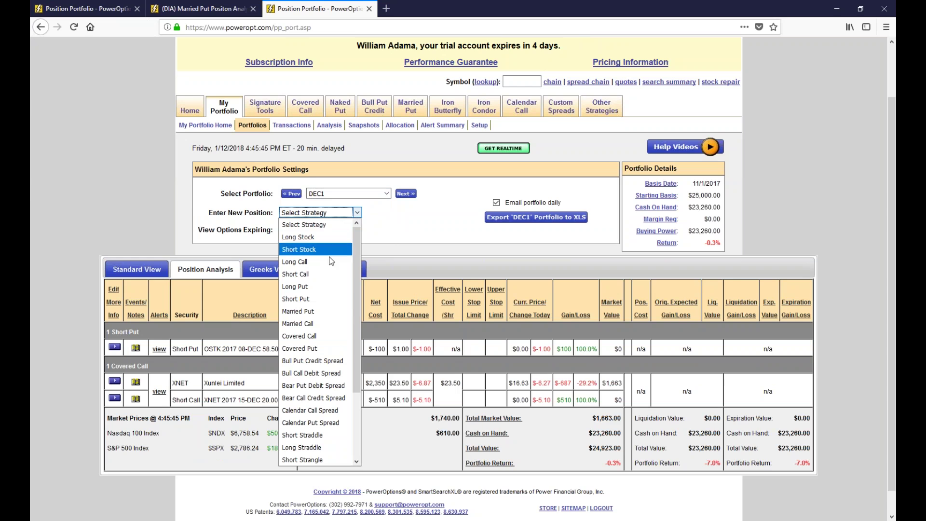
pyautogui.click(331, 311)
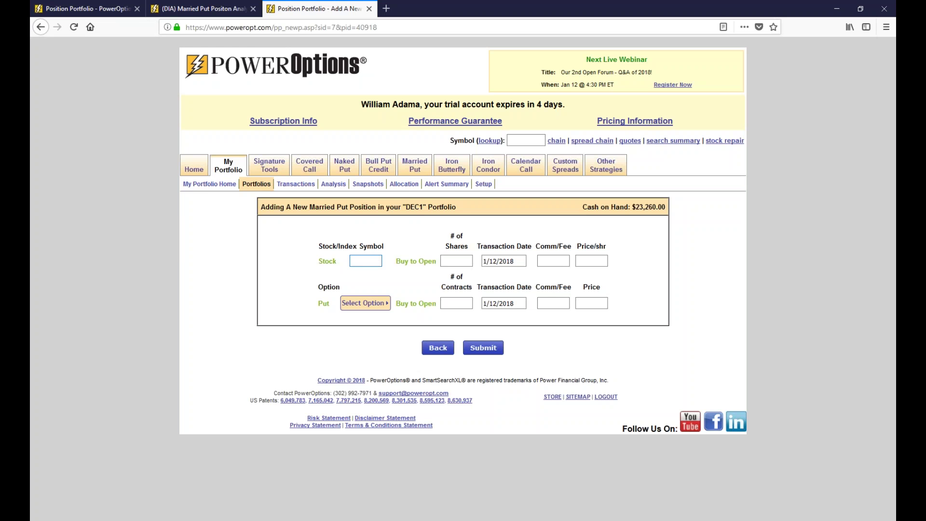
# Step: Fill in the stock leg with symbol AMAT, 100 shares, transaction date 01/05/2018, commission 0 and price per share 51.50
pyautogui.write('AMAT')
pyautogui.press('Tab')
pyautogui.write('100')
pyautogui.click(497, 263)
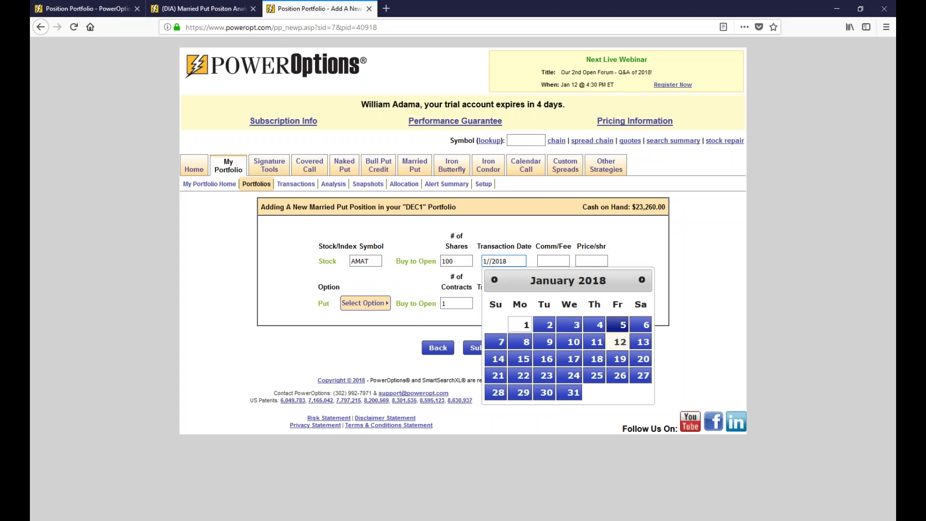
pyautogui.click(619, 324)
pyautogui.click(550, 261)
pyautogui.write('0')
pyautogui.click(588, 263)
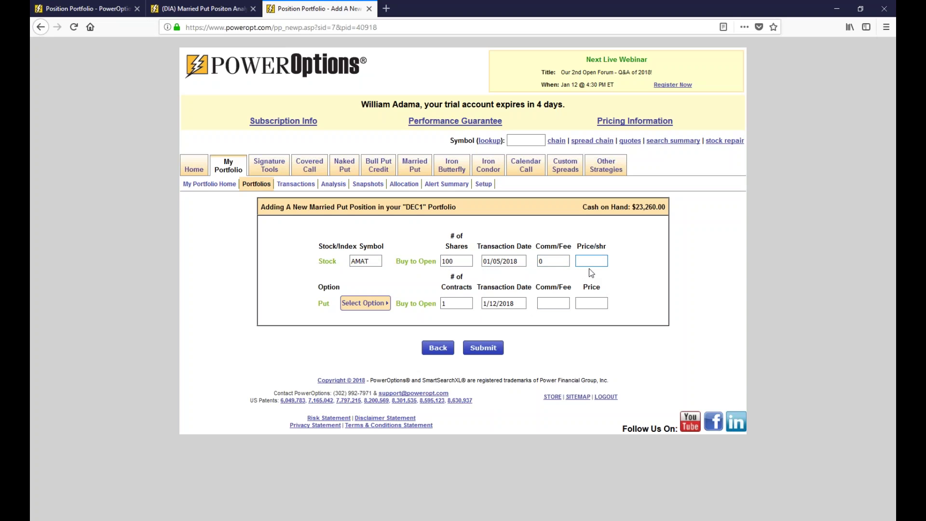
pyautogui.write('51.50')
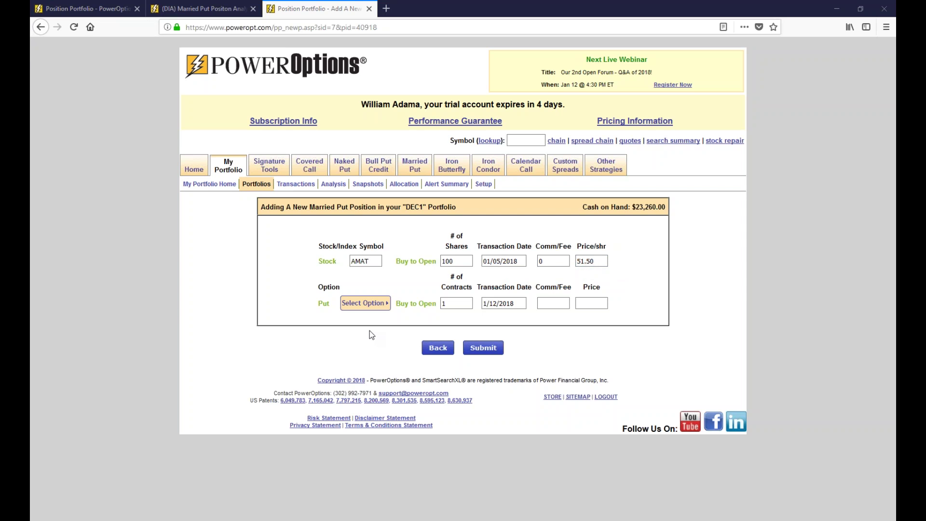
# Step: Choose the AMAT July 20, 2018 55.00 put as the option leg of the new married put position
pyautogui.click(381, 303)
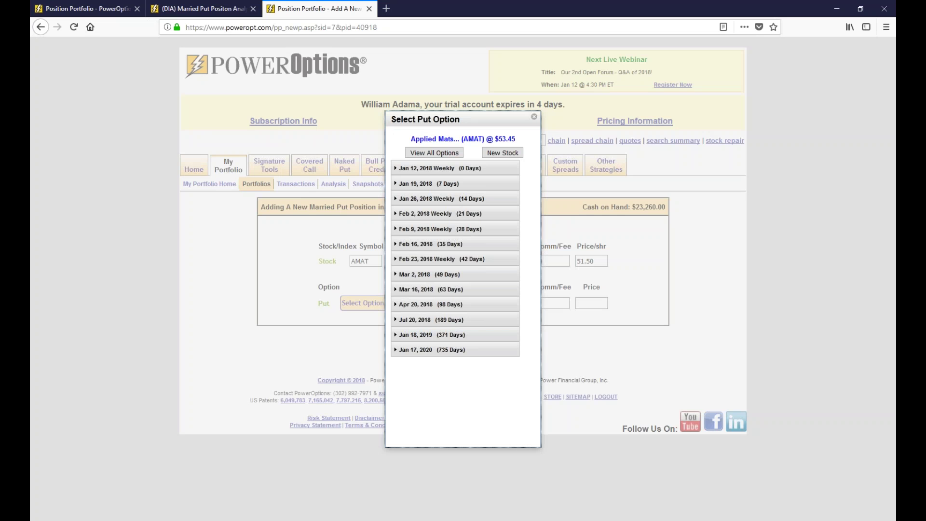
pyautogui.click(428, 305)
pyautogui.click(431, 306)
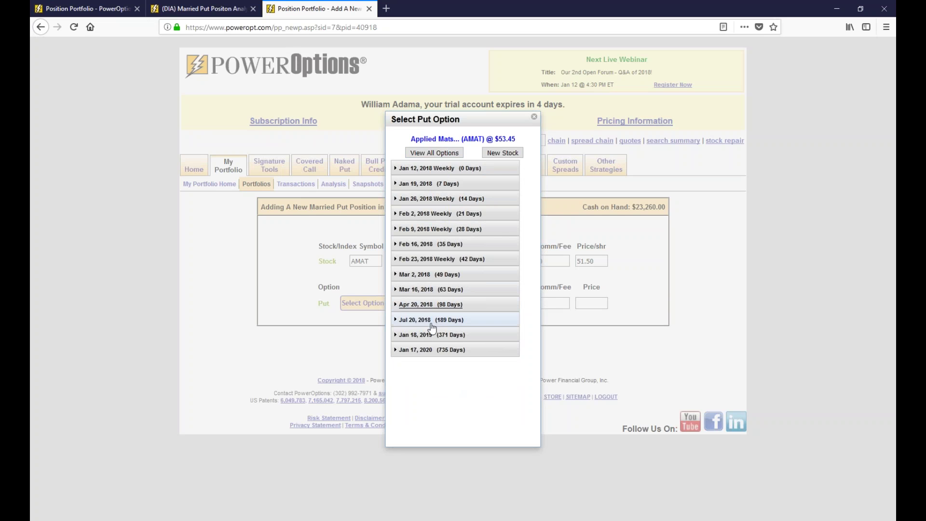
pyautogui.click(432, 321)
pyautogui.scroll(-3, 422, 309)
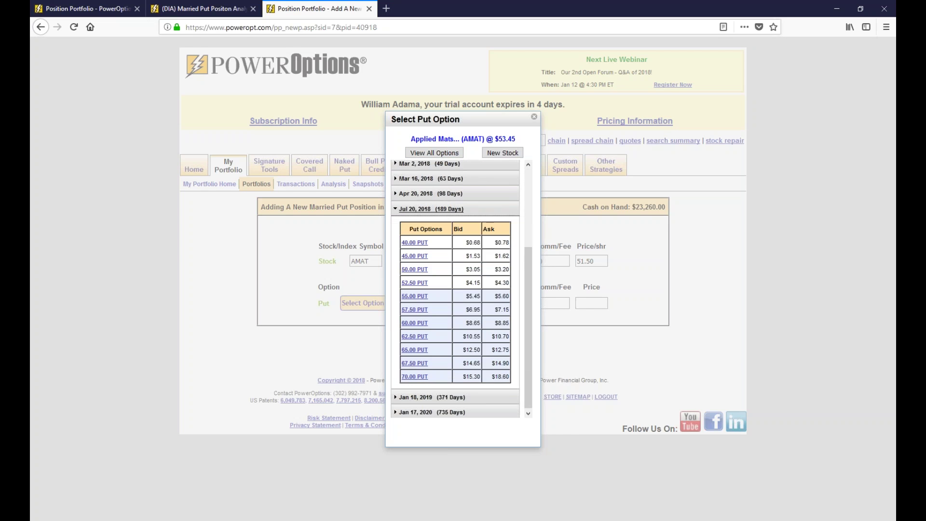
pyautogui.click(414, 294)
# Step: Set the put's price to 7.50 and its transaction date to 1/05/2018, and submit the new position
pyautogui.doubleClick(602, 304)
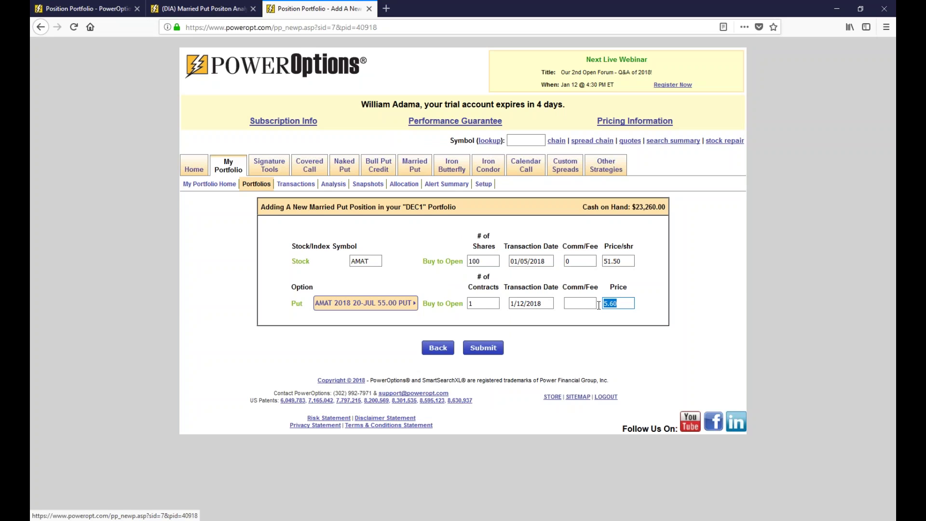
pyautogui.write('7.')
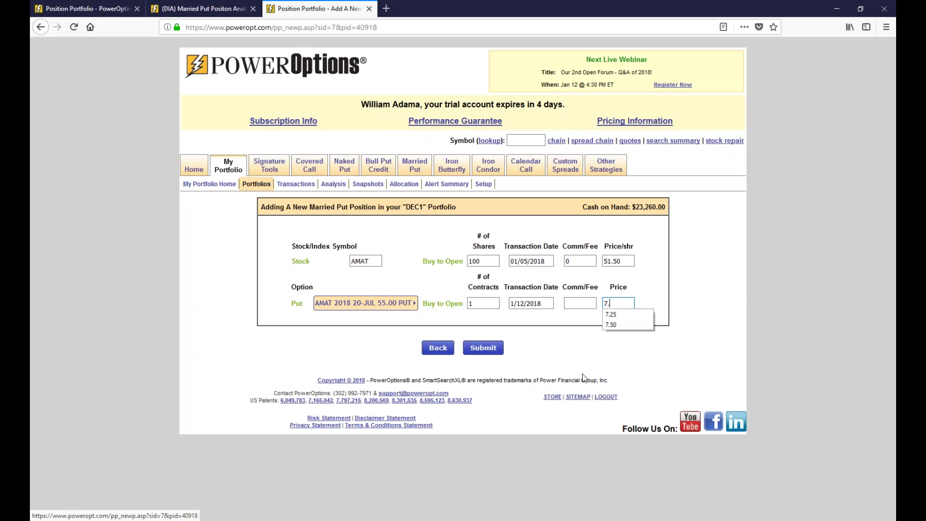
pyautogui.write('50')
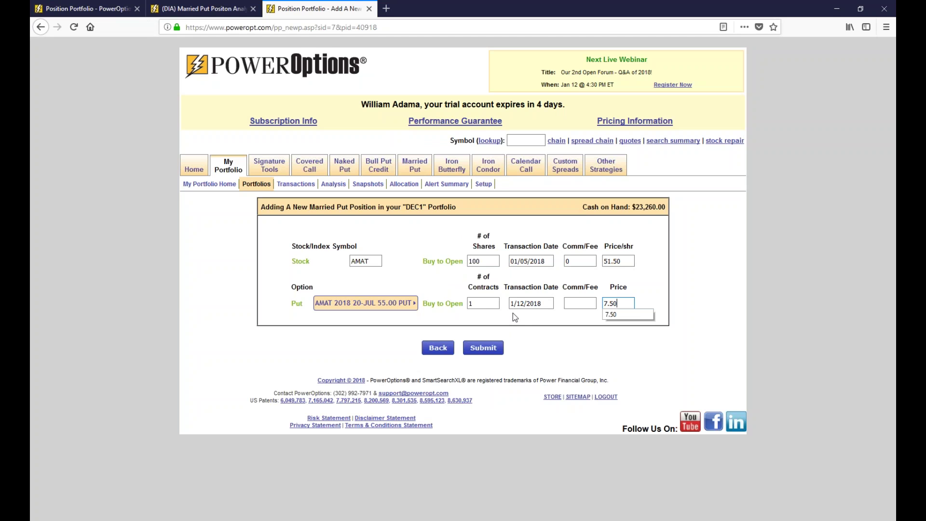
pyautogui.click(529, 302)
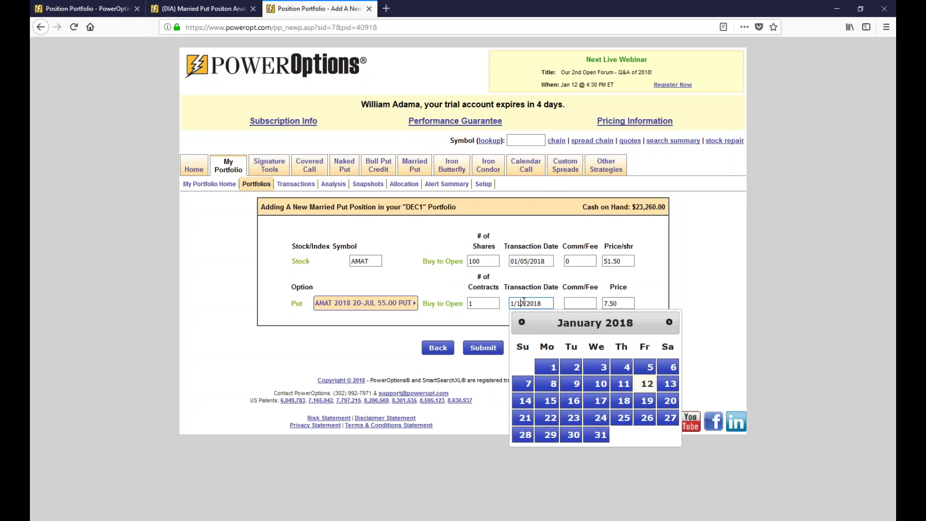
pyautogui.doubleClick(523, 303)
pyautogui.write('05')
pyautogui.click(467, 347)
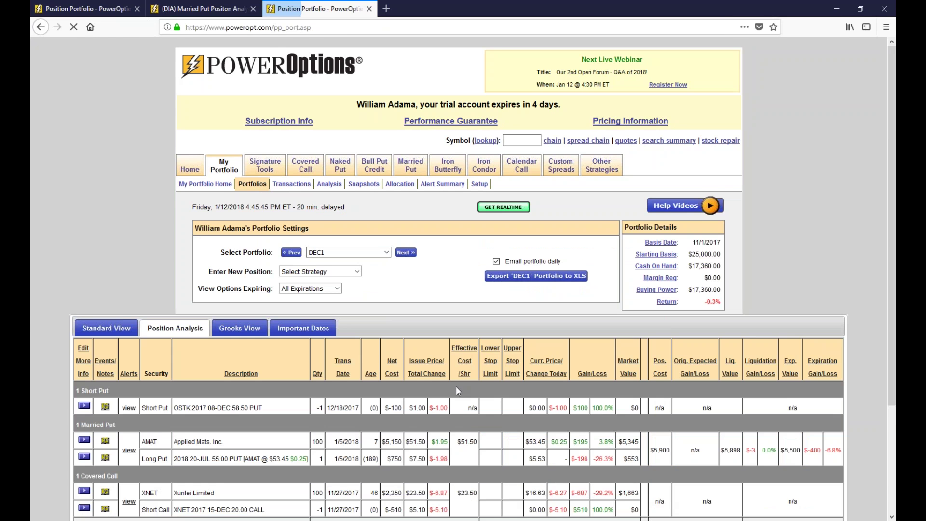
# Step: Review the gain/loss and current stock price of the AMAT married put in the DEC1 portfolio
pyautogui.scroll(-3, 456, 386)
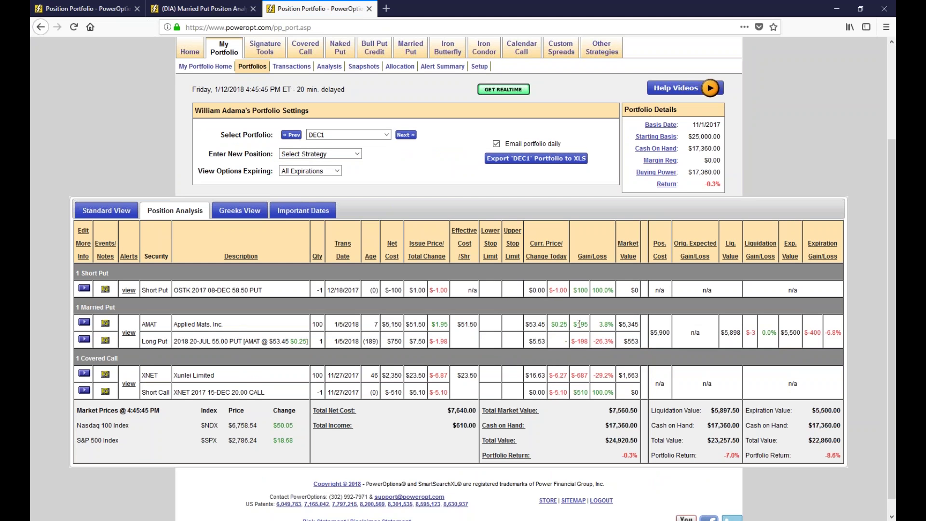
pyautogui.moveTo(596, 324); pyautogui.dragTo(615, 325)
pyautogui.click(86, 322)
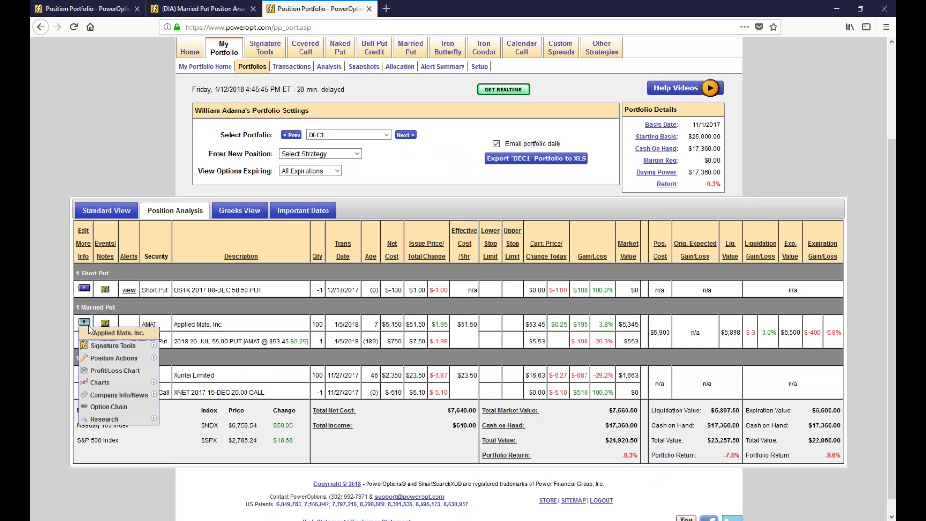
pyautogui.click(528, 327)
pyautogui.moveTo(530, 325); pyautogui.dragTo(545, 325)
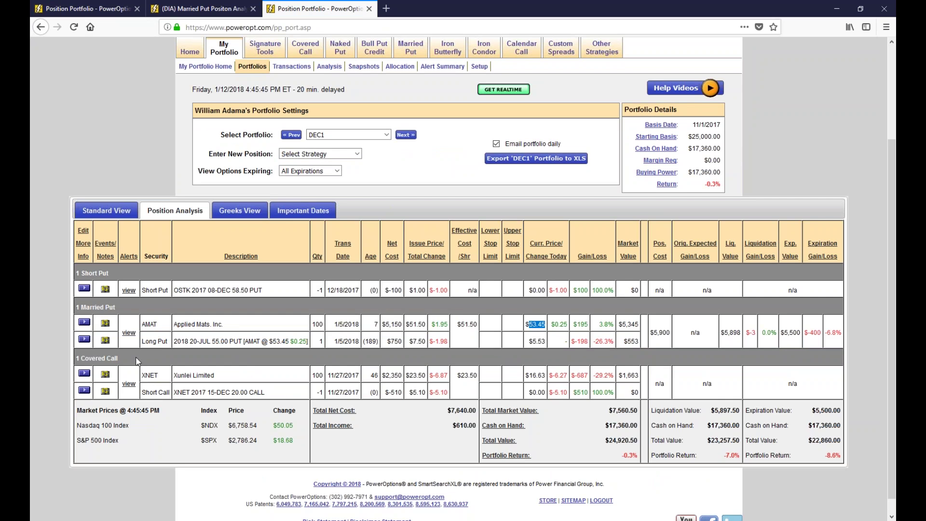
# Step: Run the position analysis for the AMAT married put, check its liquidation and expiration values, and close the analysis
pyautogui.click(89, 324)
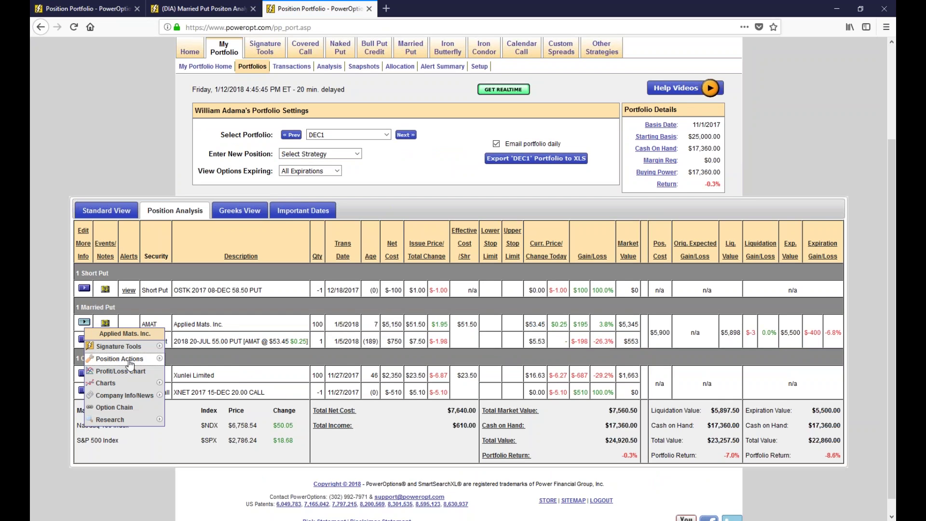
pyautogui.moveTo(126, 359)
pyautogui.click(200, 361)
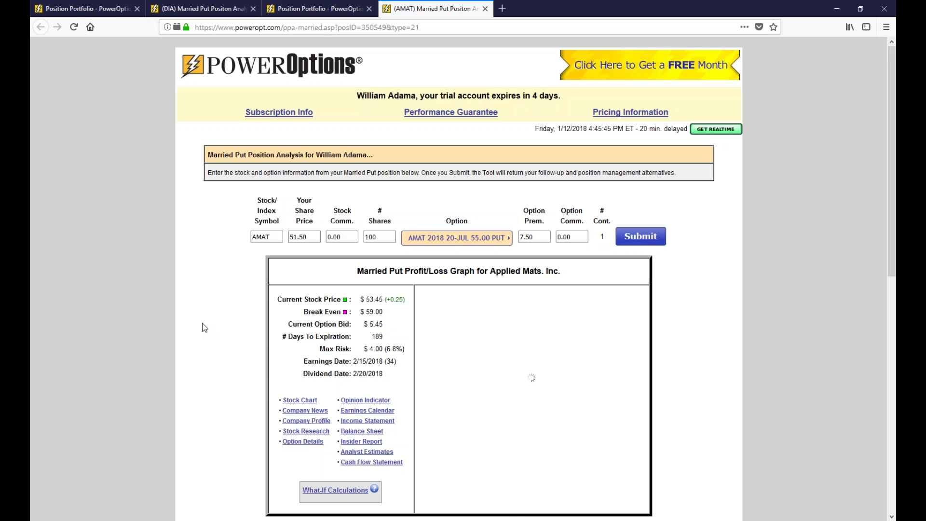
pyautogui.scroll(-5, 361, 206)
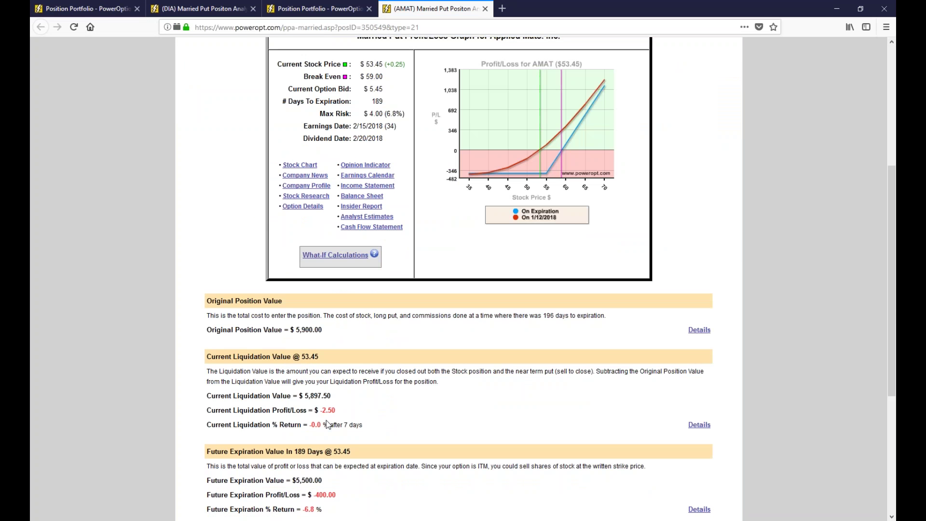
pyautogui.click(484, 9)
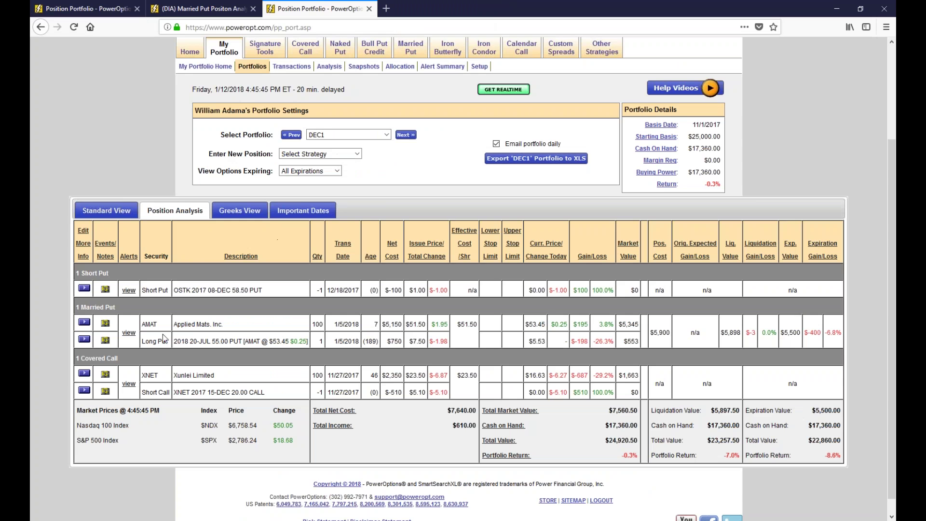
# Step: Edit the AMAT married put position so the stock's purchase price is 50.50, and submit the change
pyautogui.click(85, 323)
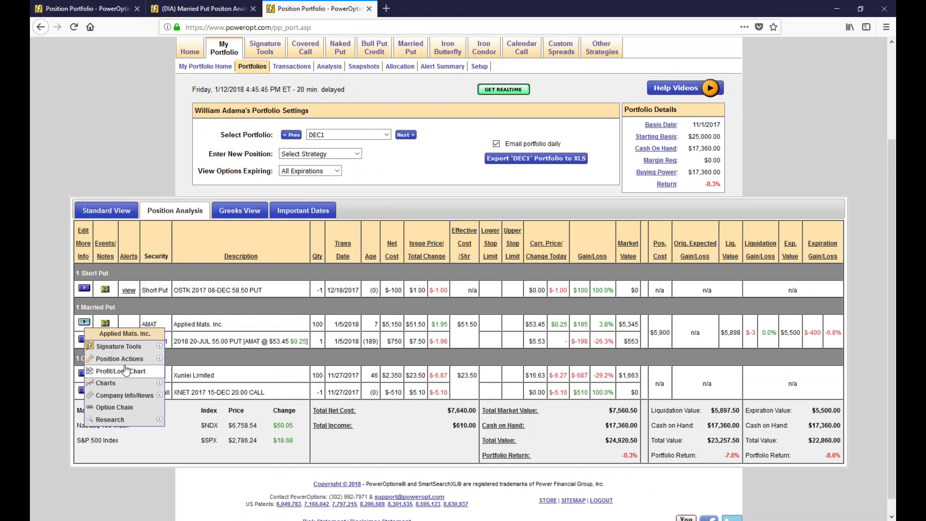
pyautogui.moveTo(124, 361)
pyautogui.click(202, 395)
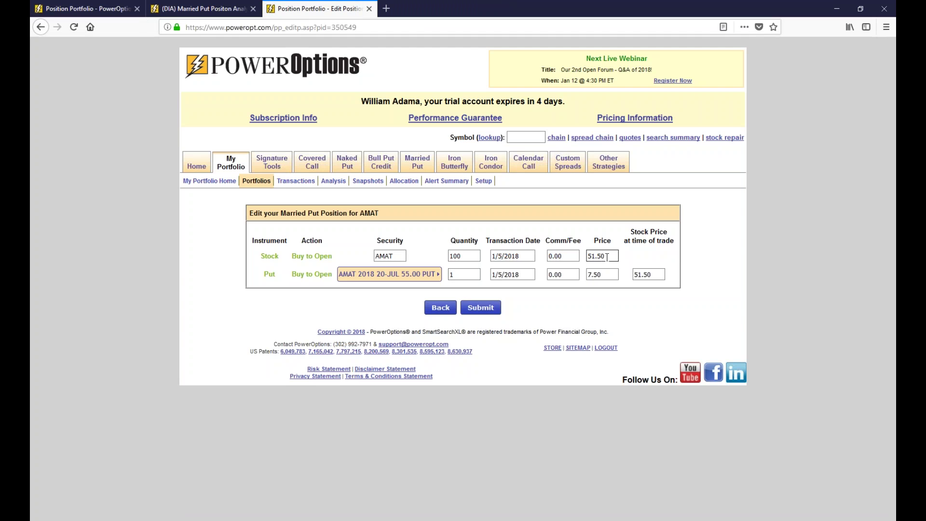
pyautogui.moveTo(609, 256); pyautogui.dragTo(590, 256)
pyautogui.write('0.50')
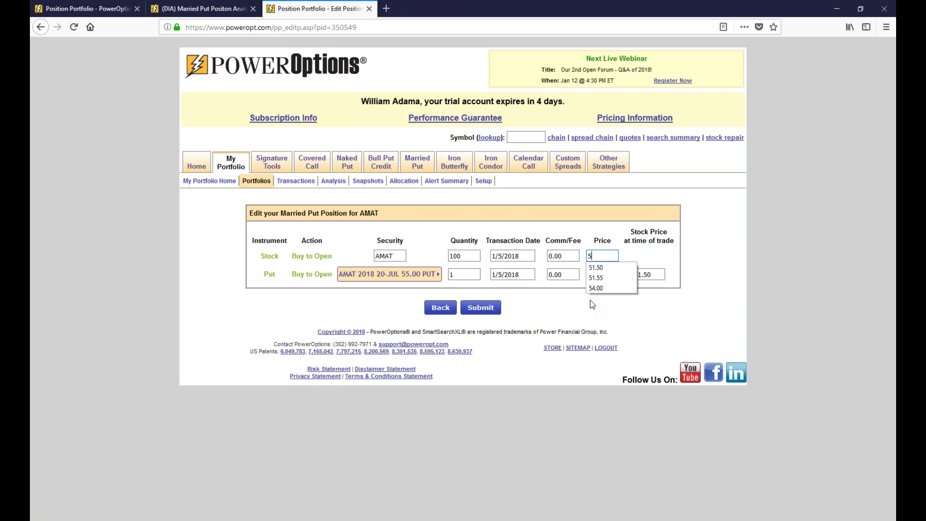
pyautogui.click(479, 310)
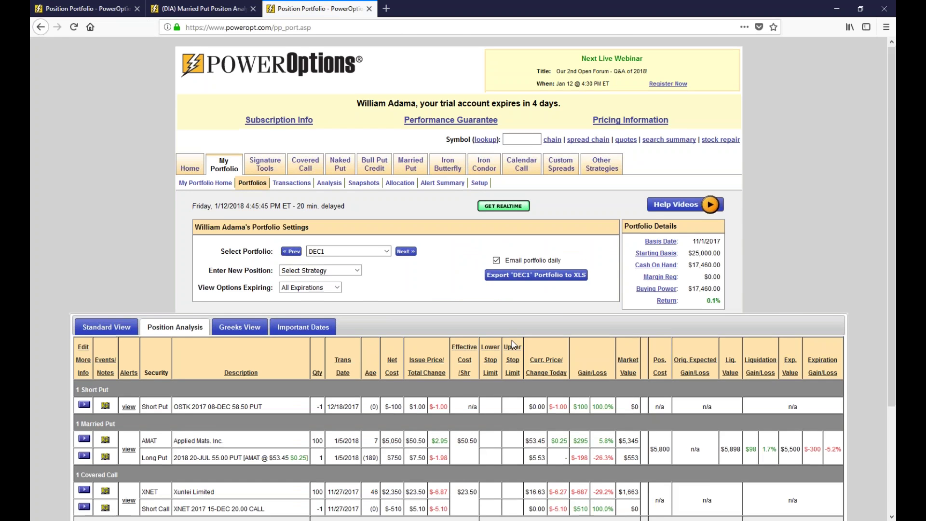
# Step: Check the issue prices of the AMAT stock and its long put in the updated portfolio
pyautogui.scroll(-3, 434, 332)
pyautogui.doubleClick(409, 323)
pyautogui.click(412, 342)
pyautogui.moveTo(412, 342); pyautogui.dragTo(426, 341)
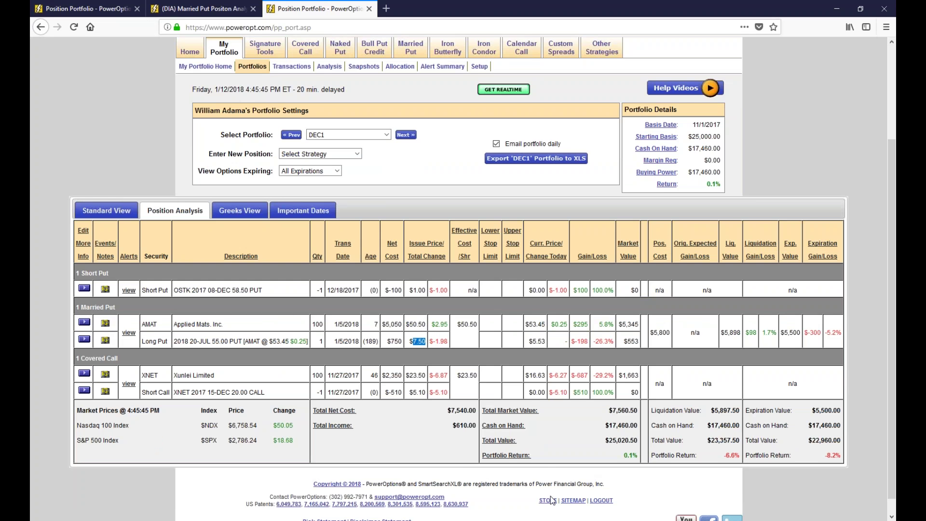
pyautogui.click(449, 518)
# Step: Open the position analysis for the edited AMAT married put and examine its maximum risk and current liquidation return
pyautogui.click(87, 322)
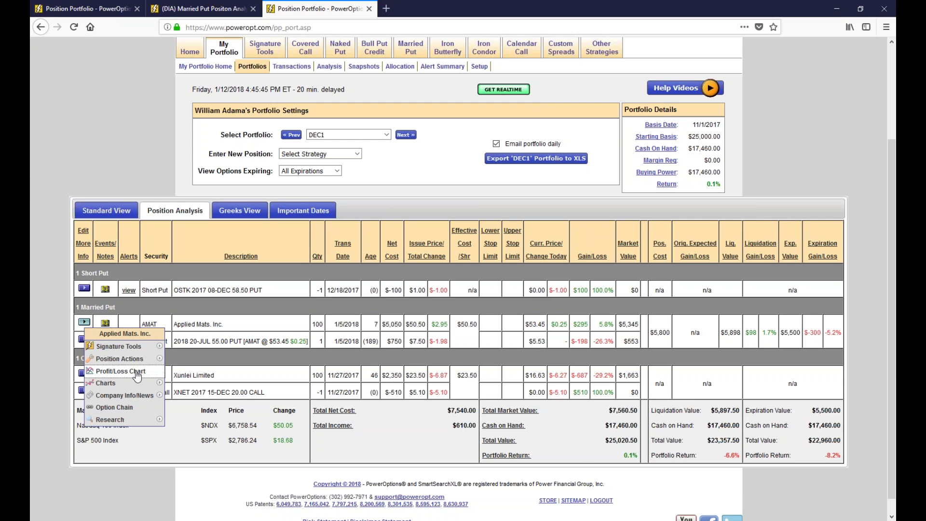
pyautogui.moveTo(139, 359)
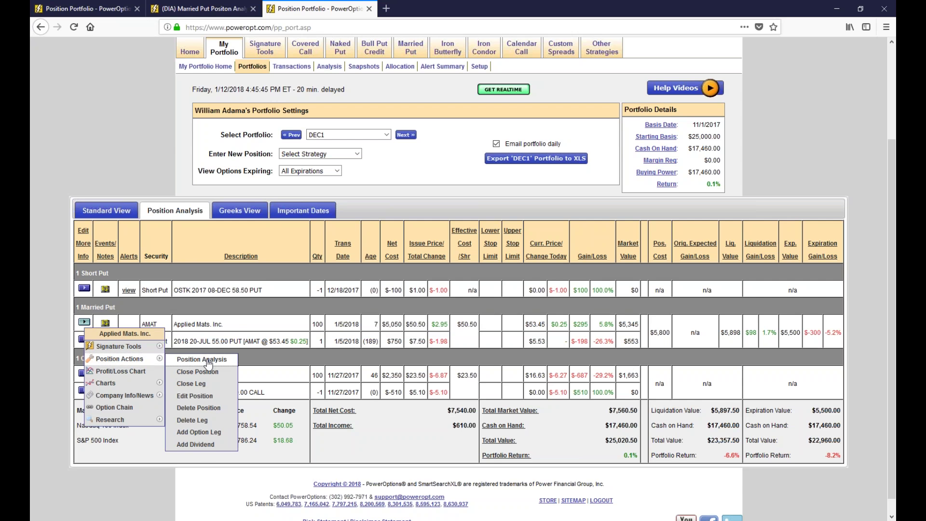
pyautogui.click(208, 360)
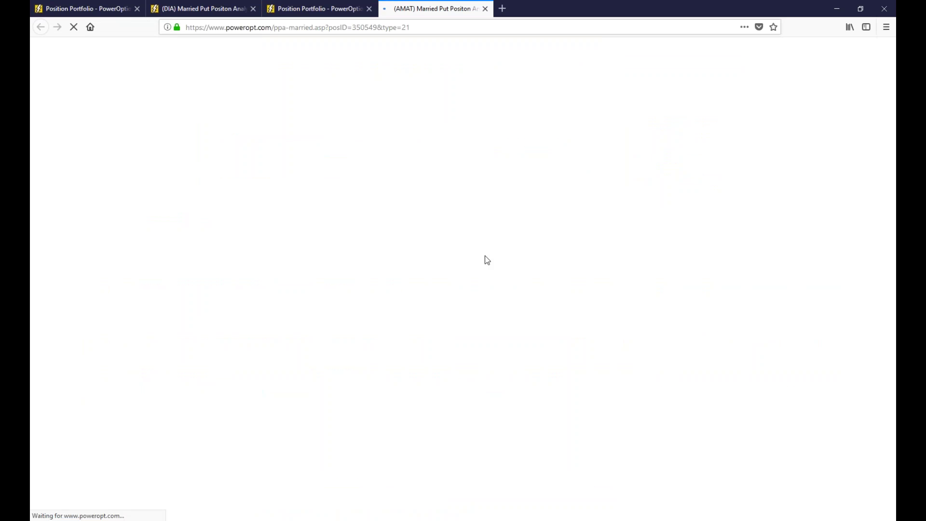
pyautogui.scroll(-2, 477, 270)
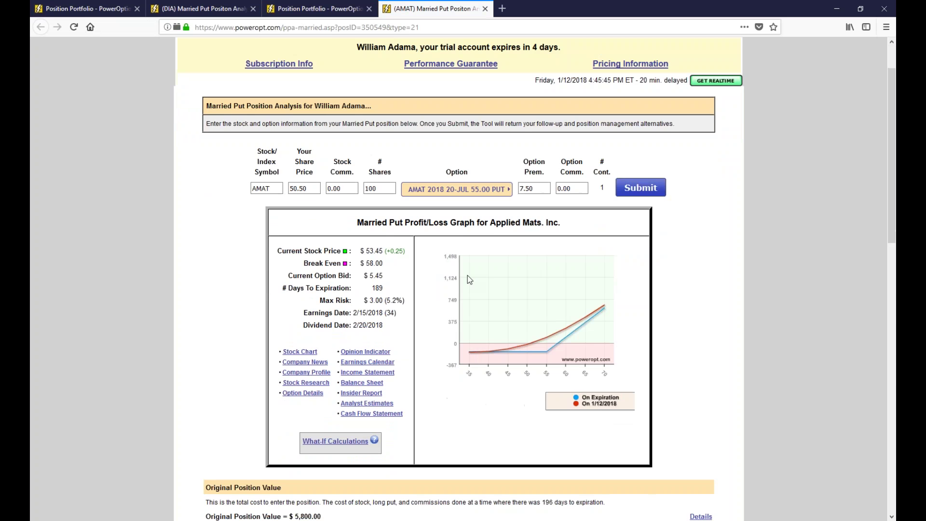
pyautogui.moveTo(368, 299); pyautogui.dragTo(404, 299)
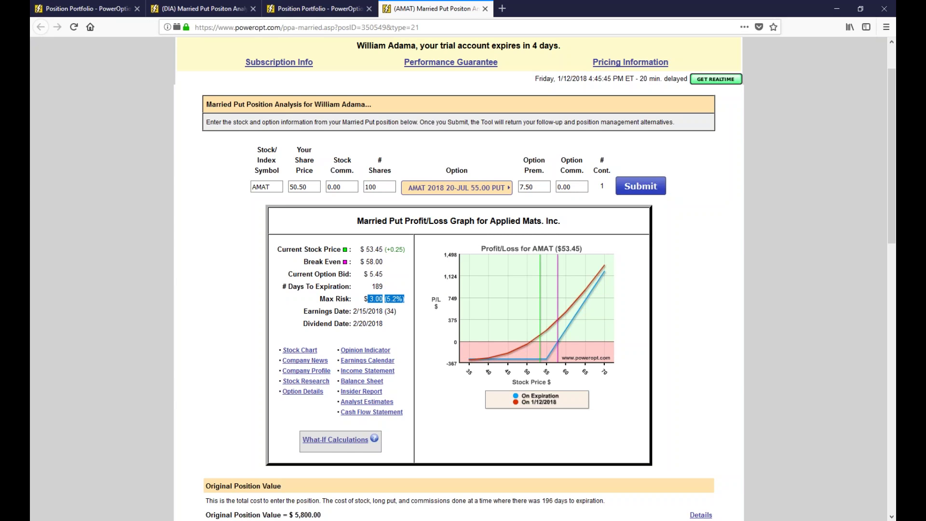
pyautogui.scroll(-3, 407, 313)
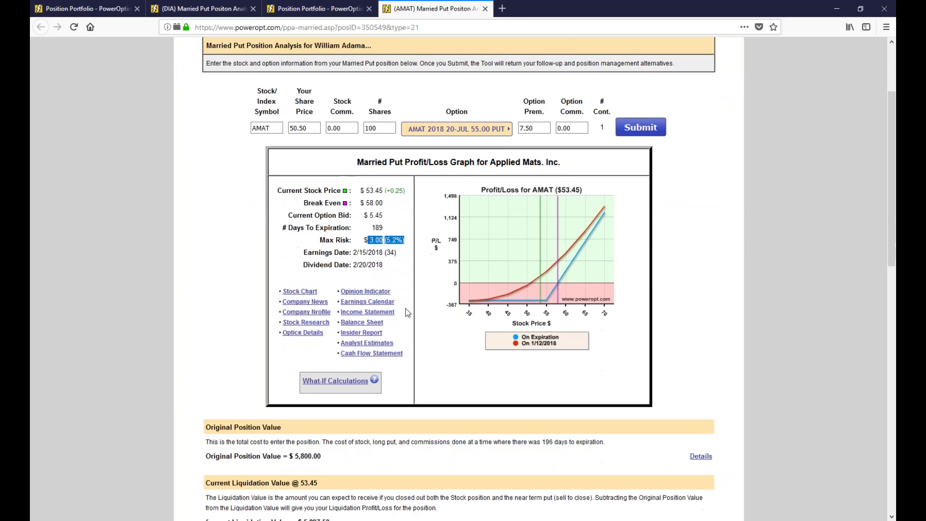
pyautogui.moveTo(306, 496); pyautogui.dragTo(390, 495)
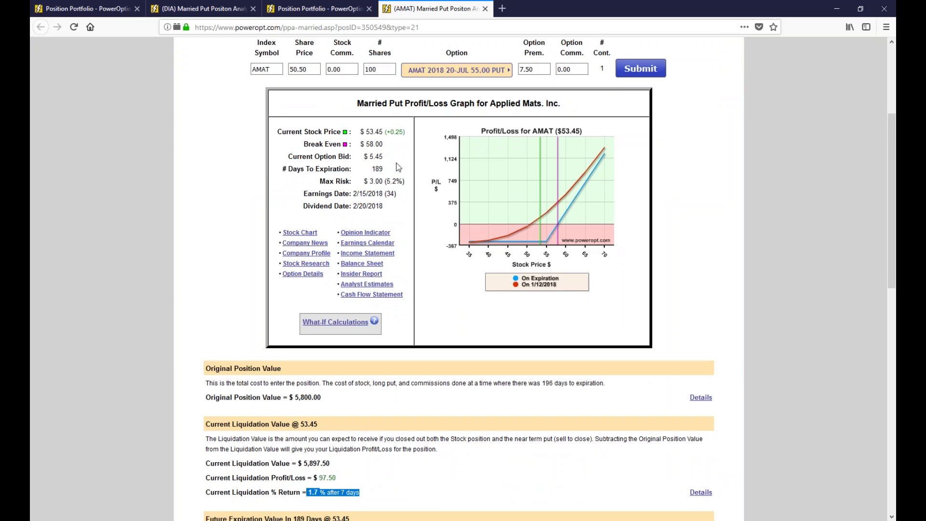
# Step: Examine the AMAT position's future expiration return and read the recommendation on rolling the existing put in
pyautogui.scroll(-1, 407, 278)
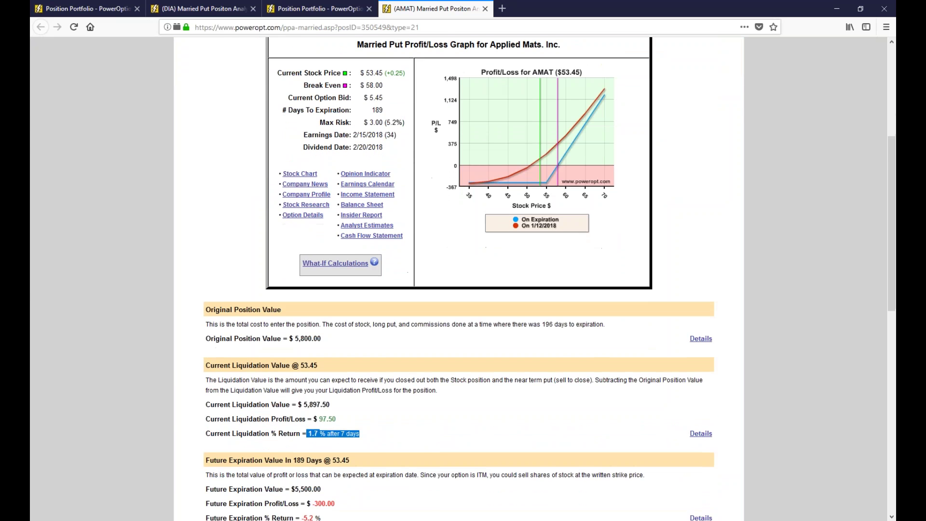
pyautogui.scroll(-1, 407, 278)
pyautogui.moveTo(299, 459); pyautogui.dragTo(332, 458)
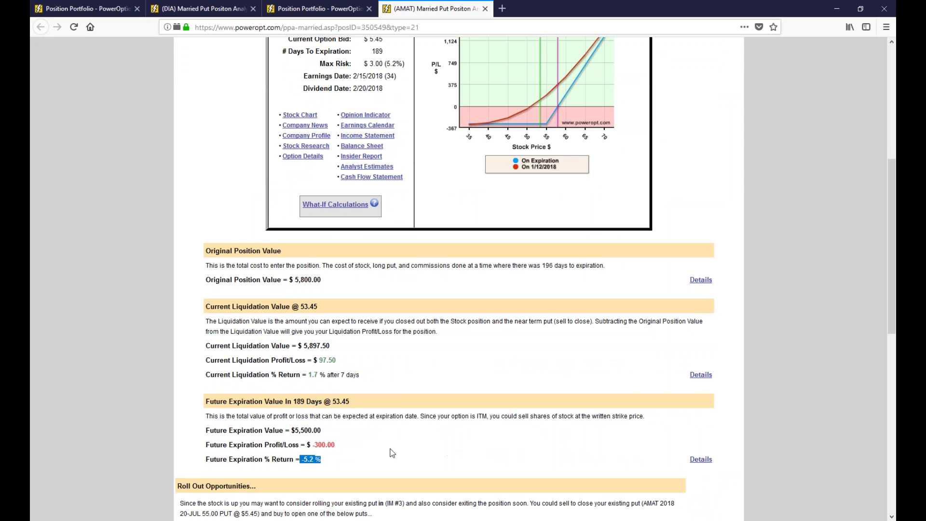
pyautogui.scroll(-4, 377, 452)
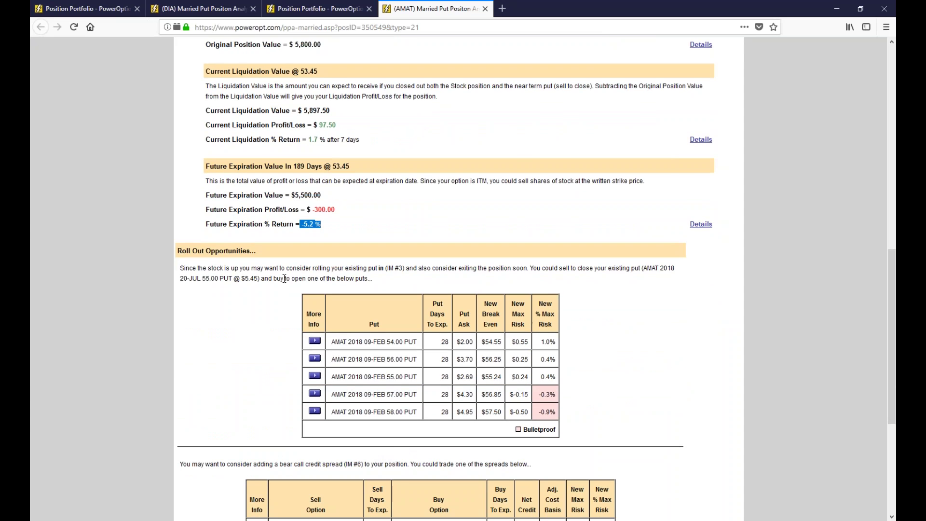
pyautogui.moveTo(177, 268); pyautogui.dragTo(479, 270)
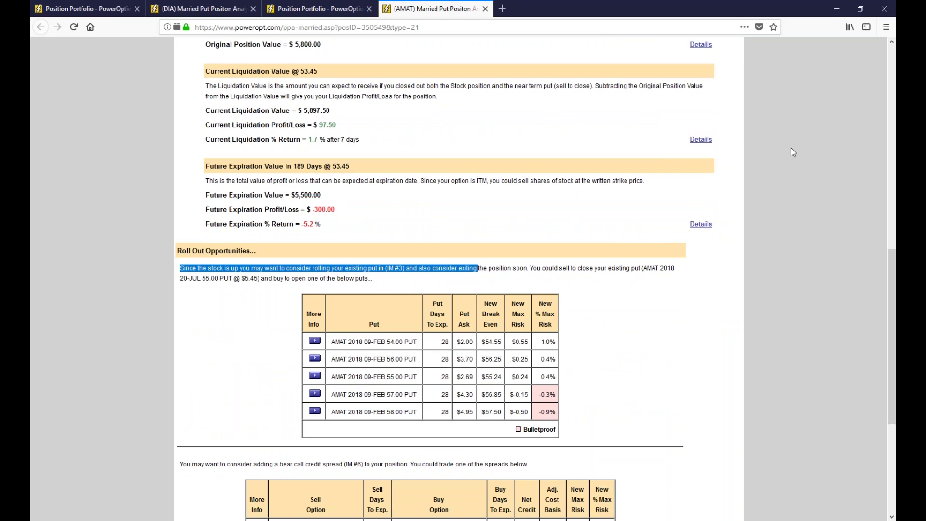
# Step: Handwrite the note "1/3 – 1/2" beside the roll-out put table
pyautogui.moveTo(610, 290); pyautogui.dragTo(616, 333)
pyautogui.moveTo(628, 305)
pyautogui.mouseDown()
pyautogui.moveTo(640, 315)
pyautogui.moveTo(628, 330)
pyautogui.moveTo(672, 305)
pyautogui.moveTo(671, 333)
pyautogui.mouseUp()
pyautogui.moveTo(685, 302); pyautogui.dragTo(701, 327)
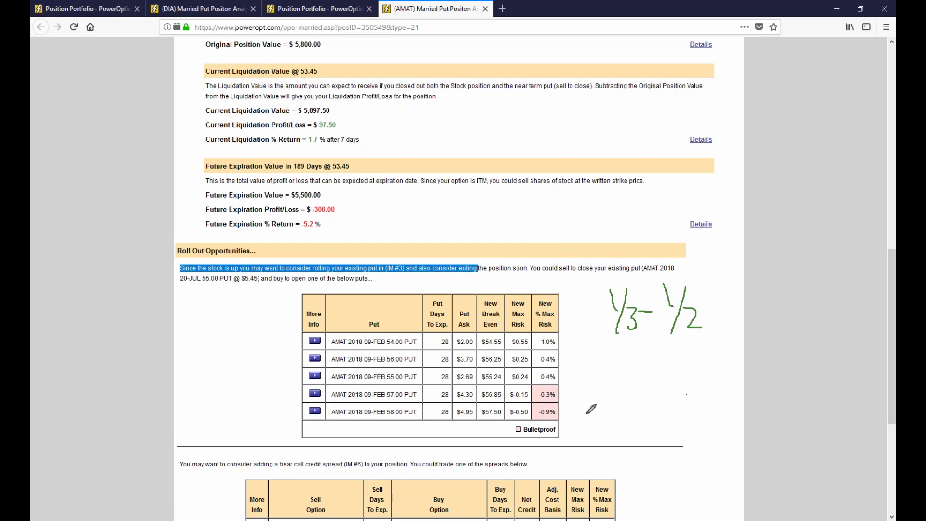
# Step: Circle the IM #3 reference and the 09-FEB 57.00 put, tick that put's max risk, and draw an arrow to its row
pyautogui.moveTo(410, 251)
pyautogui.mouseDown()
pyautogui.moveTo(400, 295)
pyautogui.moveTo(387, 249)
pyautogui.mouseUp()
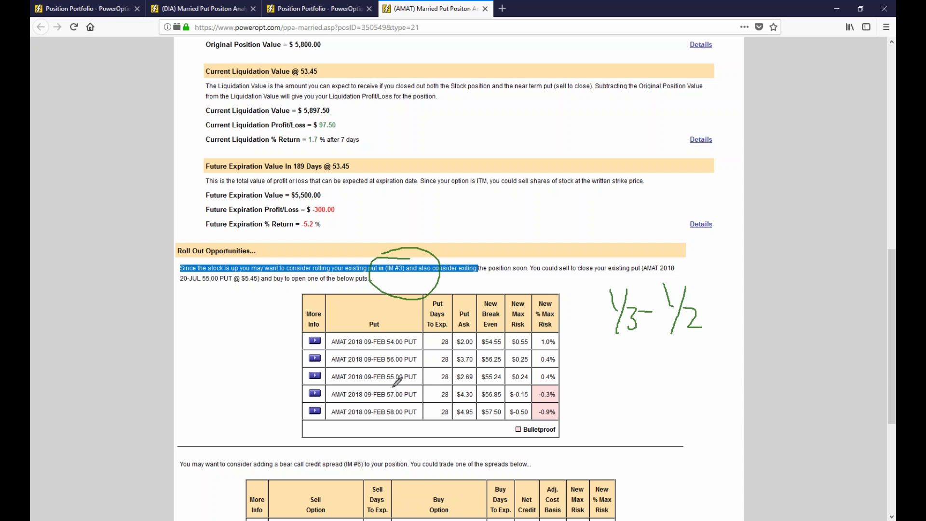
pyautogui.moveTo(362, 381)
pyautogui.mouseDown()
pyautogui.moveTo(371, 406)
pyautogui.moveTo(416, 373)
pyautogui.moveTo(371, 384)
pyautogui.mouseUp()
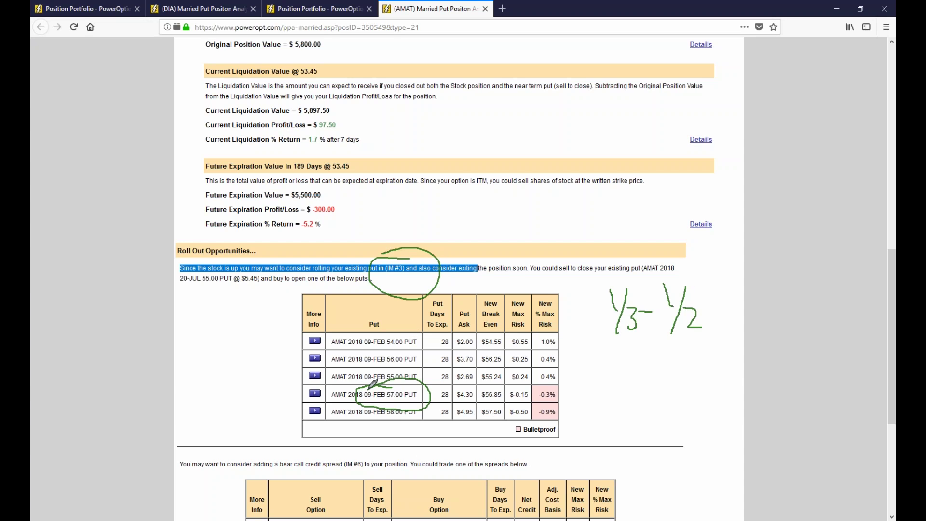
pyautogui.moveTo(552, 385); pyautogui.dragTo(594, 372)
pyautogui.moveTo(286, 318)
pyautogui.mouseDown()
pyautogui.moveTo(283, 338)
pyautogui.moveTo(308, 385)
pyautogui.moveTo(330, 394)
pyautogui.moveTo(319, 399)
pyautogui.mouseUp()
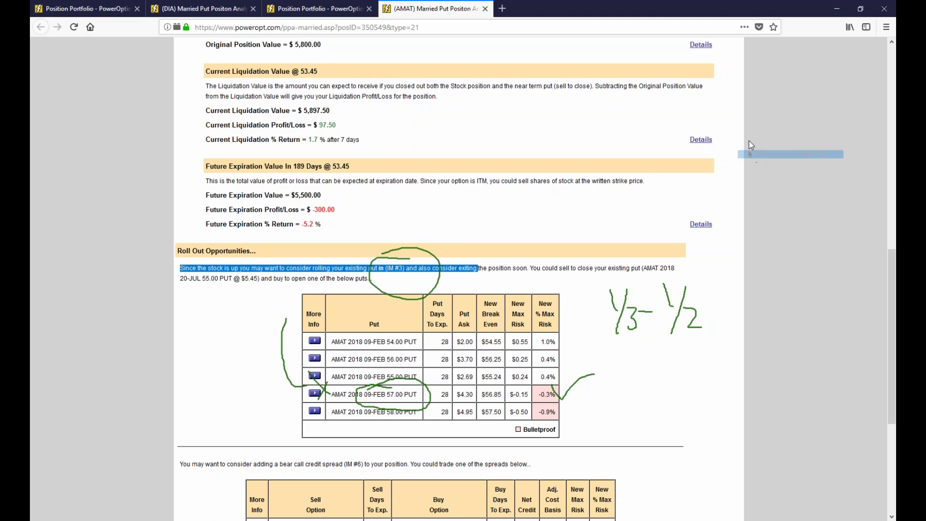
# Step: Clear the handwritten annotations and examine the suggested bear call credit spread (IM #6) below the roll-out puts
pyautogui.press('Escape')
pyautogui.scroll(-3, 761, 198)
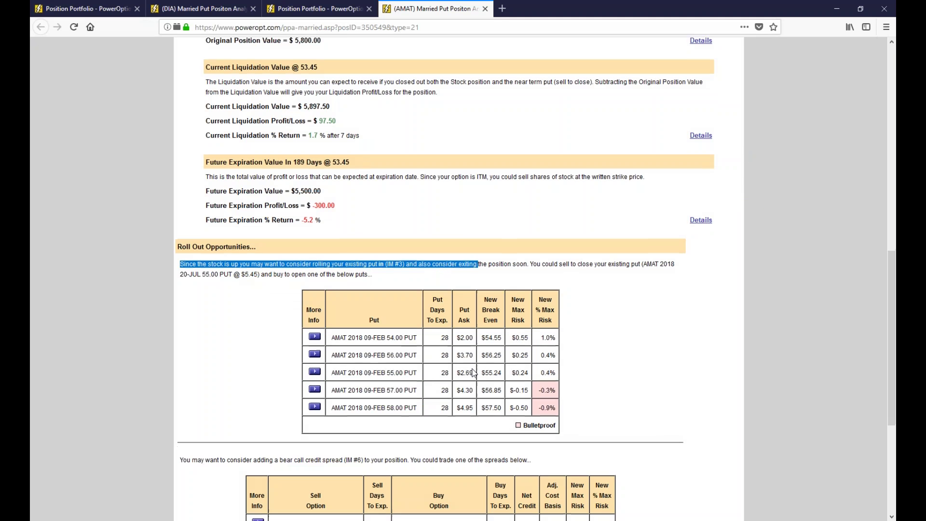
pyautogui.moveTo(300, 287); pyautogui.dragTo(494, 289)
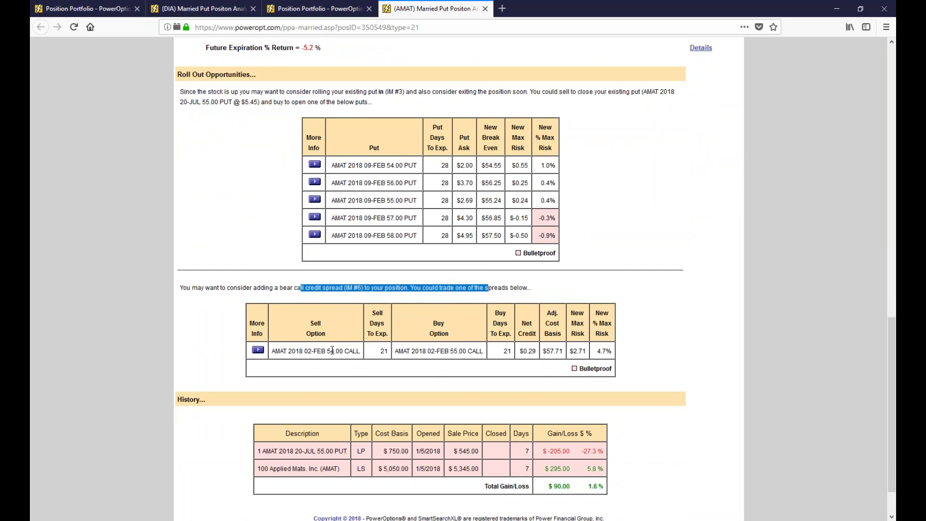
pyautogui.moveTo(330, 351); pyautogui.dragTo(398, 351)
pyautogui.click(527, 351)
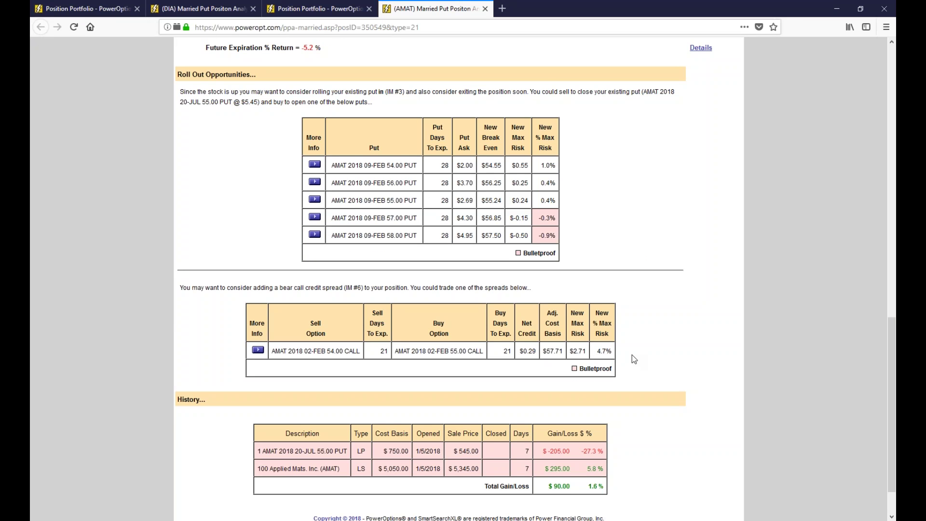
# Step: Open the What-If Calculations for the AMAT position and examine its stock price, July put and max risk in the custom spread analysis
pyautogui.scroll(5, 632, 356)
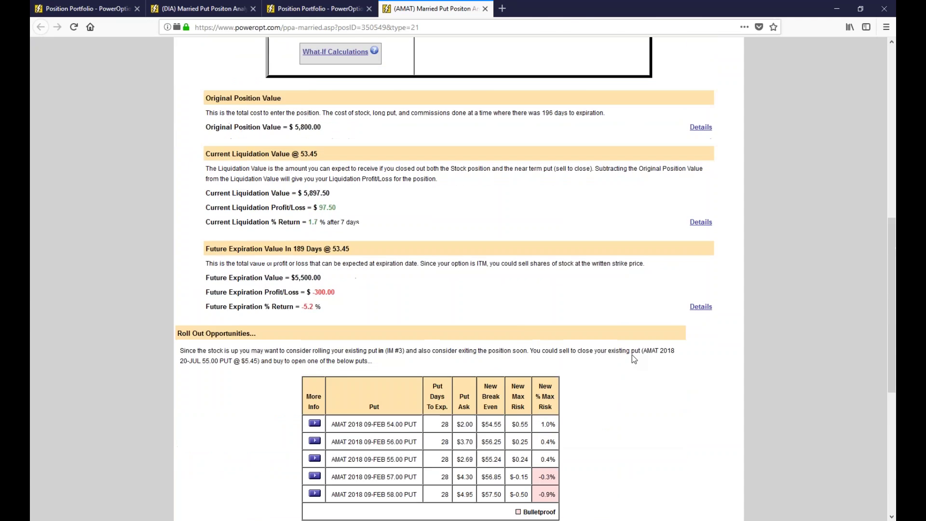
pyautogui.scroll(3, 632, 355)
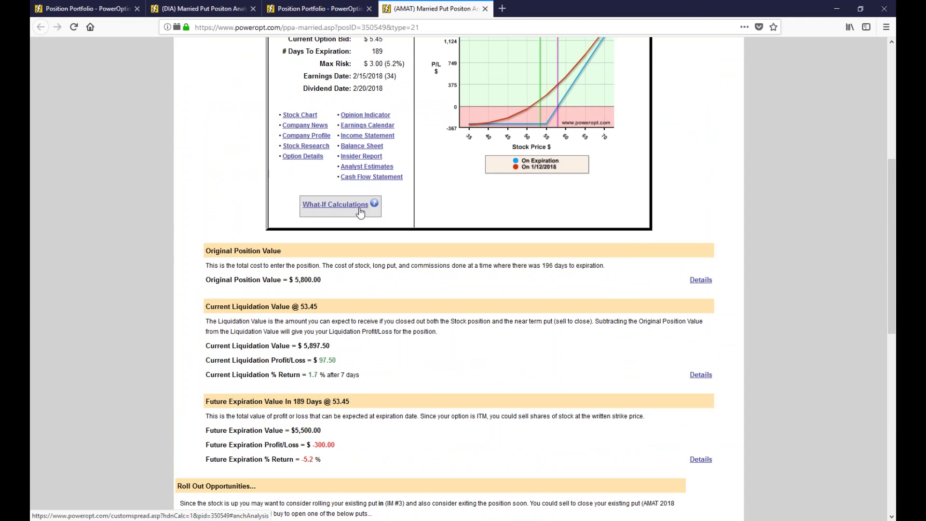
pyautogui.click(361, 213)
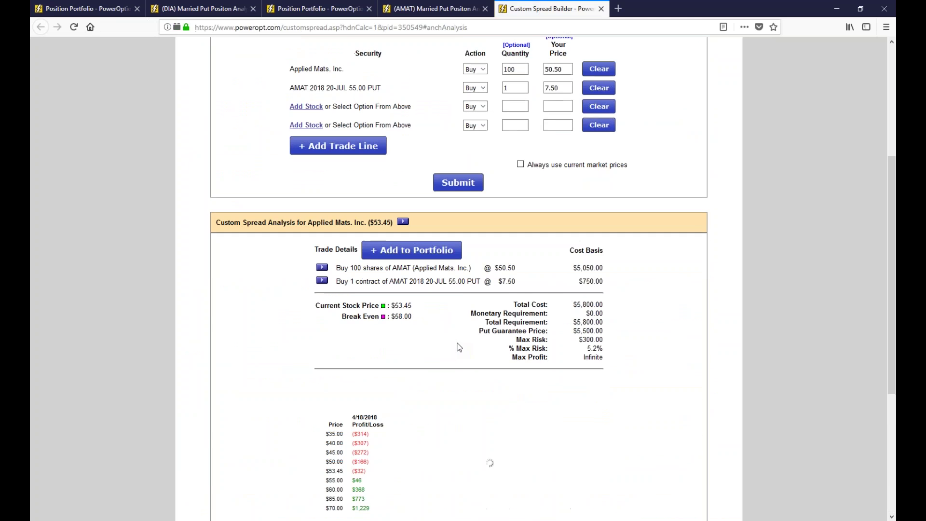
pyautogui.scroll(2, 459, 347)
pyautogui.moveTo(370, 339); pyautogui.dragTo(392, 341)
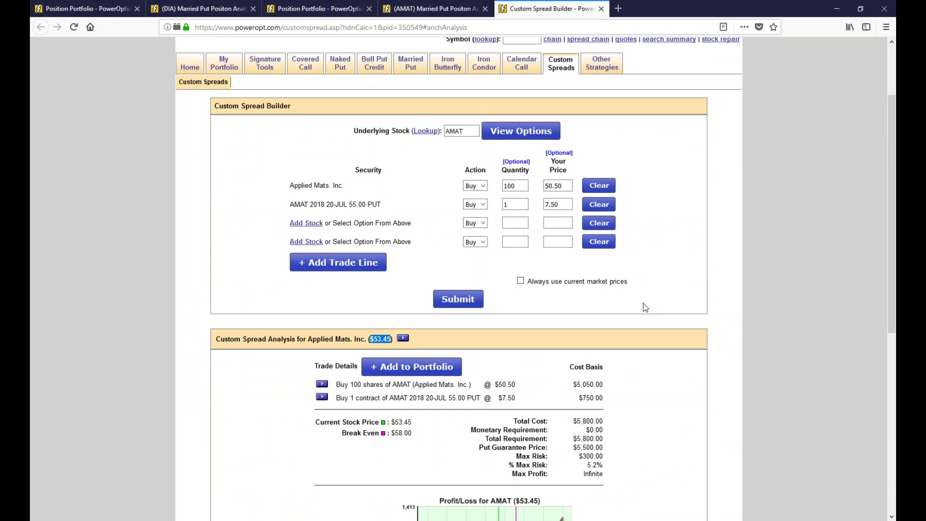
pyautogui.moveTo(348, 204); pyautogui.dragTo(375, 205)
pyautogui.moveTo(585, 465); pyautogui.dragTo(607, 464)
pyautogui.moveTo(334, 205); pyautogui.dragTo(380, 204)
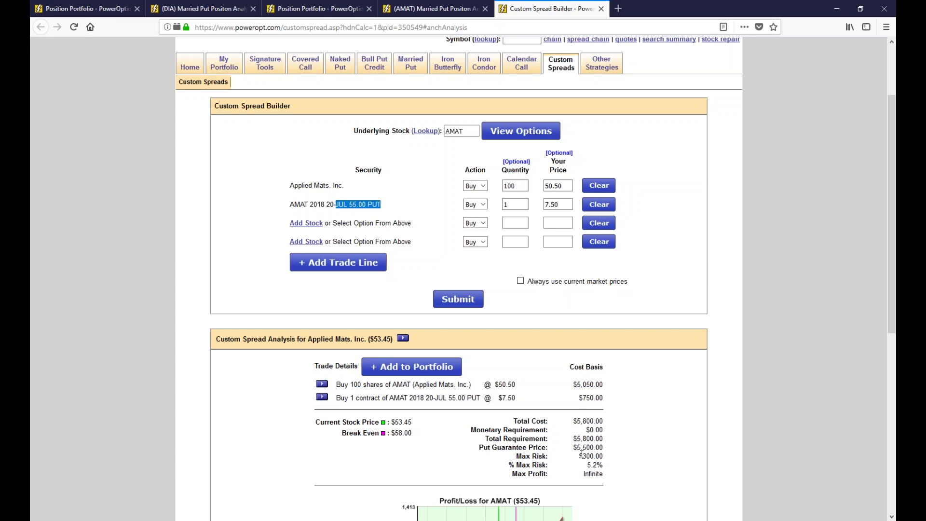
pyautogui.moveTo(580, 456); pyautogui.dragTo(603, 456)
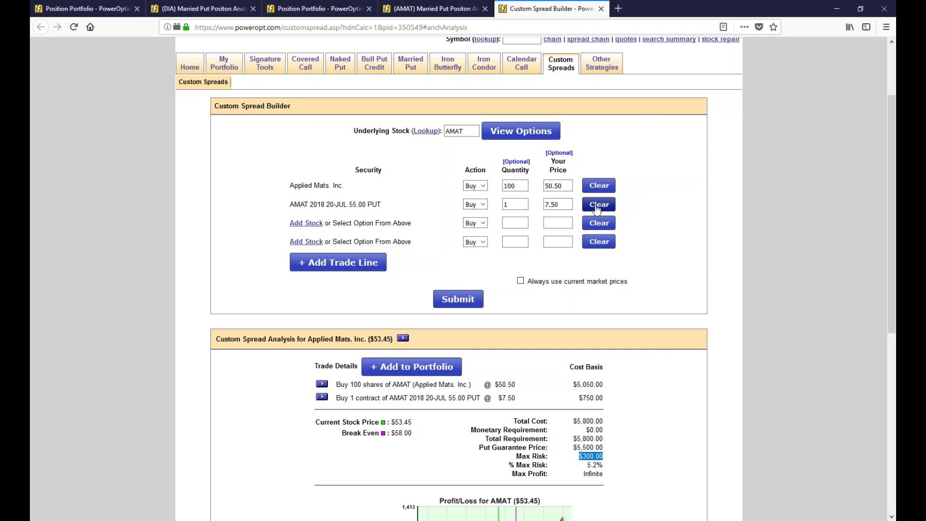
# Step: Return to the position portfolio page and switch the displayed portfolio to DEC1
pyautogui.click(82, 8)
pyautogui.click(75, 374)
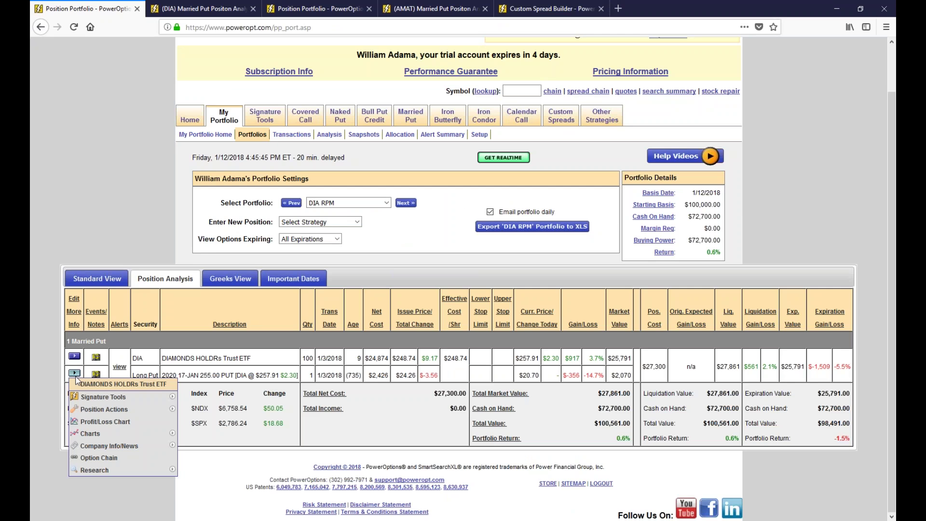
pyautogui.moveTo(164, 413)
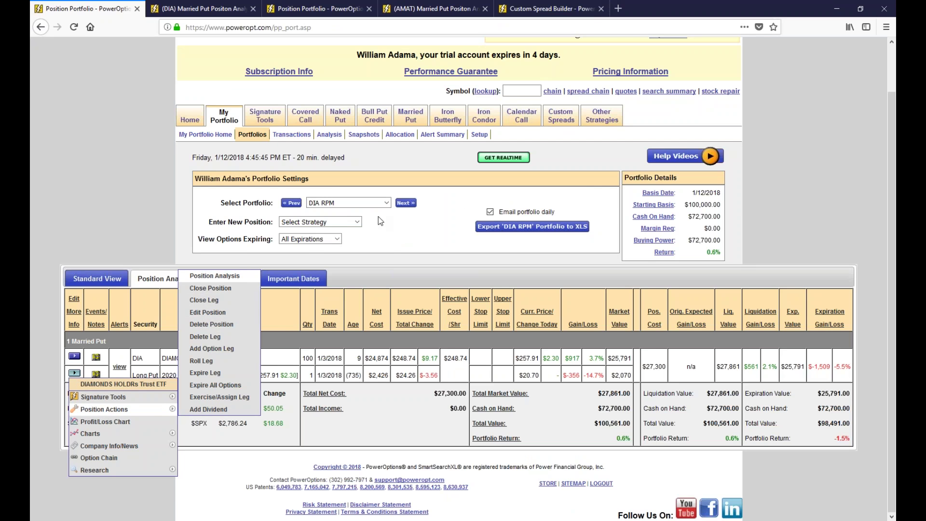
pyautogui.click(366, 204)
pyautogui.click(362, 215)
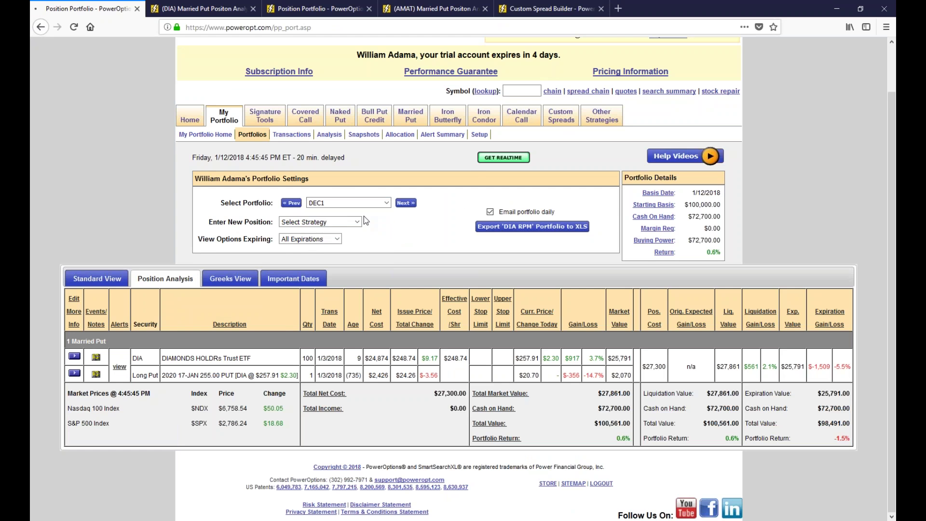
pyautogui.scroll(-2, 340, 349)
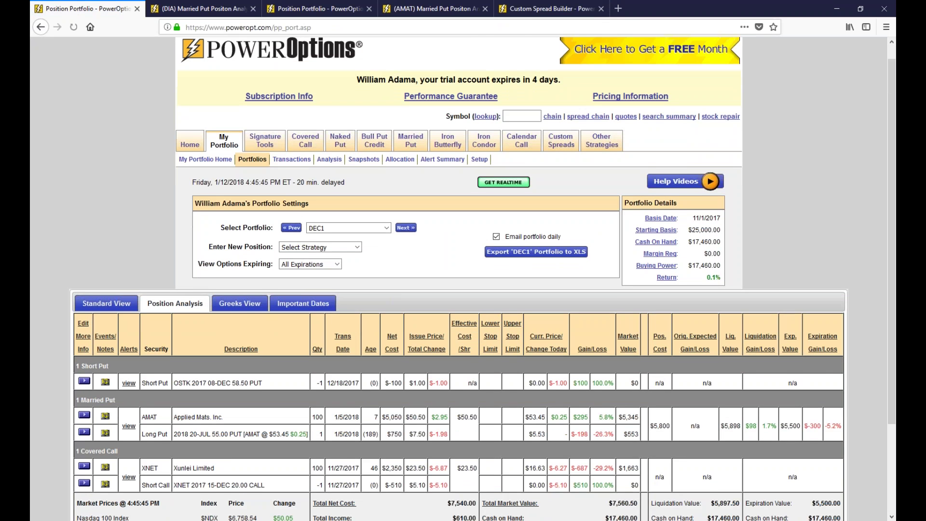
# Step: Edit the AMAT married put position and replace its put with the Jul 20, 2018 52.50 put
pyautogui.click(84, 371)
pyautogui.moveTo(132, 407)
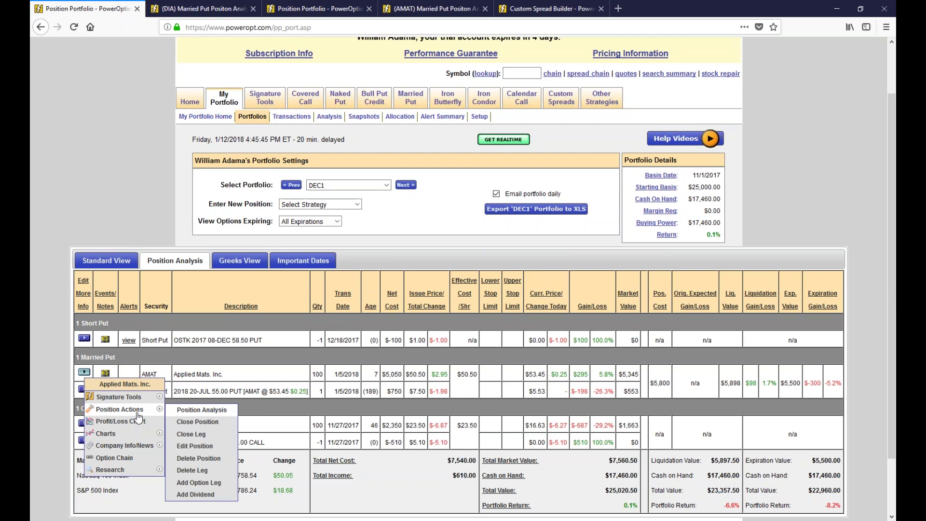
pyautogui.click(218, 445)
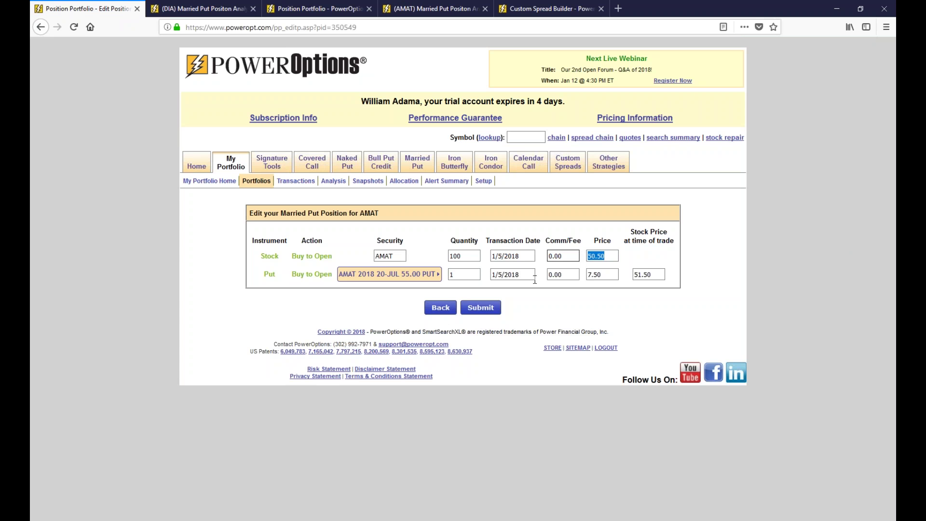
pyautogui.click(414, 278)
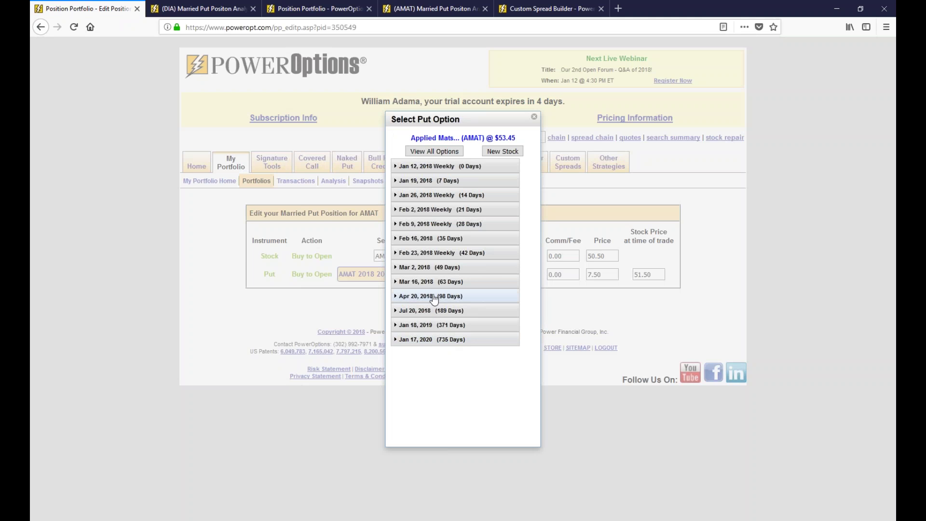
pyautogui.click(424, 310)
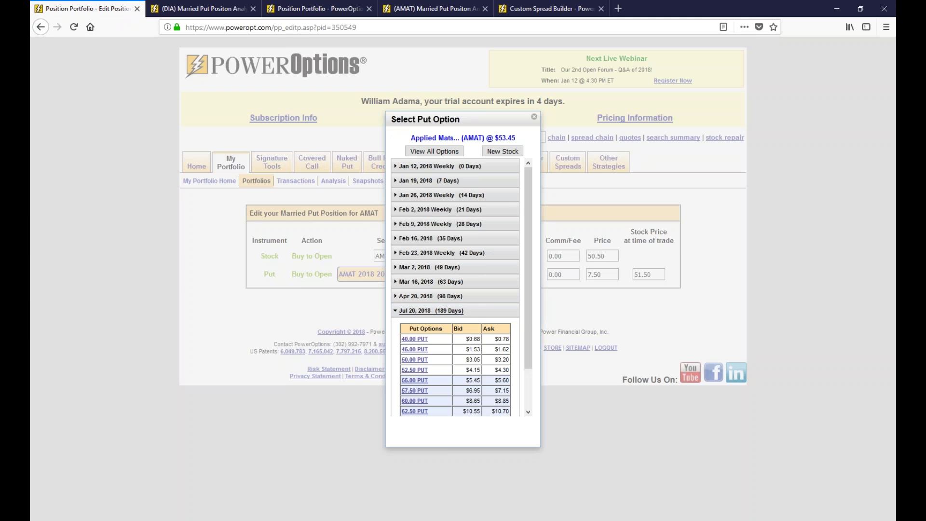
pyautogui.click(415, 370)
# Step: Clear the stock price at time of trade, set the put's price to 5.75 and submit the edited position
pyautogui.moveTo(663, 275); pyautogui.dragTo(633, 274)
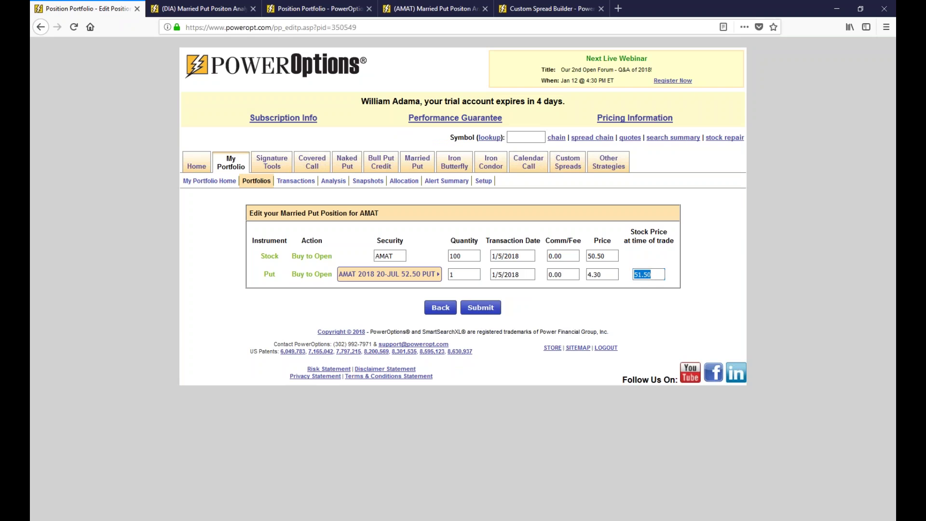
pyautogui.press('BackSpace')
pyautogui.click(590, 275)
pyautogui.doubleClick(590, 275)
pyautogui.write('5.75')
pyautogui.click(497, 311)
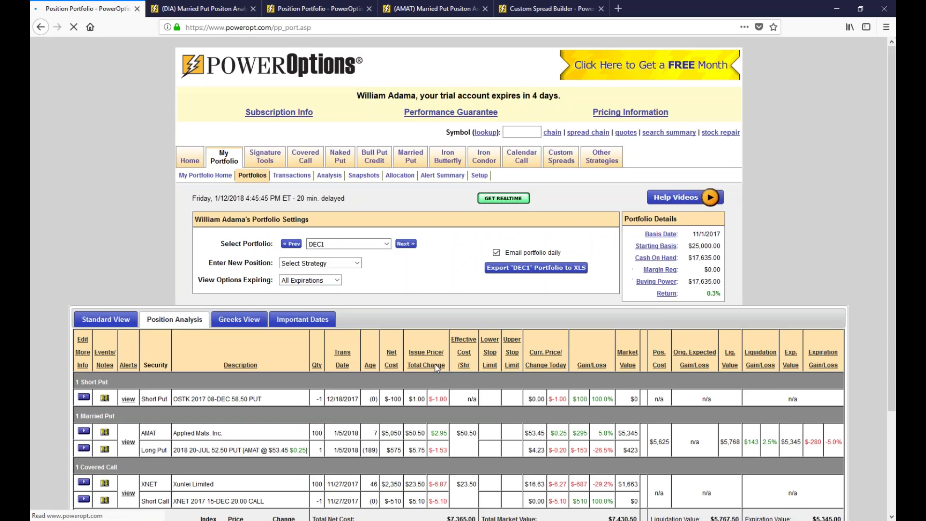
# Step: Open the position analysis for the edited AMAT married put and examine its max risk, current liquidation return and future expiration value
pyautogui.scroll(-4, 203, 331)
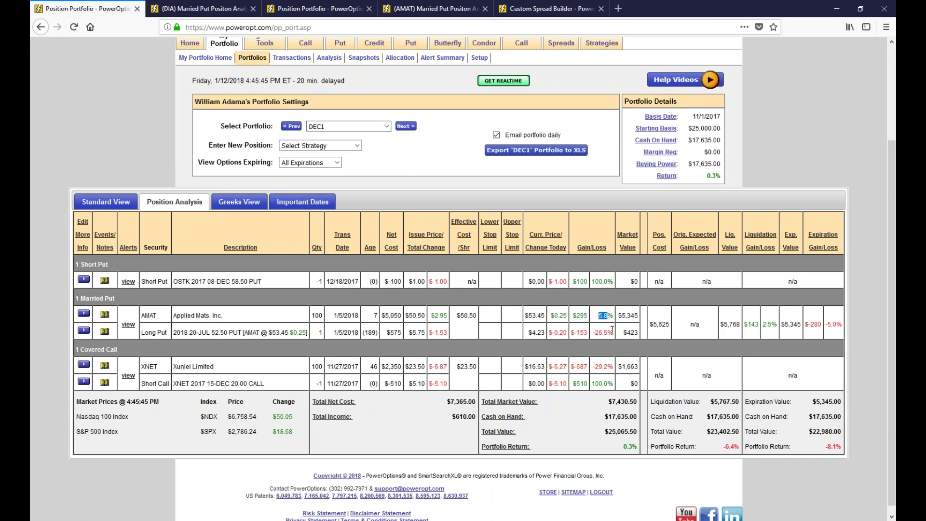
pyautogui.moveTo(210, 333); pyautogui.dragTo(233, 334)
pyautogui.click(84, 313)
pyautogui.moveTo(153, 355)
pyautogui.click(199, 353)
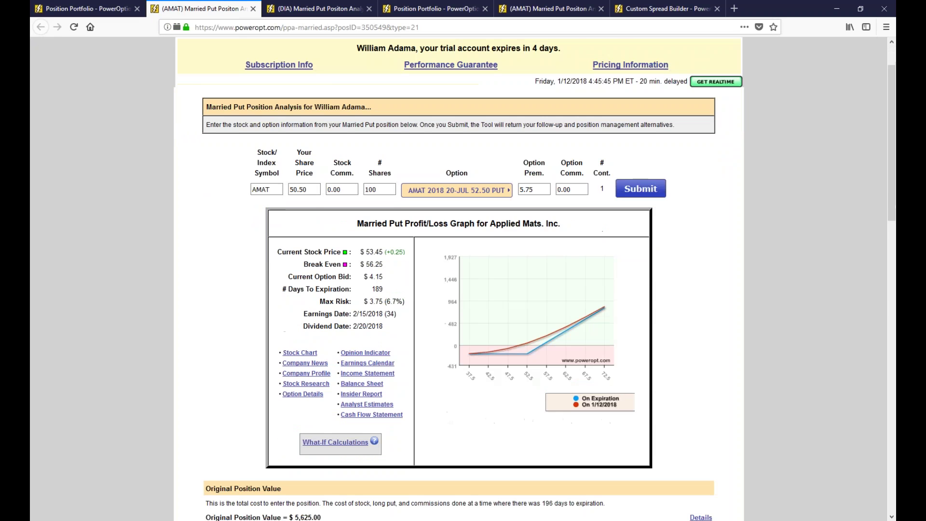
pyautogui.moveTo(363, 301); pyautogui.dragTo(397, 300)
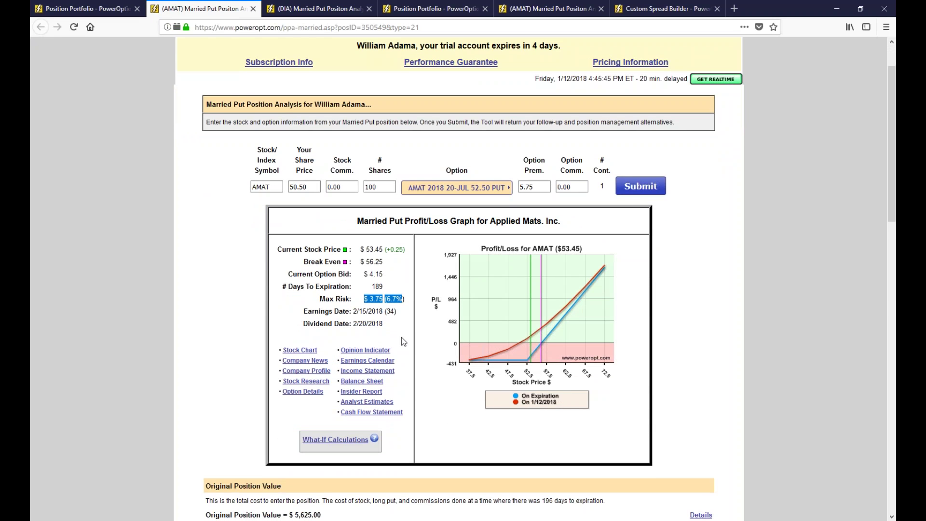
pyautogui.scroll(-4, 402, 337)
pyautogui.scroll(-1, 401, 337)
pyautogui.moveTo(302, 374); pyautogui.dragTo(375, 369)
pyautogui.scroll(-2, 372, 365)
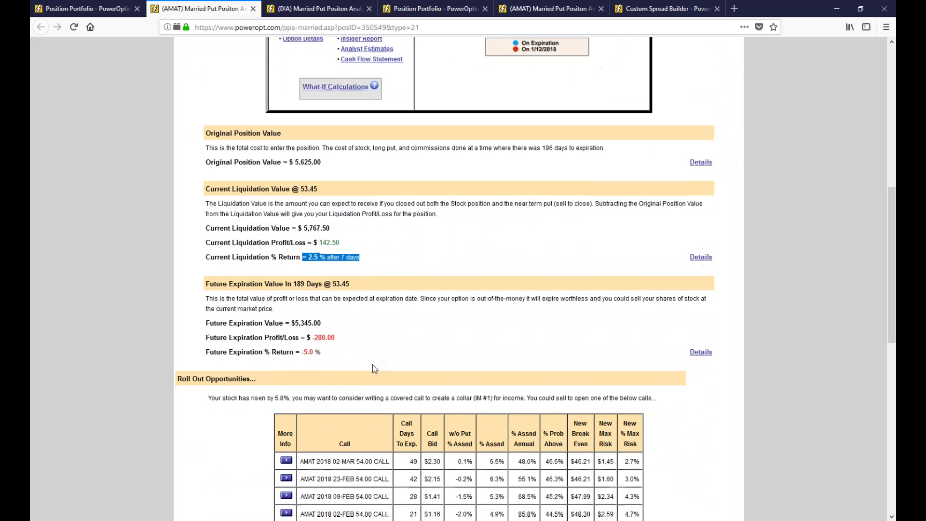
# Step: Examine the collar (IM #1) suggestion, comparing the 54.00 calls for March and February by their new percentage max risk
pyautogui.scroll(-2, 373, 364)
pyautogui.moveTo(472, 279); pyautogui.dragTo(500, 281)
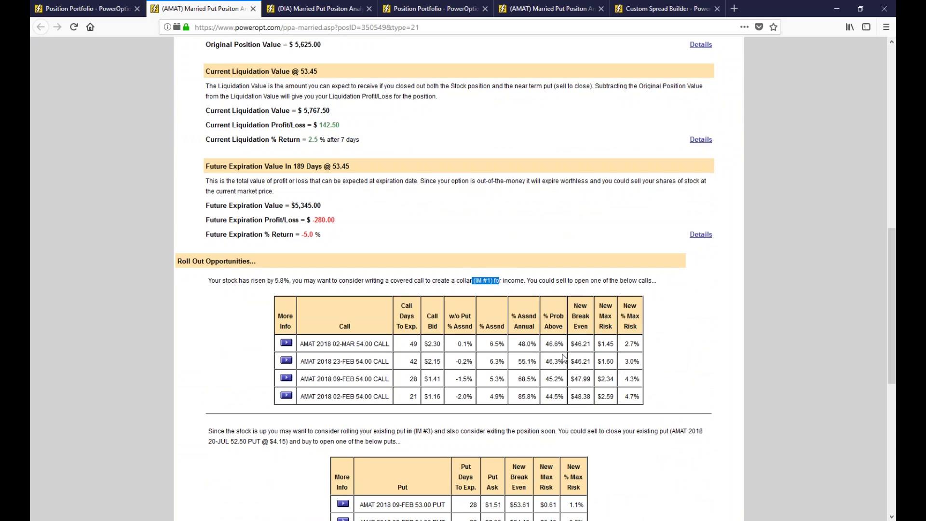
pyautogui.moveTo(624, 343); pyautogui.dragTo(638, 344)
pyautogui.moveTo(355, 344); pyautogui.dragTo(387, 362)
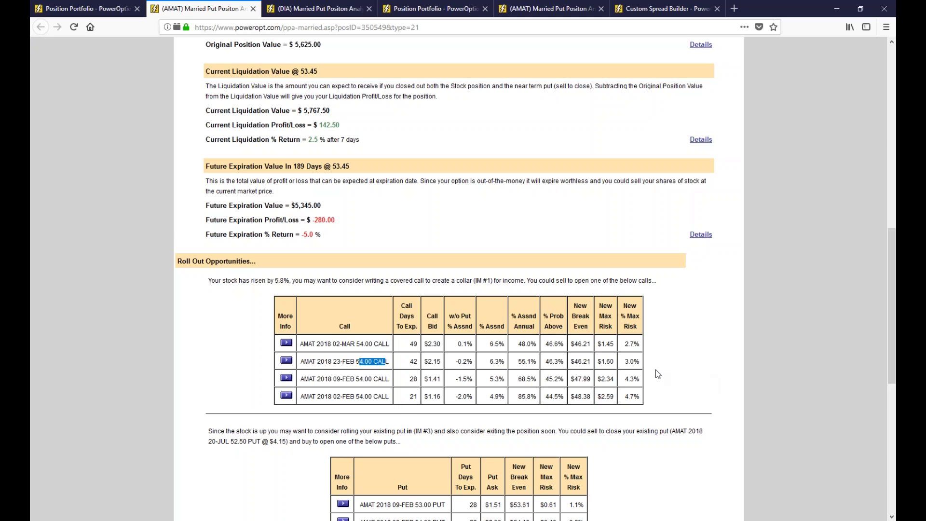
pyautogui.moveTo(625, 361); pyautogui.dragTo(640, 362)
pyautogui.moveTo(347, 379); pyautogui.dragTo(383, 379)
pyautogui.moveTo(625, 379); pyautogui.dragTo(640, 379)
# Step: Examine the puts for rolling in (IM #3) and the bear call credit spread (IM #6) suggestion
pyautogui.scroll(-4, 661, 409)
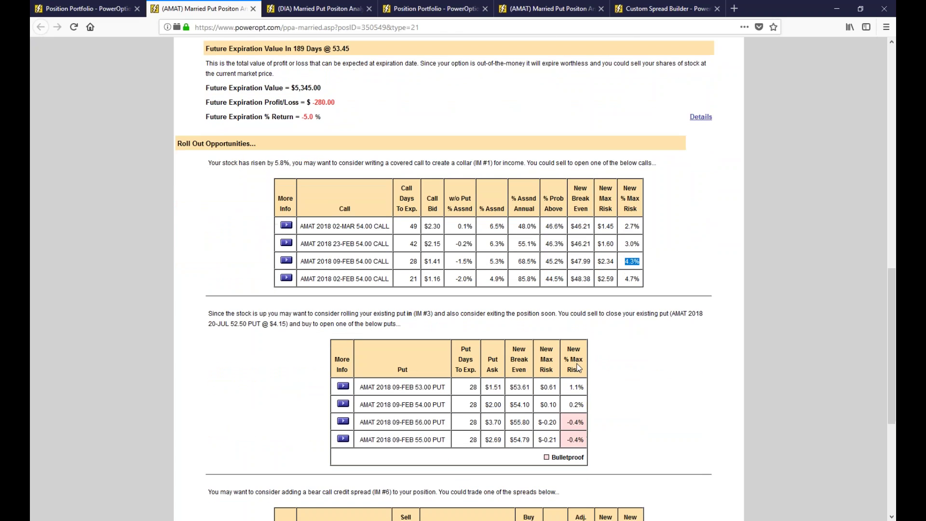
pyautogui.scroll(-6, 578, 367)
pyautogui.moveTo(283, 316); pyautogui.dragTo(522, 316)
pyautogui.click(608, 316)
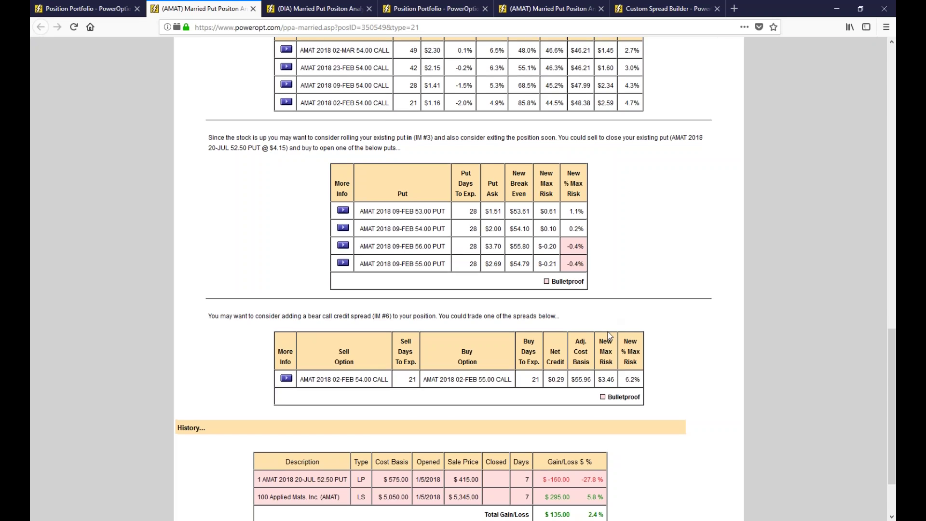
# Step: Go back to the AMAT profit/loss graph and review the position's break-even price
pyautogui.scroll(10, 609, 337)
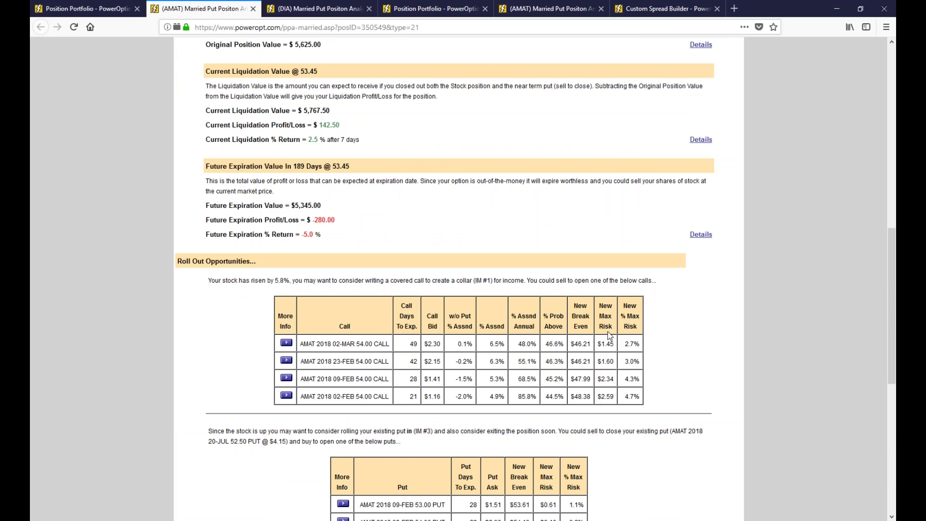
pyautogui.scroll(12, 609, 336)
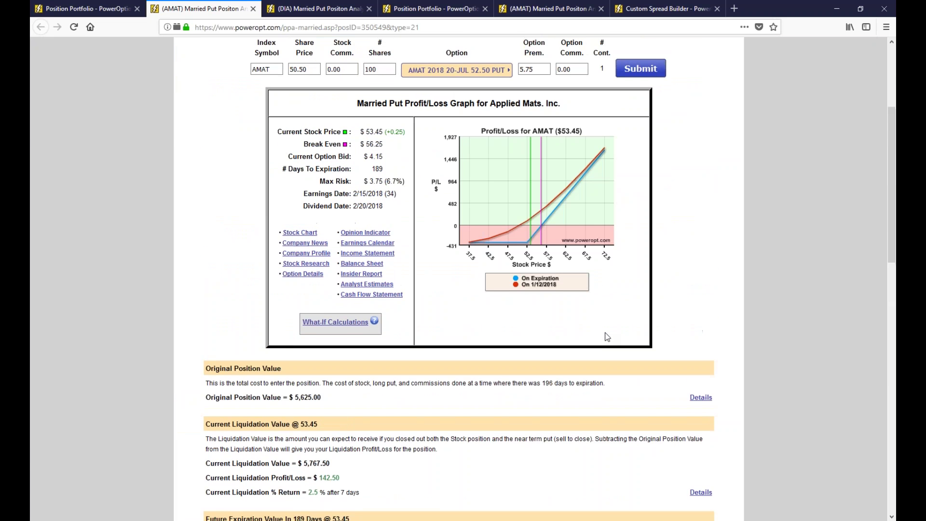
pyautogui.scroll(2, 607, 337)
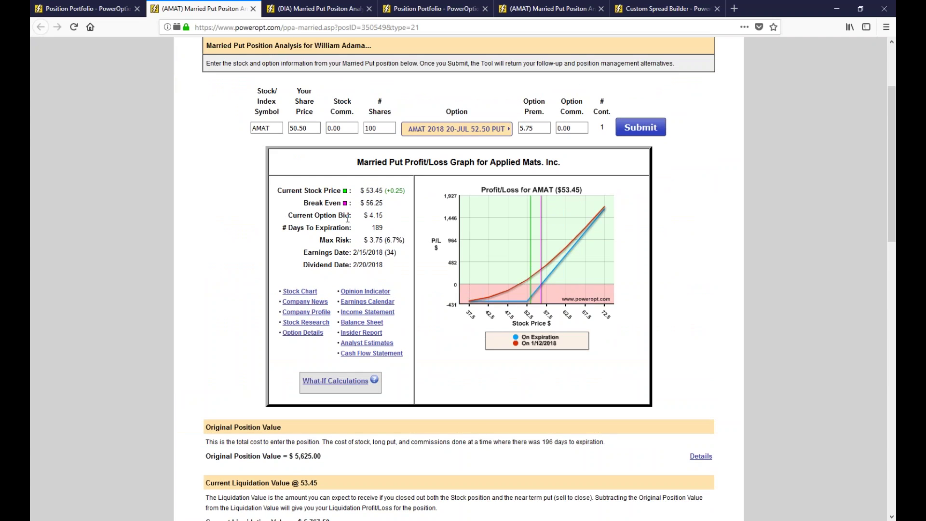
pyautogui.moveTo(365, 202); pyautogui.dragTo(381, 211)
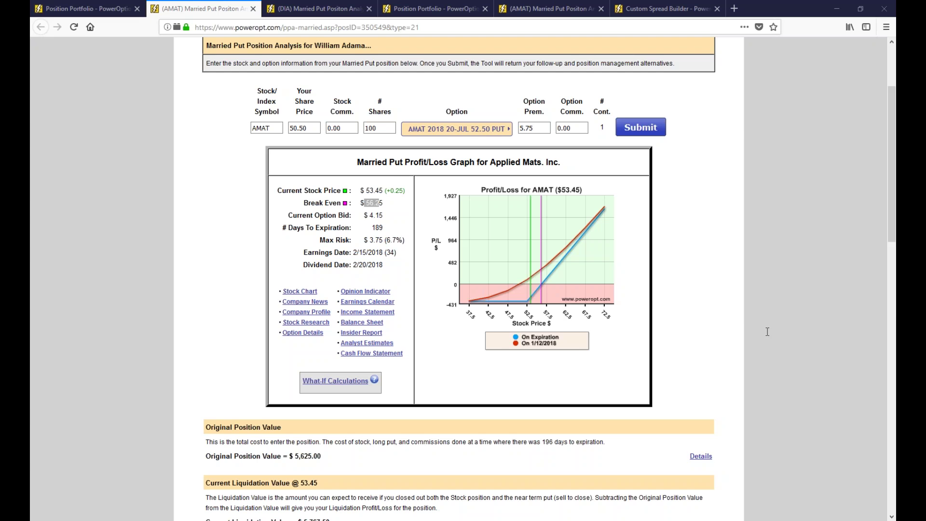
pyautogui.scroll(3, 723, 354)
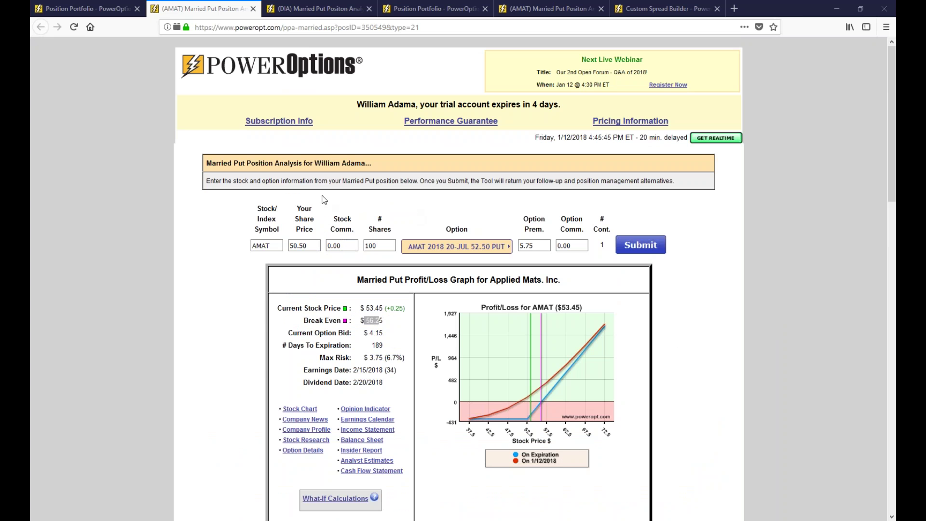
# Step: Close the AMAT position analysis and examine the XNET 15-DEC 20.00 short call in the DEC1 portfolio
pyautogui.click(253, 8)
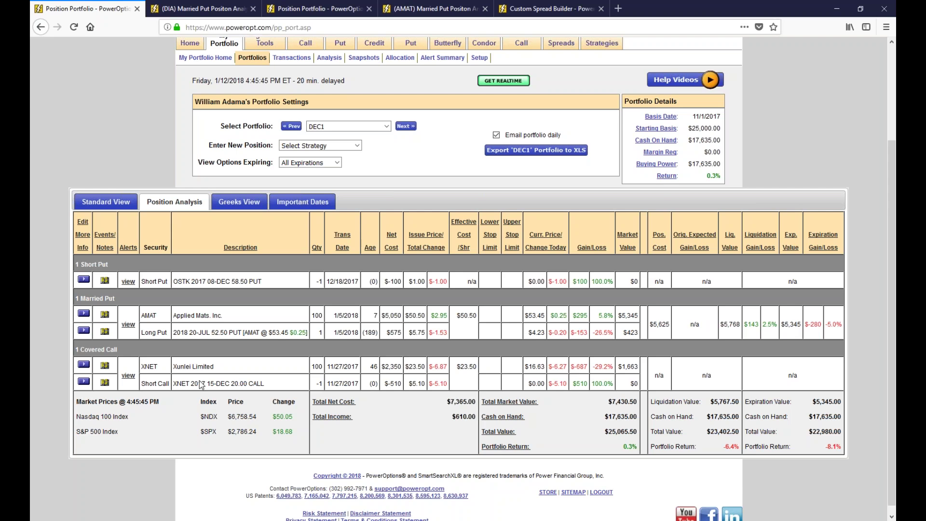
pyautogui.moveTo(198, 383); pyautogui.dragTo(265, 383)
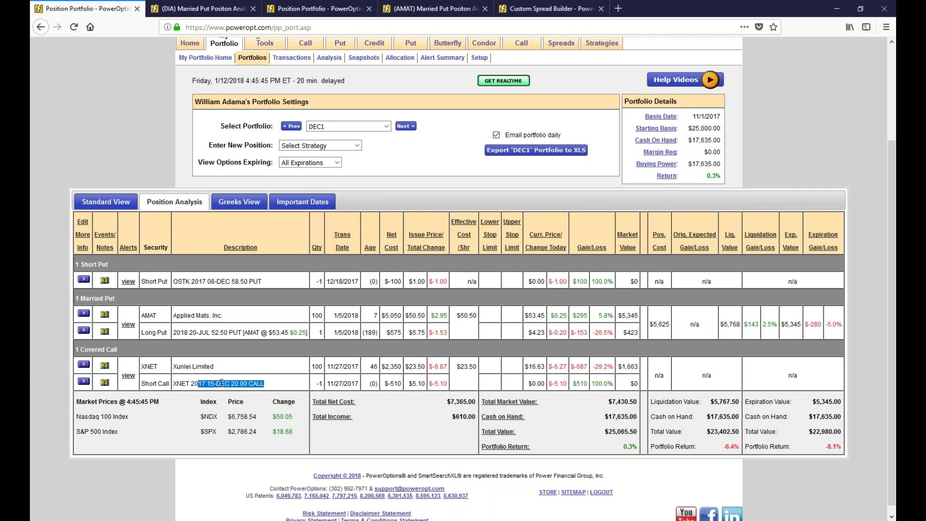
pyautogui.click(221, 382)
pyautogui.moveTo(207, 383); pyautogui.dragTo(261, 384)
pyautogui.scroll(5, 292, 370)
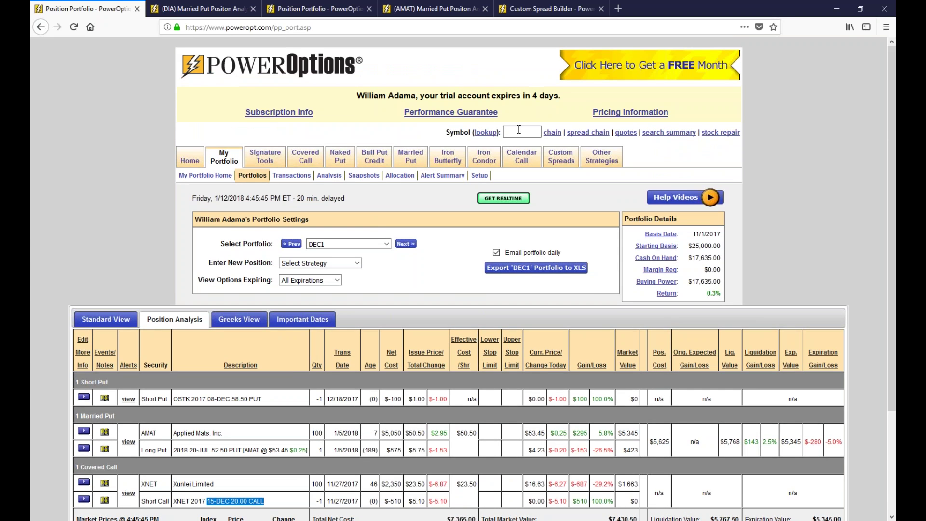
# Step: Enter a new covered call position in DEC1, buying 100 shares of AMAT at 53.00 with a 0 commission
pyautogui.click(356, 263)
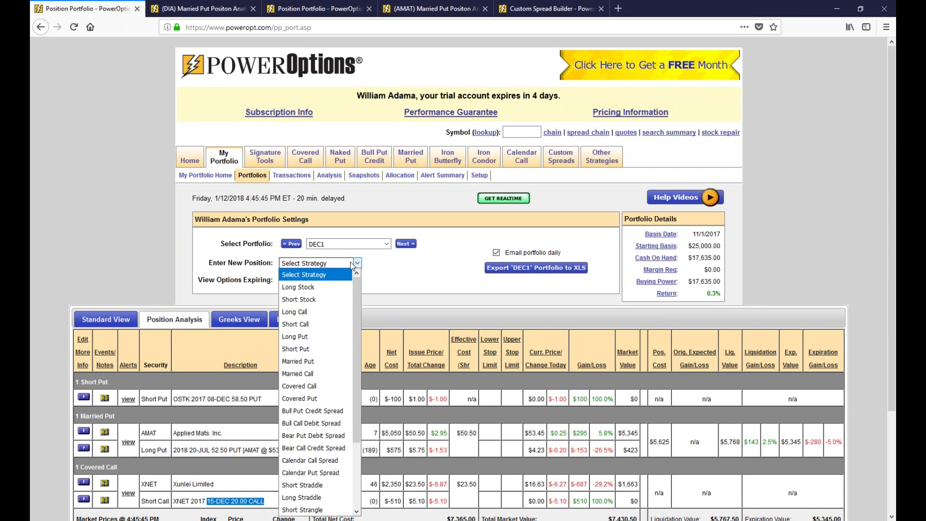
pyautogui.click(326, 390)
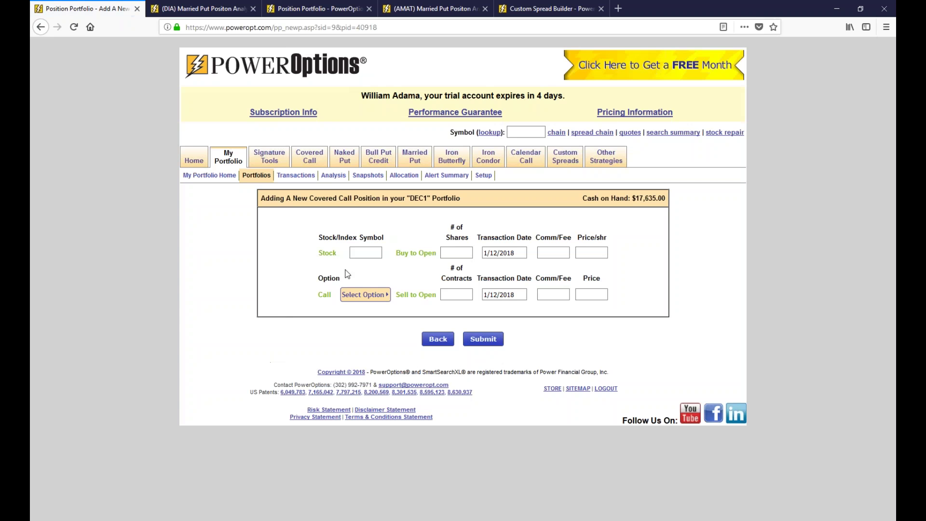
pyautogui.click(363, 252)
pyautogui.write('AMAT')
pyautogui.click(448, 253)
pyautogui.write('100')
pyautogui.click(511, 253)
pyautogui.press('Tab')
pyautogui.write('0')
pyautogui.press('Tab')
pyautogui.click(589, 253)
pyautogui.click(591, 285)
# Step: Select the AMAT Jan 12, 2018 53.00 call as the sold option, set its price to .45 and submit the position
pyautogui.click(365, 294)
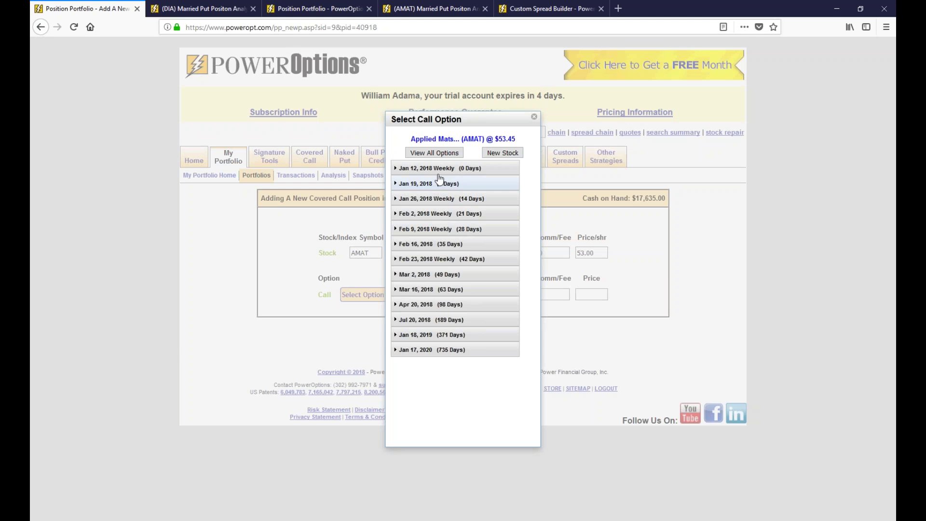
pyautogui.click(439, 170)
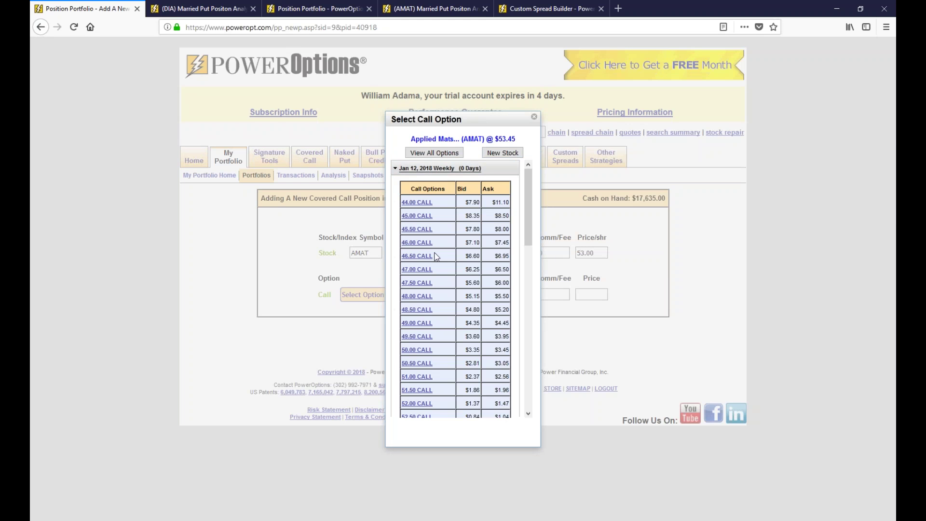
pyautogui.scroll(-3, 432, 264)
pyautogui.click(417, 371)
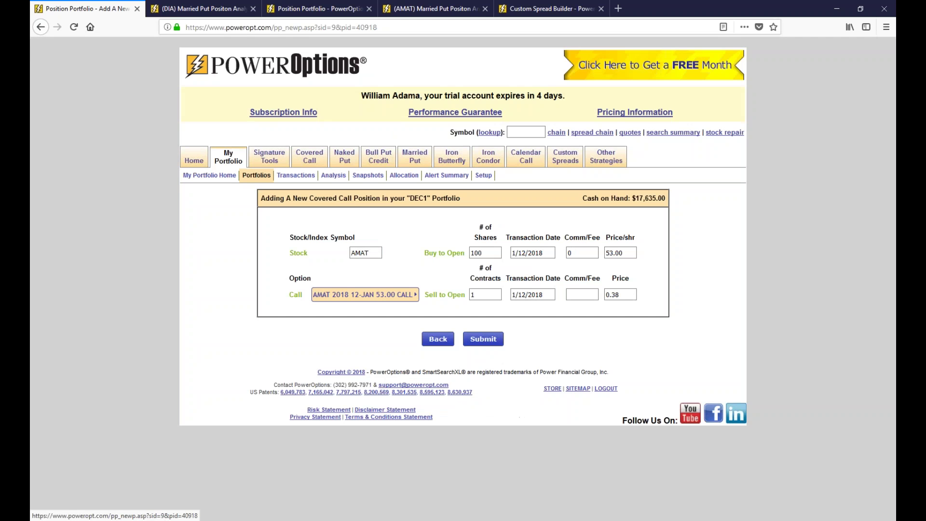
pyautogui.doubleClick(630, 292)
pyautogui.press('BackSpace')
pyautogui.write('.45')
pyautogui.click(480, 341)
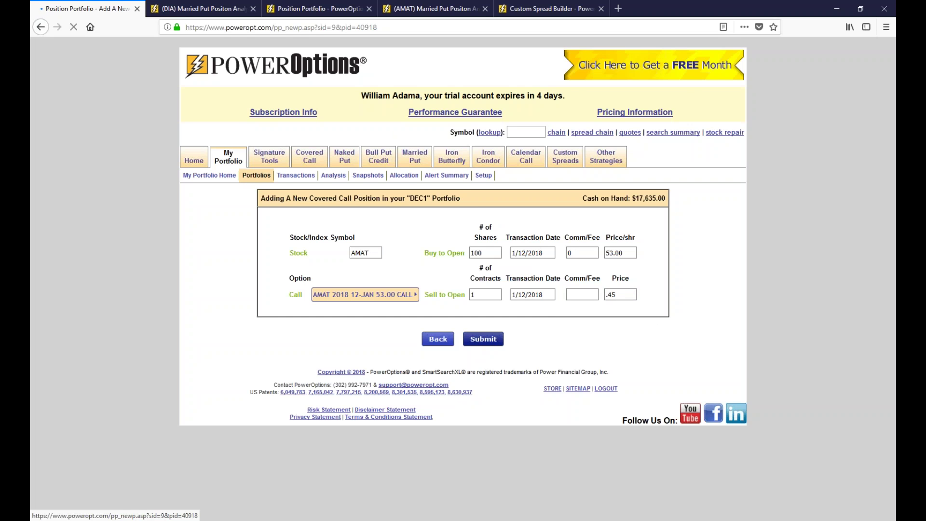
pyautogui.scroll(-4, 383, 354)
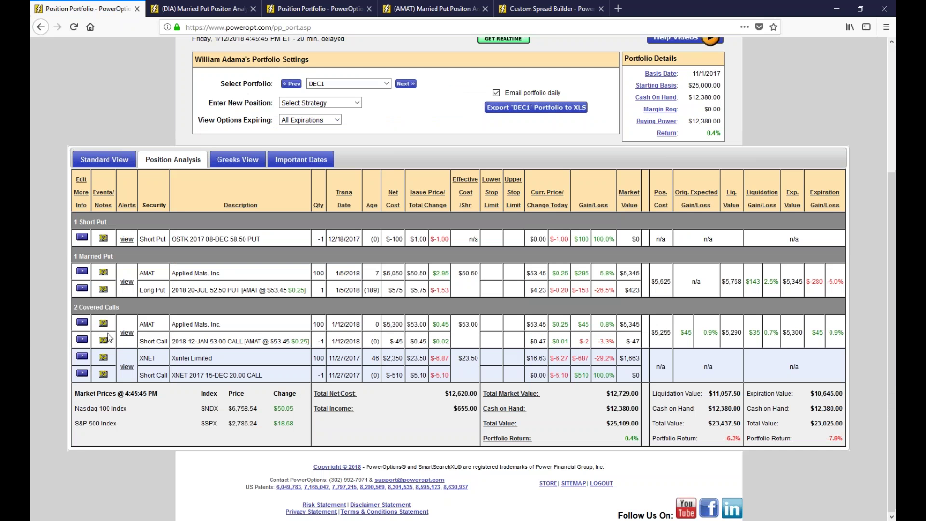
pyautogui.click(116, 322)
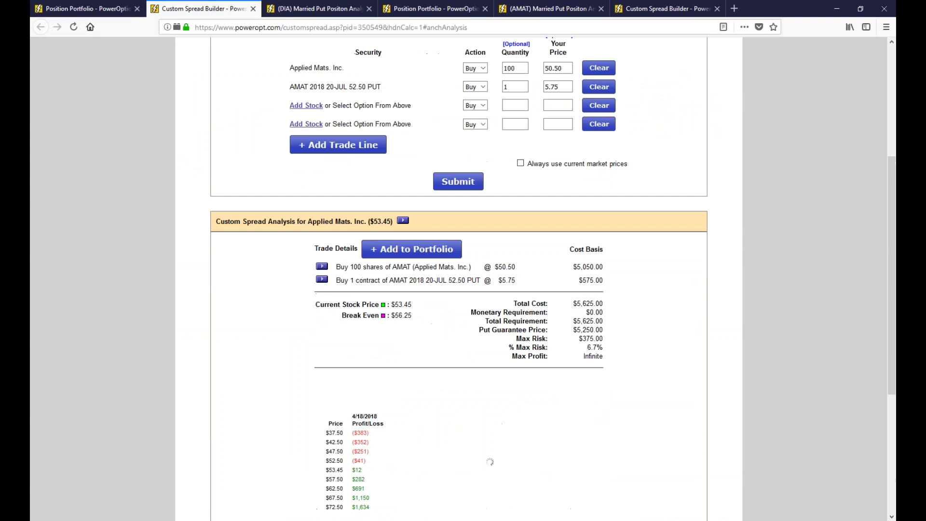
pyautogui.scroll(1, 496, 286)
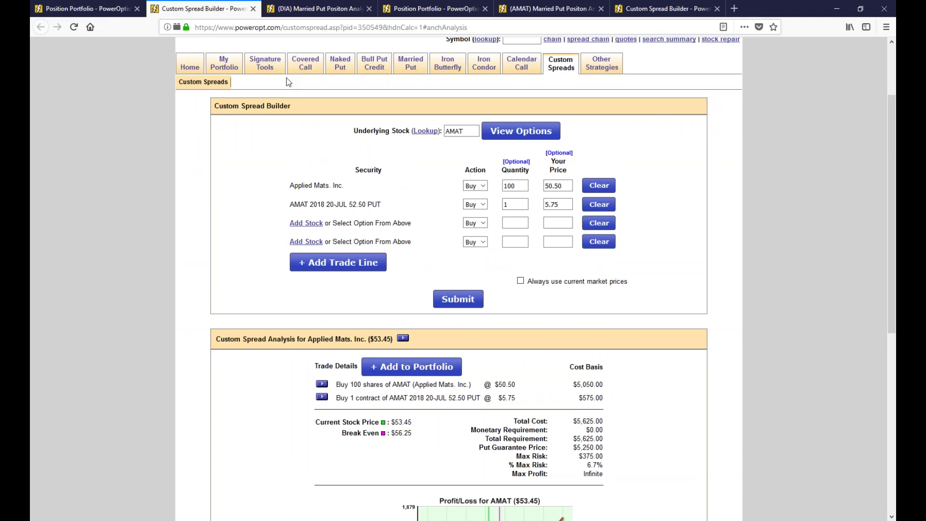
pyautogui.click(253, 9)
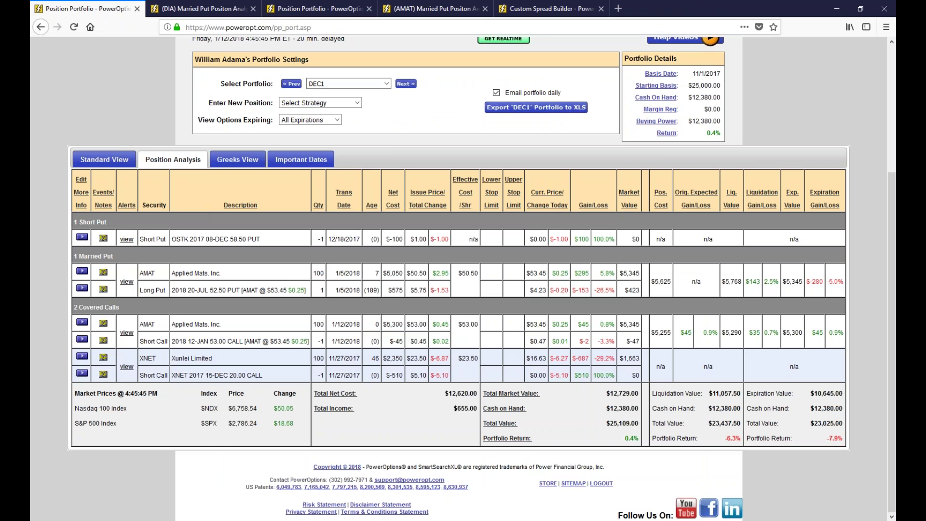
# Step: Open the AMAT covered call's position analysis and review its stock price against the profit/loss graph
pyautogui.click(82, 321)
pyautogui.click(111, 373)
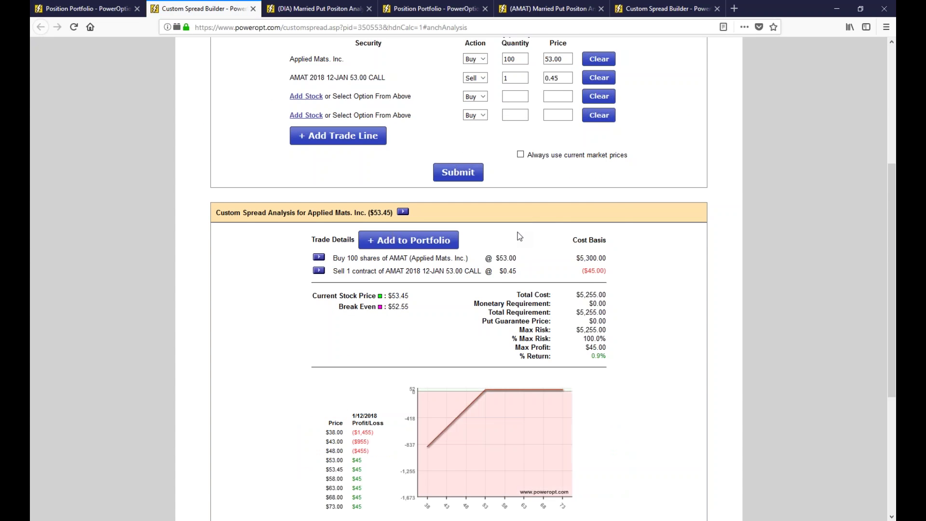
pyautogui.scroll(2, 519, 236)
pyautogui.moveTo(370, 271); pyautogui.dragTo(528, 265)
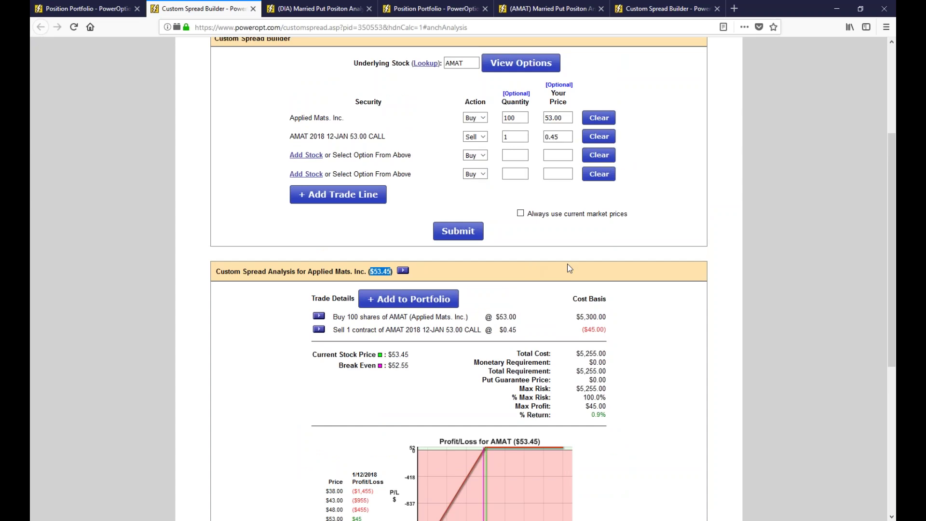
pyautogui.scroll(-2, 568, 264)
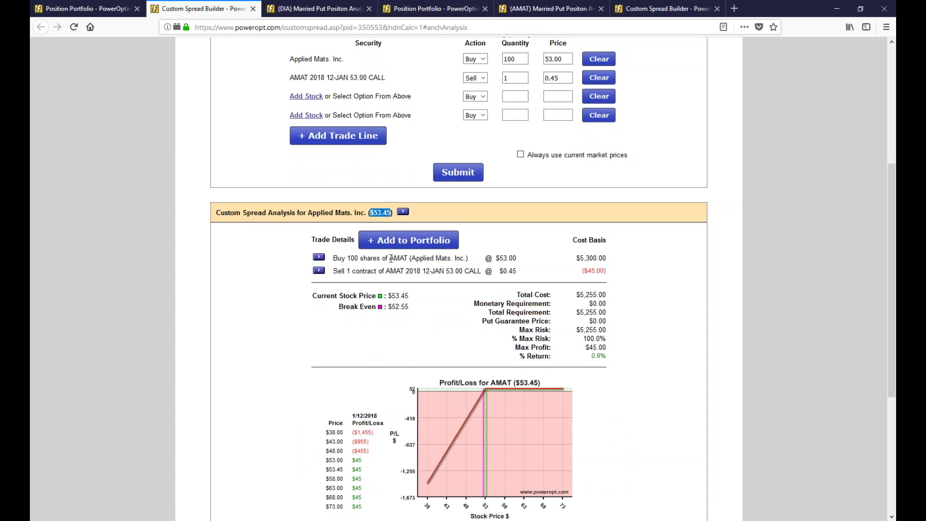
pyautogui.moveTo(393, 212); pyautogui.dragTo(370, 212)
pyautogui.moveTo(487, 396)
# Step: Show the AMAT January 12, 2018 weekly option chain and add the 53.00 call as a buy leg
pyautogui.scroll(3, 527, 197)
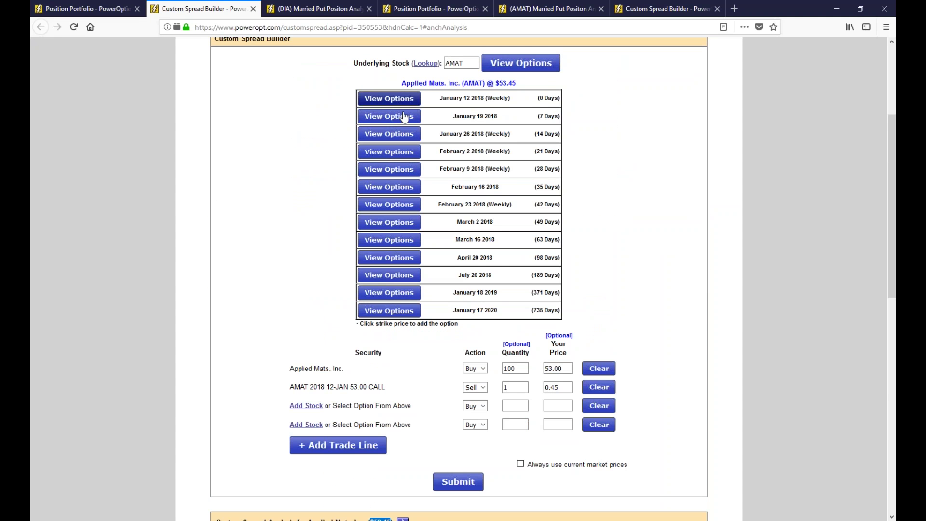
pyautogui.click(405, 115)
pyautogui.scroll(-6, 403, 200)
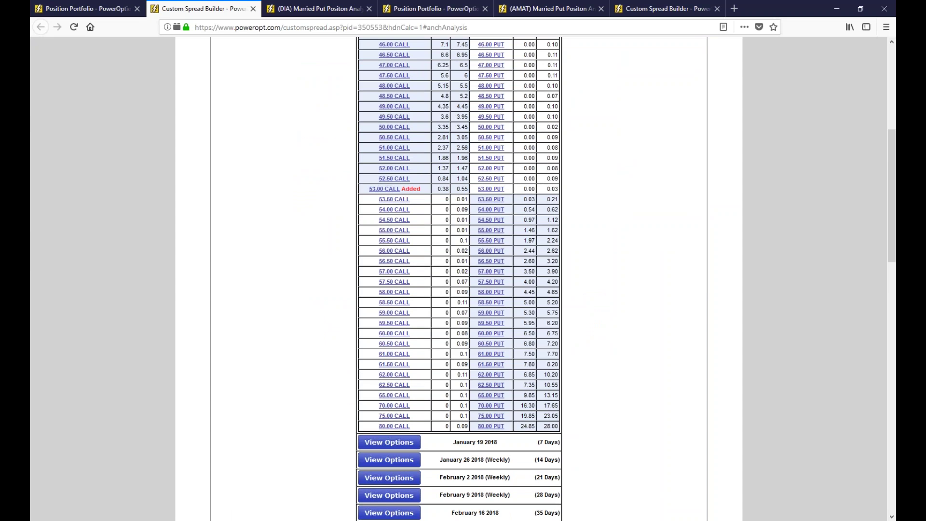
pyautogui.click(394, 209)
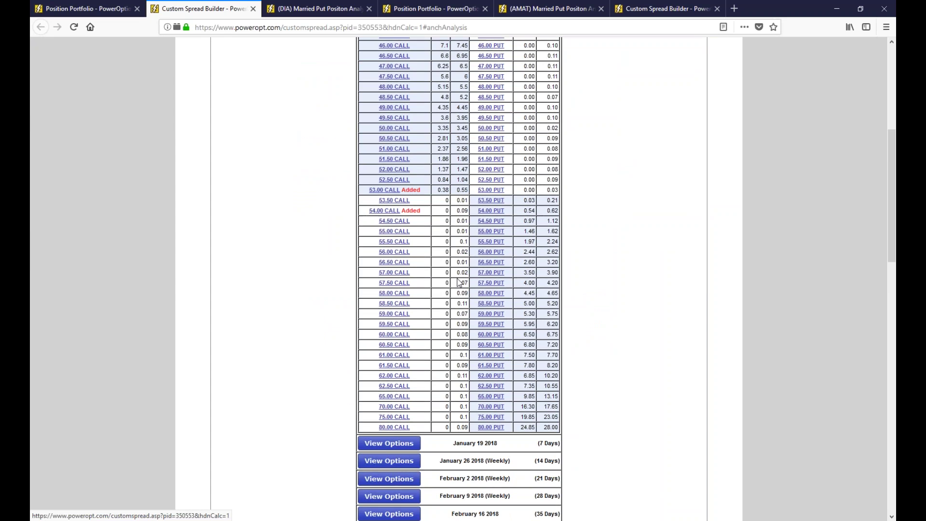
pyautogui.scroll(3, 459, 282)
pyautogui.scroll(-3, 457, 280)
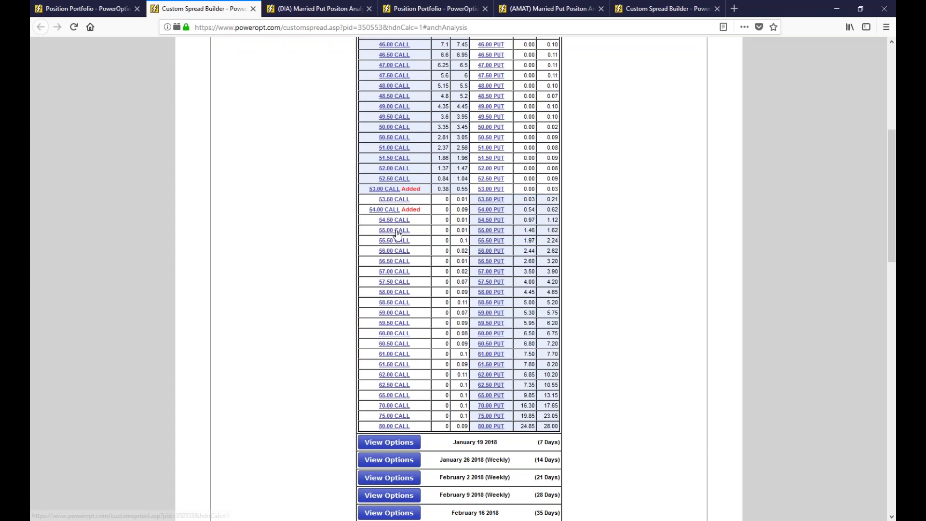
pyautogui.scroll(-8, 407, 255)
pyautogui.click(598, 332)
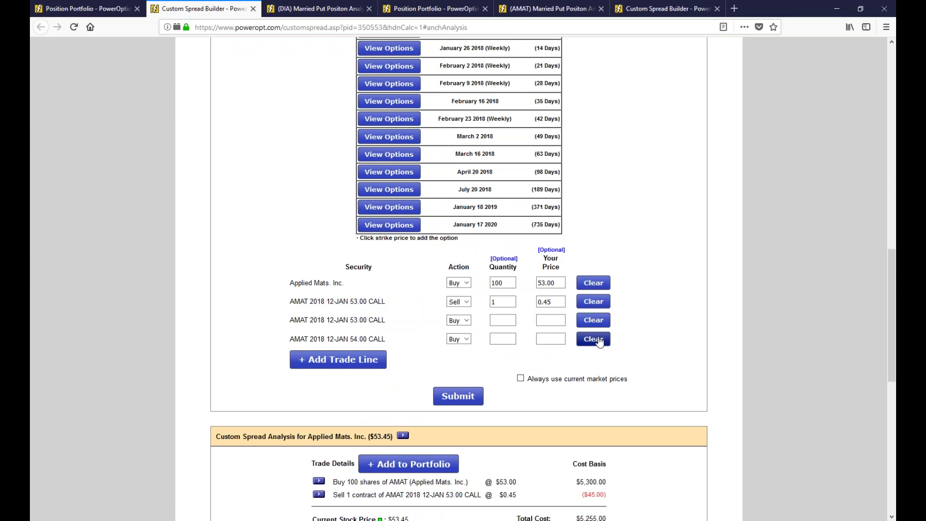
# Step: Add the AMAT 19-JAN 54.00 call from the January 19, 2018 chain as a sell leg and submit the spread
pyautogui.moveTo(310, 319); pyautogui.dragTo(386, 320)
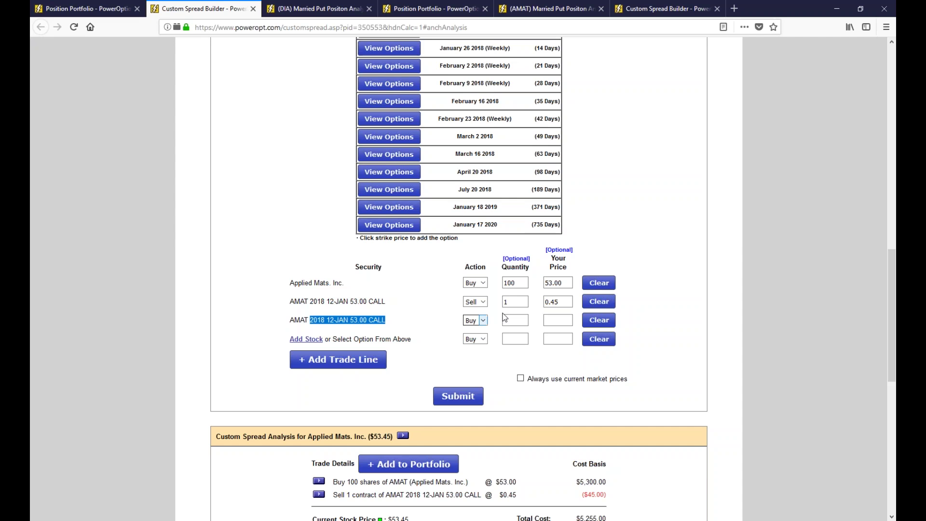
pyautogui.scroll(2, 398, 297)
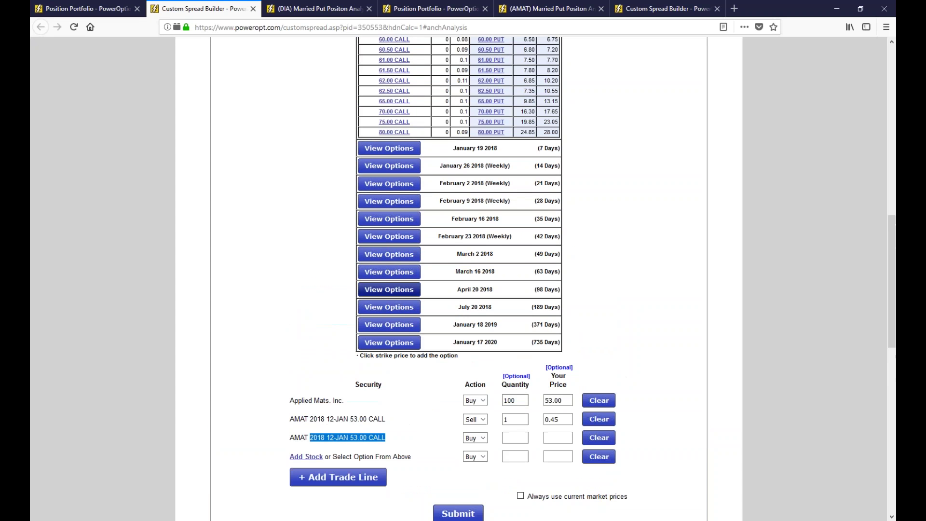
pyautogui.click(383, 149)
pyautogui.scroll(-8, 414, 268)
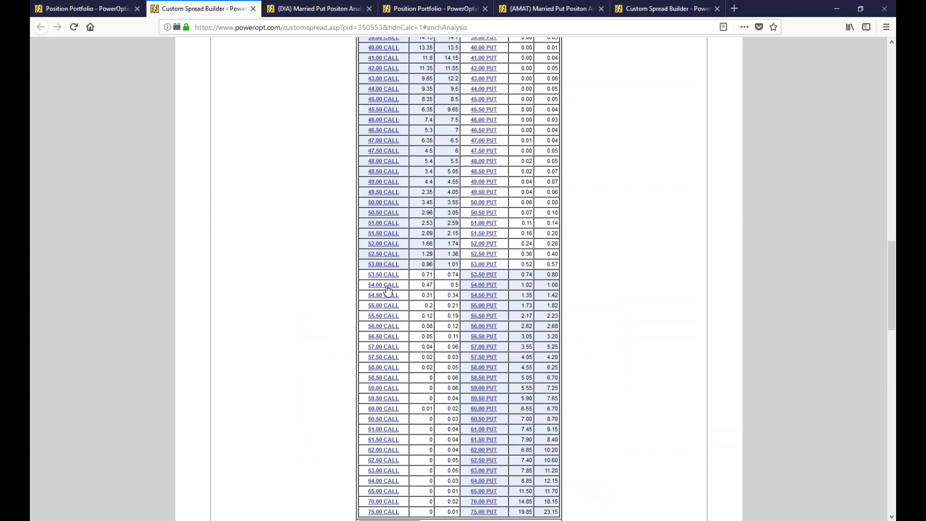
pyautogui.click(393, 282)
pyautogui.scroll(-5, 532, 295)
pyautogui.scroll(-4, 528, 300)
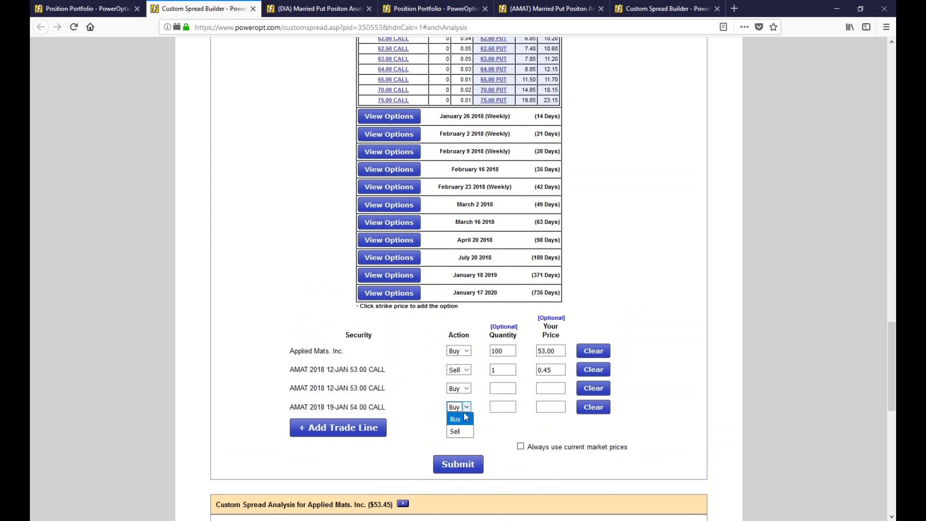
pyautogui.click(460, 432)
pyautogui.click(459, 463)
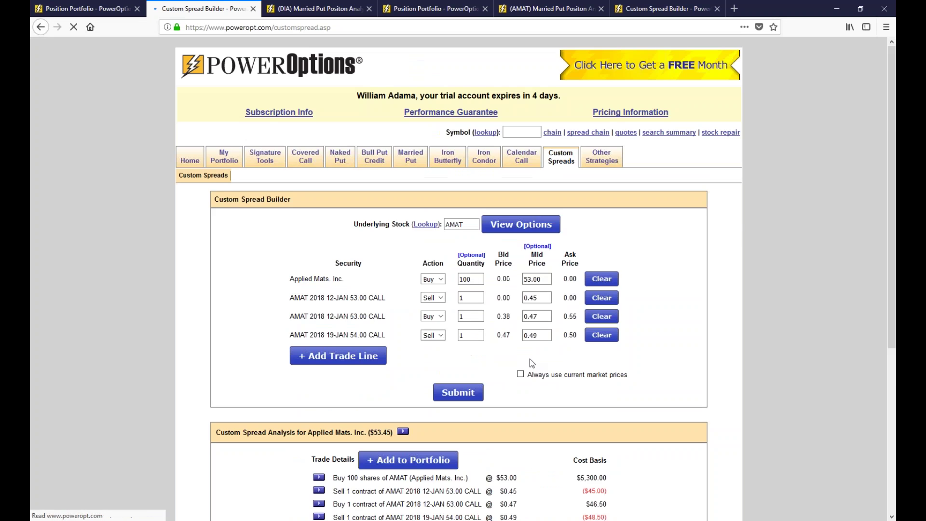
# Step: Examine the mid prices and cost basis of the 12-JAN 53.00 call buyback and the 19-JAN 54.00 call sale
pyautogui.scroll(3, 541, 322)
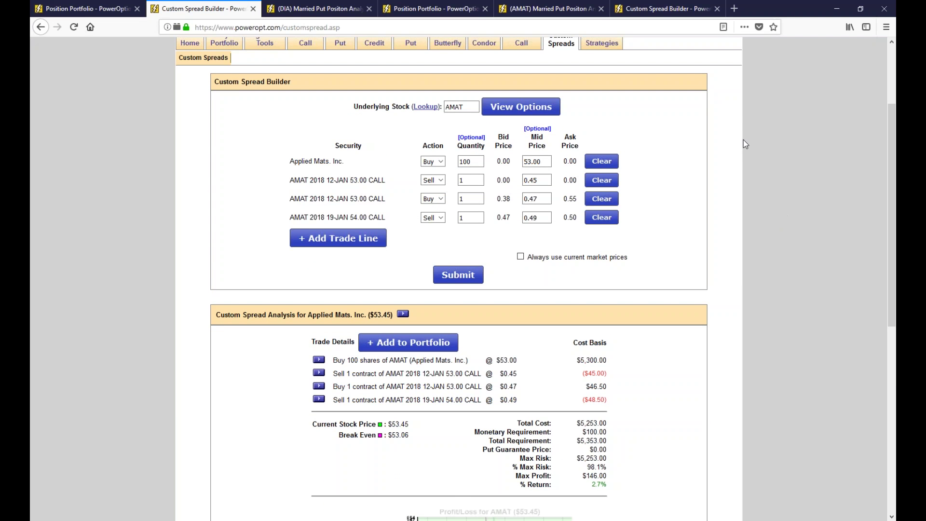
pyautogui.moveTo(303, 205)
pyautogui.mouseDown()
pyautogui.moveTo(421, 180)
pyautogui.moveTo(475, 197)
pyautogui.moveTo(540, 193)
pyautogui.moveTo(523, 192)
pyautogui.moveTo(543, 208)
pyautogui.moveTo(515, 221)
pyautogui.moveTo(542, 215)
pyautogui.mouseUp()
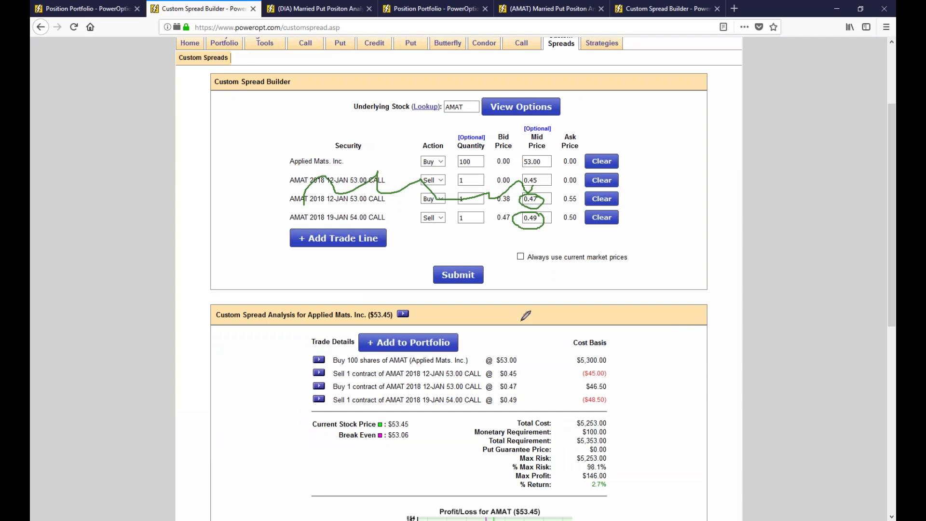
pyautogui.moveTo(616, 357)
pyautogui.mouseDown()
pyautogui.moveTo(627, 368)
pyautogui.moveTo(645, 360)
pyautogui.mouseUp()
pyautogui.click(636, 366)
pyautogui.moveTo(611, 387)
pyautogui.mouseDown()
pyautogui.moveTo(621, 396)
pyautogui.moveTo(613, 406)
pyautogui.mouseUp()
pyautogui.moveTo(601, 365)
pyautogui.mouseDown()
pyautogui.moveTo(581, 371)
pyautogui.moveTo(599, 363)
pyautogui.mouseUp()
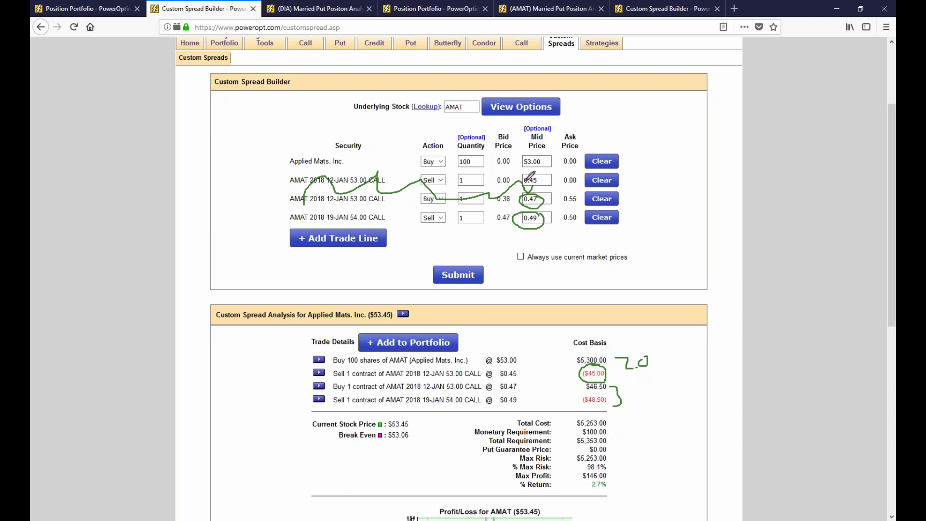
pyautogui.moveTo(558, 186)
pyautogui.mouseDown()
pyautogui.moveTo(575, 180)
pyautogui.moveTo(581, 195)
pyautogui.moveTo(559, 202)
pyautogui.moveTo(550, 173)
pyautogui.mouseUp()
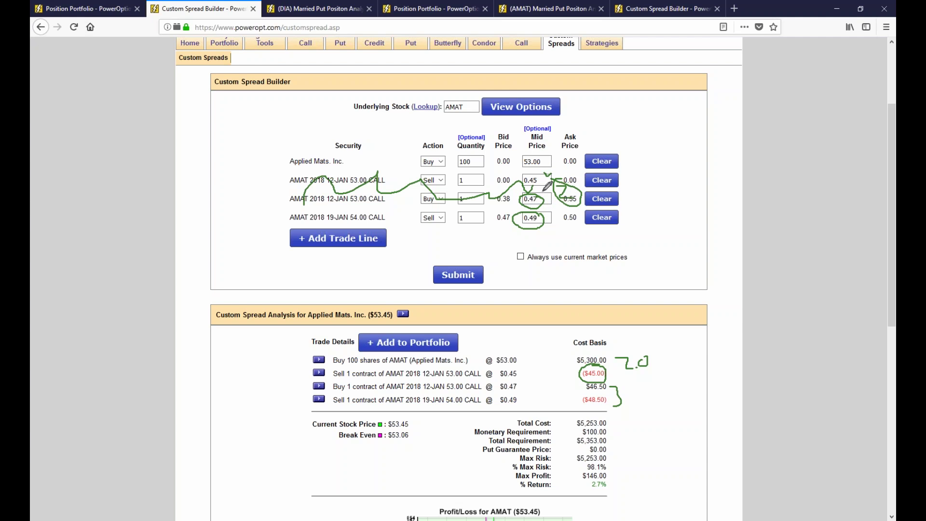
pyautogui.moveTo(545, 220); pyautogui.dragTo(562, 213)
pyautogui.moveTo(643, 235)
pyautogui.mouseDown()
pyautogui.moveTo(634, 245)
pyautogui.moveTo(652, 252)
pyautogui.mouseUp()
pyautogui.moveTo(652, 218)
pyautogui.mouseDown()
pyautogui.moveTo(681, 214)
pyautogui.moveTo(660, 218)
pyautogui.mouseUp()
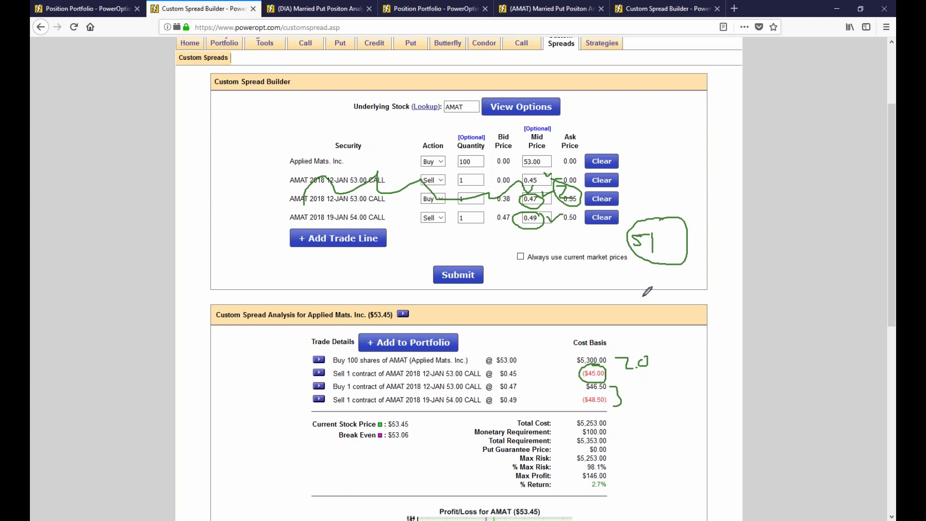
# Step: Review the rolled-out 19-JAN 54.00 call and the combined trade details, and clear the on-screen annotations
pyautogui.moveTo(554, 181); pyautogui.dragTo(565, 183)
pyautogui.moveTo(634, 237); pyautogui.dragTo(663, 244)
pyautogui.moveTo(604, 226)
pyautogui.mouseDown()
pyautogui.moveTo(610, 242)
pyautogui.moveTo(625, 231)
pyautogui.moveTo(619, 256)
pyautogui.mouseUp()
pyautogui.moveTo(385, 208)
pyautogui.mouseDown()
pyautogui.moveTo(274, 220)
pyautogui.moveTo(397, 217)
pyautogui.moveTo(370, 205)
pyautogui.mouseUp()
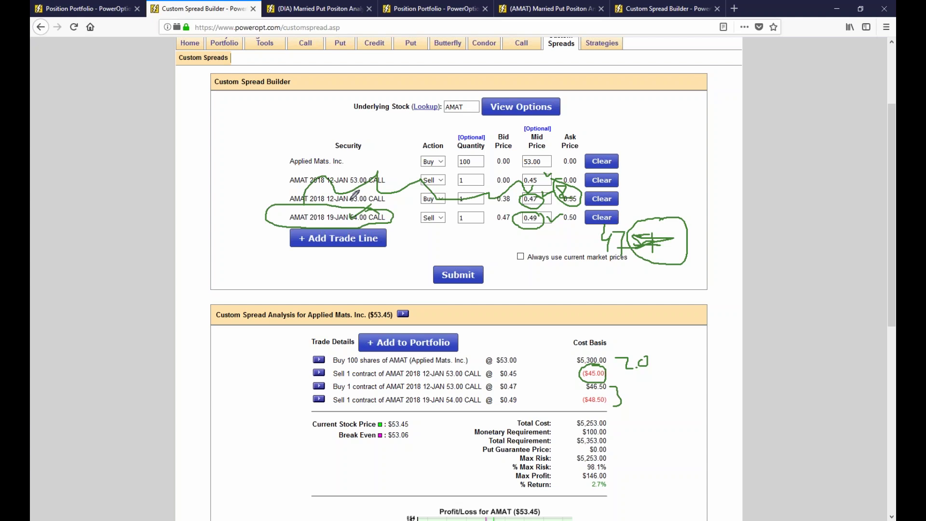
pyautogui.moveTo(360, 216)
pyautogui.mouseDown()
pyautogui.moveTo(332, 207)
pyautogui.moveTo(346, 223)
pyautogui.mouseUp()
pyautogui.moveTo(519, 366)
pyautogui.mouseDown()
pyautogui.moveTo(482, 400)
pyautogui.moveTo(399, 374)
pyautogui.moveTo(381, 376)
pyautogui.moveTo(480, 393)
pyautogui.moveTo(310, 385)
pyautogui.moveTo(418, 409)
pyautogui.moveTo(637, 360)
pyautogui.moveTo(297, 370)
pyautogui.moveTo(379, 395)
pyautogui.mouseUp()
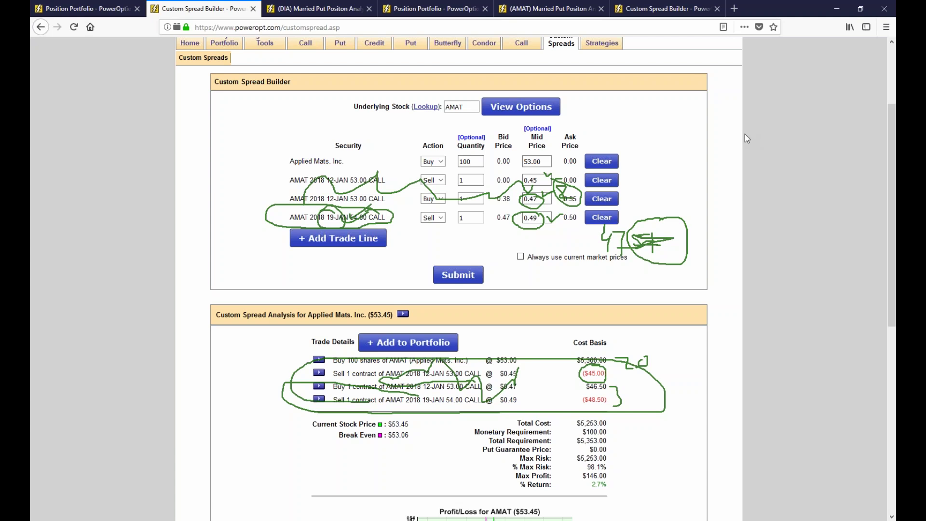
pyautogui.click(761, 200)
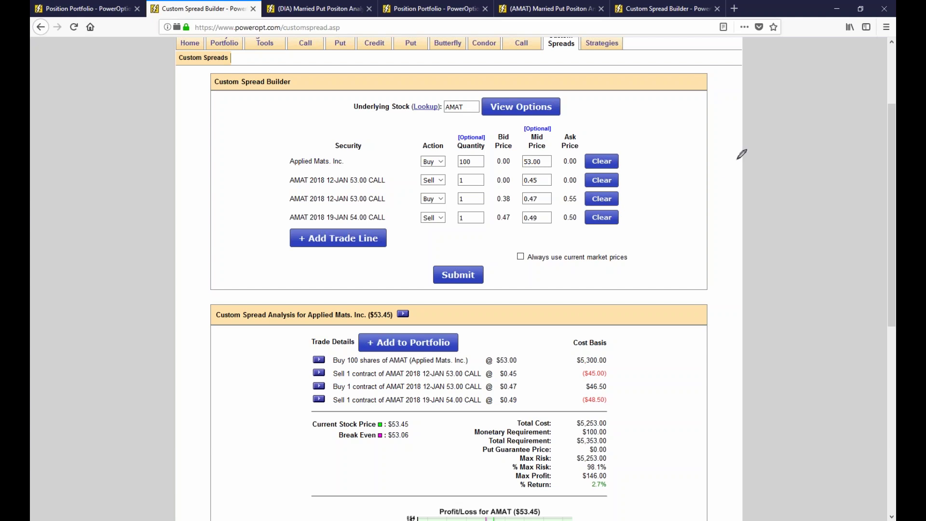
pyautogui.rightClick(755, 156)
pyautogui.click(772, 200)
# Step: Clear the three AMAT call legs from the spread builder and set the stock's price to 56.00
pyautogui.click(602, 217)
pyautogui.click(606, 198)
pyautogui.click(606, 180)
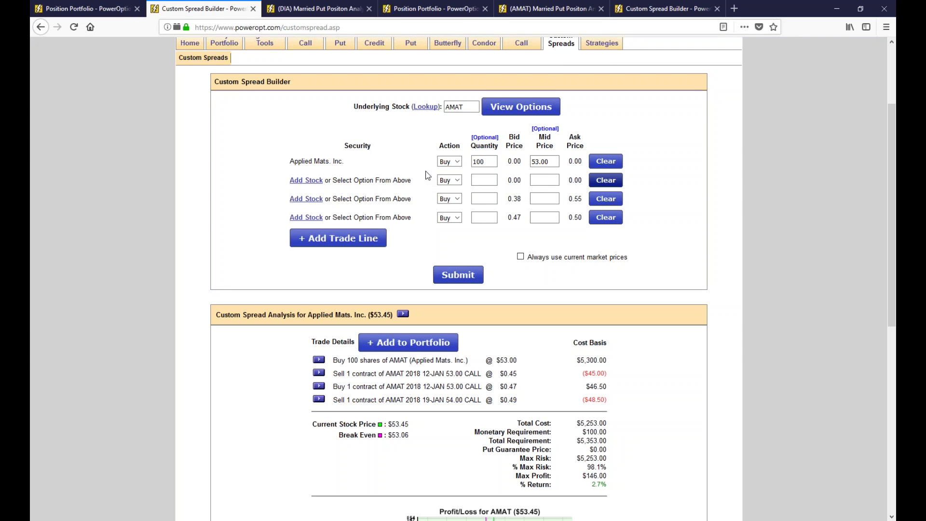
pyautogui.doubleClick(549, 161)
pyautogui.write('56.')
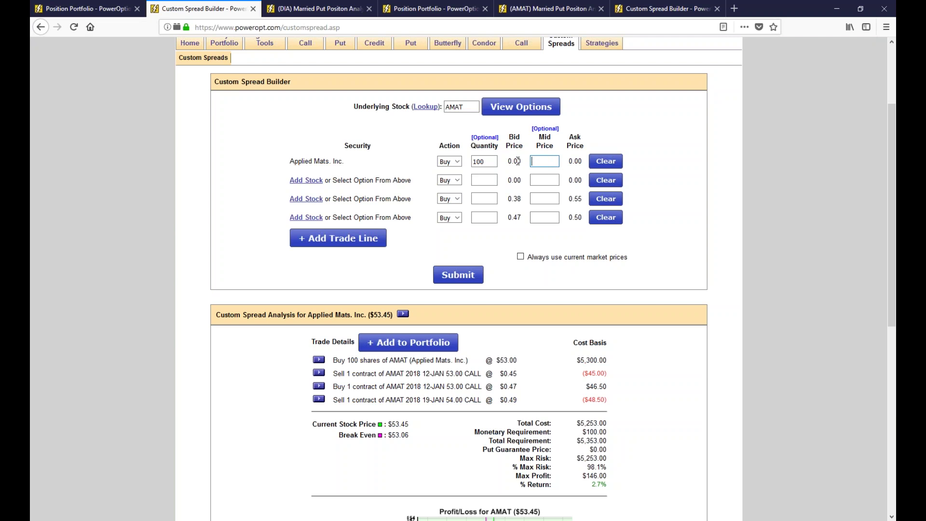
pyautogui.write('00')
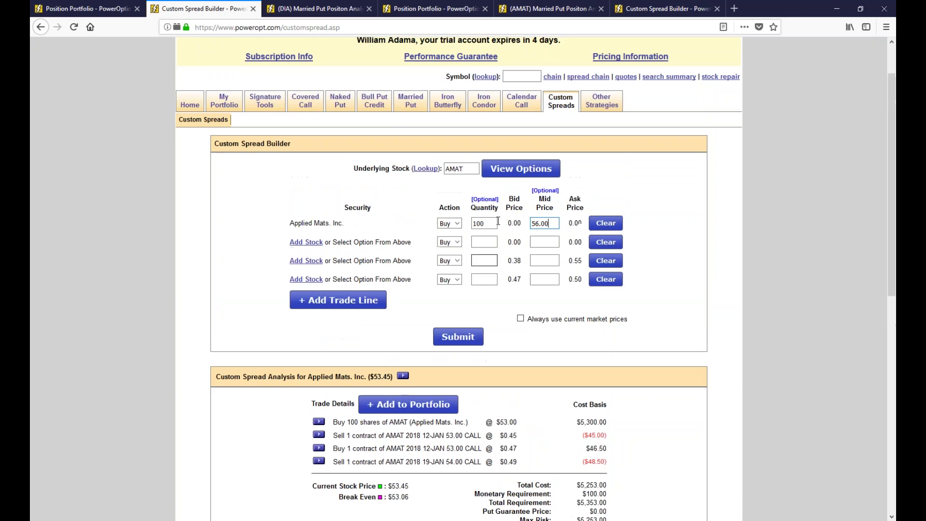
pyautogui.scroll(3, 497, 220)
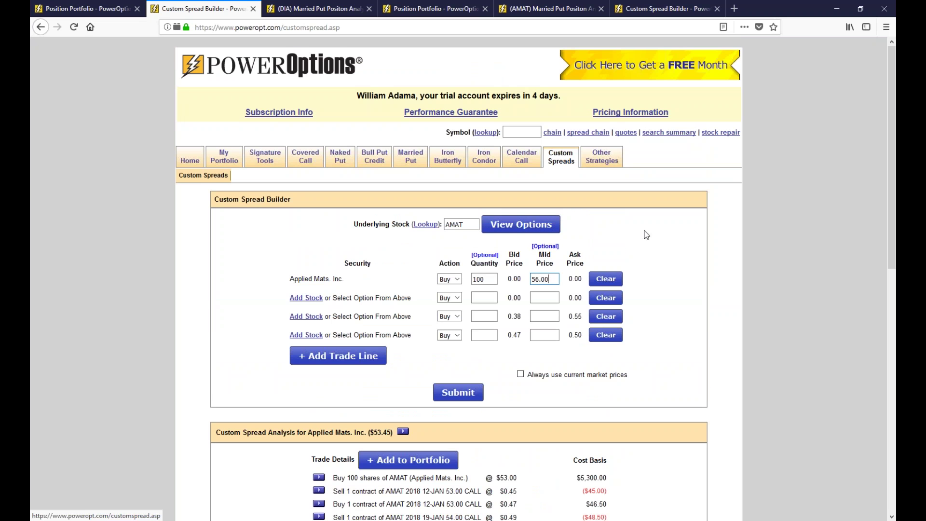
# Step: Add the AMAT 50.00 and 53.00 calls from the January 12, 2018 chain to the spread builder
pyautogui.click(525, 225)
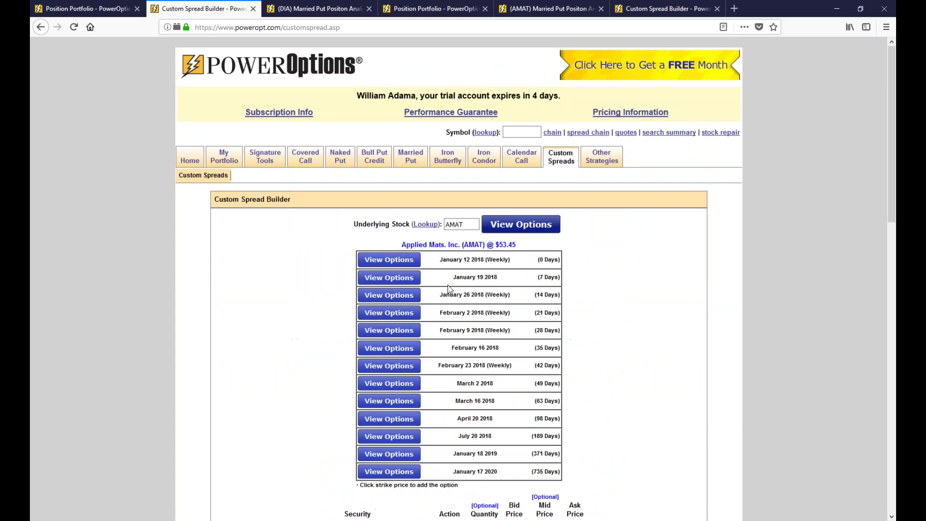
pyautogui.scroll(-2, 527, 236)
pyautogui.click(391, 200)
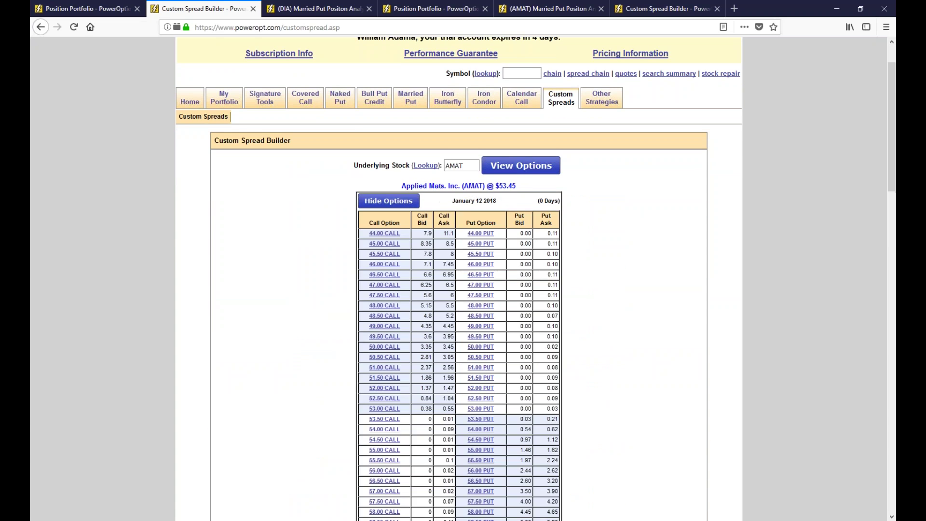
pyautogui.scroll(-4, 385, 316)
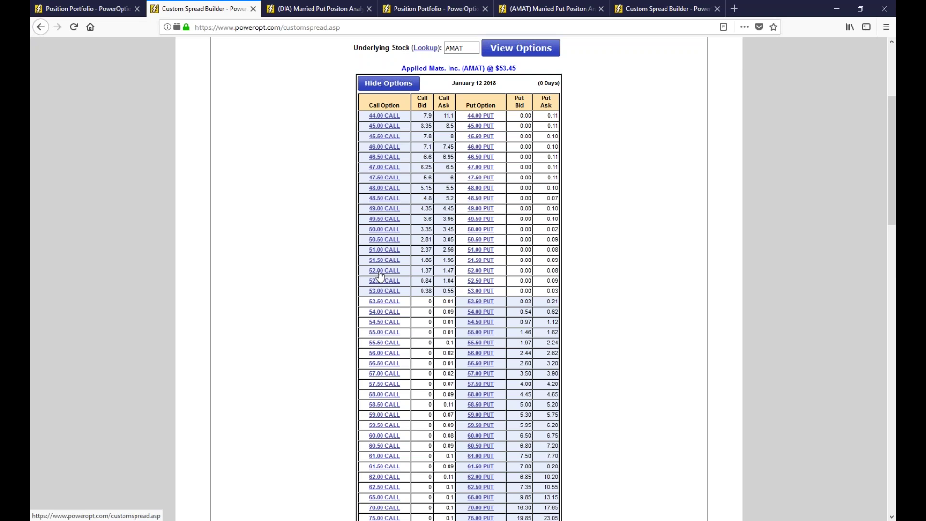
pyautogui.click(386, 230)
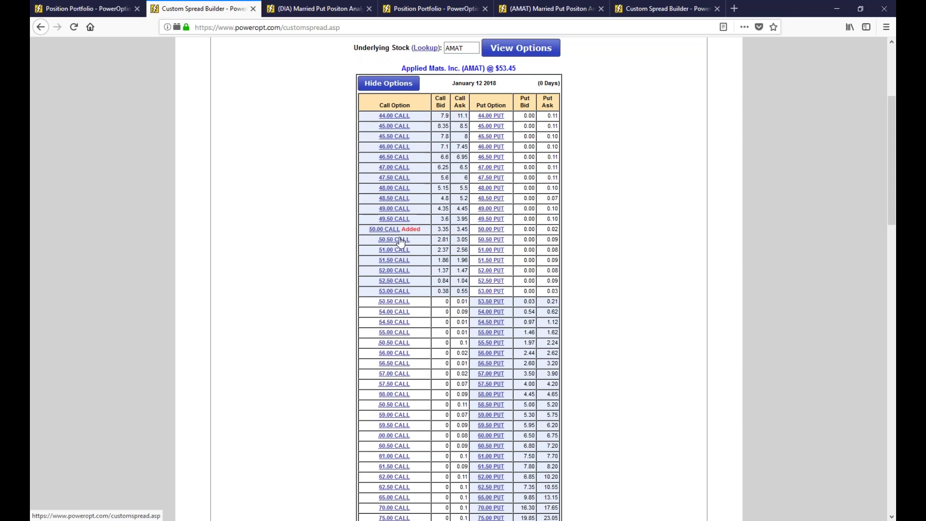
pyautogui.click(389, 291)
pyautogui.scroll(-10, 388, 290)
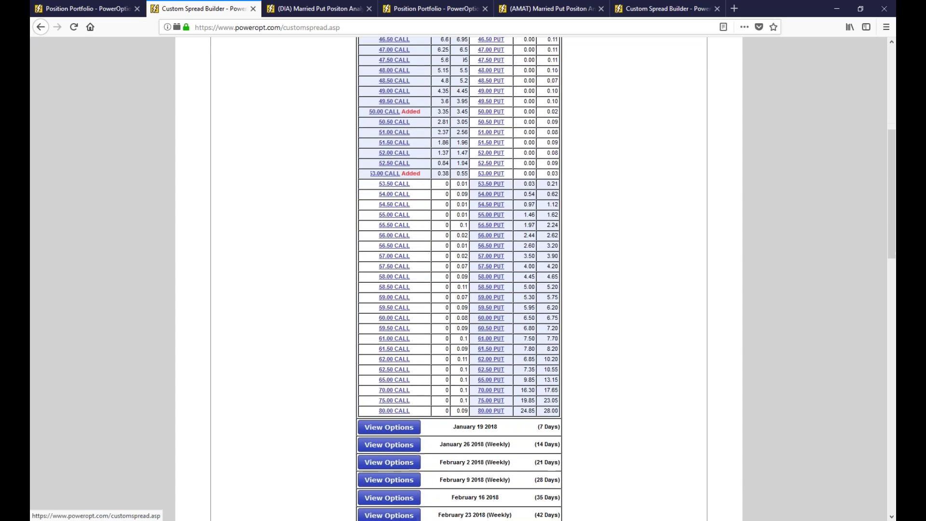
# Step: Set the 12-JAN 50.00 call leg to a quantity of 1 at a price of 1.10
pyautogui.click(487, 346)
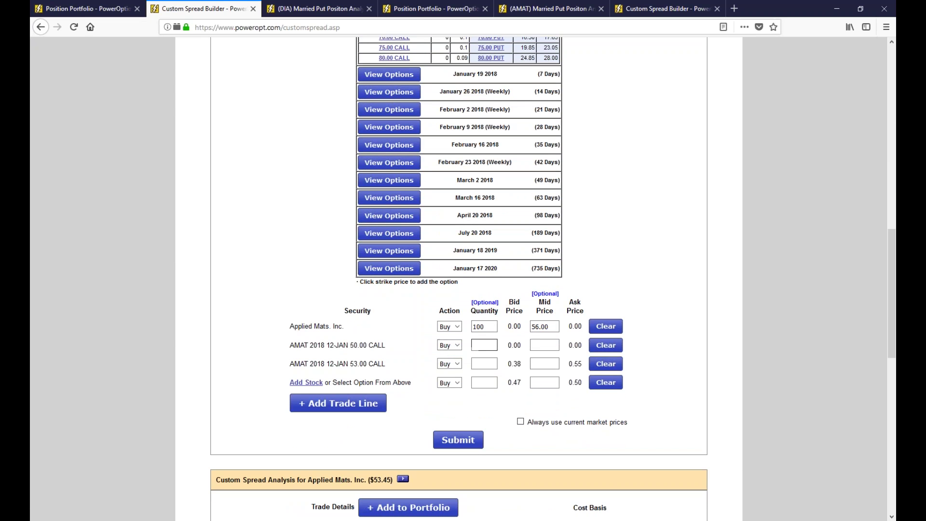
pyautogui.write('1')
pyautogui.click(541, 347)
pyautogui.write('1.10')
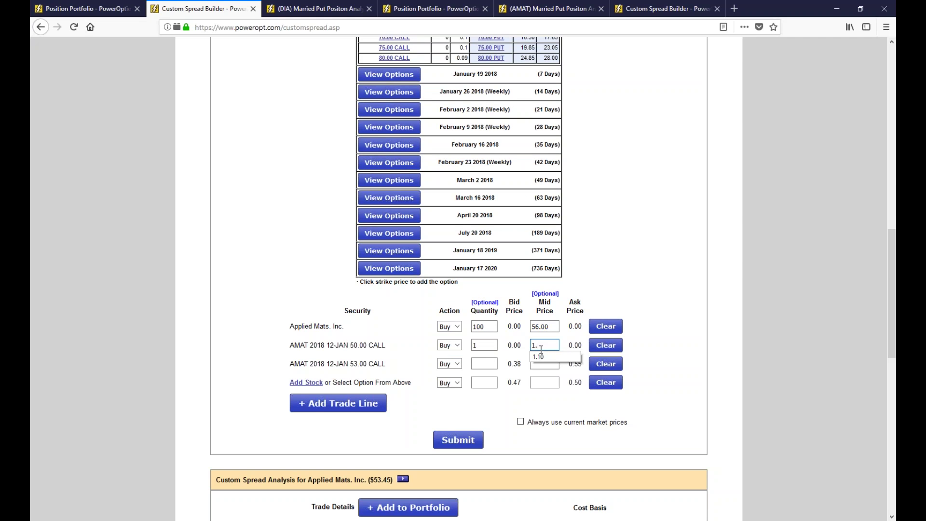
# Step: Set the 12-JAN 53.00 call leg to sell 2 contracts at a price of .65
pyautogui.click(482, 364)
pyautogui.click(448, 364)
pyautogui.click(446, 388)
pyautogui.press('Tab')
pyautogui.write('2')
pyautogui.press('Tab')
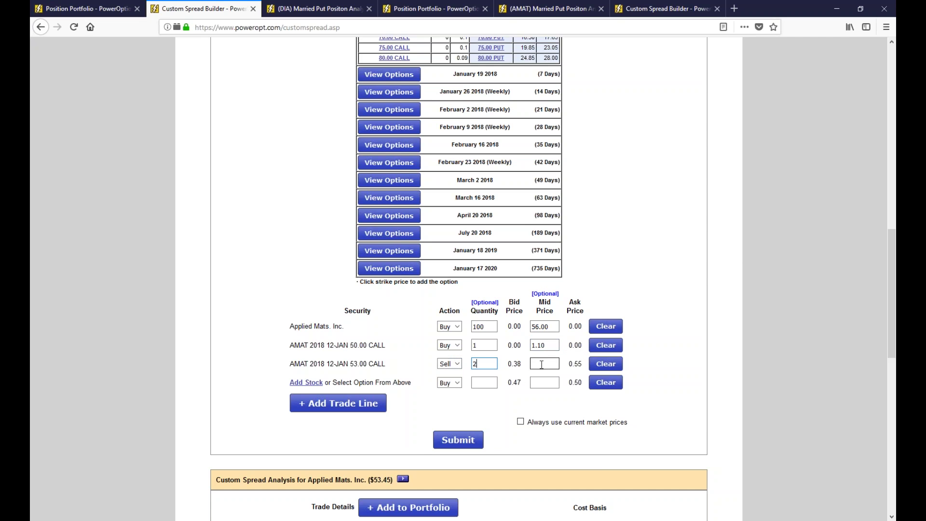
pyautogui.write('.65')
# Step: Highlight the 12-JAN 50.00 call leg and its 1.10 price, and submit the spread for analysis
pyautogui.moveTo(552, 345); pyautogui.dragTo(521, 341)
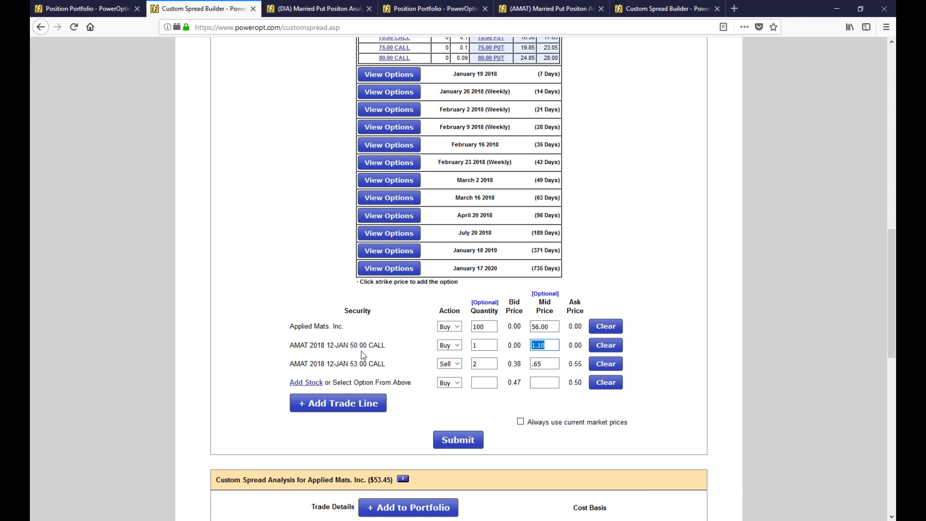
pyautogui.moveTo(339, 345); pyautogui.dragTo(386, 345)
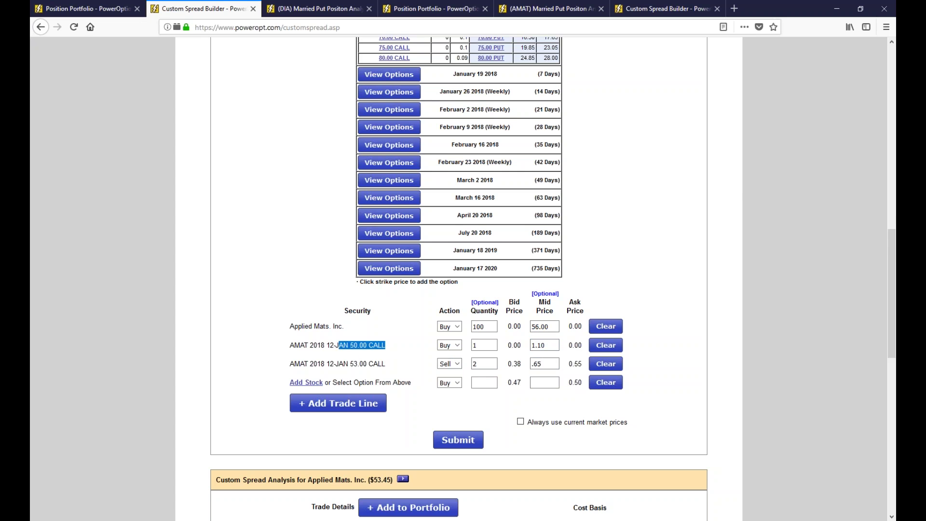
pyautogui.scroll(-3, 410, 346)
pyautogui.click(458, 326)
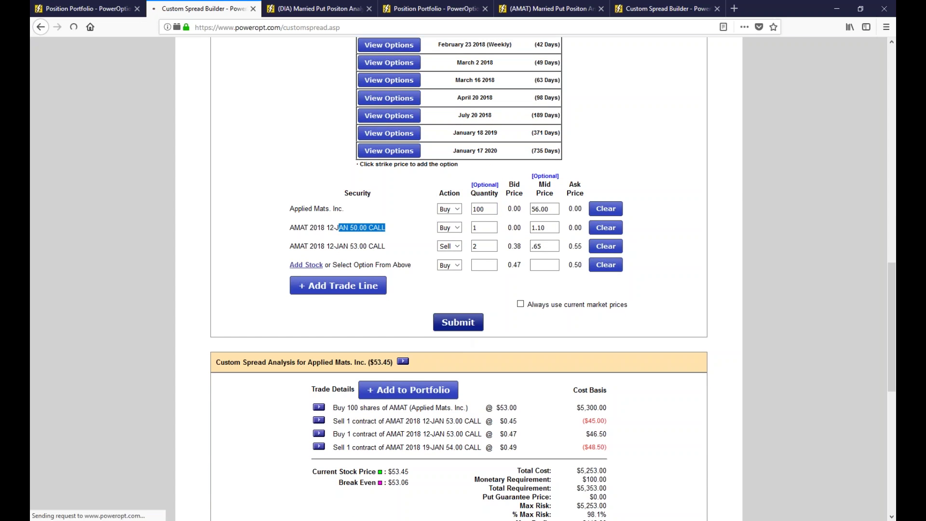
pyautogui.scroll(-3, 489, 340)
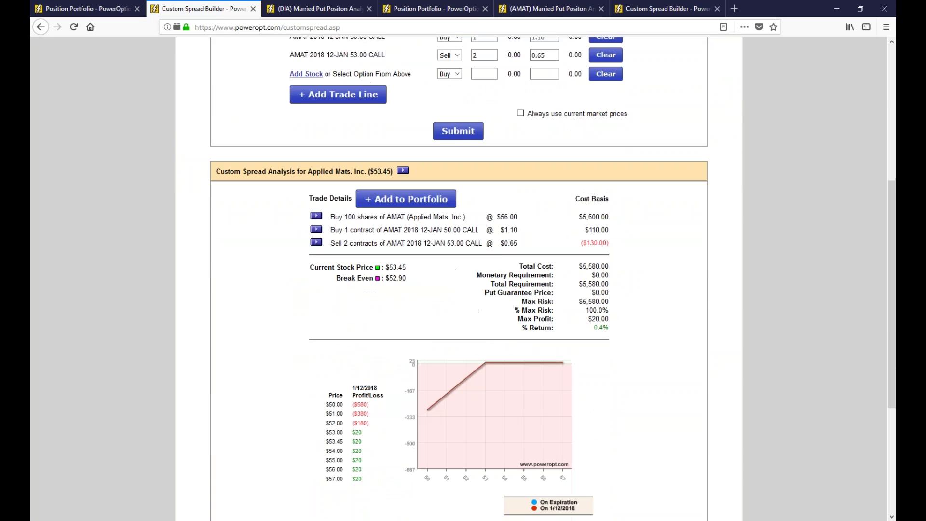
# Step: Annotate the trade details with 100 shares at 56, the .65 call premium and the 2.35 loss per share
pyautogui.moveTo(489, 341)
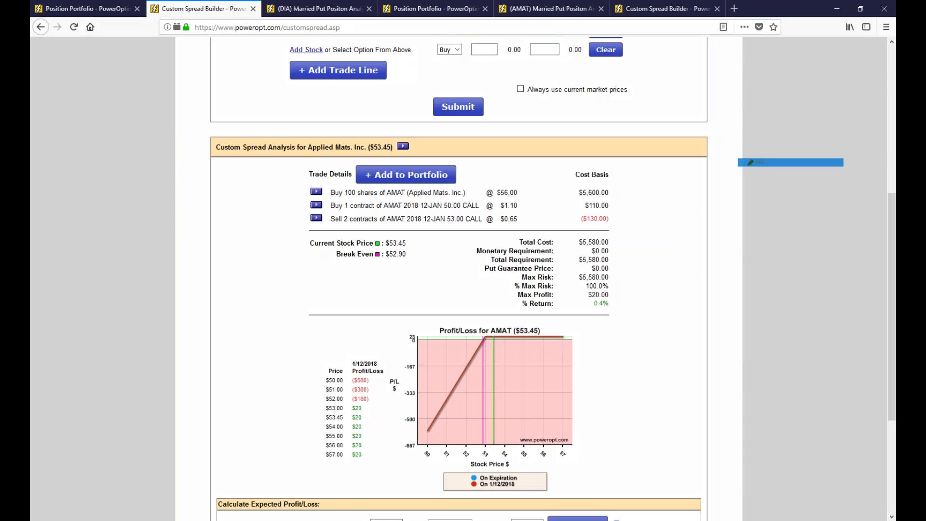
pyautogui.moveTo(486, 184)
pyautogui.mouseDown()
pyautogui.moveTo(515, 184)
pyautogui.moveTo(522, 199)
pyautogui.mouseUp()
pyautogui.moveTo(617, 190)
pyautogui.mouseDown()
pyautogui.moveTo(617, 206)
pyautogui.moveTo(626, 190)
pyautogui.moveTo(664, 196)
pyautogui.moveTo(675, 179)
pyautogui.moveTo(680, 190)
pyautogui.mouseUp()
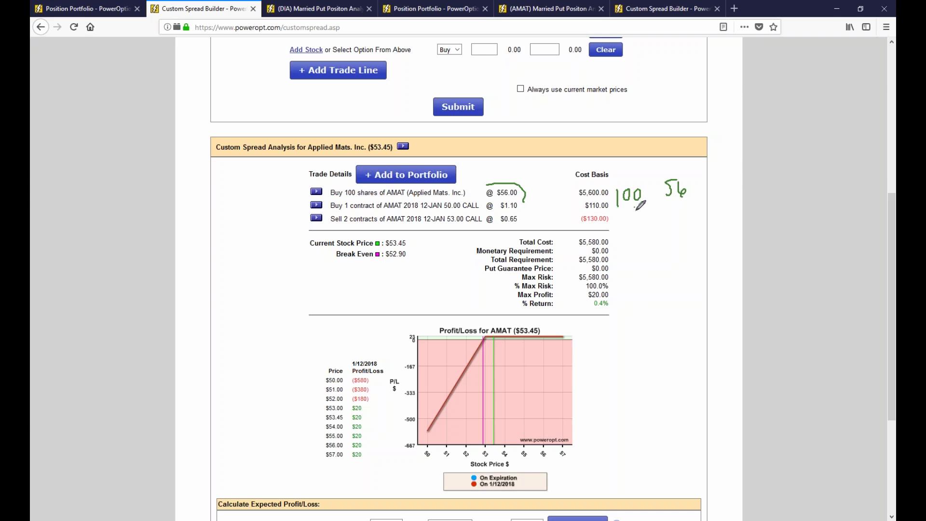
pyautogui.moveTo(448, 217); pyautogui.dragTo(457, 218)
pyautogui.moveTo(635, 208)
pyautogui.mouseDown()
pyautogui.moveTo(637, 217)
pyautogui.moveTo(694, 211)
pyautogui.moveTo(681, 219)
pyautogui.moveTo(694, 209)
pyautogui.mouseUp()
pyautogui.click(645, 217)
pyautogui.click(664, 223)
pyautogui.moveTo(649, 170)
pyautogui.mouseDown()
pyautogui.moveTo(662, 153)
pyautogui.moveTo(692, 153)
pyautogui.mouseUp()
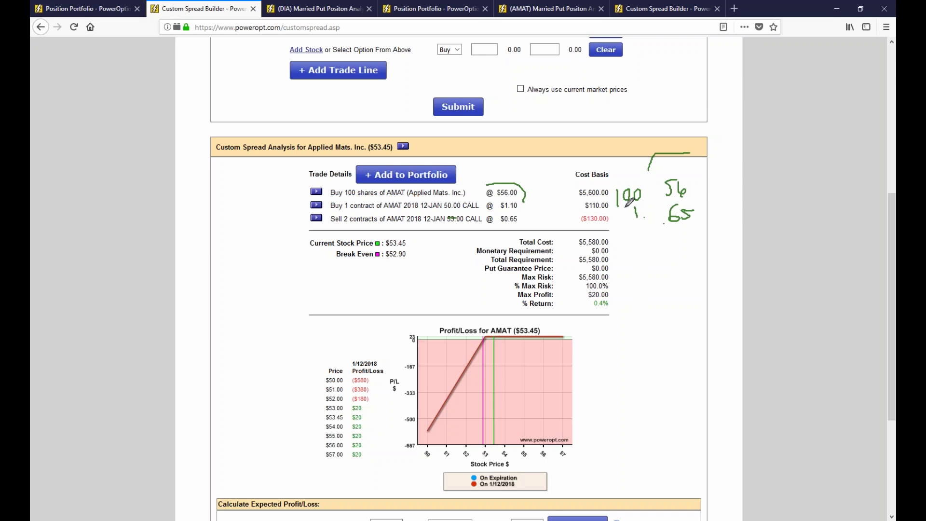
pyautogui.moveTo(632, 206)
pyautogui.mouseDown()
pyautogui.moveTo(622, 218)
pyautogui.moveTo(636, 216)
pyautogui.mouseUp()
pyautogui.moveTo(686, 182)
pyautogui.mouseDown()
pyautogui.moveTo(698, 194)
pyautogui.moveTo(694, 213)
pyautogui.moveTo(712, 197)
pyautogui.moveTo(738, 200)
pyautogui.mouseUp()
pyautogui.moveTo(684, 175); pyautogui.dragTo(696, 170)
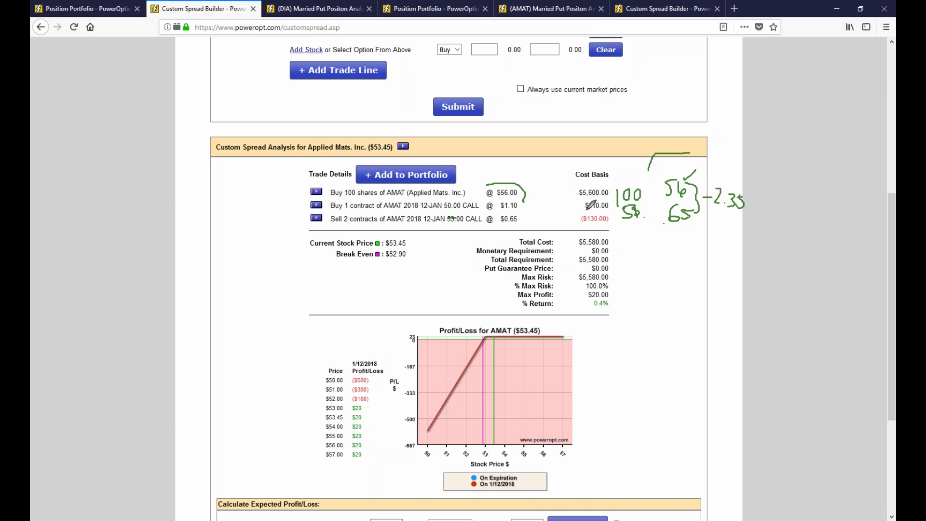
# Step: Note the .20 credit, circle the calls' cost basis, and sketch a payoff line between strikes 50 and 53
pyautogui.moveTo(657, 243)
pyautogui.mouseDown()
pyautogui.moveTo(695, 243)
pyautogui.moveTo(700, 232)
pyautogui.mouseUp()
pyautogui.click(677, 243)
pyautogui.moveTo(341, 216)
pyautogui.mouseDown()
pyautogui.moveTo(350, 224)
pyautogui.moveTo(340, 226)
pyautogui.mouseUp()
pyautogui.moveTo(621, 295)
pyautogui.mouseDown()
pyautogui.moveTo(653, 293)
pyautogui.moveTo(656, 269)
pyautogui.moveTo(696, 266)
pyautogui.mouseUp()
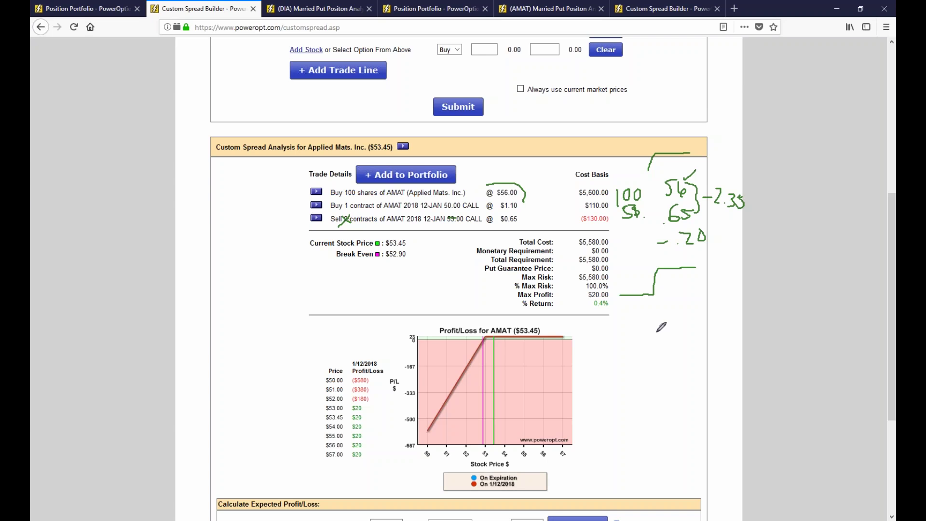
pyautogui.moveTo(635, 305)
pyautogui.mouseDown()
pyautogui.moveTo(628, 319)
pyautogui.moveTo(644, 306)
pyautogui.mouseUp()
pyautogui.moveTo(667, 271); pyautogui.dragTo(666, 288)
pyautogui.moveTo(597, 201)
pyautogui.mouseDown()
pyautogui.moveTo(576, 219)
pyautogui.moveTo(618, 213)
pyautogui.moveTo(594, 195)
pyautogui.mouseUp()
pyautogui.click(642, 253)
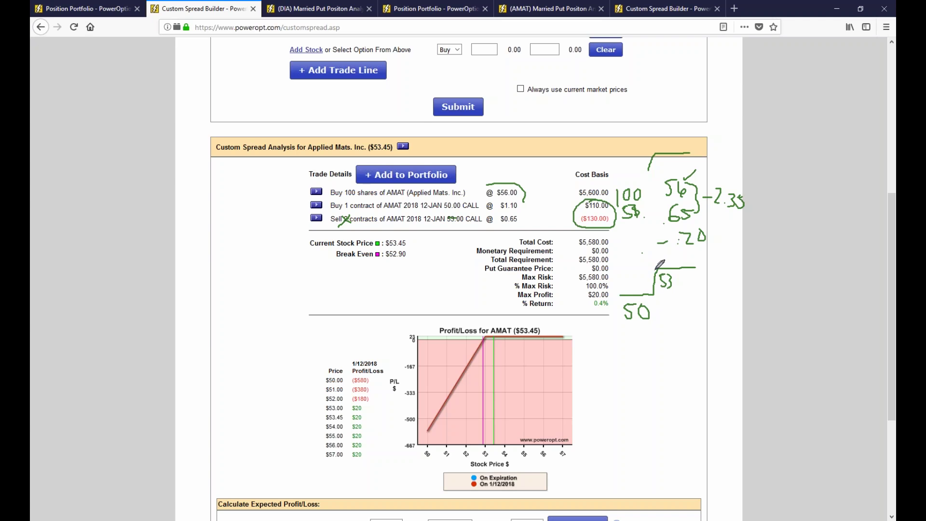
pyautogui.moveTo(673, 261); pyautogui.dragTo(676, 318)
# Step: Write the 56.00 purchase price, the 53.00 sale price and the +3.00 spread gain beside the trade details
pyautogui.moveTo(644, 207); pyautogui.dragTo(663, 193)
pyautogui.moveTo(238, 221)
pyautogui.mouseDown()
pyautogui.moveTo(239, 236)
pyautogui.moveTo(224, 244)
pyautogui.mouseUp()
pyautogui.moveTo(223, 220)
pyautogui.mouseDown()
pyautogui.moveTo(246, 219)
pyautogui.moveTo(255, 228)
pyautogui.moveTo(247, 239)
pyautogui.moveTo(306, 225)
pyautogui.mouseUp()
pyautogui.click(258, 239)
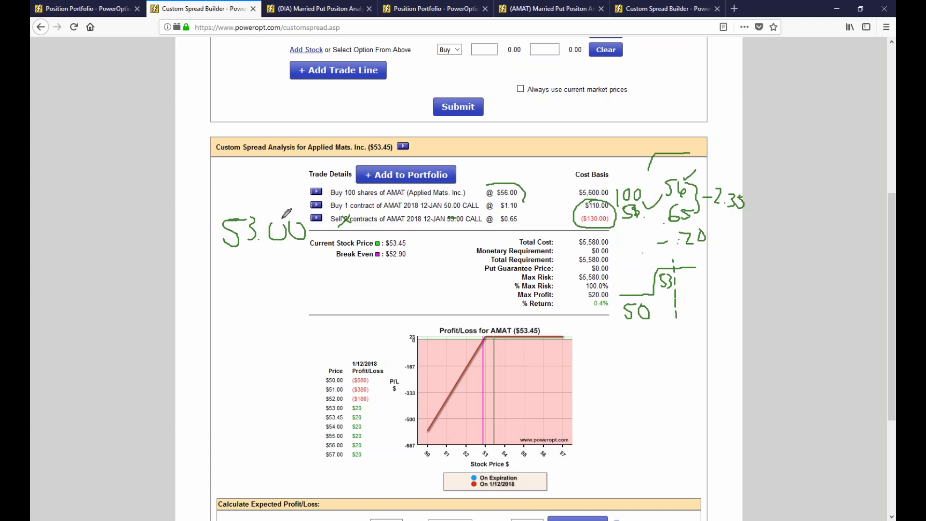
pyautogui.moveTo(229, 170)
pyautogui.mouseDown()
pyautogui.moveTo(224, 193)
pyautogui.moveTo(278, 171)
pyautogui.moveTo(288, 183)
pyautogui.moveTo(294, 172)
pyautogui.mouseUp()
pyautogui.click(256, 187)
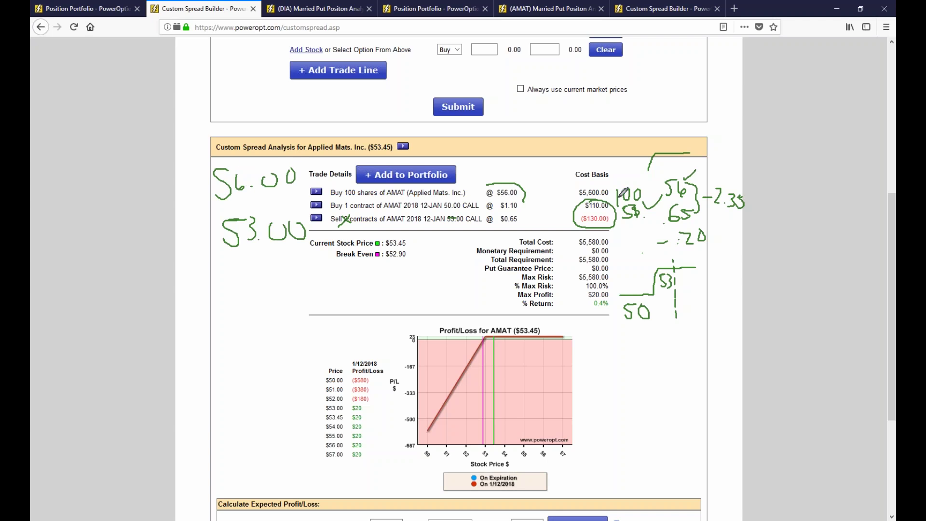
pyautogui.moveTo(226, 260)
pyautogui.mouseDown()
pyautogui.moveTo(227, 268)
pyautogui.moveTo(287, 263)
pyautogui.mouseUp()
pyautogui.click(259, 264)
pyautogui.moveTo(301, 256)
pyautogui.mouseDown()
pyautogui.moveTo(294, 263)
pyautogui.moveTo(302, 256)
pyautogui.mouseUp()
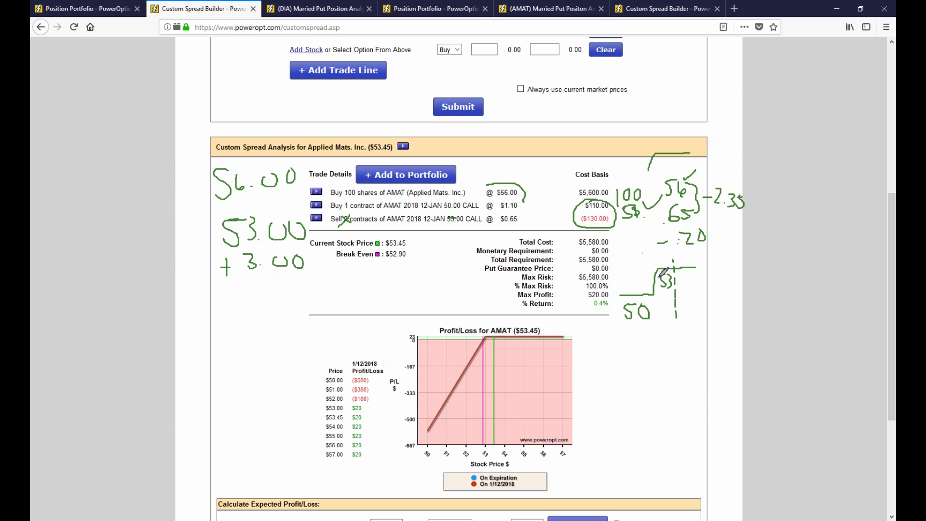
# Step: Circle the 50.00 call and the sketched 50 and 53 strikes, add +.20 to the handwritten sum, and cross out the profit/loss chart
pyautogui.moveTo(654, 295)
pyautogui.mouseDown()
pyautogui.moveTo(627, 296)
pyautogui.moveTo(623, 321)
pyautogui.moveTo(645, 293)
pyautogui.mouseUp()
pyautogui.moveTo(462, 199)
pyautogui.mouseDown()
pyautogui.moveTo(448, 212)
pyautogui.moveTo(462, 198)
pyautogui.mouseUp()
pyautogui.moveTo(666, 261)
pyautogui.mouseDown()
pyautogui.moveTo(675, 264)
pyautogui.moveTo(640, 264)
pyautogui.moveTo(633, 279)
pyautogui.moveTo(655, 272)
pyautogui.mouseUp()
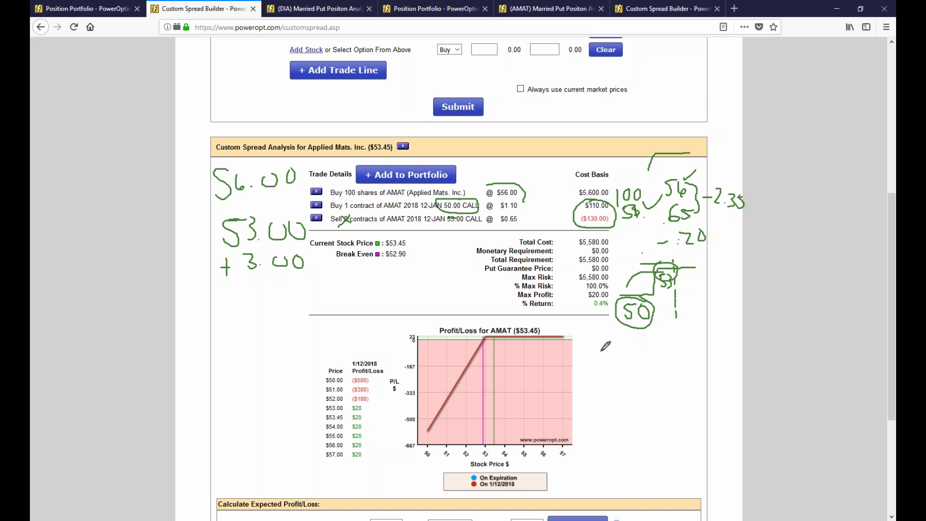
pyautogui.moveTo(227, 289)
pyautogui.mouseDown()
pyautogui.moveTo(235, 289)
pyautogui.moveTo(231, 298)
pyautogui.mouseUp()
pyautogui.moveTo(283, 281); pyautogui.dragTo(292, 294)
pyautogui.moveTo(300, 278)
pyautogui.mouseDown()
pyautogui.moveTo(302, 293)
pyautogui.moveTo(301, 279)
pyautogui.mouseUp()
pyautogui.moveTo(188, 299); pyautogui.dragTo(194, 303)
pyautogui.moveTo(199, 305); pyautogui.dragTo(258, 304)
pyautogui.moveTo(269, 304); pyautogui.dragTo(297, 304)
pyautogui.moveTo(312, 304); pyautogui.dragTo(393, 304)
pyautogui.moveTo(457, 311); pyautogui.dragTo(579, 369)
pyautogui.moveTo(533, 331); pyautogui.dragTo(461, 373)
# Step: Write the .20 profit under the sum and note the stock prices 53.45 and 56.00 below it
pyautogui.click(250, 326)
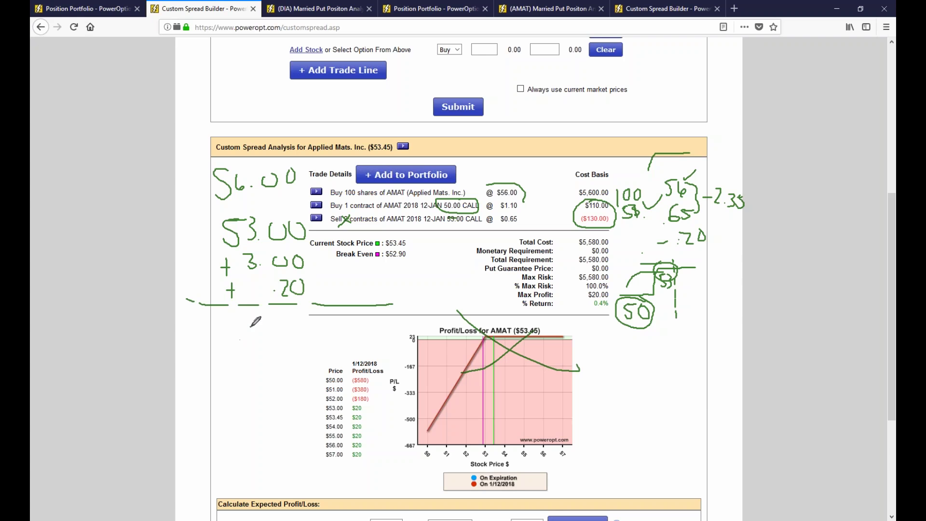
pyautogui.moveTo(262, 317)
pyautogui.mouseDown()
pyautogui.moveTo(278, 332)
pyautogui.moveTo(288, 312)
pyautogui.mouseUp()
pyautogui.click(238, 327)
pyautogui.moveTo(235, 352)
pyautogui.mouseDown()
pyautogui.moveTo(226, 369)
pyautogui.moveTo(237, 354)
pyautogui.moveTo(246, 368)
pyautogui.moveTo(286, 348)
pyautogui.moveTo(289, 366)
pyautogui.moveTo(307, 345)
pyautogui.mouseUp()
pyautogui.click(264, 365)
pyautogui.moveTo(241, 381)
pyautogui.mouseDown()
pyautogui.moveTo(225, 399)
pyautogui.moveTo(284, 392)
pyautogui.moveTo(294, 381)
pyautogui.mouseUp()
pyautogui.click(275, 396)
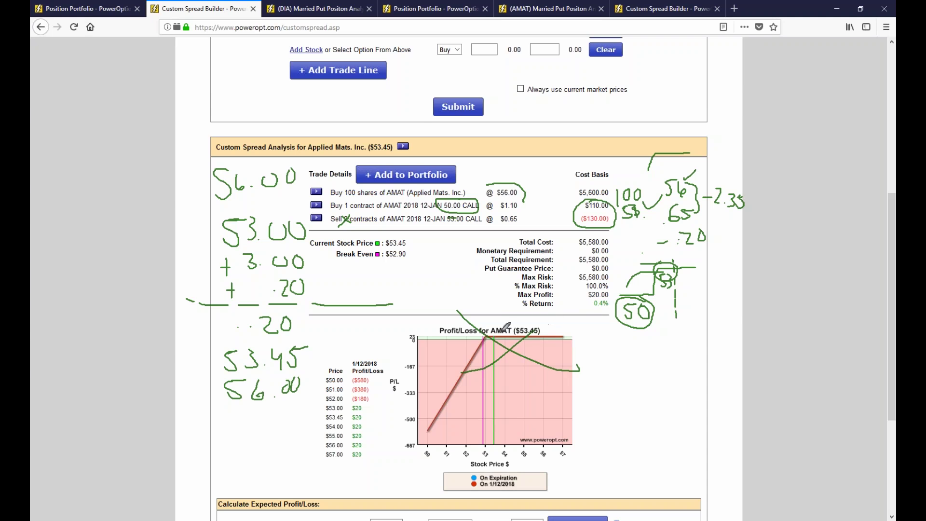
# Step: Mark up the call legs and their gains, complete the handwritten 56.20 total less 56.00, and clear the annotations
pyautogui.moveTo(443, 183)
pyautogui.mouseDown()
pyautogui.moveTo(467, 184)
pyautogui.moveTo(452, 198)
pyautogui.moveTo(483, 213)
pyautogui.moveTo(467, 230)
pyautogui.mouseUp()
pyautogui.moveTo(644, 296); pyautogui.dragTo(660, 279)
pyautogui.moveTo(605, 197)
pyautogui.mouseDown()
pyautogui.moveTo(589, 199)
pyautogui.moveTo(612, 226)
pyautogui.moveTo(599, 197)
pyautogui.mouseUp()
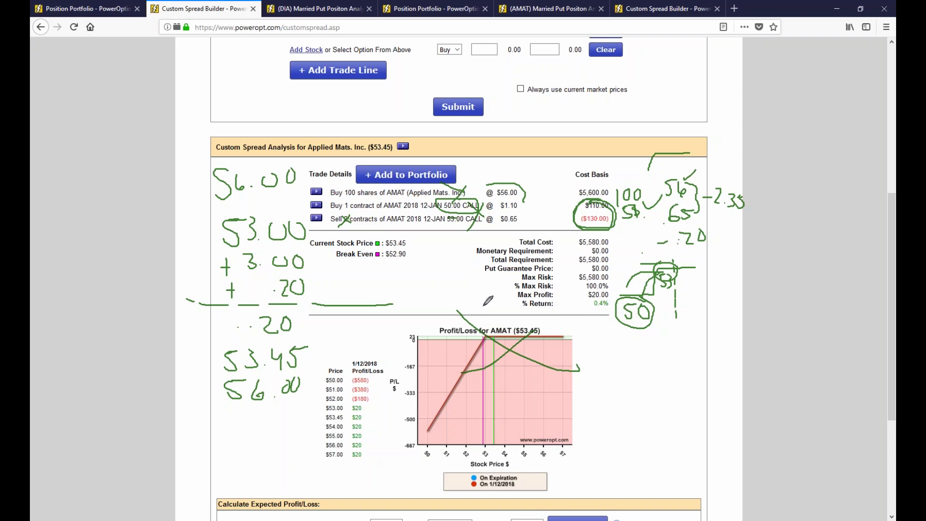
pyautogui.moveTo(184, 188); pyautogui.dragTo(206, 188)
pyautogui.moveTo(189, 226); pyautogui.dragTo(210, 226)
pyautogui.moveTo(298, 250)
pyautogui.mouseDown()
pyautogui.moveTo(322, 263)
pyautogui.moveTo(298, 264)
pyautogui.moveTo(316, 283)
pyautogui.mouseUp()
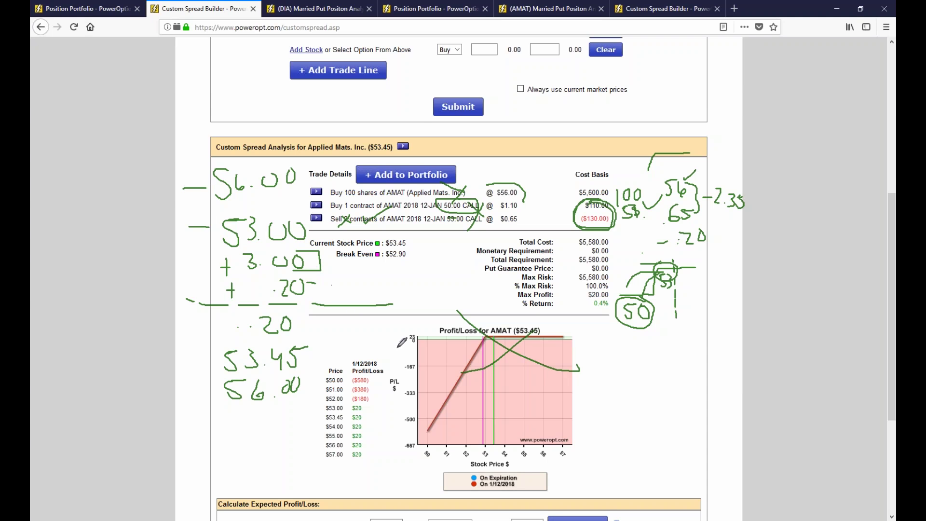
pyautogui.moveTo(235, 316)
pyautogui.mouseDown()
pyautogui.moveTo(210, 343)
pyautogui.moveTo(288, 343)
pyautogui.mouseUp()
pyautogui.click(253, 340)
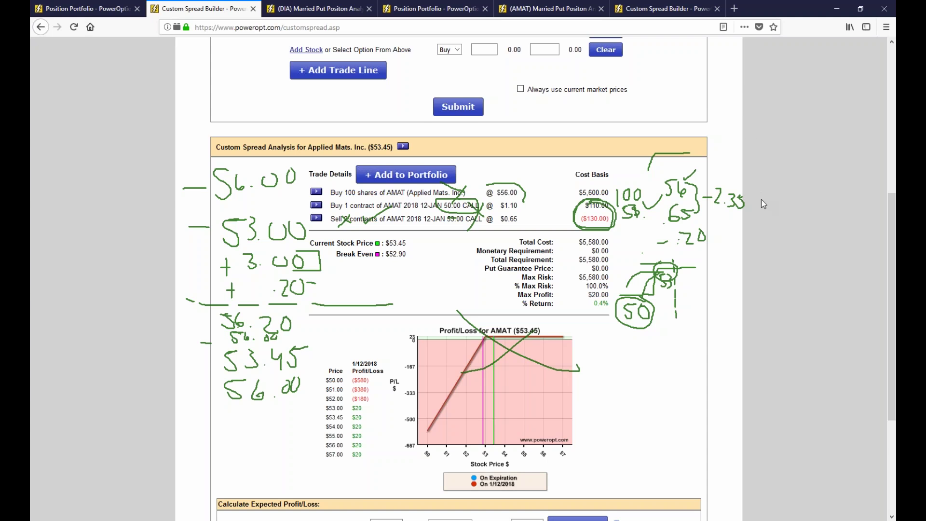
pyautogui.press('e')
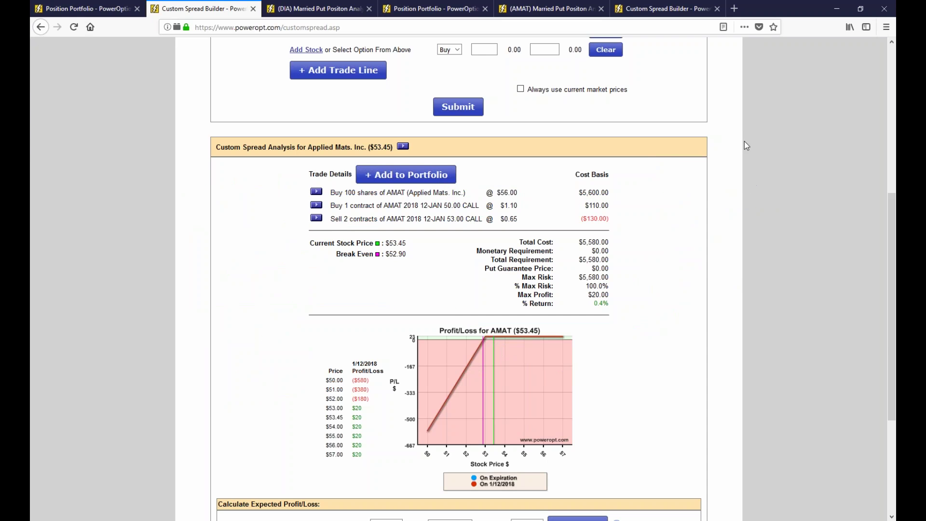
# Step: Write a 57.00 stock cost and a .75 premium beside the trade details as a covered call example, and clear the annotations
pyautogui.moveTo(501, 162)
pyautogui.mouseDown()
pyautogui.moveTo(503, 182)
pyautogui.moveTo(501, 166)
pyautogui.moveTo(531, 158)
pyautogui.moveTo(534, 184)
pyautogui.moveTo(555, 162)
pyautogui.moveTo(562, 167)
pyautogui.mouseUp()
pyautogui.click(541, 177)
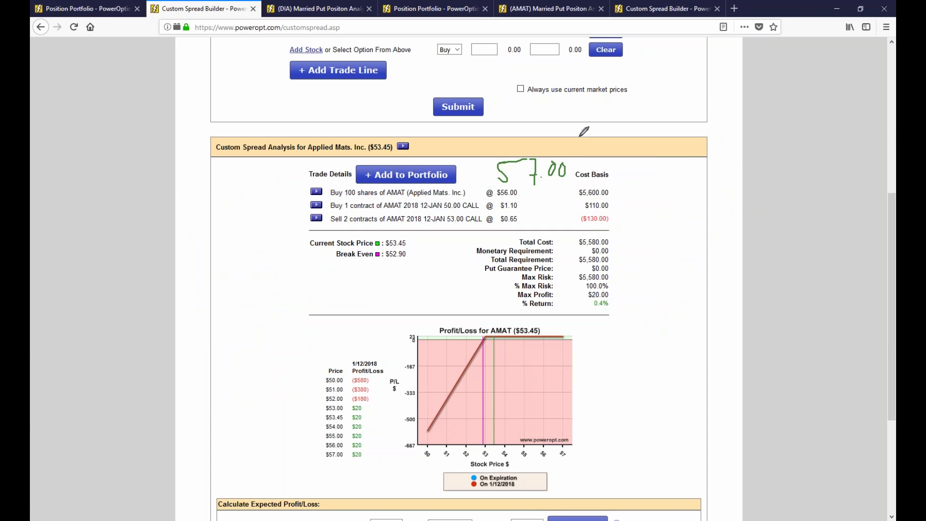
pyautogui.moveTo(579, 137)
pyautogui.mouseDown()
pyautogui.moveTo(511, 145)
pyautogui.moveTo(519, 160)
pyautogui.mouseUp()
pyautogui.click(638, 167)
pyautogui.moveTo(651, 158)
pyautogui.mouseDown()
pyautogui.moveTo(660, 174)
pyautogui.moveTo(674, 156)
pyautogui.mouseUp()
pyautogui.moveTo(648, 188)
pyautogui.mouseDown()
pyautogui.moveTo(642, 202)
pyautogui.moveTo(652, 204)
pyautogui.moveTo(664, 188)
pyautogui.moveTo(683, 199)
pyautogui.moveTo(636, 205)
pyautogui.moveTo(641, 190)
pyautogui.moveTo(654, 208)
pyautogui.moveTo(695, 181)
pyautogui.moveTo(681, 209)
pyautogui.moveTo(703, 189)
pyautogui.moveTo(440, 153)
pyautogui.mouseUp()
pyautogui.click(668, 206)
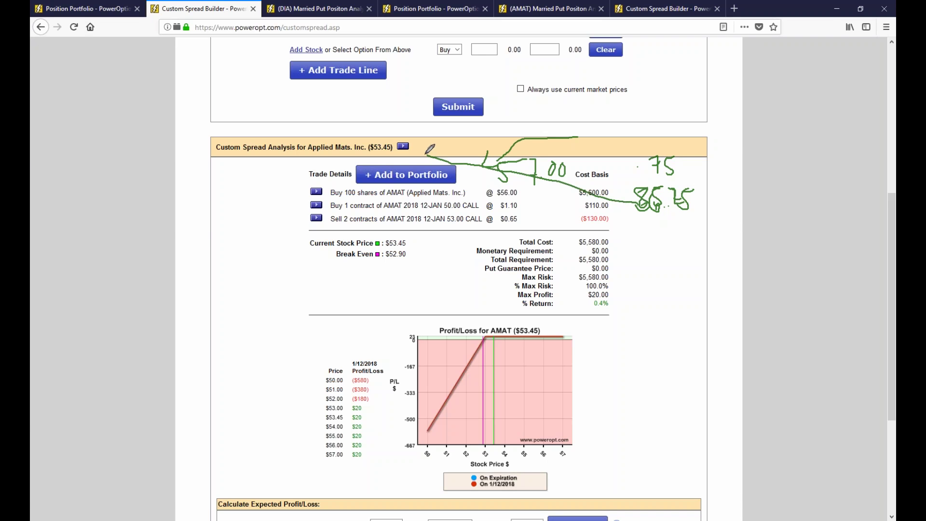
pyautogui.press('e')
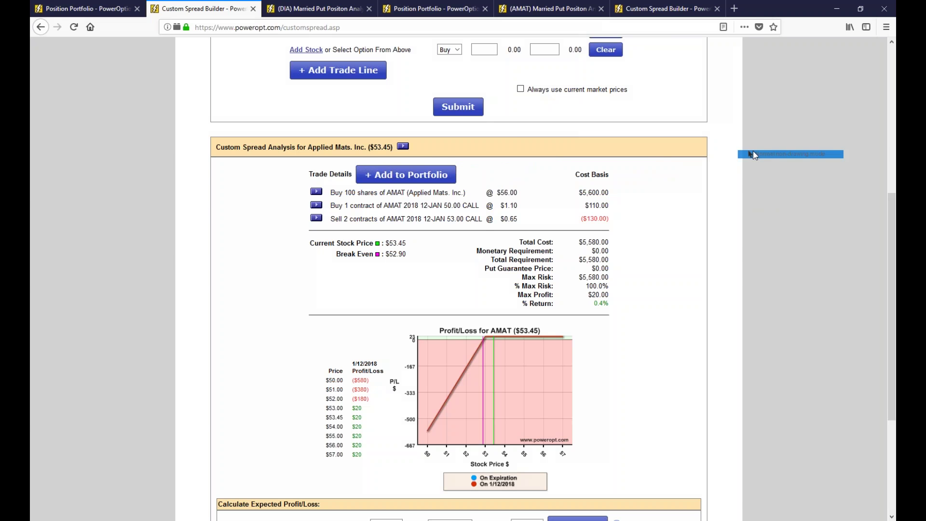
# Step: Open the stock repair strategy tool for AMAT
pyautogui.scroll(6, 669, 221)
pyautogui.click(527, 140)
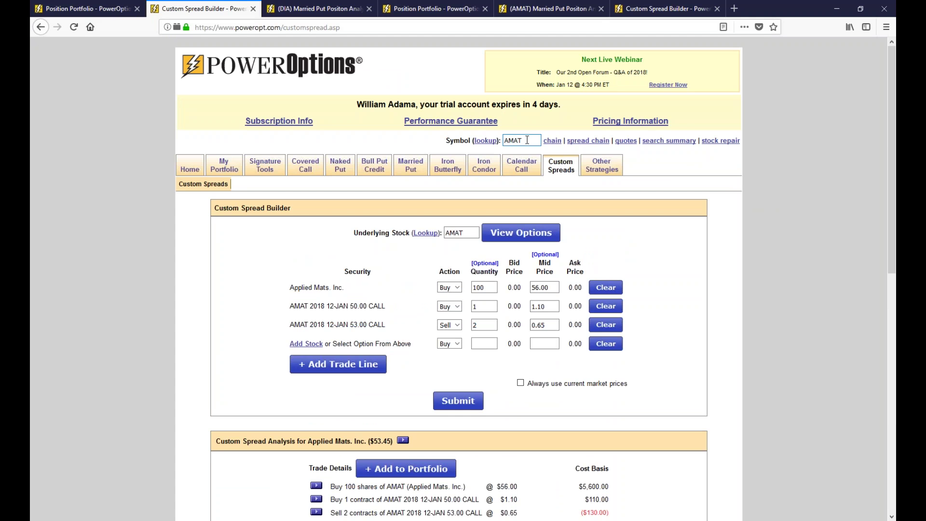
pyautogui.click(715, 140)
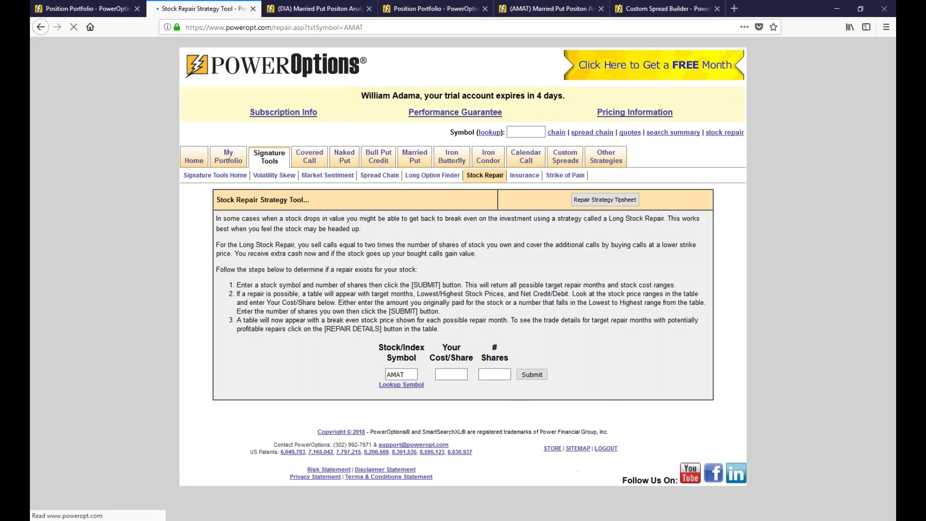
# Step: Find the credit repairs for 100 AMAT shares at a cost of 56.25 per share
pyautogui.click(437, 374)
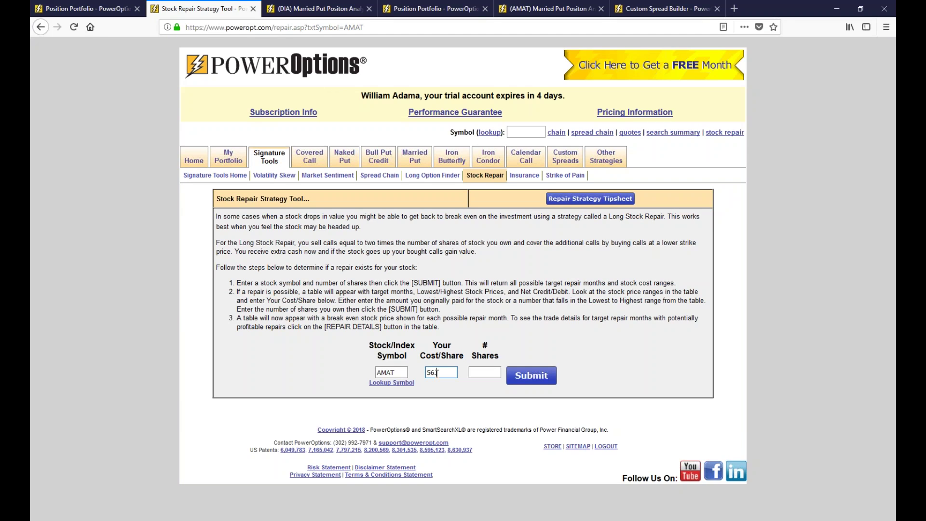
pyautogui.click(496, 374)
pyautogui.click(529, 375)
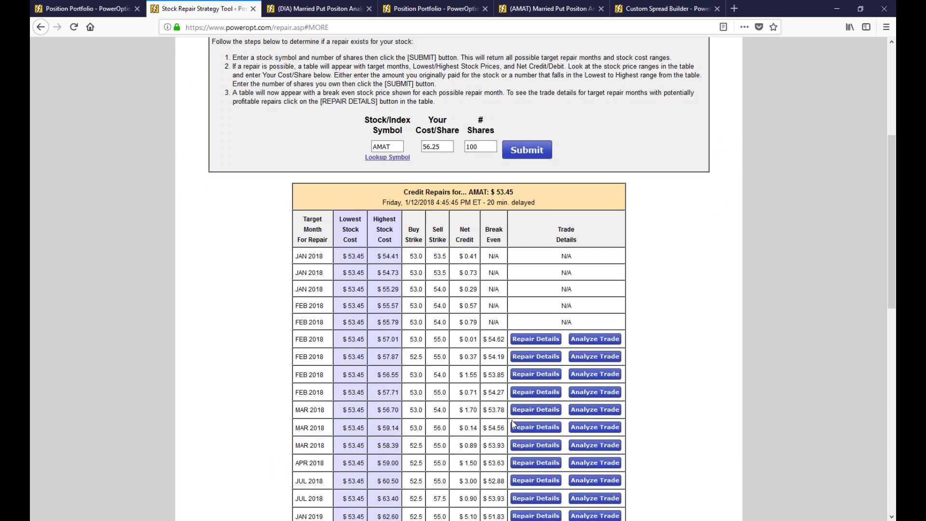
# Step: Compare the AMAT repairs for FEB 2018 at 53.0/55.0 and MAR 2018 at 53.0/54.0, checking strikes and break-evens against the cost per share
pyautogui.scroll(-2, 343, 306)
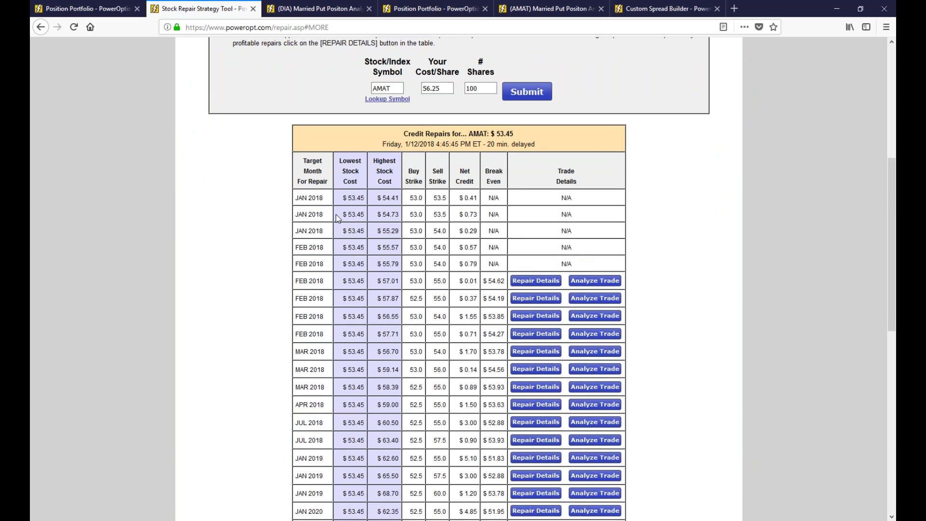
pyautogui.moveTo(296, 281); pyautogui.dragTo(492, 281)
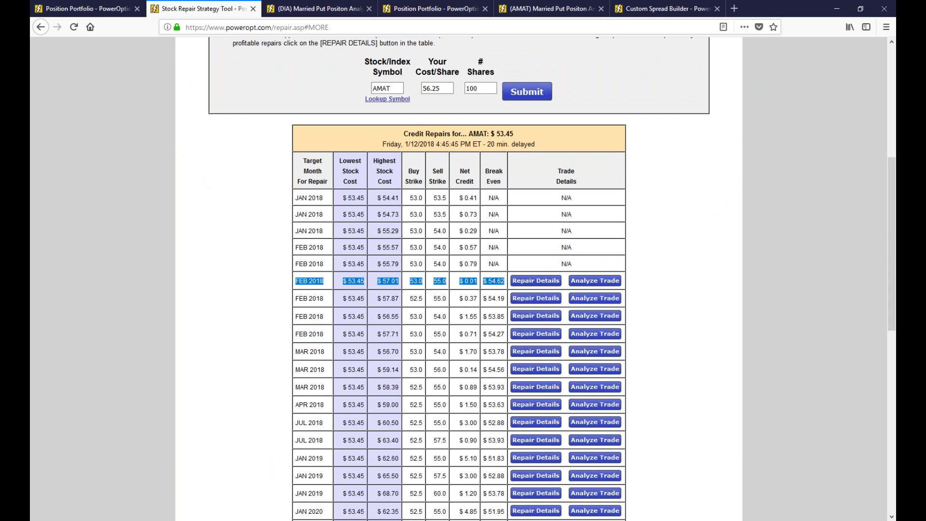
pyautogui.click(475, 280)
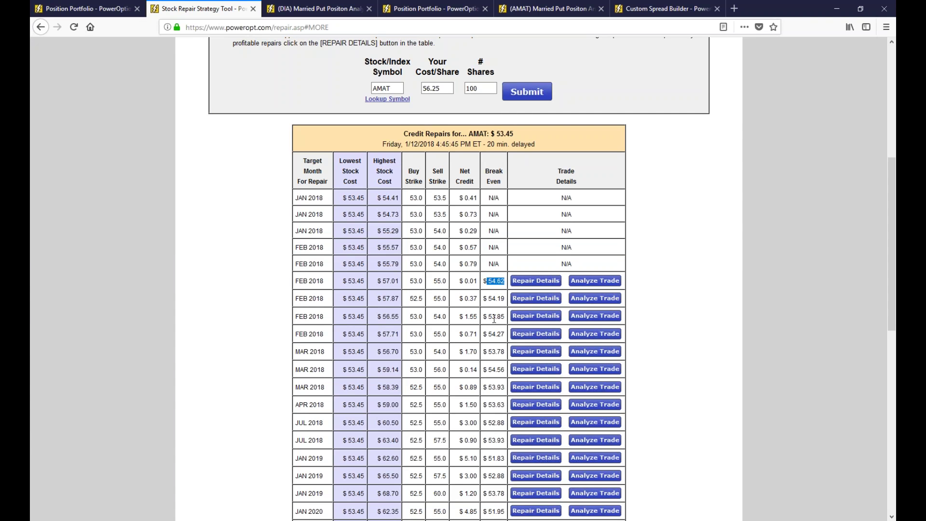
pyautogui.moveTo(424, 89); pyautogui.dragTo(451, 89)
pyautogui.moveTo(487, 351); pyautogui.dragTo(504, 351)
pyautogui.moveTo(409, 355); pyautogui.dragTo(451, 357)
pyautogui.click(535, 387)
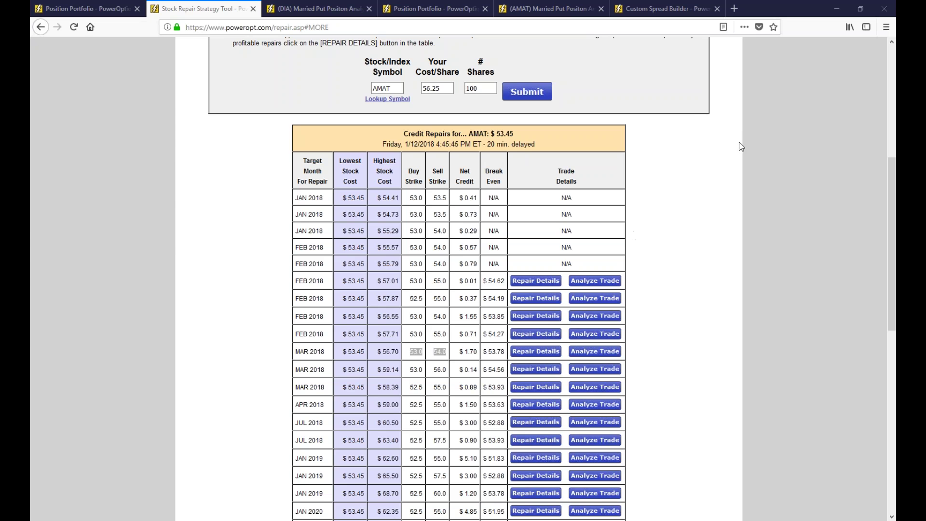
# Step: Open the Weekly Covered Call Picks of the Day
pyautogui.scroll(3, 707, 206)
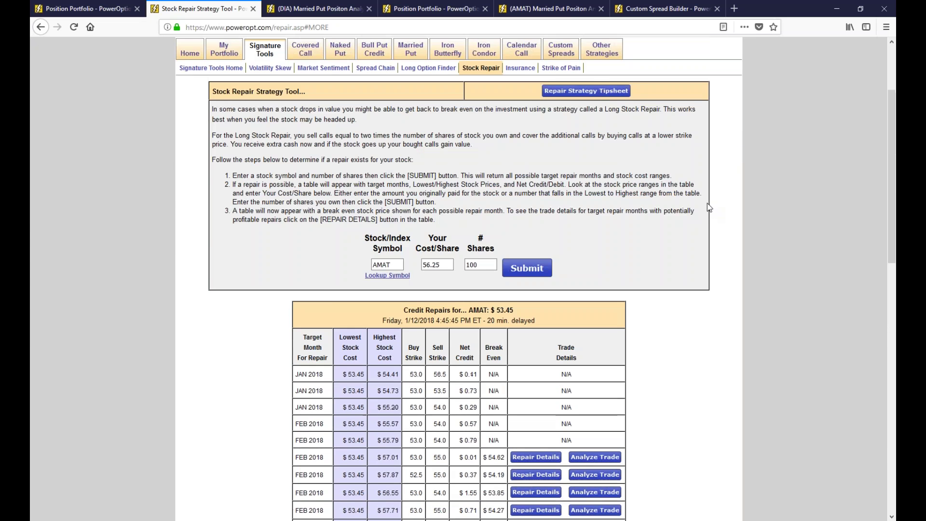
pyautogui.scroll(2, 610, 203)
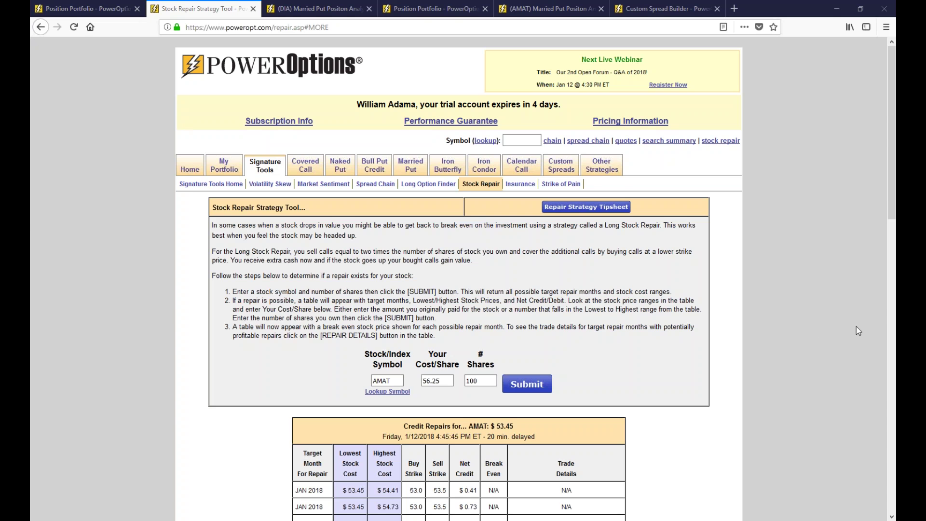
pyautogui.click(300, 168)
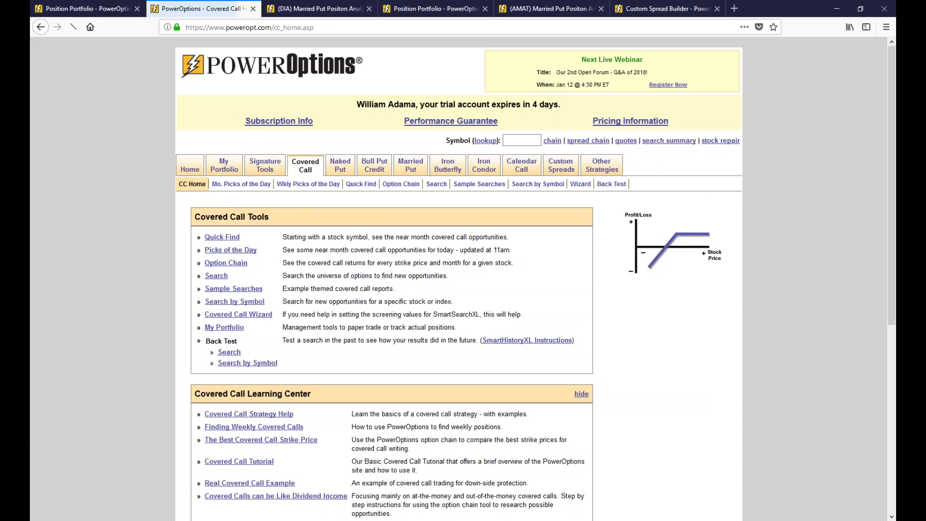
pyautogui.moveTo(233, 168)
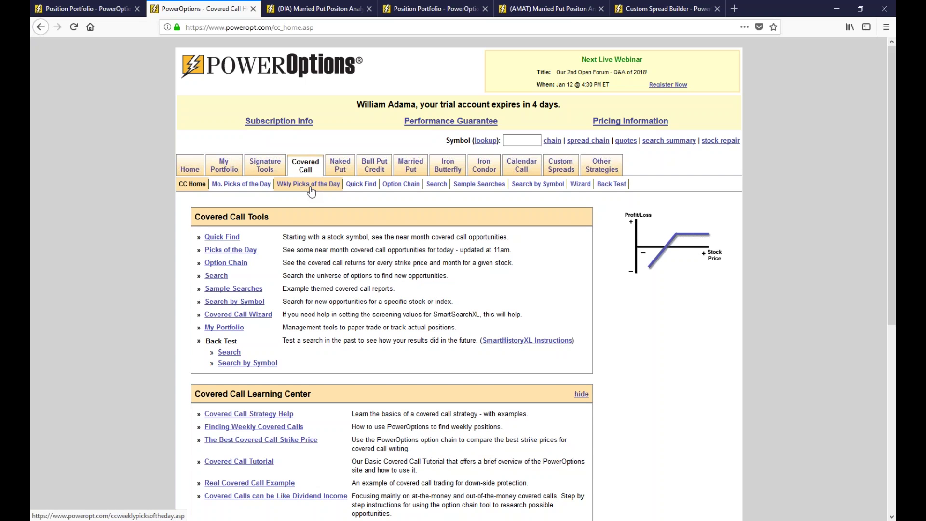
pyautogui.click(309, 187)
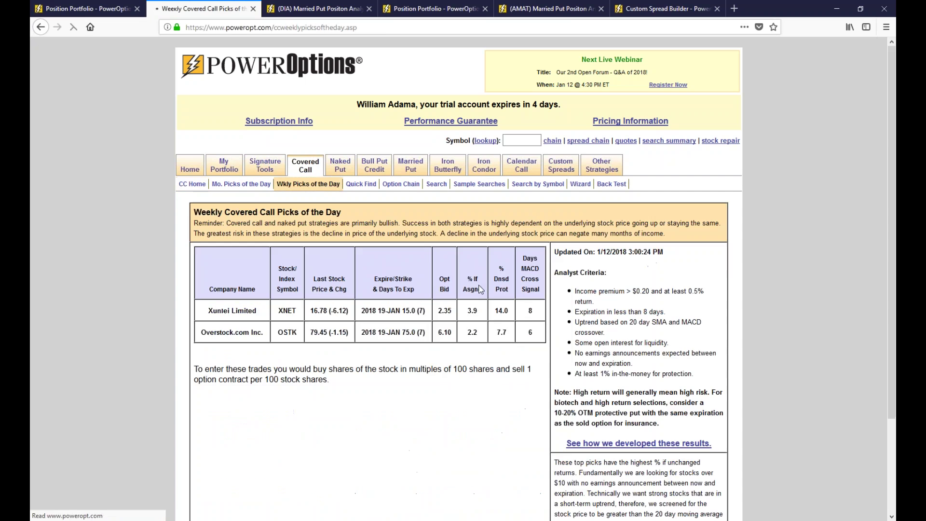
# Step: Examine the XNET covered call pick, highlighting its trade row and its expiration and strike
pyautogui.scroll(-2, 252, 210)
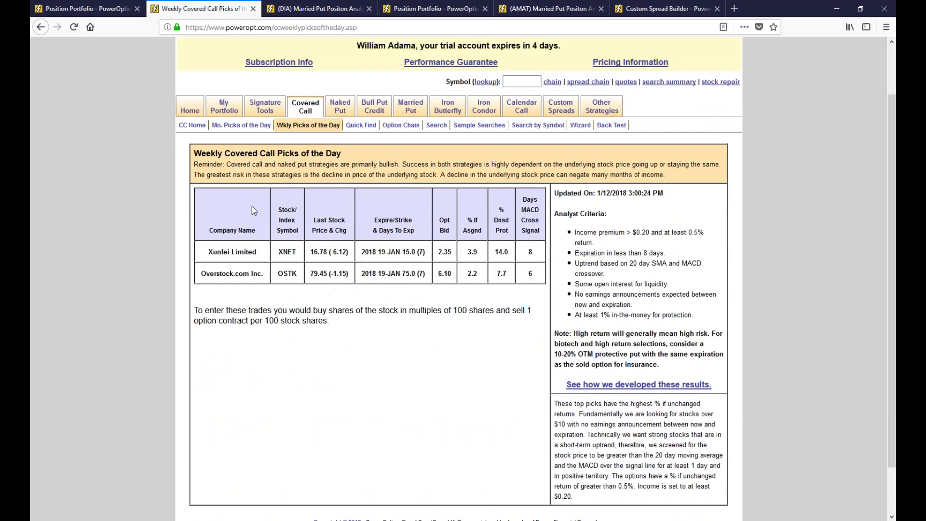
pyautogui.moveTo(277, 251); pyautogui.dragTo(536, 253)
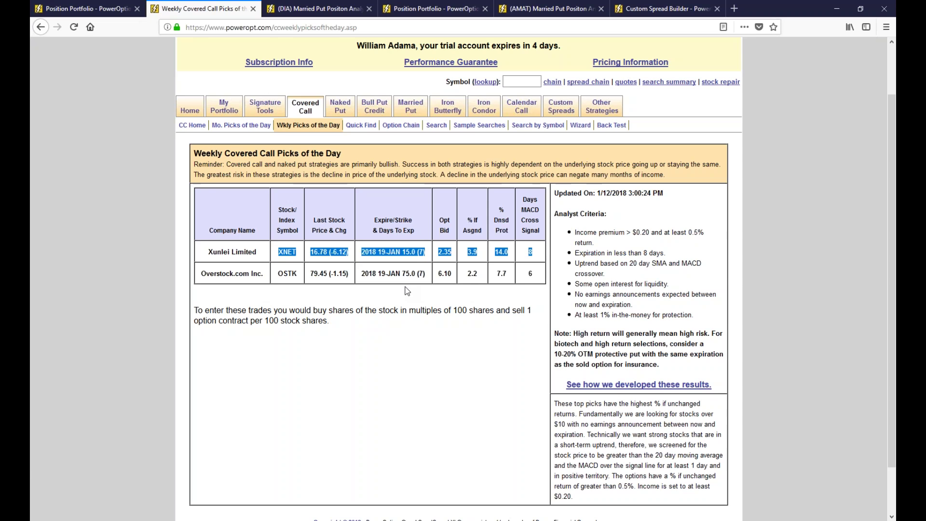
pyautogui.click(608, 254)
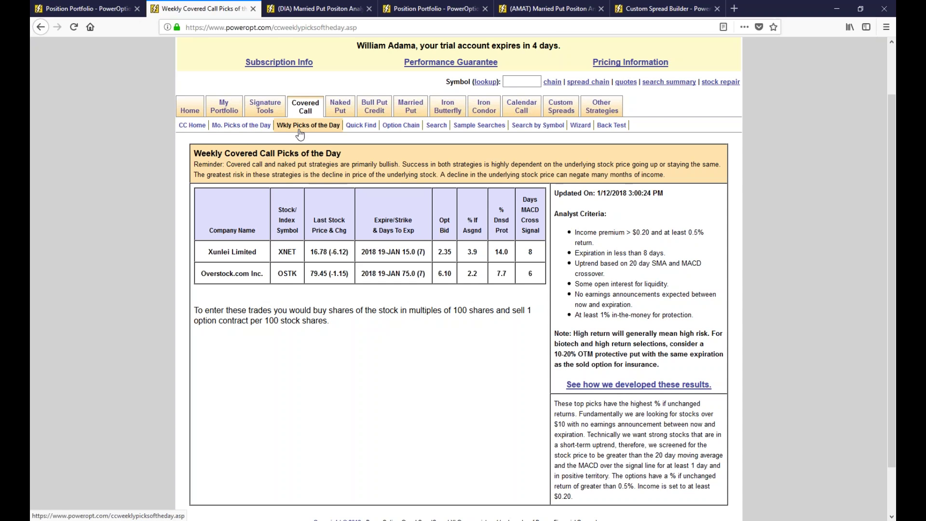
pyautogui.moveTo(341, 111)
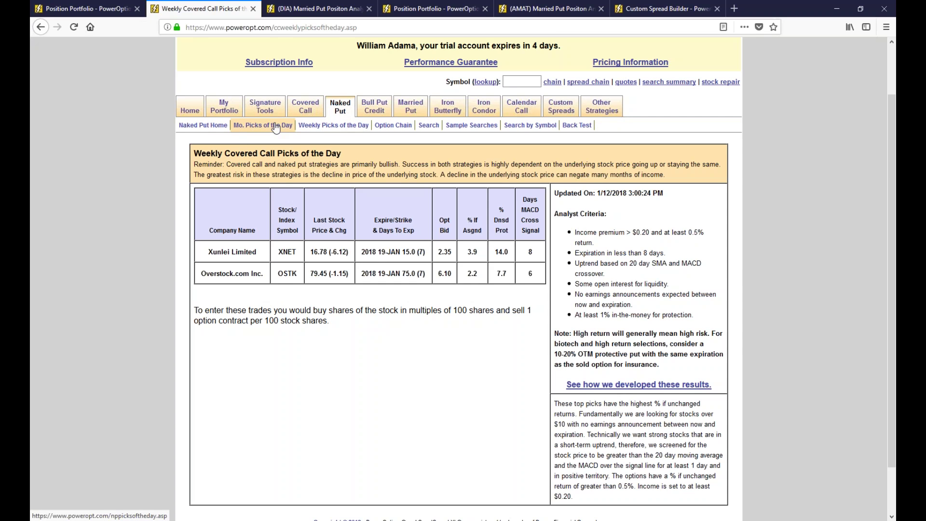
pyautogui.moveTo(373, 111)
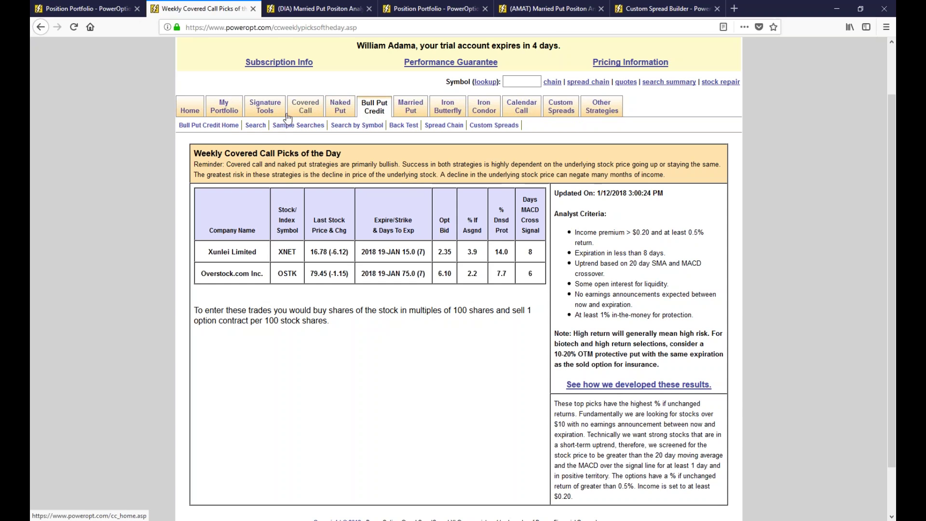
pyautogui.moveTo(300, 111)
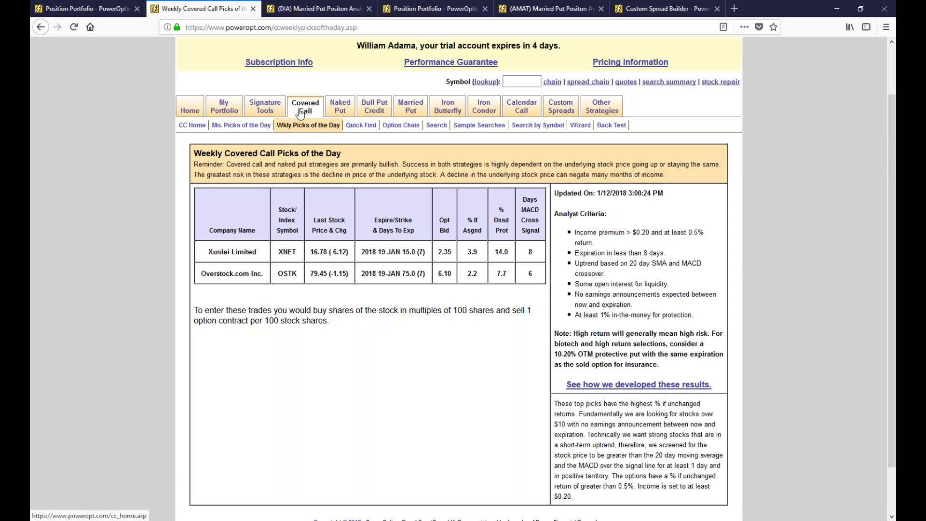
pyautogui.click(243, 126)
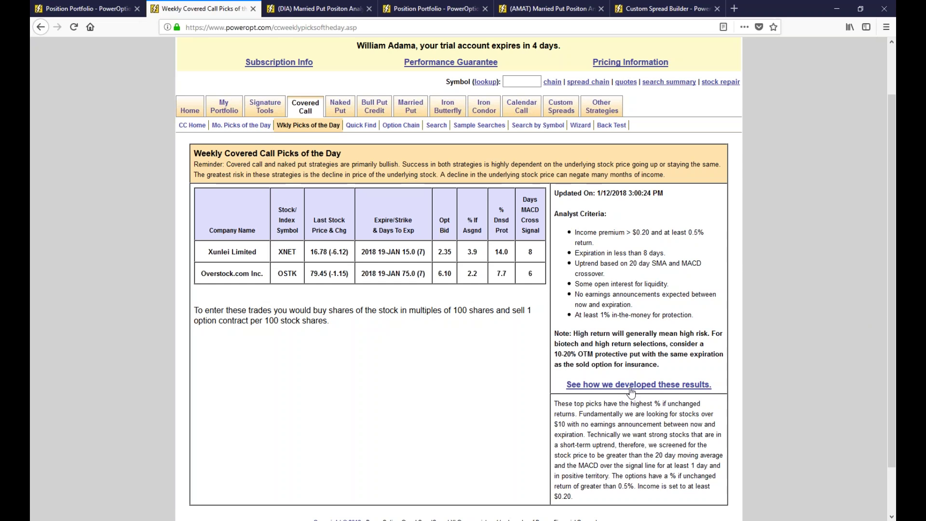
pyautogui.moveTo(361, 252); pyautogui.dragTo(415, 253)
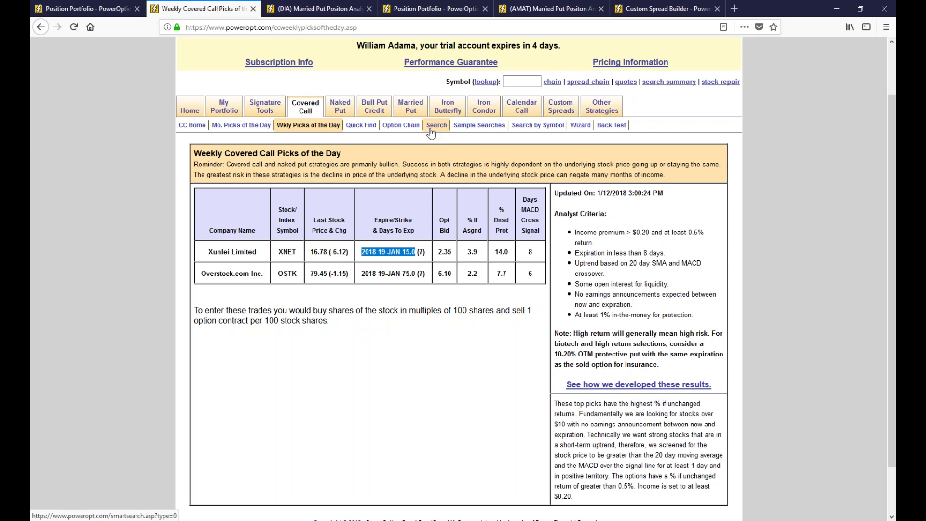
pyautogui.click(460, 319)
# Step: Open the explanation of how the weekly picks were developed and read through the back-testing analysis
pyautogui.click(571, 384)
pyautogui.scroll(-5, 566, 372)
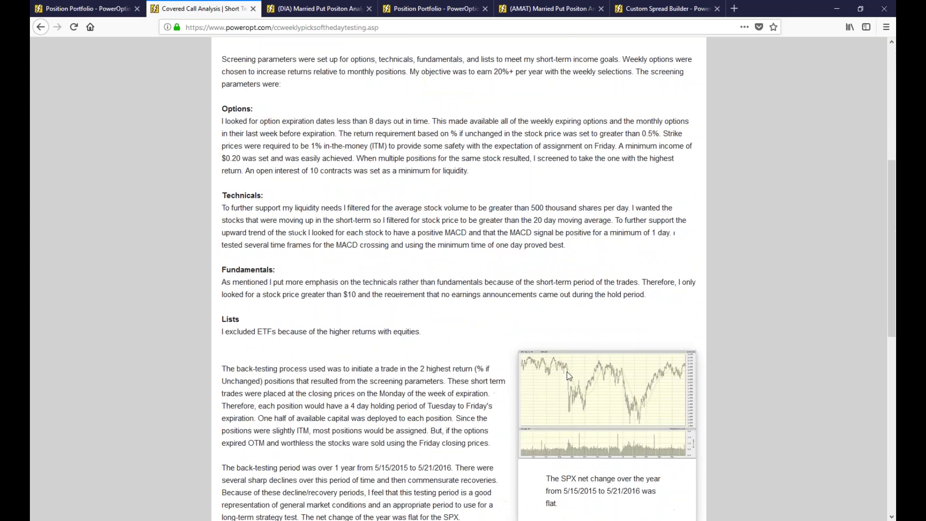
pyautogui.scroll(-5, 566, 371)
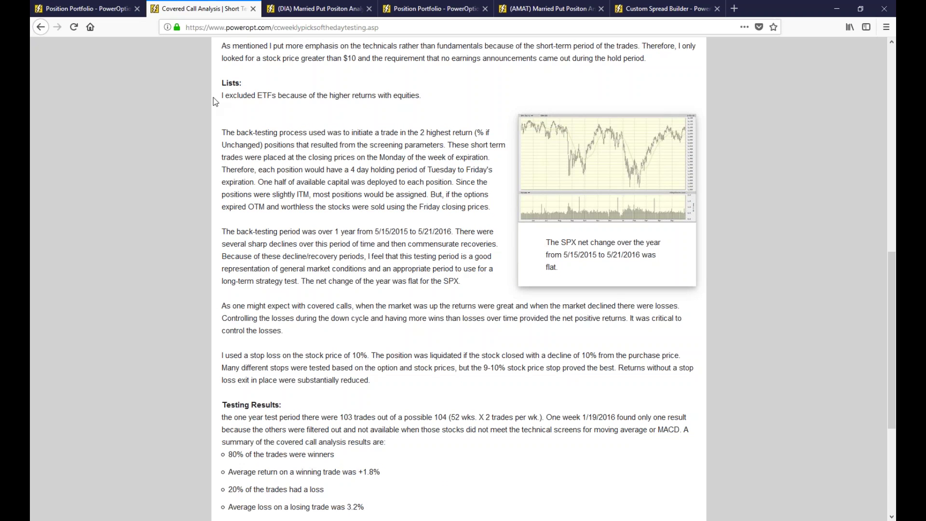
pyautogui.scroll(4, 434, 248)
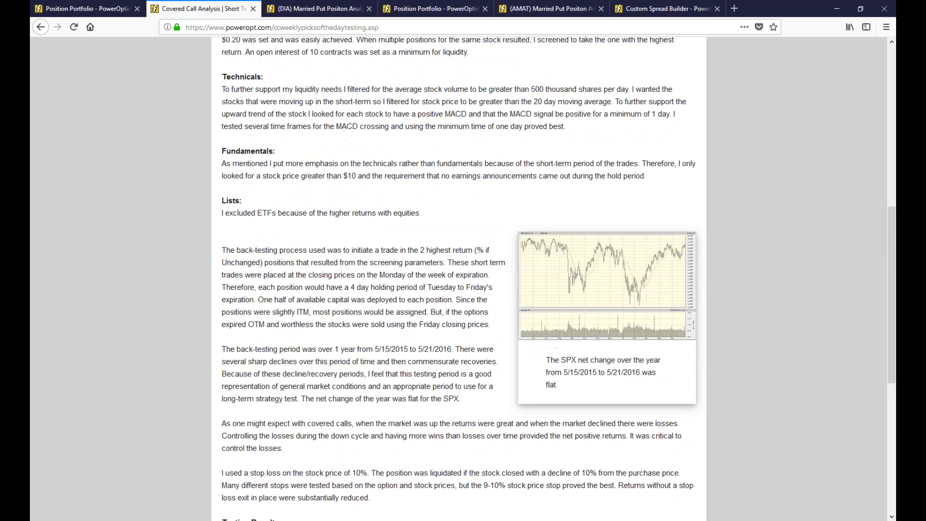
pyautogui.scroll(-5, 434, 86)
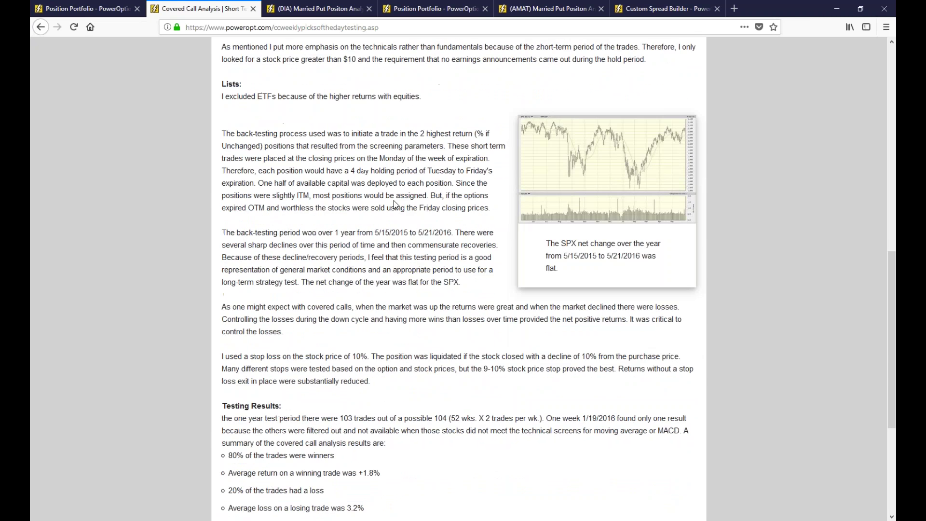
pyautogui.scroll(10, 383, 193)
pyautogui.scroll(7, 383, 193)
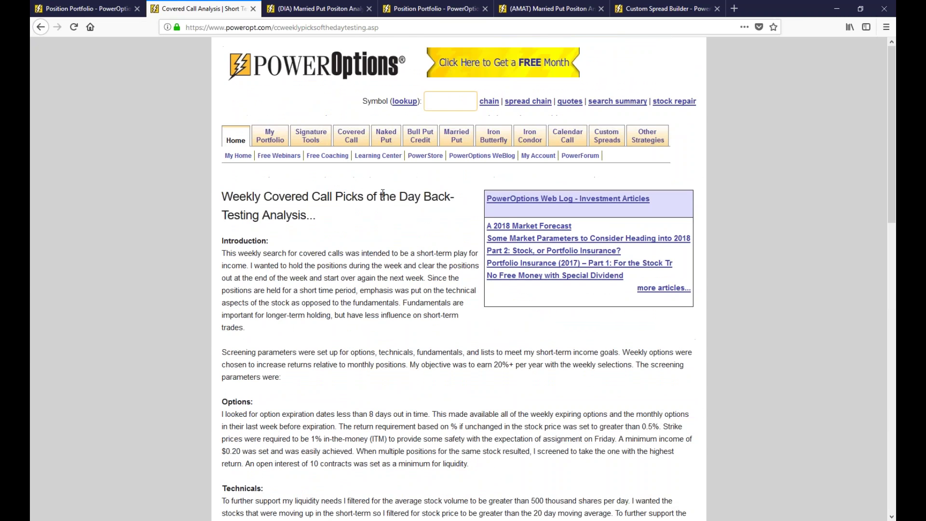
# Step: Return to the Weekly Covered Call Picks of the Day and highlight the expiration and strike of the XNET pick
pyautogui.moveTo(347, 140)
pyautogui.click(354, 156)
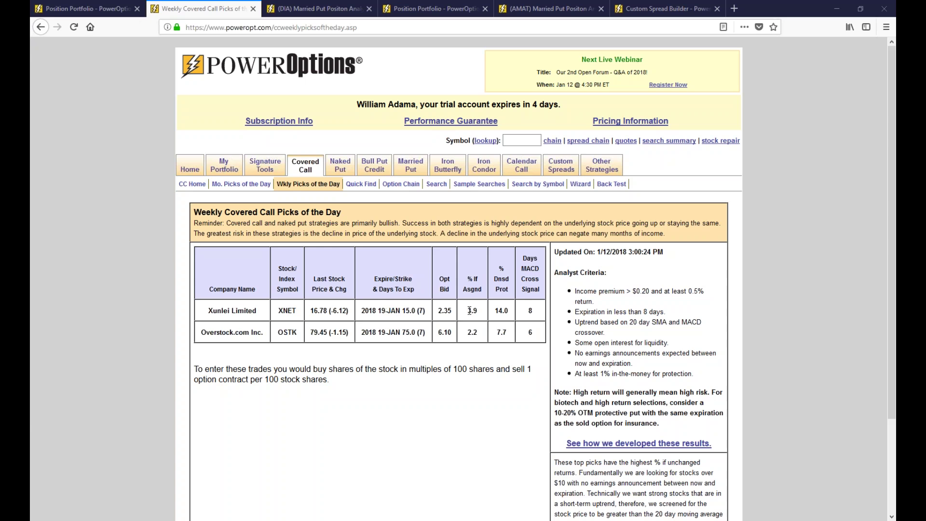
pyautogui.moveTo(372, 311); pyautogui.dragTo(430, 311)
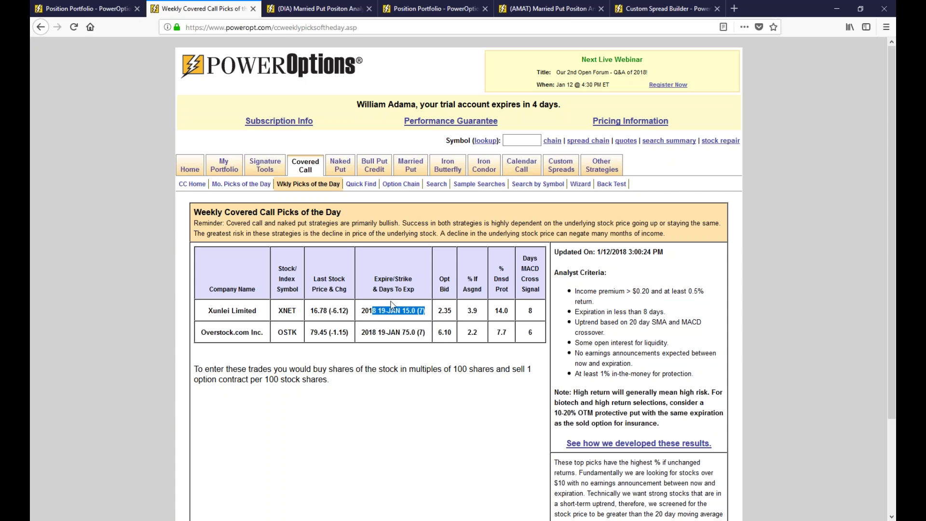
pyautogui.moveTo(362, 311); pyautogui.dragTo(432, 316)
# Step: Look up the stock details for XNET and open its Big Charts price chart
pyautogui.moveTo(278, 311); pyautogui.dragTo(296, 311)
pyautogui.click(524, 142)
pyautogui.click(520, 170)
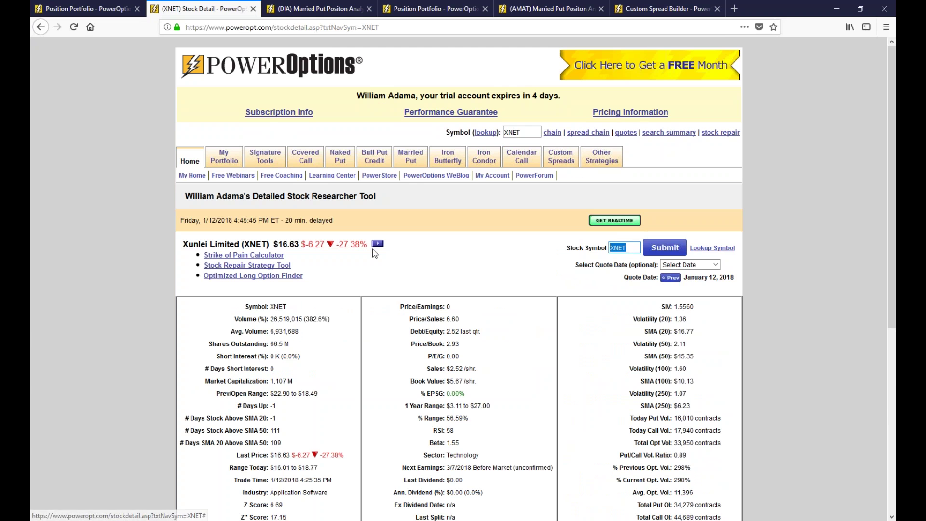
pyautogui.click(378, 244)
pyautogui.moveTo(410, 283)
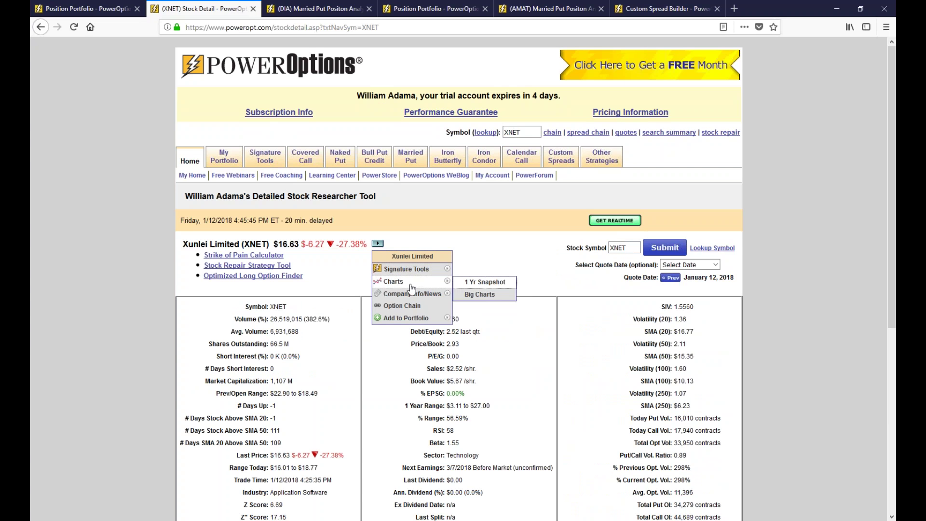
pyautogui.click(489, 295)
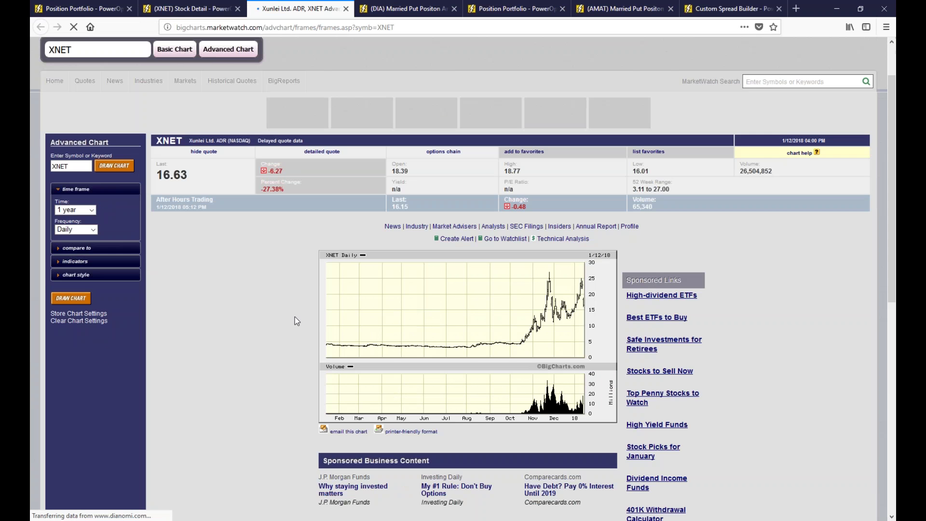
# Step: Redraw the XNET chart with a 3-month time frame
pyautogui.click(88, 211)
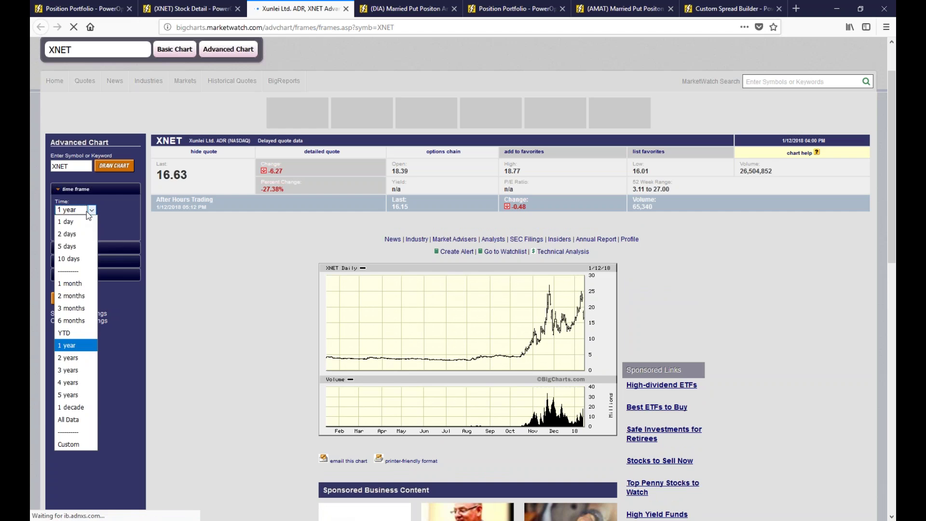
pyautogui.click(79, 317)
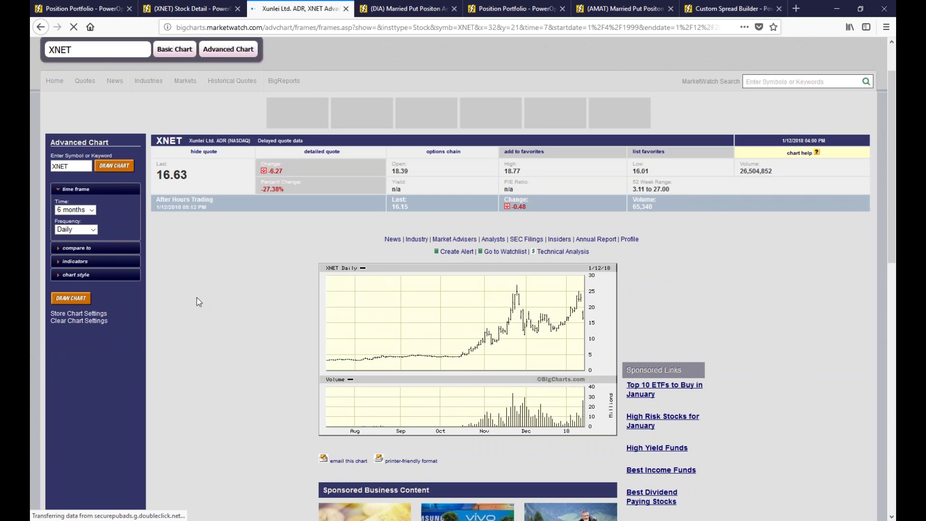
pyautogui.click(75, 210)
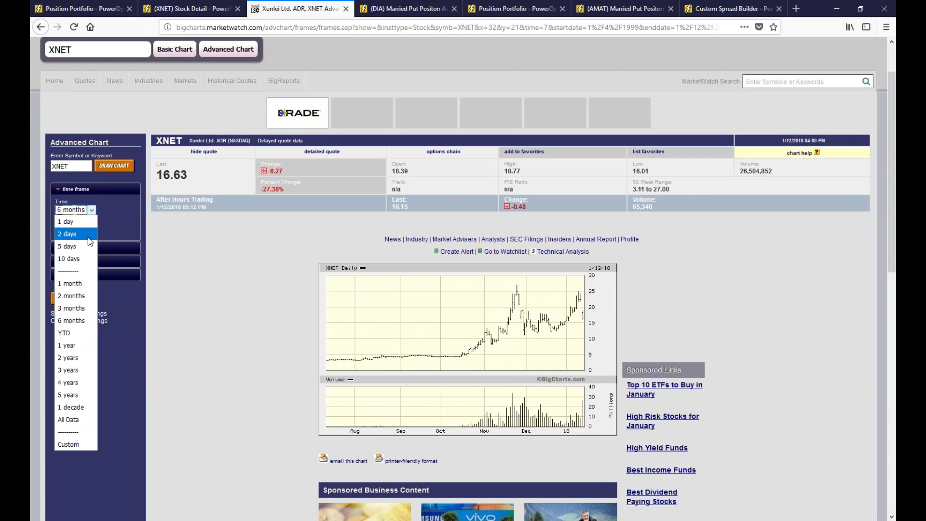
pyautogui.click(81, 309)
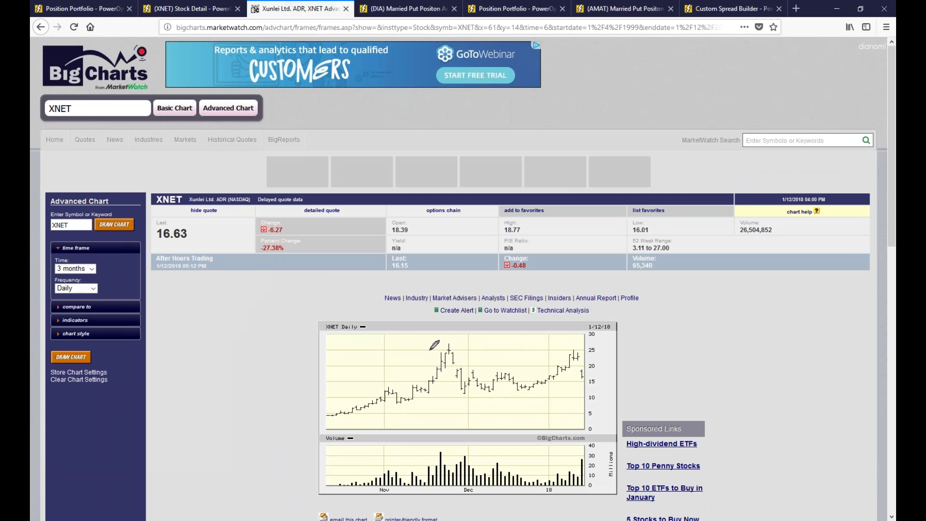
# Step: Circle the early November rise and the late November peak, draw an arrow along the 20 level, and write 24.40 beside the peak
pyautogui.moveTo(353, 380)
pyautogui.mouseDown()
pyautogui.moveTo(380, 398)
pyautogui.moveTo(373, 383)
pyautogui.moveTo(379, 406)
pyautogui.moveTo(381, 399)
pyautogui.mouseUp()
pyautogui.moveTo(453, 343)
pyautogui.mouseDown()
pyautogui.moveTo(418, 346)
pyautogui.moveTo(437, 369)
pyautogui.moveTo(457, 341)
pyautogui.moveTo(438, 358)
pyautogui.mouseUp()
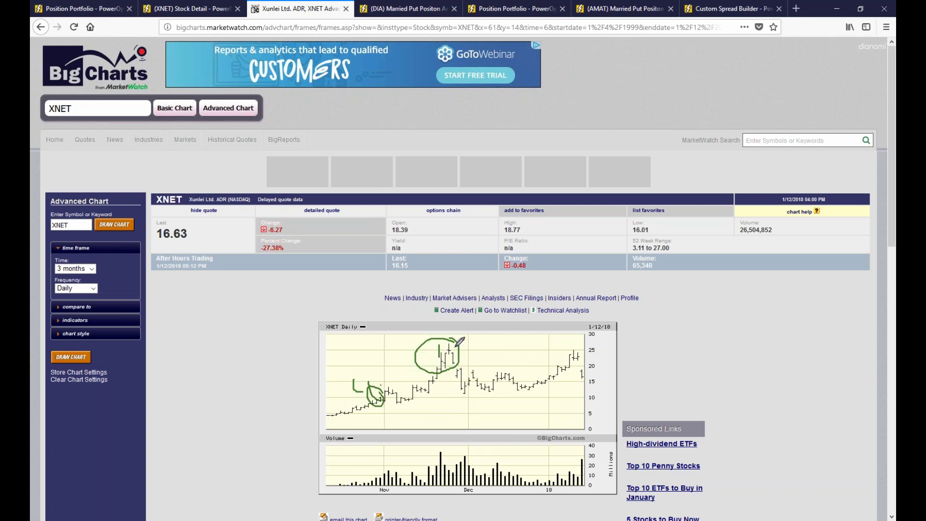
pyautogui.moveTo(451, 342)
pyautogui.mouseDown()
pyautogui.moveTo(474, 367)
pyautogui.moveTo(604, 368)
pyautogui.moveTo(597, 373)
pyautogui.mouseUp()
pyautogui.moveTo(467, 343); pyautogui.dragTo(474, 344)
pyautogui.moveTo(474, 344)
pyautogui.mouseDown()
pyautogui.moveTo(486, 354)
pyautogui.moveTo(502, 345)
pyautogui.mouseUp()
pyautogui.click(488, 353)
# Step: Write the 20 strike and 5.80 premium beside the arrow, with an underlined net cost of 18.60 above them
pyautogui.moveTo(615, 365)
pyautogui.mouseDown()
pyautogui.moveTo(679, 369)
pyautogui.moveTo(681, 356)
pyautogui.moveTo(697, 352)
pyautogui.mouseUp()
pyautogui.click(634, 368)
pyautogui.click(669, 369)
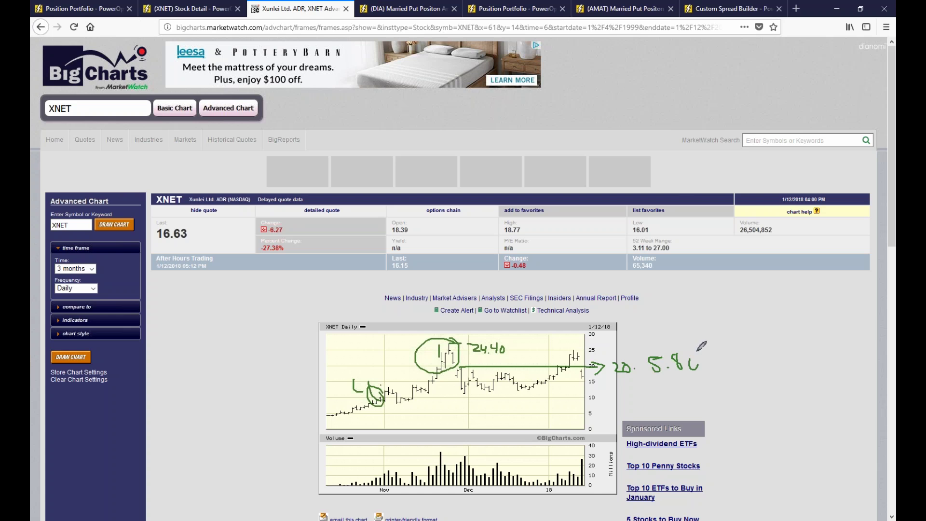
pyautogui.moveTo(673, 316)
pyautogui.mouseDown()
pyautogui.moveTo(673, 328)
pyautogui.moveTo(683, 313)
pyautogui.moveTo(693, 324)
pyautogui.moveTo(708, 311)
pyautogui.moveTo(731, 322)
pyautogui.mouseUp()
pyautogui.click(685, 324)
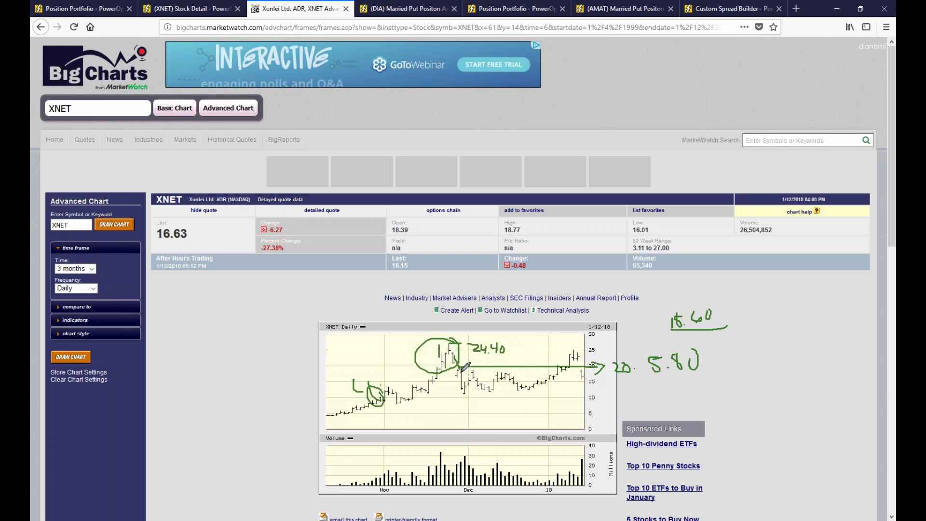
# Step: Mark the post-peak drop and the mid-December rebound on the chart, add a line over the net cost, and write 15.6 beside the premium
pyautogui.moveTo(459, 394)
pyautogui.mouseDown()
pyautogui.moveTo(471, 394)
pyautogui.moveTo(468, 382)
pyautogui.mouseUp()
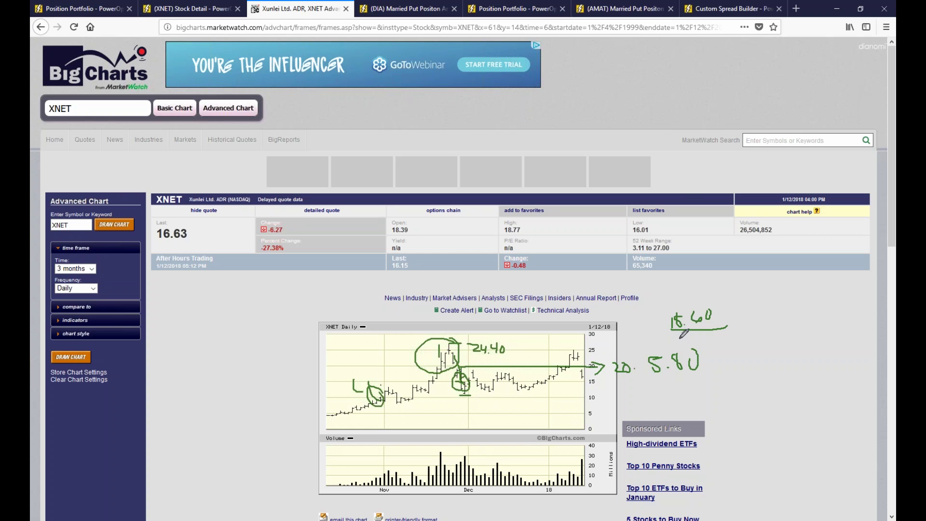
pyautogui.moveTo(669, 313)
pyautogui.mouseDown()
pyautogui.moveTo(673, 302)
pyautogui.moveTo(721, 298)
pyautogui.mouseUp()
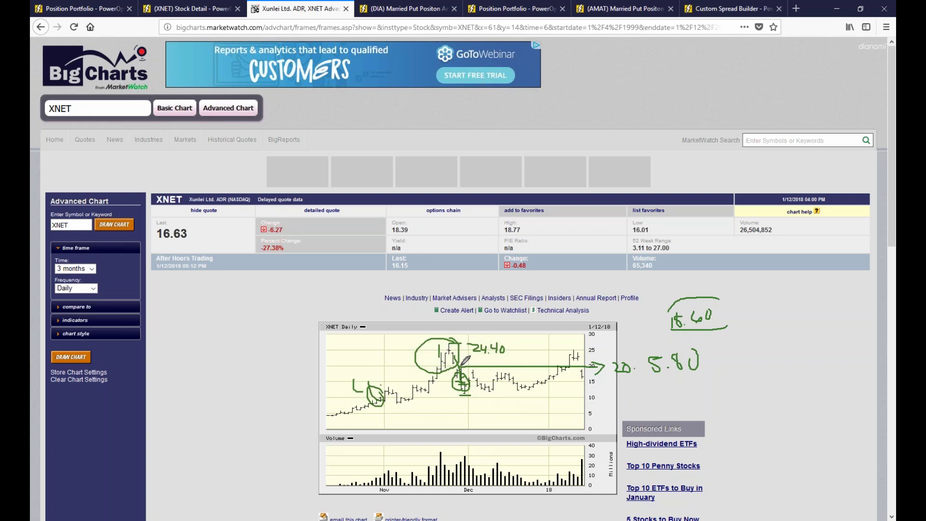
pyautogui.moveTo(466, 363)
pyautogui.mouseDown()
pyautogui.moveTo(513, 362)
pyautogui.moveTo(519, 366)
pyautogui.moveTo(504, 369)
pyautogui.moveTo(519, 375)
pyautogui.moveTo(518, 366)
pyautogui.mouseUp()
pyautogui.moveTo(709, 336)
pyautogui.mouseDown()
pyautogui.moveTo(710, 359)
pyautogui.moveTo(725, 341)
pyautogui.moveTo(735, 348)
pyautogui.mouseUp()
pyautogui.click(726, 352)
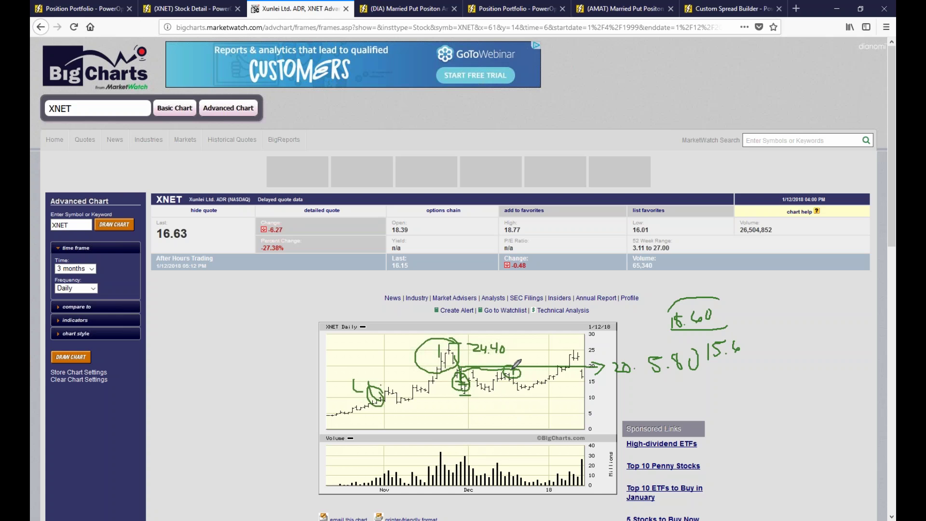
# Step: Trace the December dip and the rise to the January high on the XNET chart, and erase all drawings
pyautogui.moveTo(514, 368); pyautogui.dragTo(544, 367)
pyautogui.moveTo(512, 379)
pyautogui.mouseDown()
pyautogui.moveTo(531, 387)
pyautogui.moveTo(554, 377)
pyautogui.mouseUp()
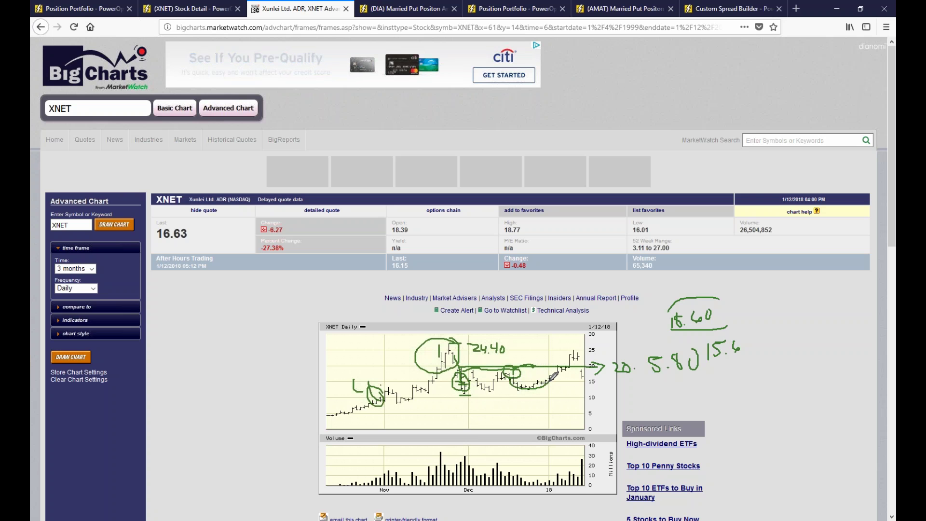
pyautogui.click(576, 345)
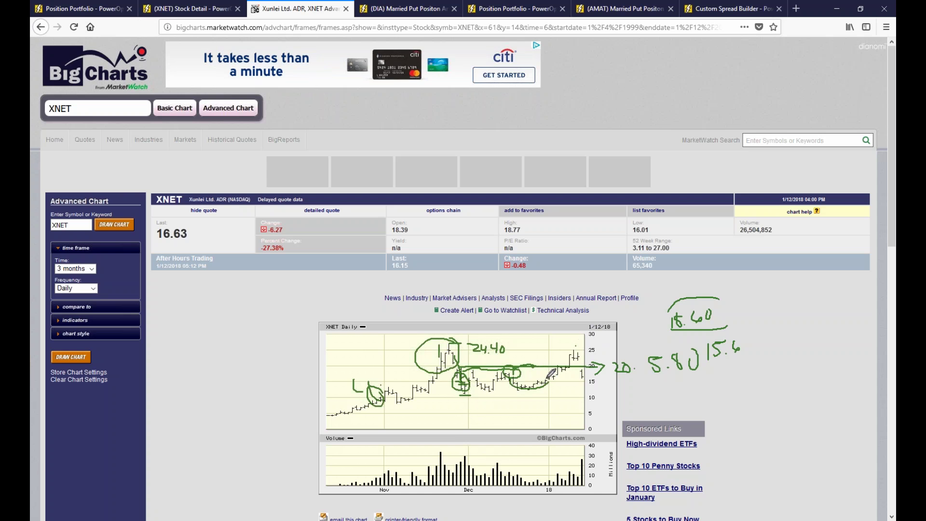
pyautogui.moveTo(549, 376)
pyautogui.mouseDown()
pyautogui.moveTo(576, 343)
pyautogui.moveTo(569, 369)
pyautogui.moveTo(578, 350)
pyautogui.mouseUp()
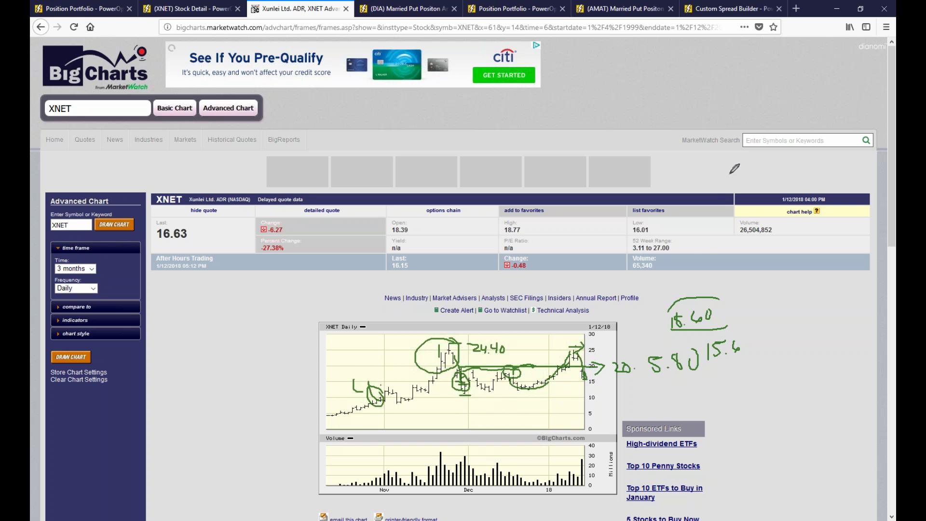
pyautogui.press('e')
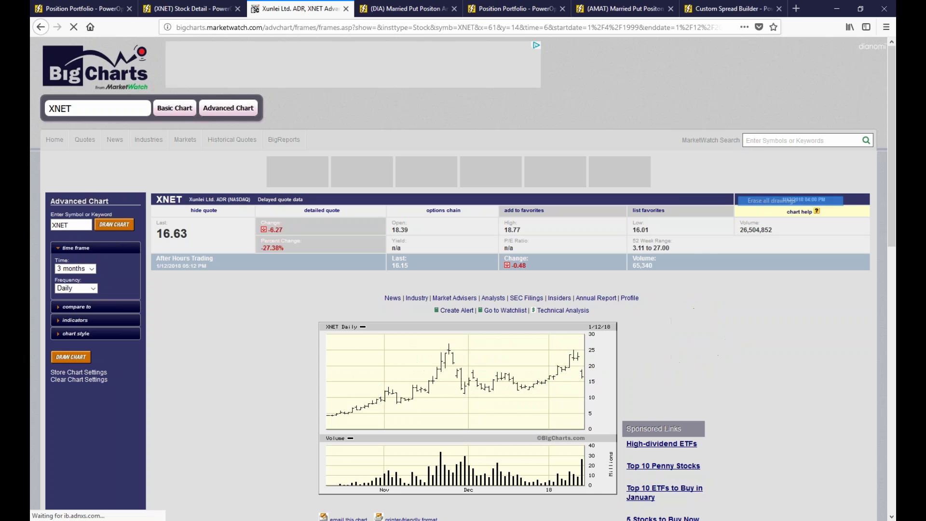
# Step: Mark the latest price drop, the last quoted price and the earlier lows on the XNET page, and leave drawing mode
pyautogui.moveTo(591, 357)
pyautogui.mouseDown()
pyautogui.moveTo(583, 381)
pyautogui.moveTo(589, 356)
pyautogui.moveTo(599, 375)
pyautogui.mouseUp()
pyautogui.click(602, 374)
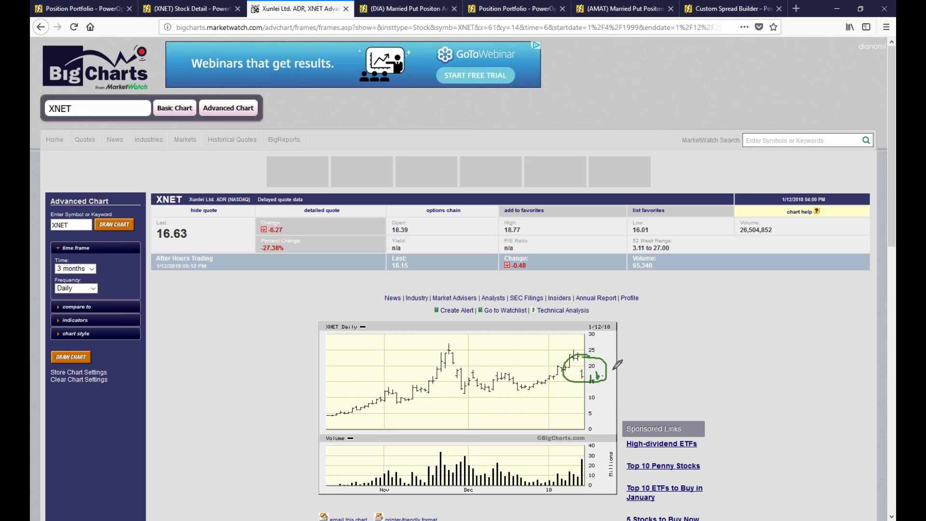
pyautogui.moveTo(192, 221)
pyautogui.mouseDown()
pyautogui.moveTo(211, 242)
pyautogui.moveTo(187, 213)
pyautogui.mouseUp()
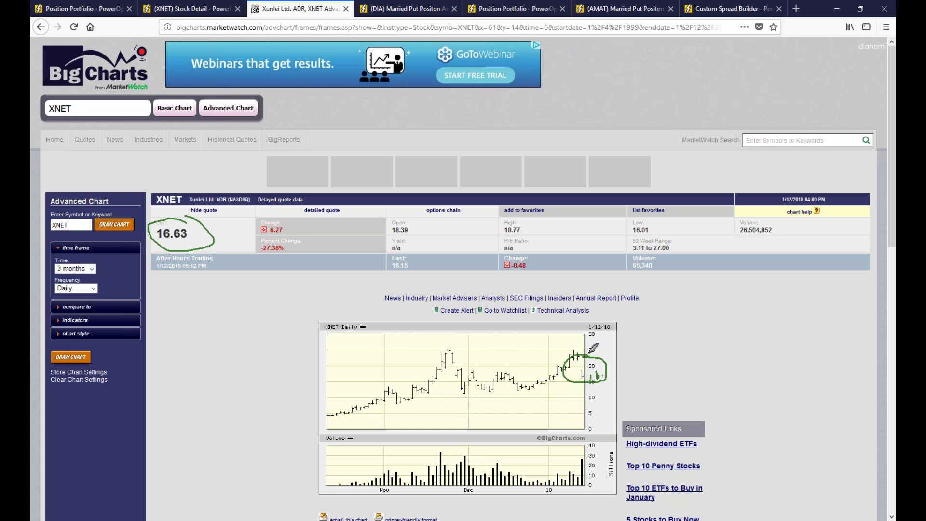
pyautogui.moveTo(516, 394); pyautogui.dragTo(543, 389)
pyautogui.moveTo(384, 409); pyautogui.dragTo(431, 409)
pyautogui.press('Escape')
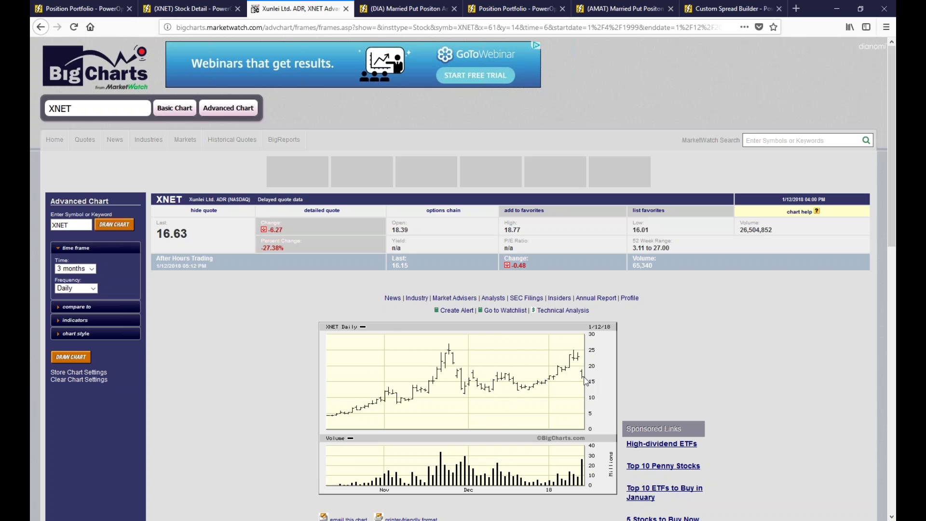
# Step: Highlight XNET's last price and close the BigCharts page
pyautogui.moveTo(188, 233); pyautogui.dragTo(162, 234)
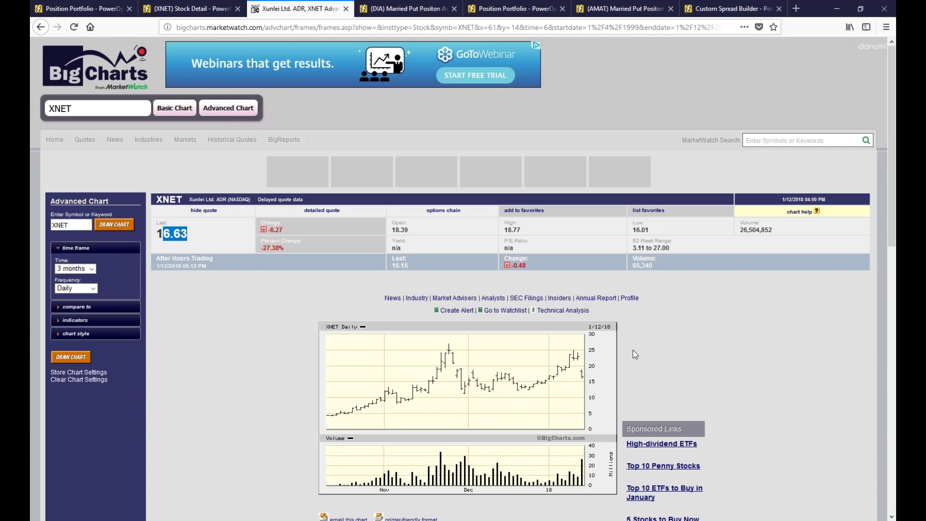
pyautogui.hotkey('alt', 'Tab')
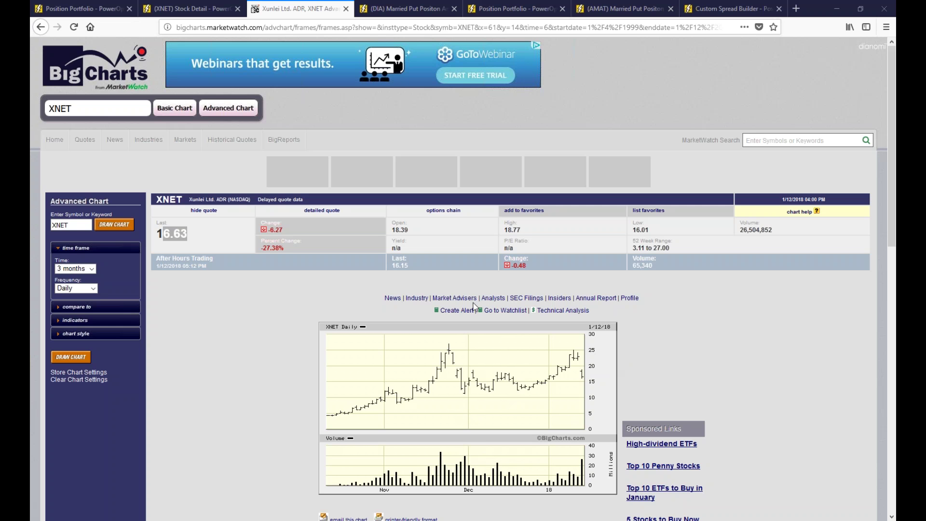
pyautogui.click(346, 11)
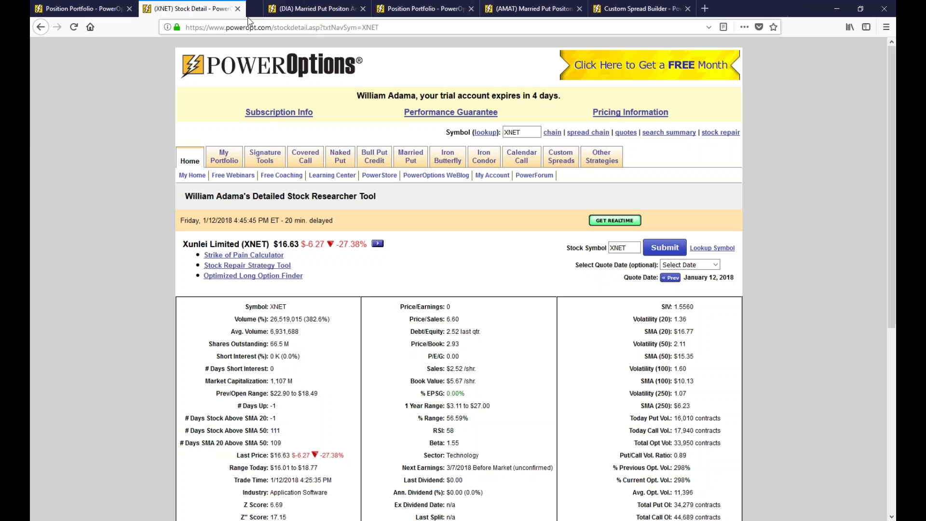
# Step: Return to the position portfolio page and open the Other Strategies menu configuration from there
pyautogui.click(82, 9)
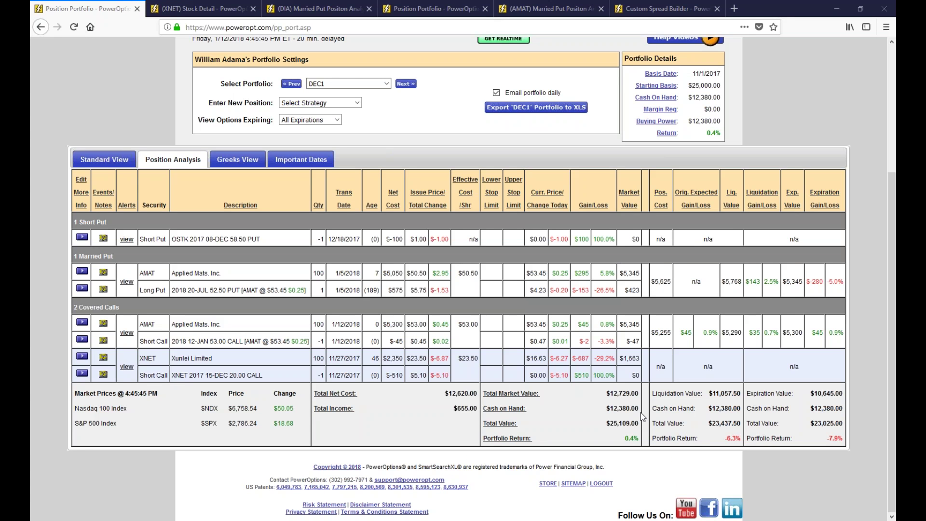
pyautogui.scroll(4, 418, 320)
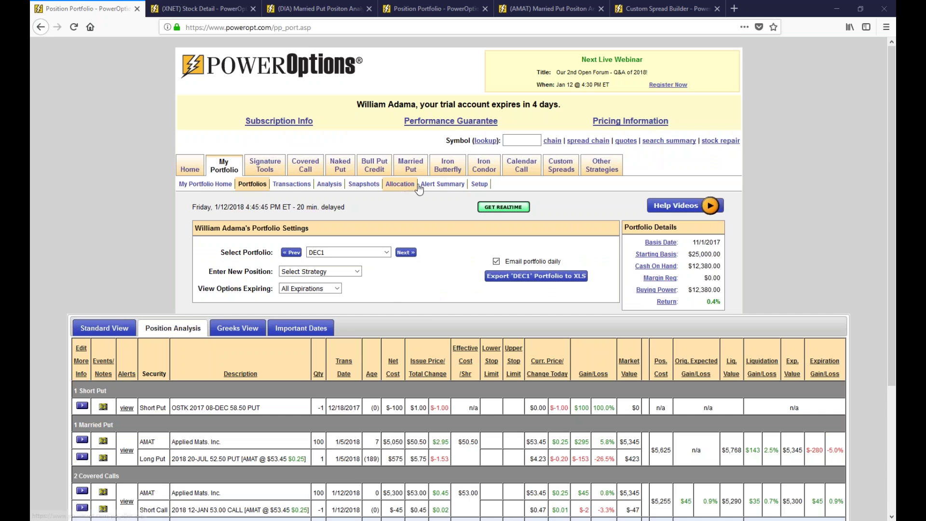
pyautogui.click(190, 169)
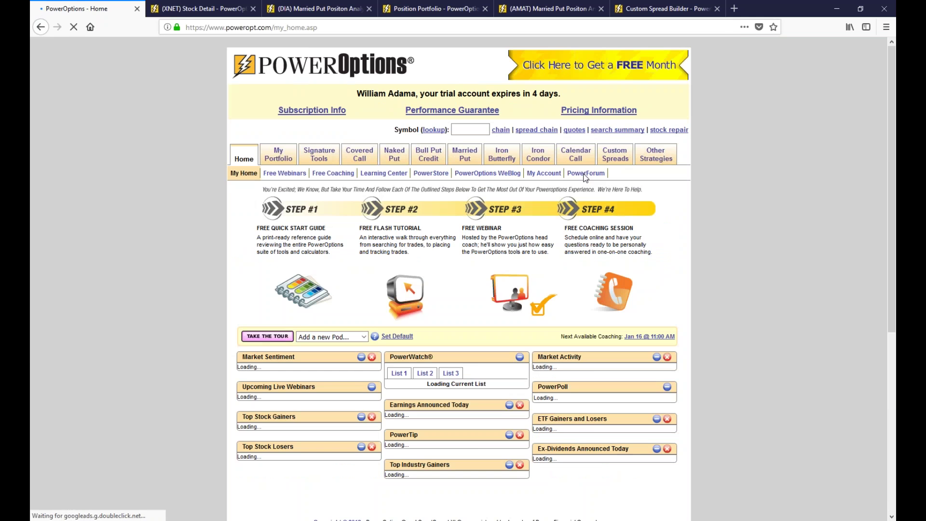
pyautogui.click(488, 252)
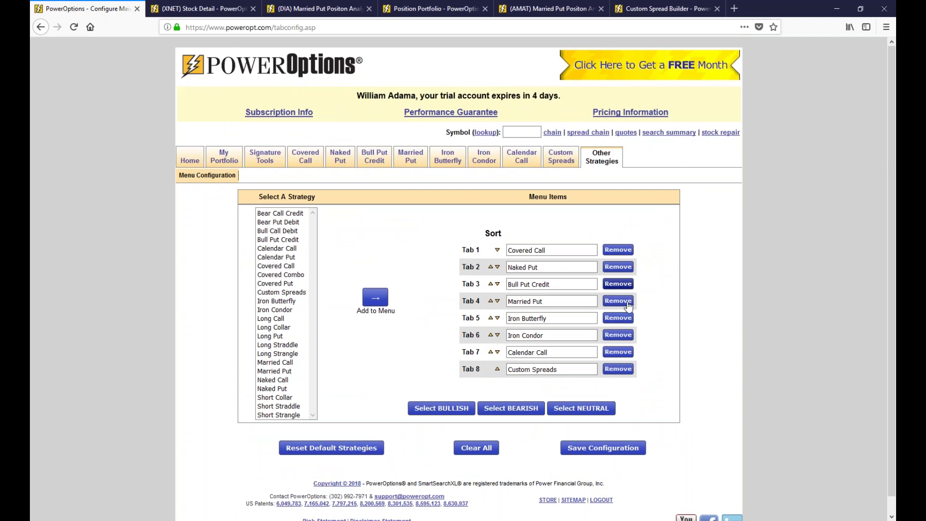
# Step: Replace Iron Butterfly and Iron Condor in the strategy menu with Bull Call Debit and save the configuration
pyautogui.click(627, 318)
pyautogui.click(619, 336)
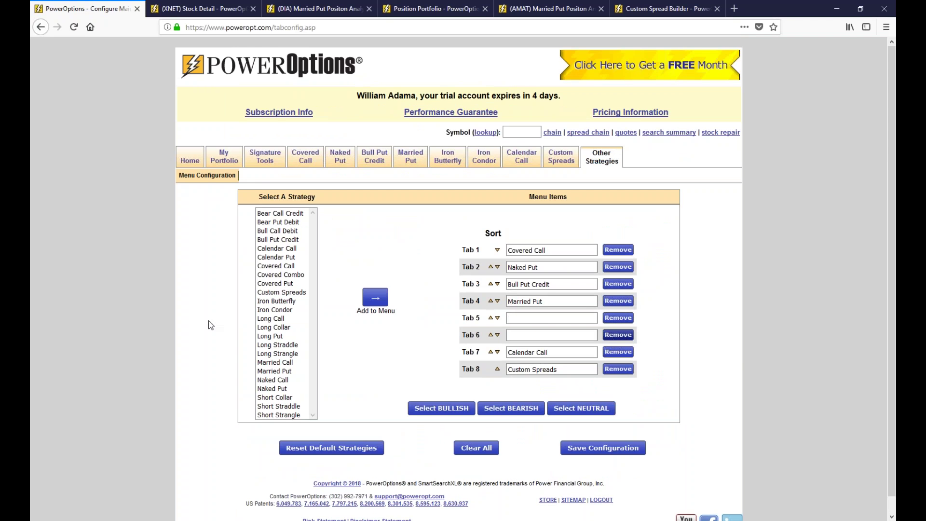
pyautogui.doubleClick(282, 231)
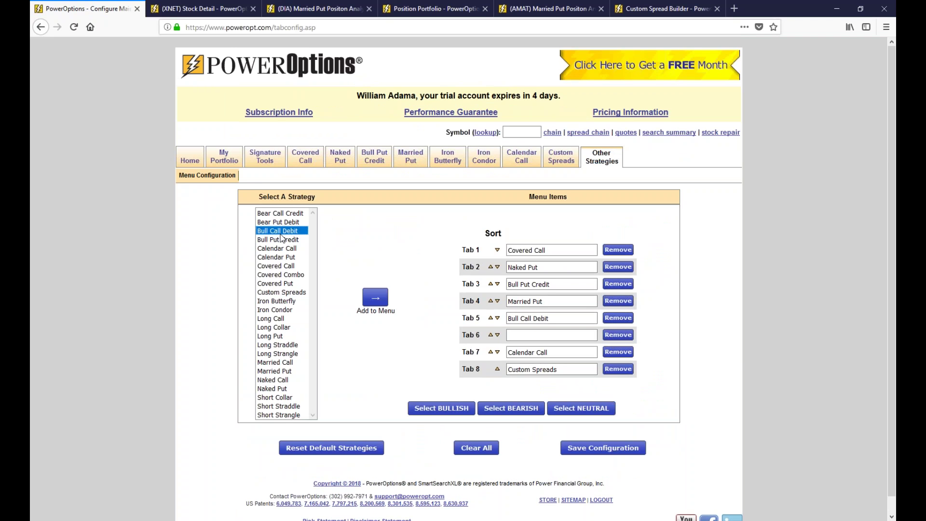
pyautogui.doubleClick(284, 248)
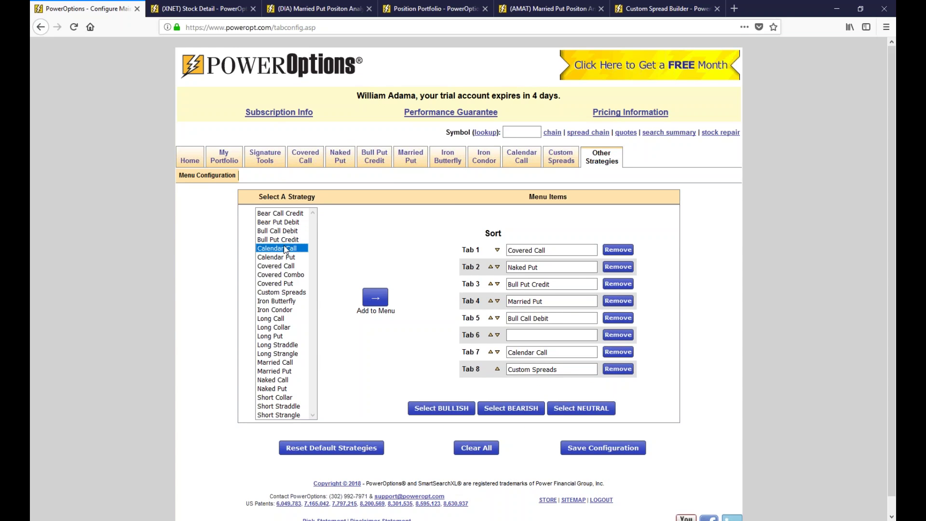
pyautogui.click(521, 233)
pyautogui.click(603, 448)
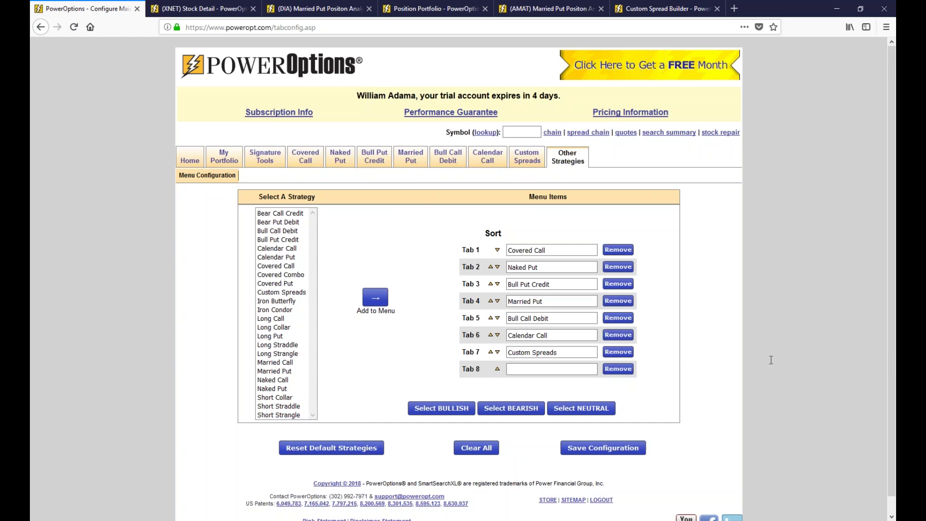
# Step: Open the Bull Call Debit home page and mark its payoff diagram with a dashed vertical line and circles at both bends
pyautogui.click(448, 156)
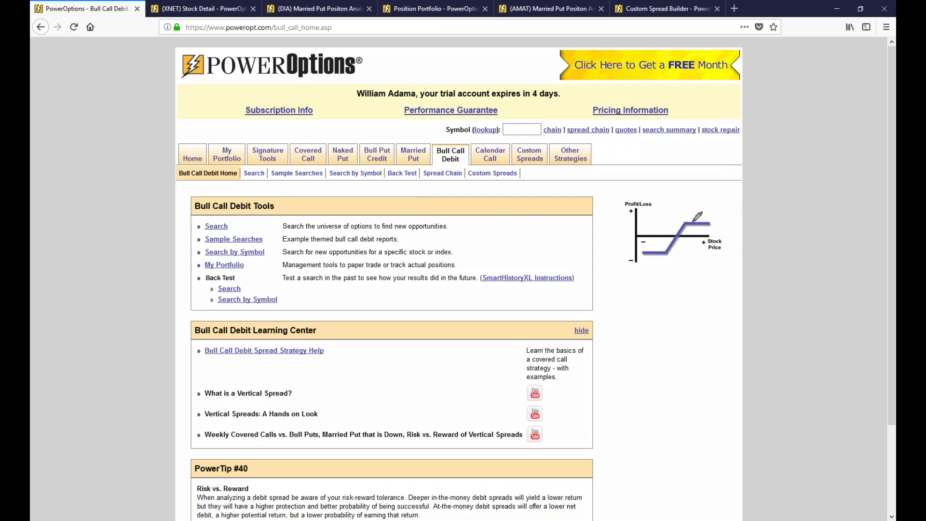
pyautogui.moveTo(686, 218); pyautogui.dragTo(693, 217)
pyautogui.moveTo(693, 222); pyautogui.dragTo(696, 265)
pyautogui.moveTo(696, 268); pyautogui.dragTo(696, 280)
pyautogui.moveTo(680, 209); pyautogui.dragTo(681, 215)
pyautogui.moveTo(668, 249)
pyautogui.mouseDown()
pyautogui.moveTo(655, 257)
pyautogui.moveTo(669, 251)
pyautogui.mouseUp()
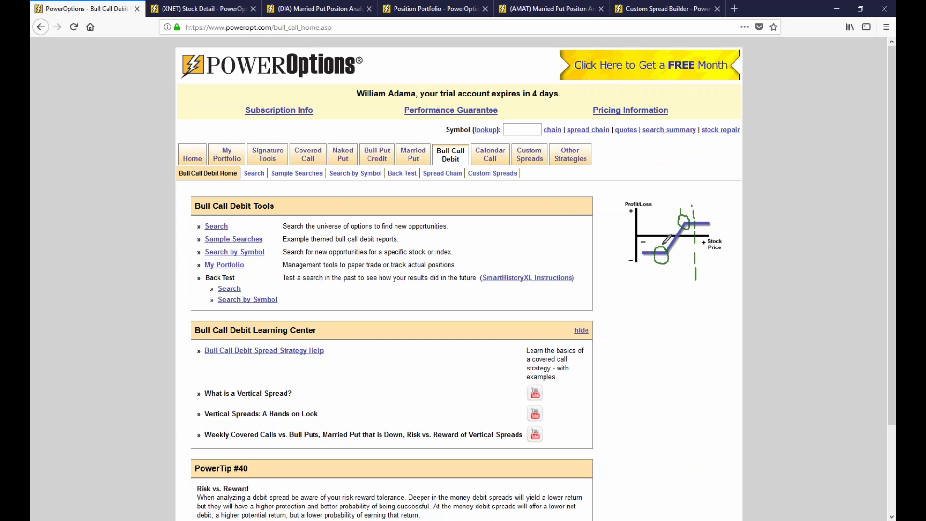
# Step: Draw arrows and curves linking the two circled strikes on the payoff diagram, and write "2/Dif" above it
pyautogui.moveTo(648, 188); pyautogui.dragTo(701, 216)
pyautogui.moveTo(661, 247)
pyautogui.mouseDown()
pyautogui.moveTo(664, 219)
pyautogui.moveTo(678, 218)
pyautogui.mouseUp()
pyautogui.moveTo(671, 259); pyautogui.dragTo(686, 228)
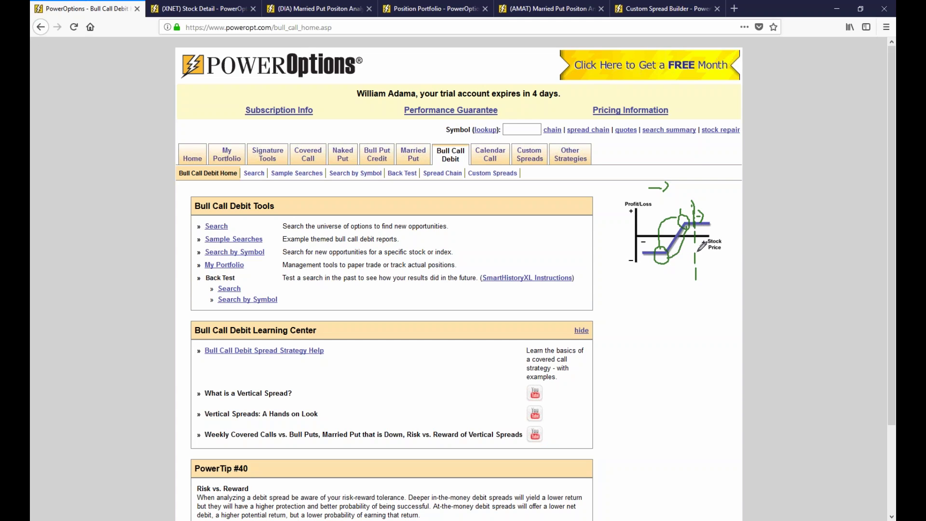
pyautogui.moveTo(676, 183)
pyautogui.mouseDown()
pyautogui.moveTo(679, 194)
pyautogui.moveTo(707, 196)
pyautogui.mouseUp()
# Step: Write the return formula "Diff - Net D" over "Net" beneath the payoff diagram
pyautogui.moveTo(636, 287)
pyautogui.mouseDown()
pyautogui.moveTo(633, 308)
pyautogui.moveTo(662, 303)
pyautogui.moveTo(664, 295)
pyautogui.moveTo(670, 304)
pyautogui.moveTo(676, 294)
pyautogui.moveTo(691, 307)
pyautogui.moveTo(705, 287)
pyautogui.moveTo(713, 305)
pyautogui.moveTo(724, 299)
pyautogui.mouseUp()
pyautogui.click(658, 292)
pyautogui.click(659, 302)
pyautogui.moveTo(719, 293)
pyautogui.mouseDown()
pyautogui.moveTo(719, 307)
pyautogui.moveTo(734, 312)
pyautogui.moveTo(725, 316)
pyautogui.mouseUp()
pyautogui.moveTo(628, 321); pyautogui.dragTo(736, 319)
pyautogui.moveTo(655, 341); pyautogui.dragTo(702, 330)
pyautogui.moveTo(696, 327); pyautogui.dragTo(695, 338)
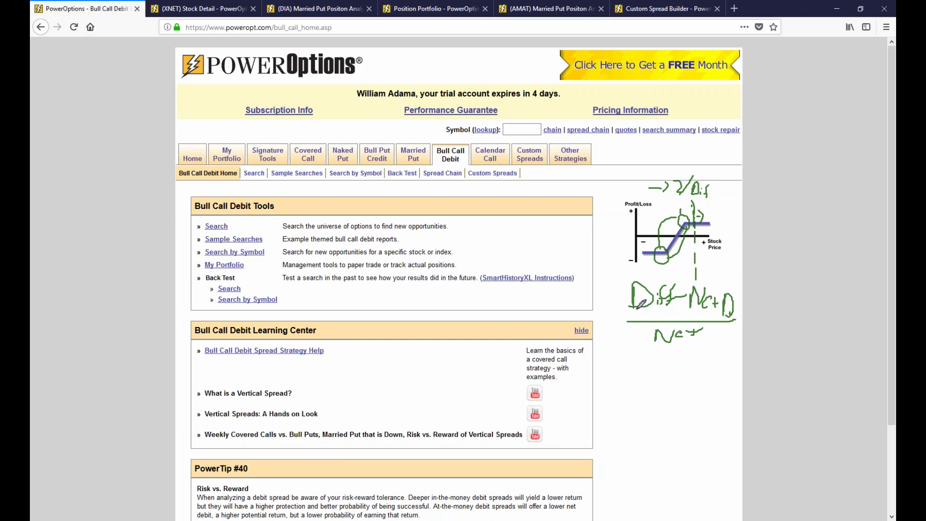
# Step: Write the example figures 5, 38 and 4.20 above the payoff diagram, and erase all drawings
pyautogui.moveTo(586, 174); pyautogui.dragTo(580, 194)
pyautogui.moveTo(586, 173)
pyautogui.mouseDown()
pyautogui.moveTo(622, 161)
pyautogui.moveTo(625, 169)
pyautogui.moveTo(683, 166)
pyautogui.moveTo(684, 151)
pyautogui.mouseUp()
pyautogui.click(648, 160)
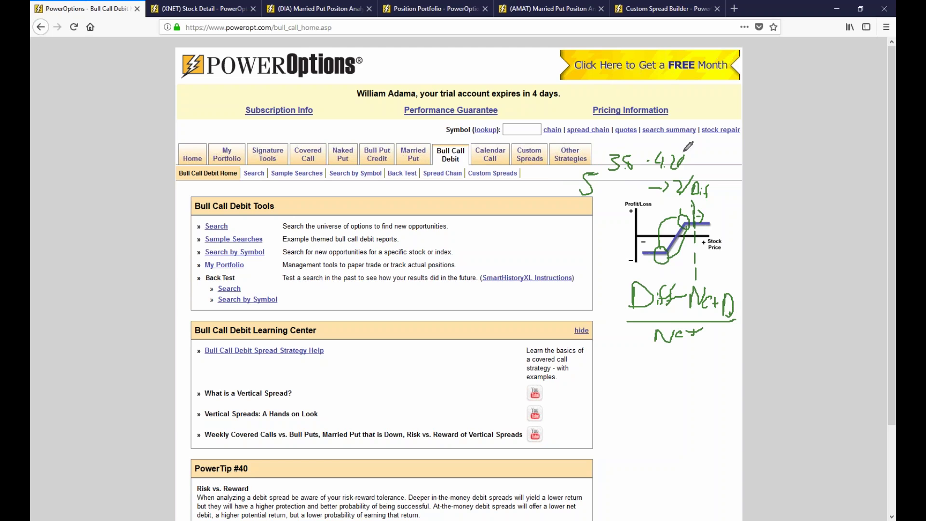
pyautogui.moveTo(670, 225)
pyautogui.mouseDown()
pyautogui.moveTo(699, 205)
pyautogui.moveTo(695, 215)
pyautogui.mouseUp()
pyautogui.press('e')
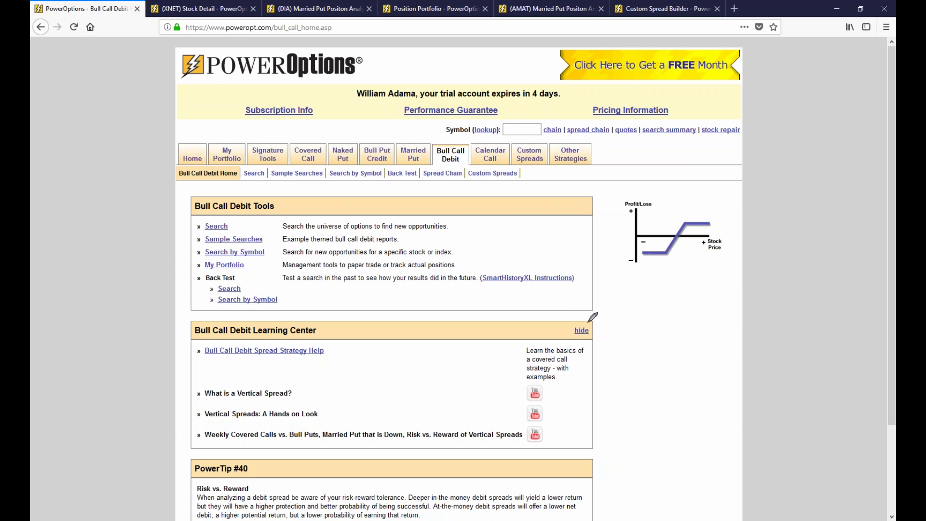
# Step: Circle the payoff diagram and open the Bull Call Debit search results
pyautogui.moveTo(684, 211)
pyautogui.mouseDown()
pyautogui.moveTo(657, 213)
pyautogui.moveTo(647, 253)
pyautogui.moveTo(714, 222)
pyautogui.moveTo(674, 209)
pyautogui.mouseUp()
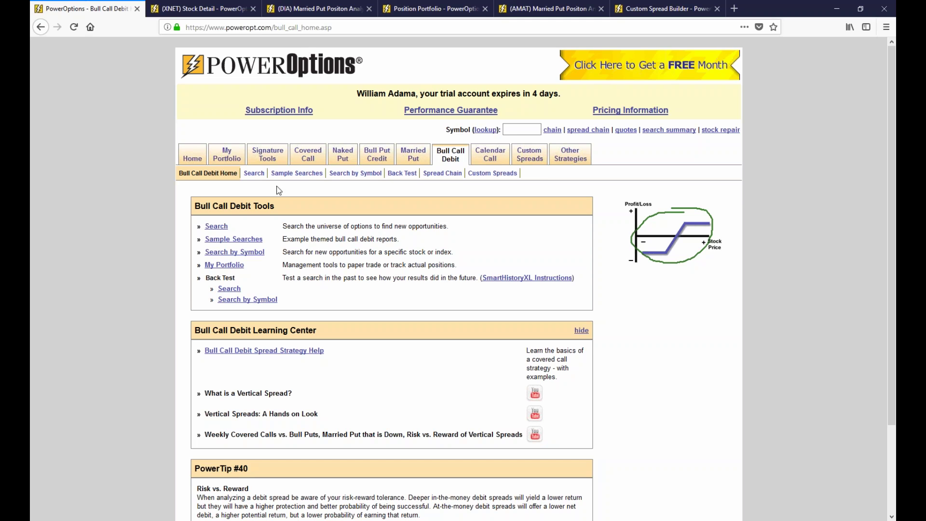
pyautogui.click(255, 173)
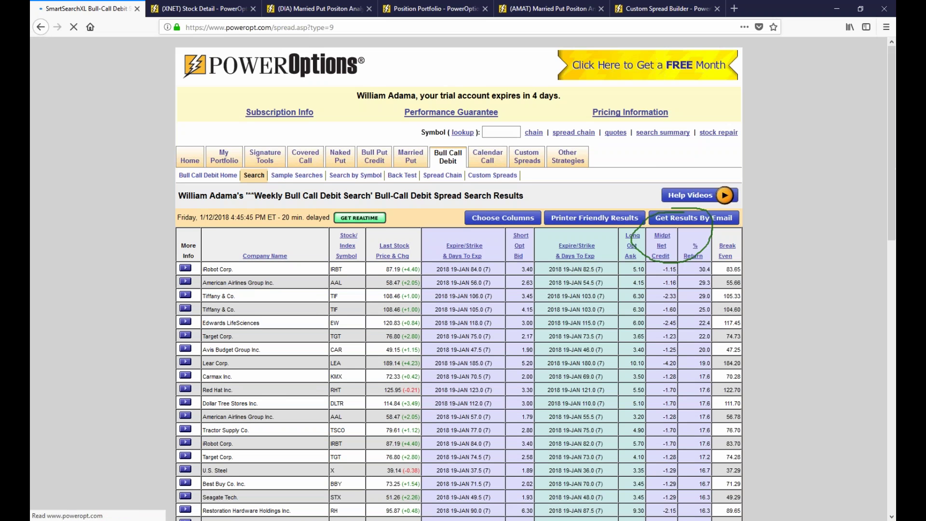
pyautogui.scroll(-2, 458, 289)
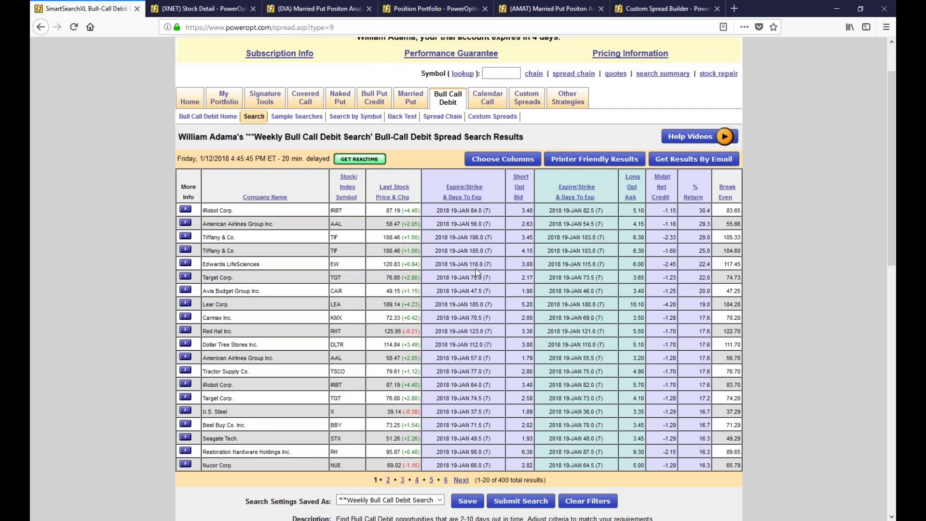
# Step: Examine the stock price and short call strike of the first iRobot spread in the search results
pyautogui.moveTo(435, 210); pyautogui.dragTo(491, 210)
pyautogui.moveTo(385, 211); pyautogui.dragTo(450, 213)
pyautogui.scroll(-3, 415, 437)
pyautogui.scroll(1, 434, 433)
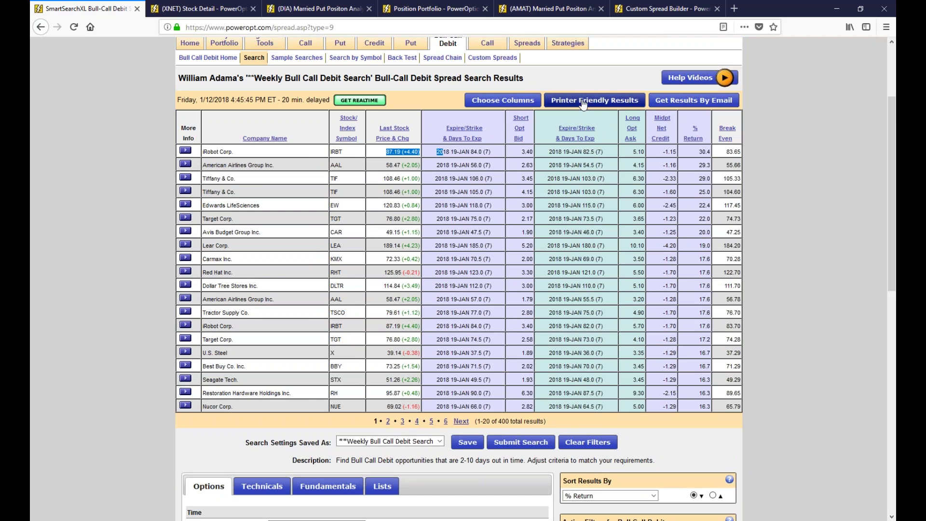
# Step: Add the Delta Ratio, Probability Above, Short Option Delta and Long Option Delta columns to the results and save the column settings
pyautogui.click(529, 100)
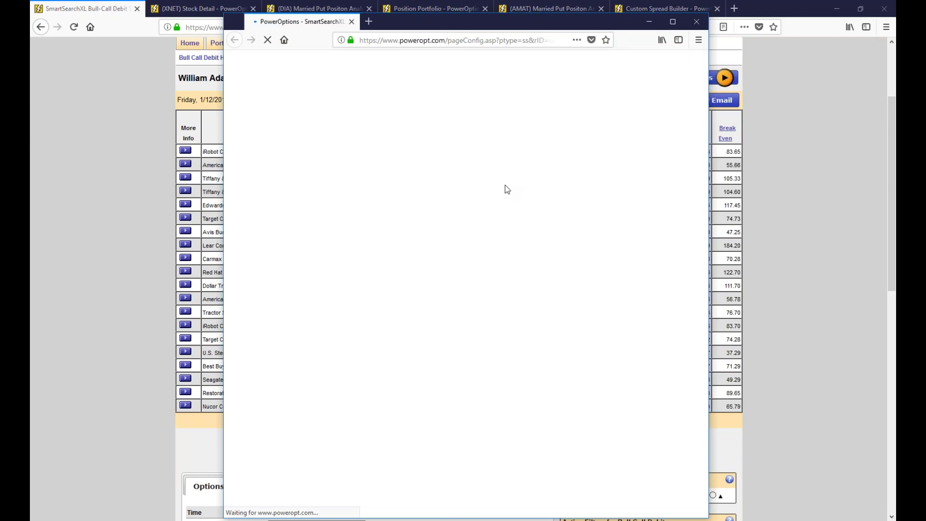
pyautogui.scroll(-5, 424, 286)
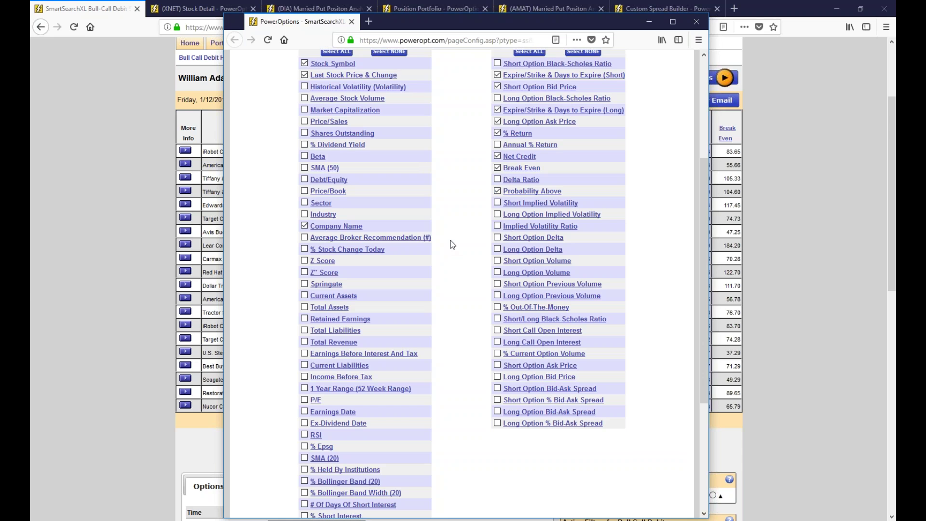
pyautogui.click(498, 249)
pyautogui.scroll(-5, 488, 285)
pyautogui.click(561, 439)
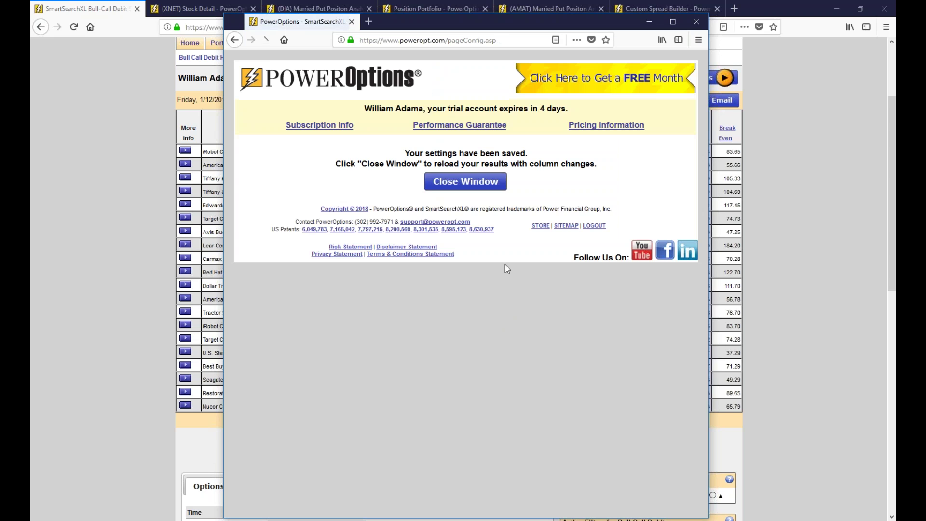
pyautogui.click(475, 180)
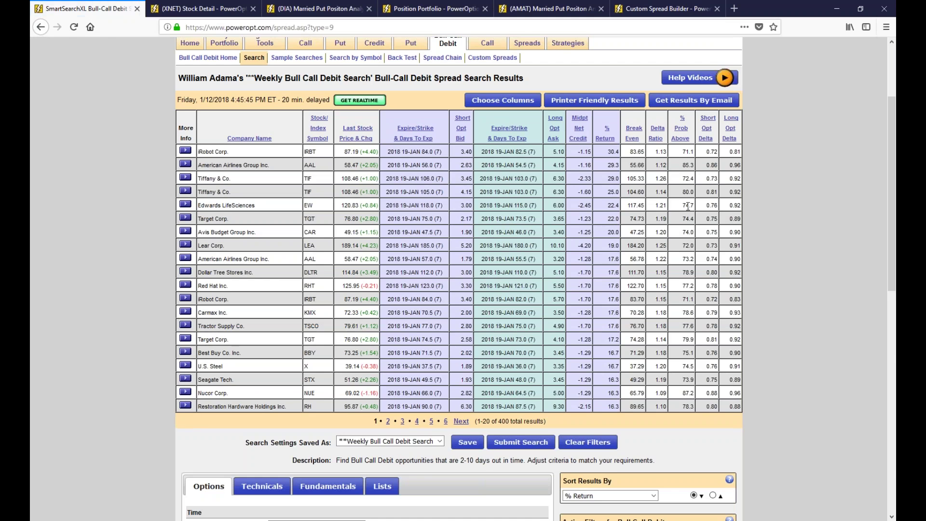
# Step: Highlight the Short Opt Delta column in yellow, circle iRobot's 0.72 delta and 84.0 strike, and write "72%" beside the table
pyautogui.moveTo(712, 152); pyautogui.dragTo(718, 152)
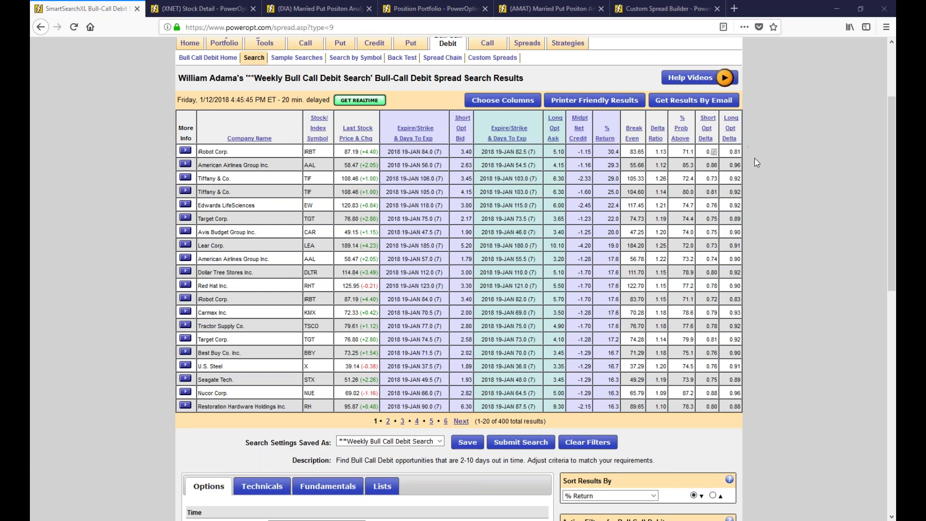
pyautogui.moveTo(719, 165); pyautogui.dragTo(712, 165)
pyautogui.moveTo(705, 145); pyautogui.dragTo(705, 403)
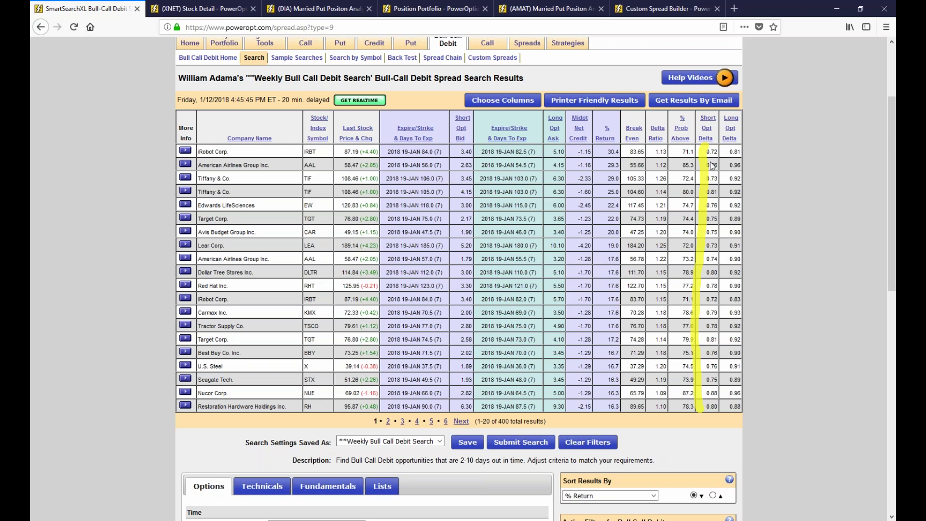
pyautogui.moveTo(717, 147)
pyautogui.mouseDown()
pyautogui.moveTo(703, 153)
pyautogui.moveTo(717, 148)
pyautogui.mouseUp()
pyautogui.moveTo(424, 145)
pyautogui.mouseDown()
pyautogui.moveTo(419, 154)
pyautogui.moveTo(446, 145)
pyautogui.moveTo(424, 148)
pyautogui.mouseUp()
pyautogui.moveTo(83, 136)
pyautogui.mouseDown()
pyautogui.moveTo(104, 137)
pyautogui.moveTo(96, 157)
pyautogui.moveTo(112, 143)
pyautogui.moveTo(119, 152)
pyautogui.moveTo(126, 137)
pyautogui.moveTo(143, 155)
pyautogui.mouseUp()
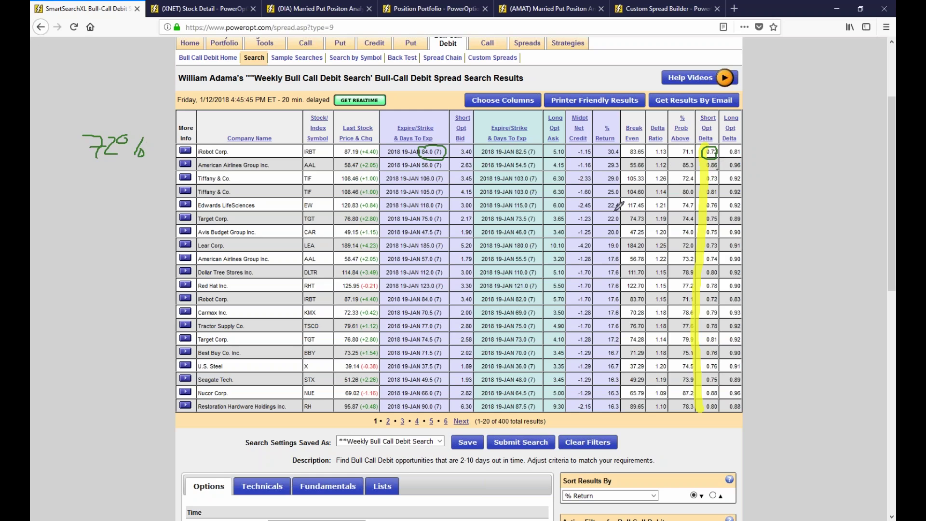
# Step: Write "86%" under "72%" beside the table and underline the AAL symbol and 56.0 strike of the first American Airlines spread
pyautogui.moveTo(100, 178)
pyautogui.mouseDown()
pyautogui.moveTo(99, 193)
pyautogui.moveTo(97, 180)
pyautogui.moveTo(110, 191)
pyautogui.moveTo(120, 175)
pyautogui.moveTo(127, 203)
pyautogui.mouseUp()
pyautogui.moveTo(134, 191); pyautogui.dragTo(134, 195)
pyautogui.moveTo(419, 172); pyautogui.dragTo(442, 169)
pyautogui.moveTo(305, 170); pyautogui.dragTo(338, 168)
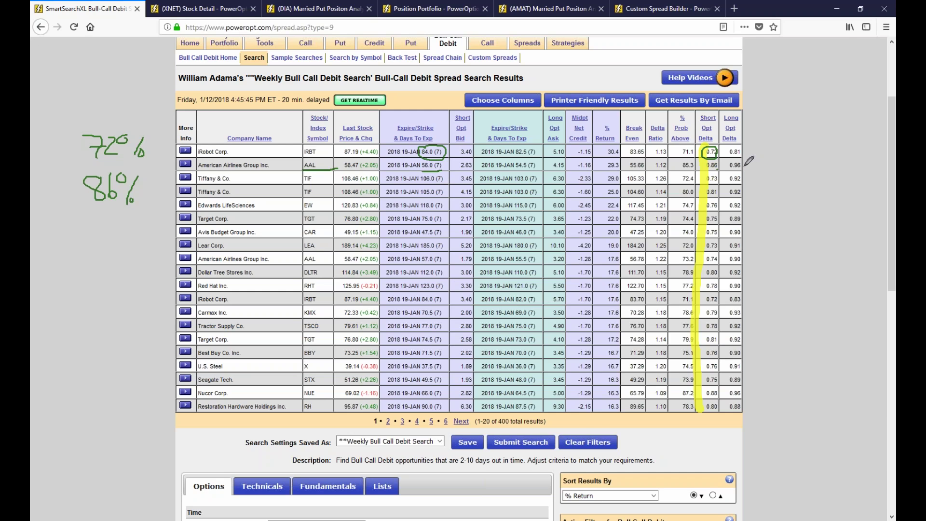
# Step: Circle the top Delta Ratio and % Return values and iRobot's net credit and strikes, then erase all the annotations
pyautogui.moveTo(665, 142)
pyautogui.mouseDown()
pyautogui.moveTo(653, 145)
pyautogui.moveTo(655, 270)
pyautogui.moveTo(666, 256)
pyautogui.moveTo(668, 144)
pyautogui.moveTo(622, 140)
pyautogui.moveTo(603, 176)
pyautogui.moveTo(634, 183)
pyautogui.moveTo(618, 143)
pyautogui.mouseUp()
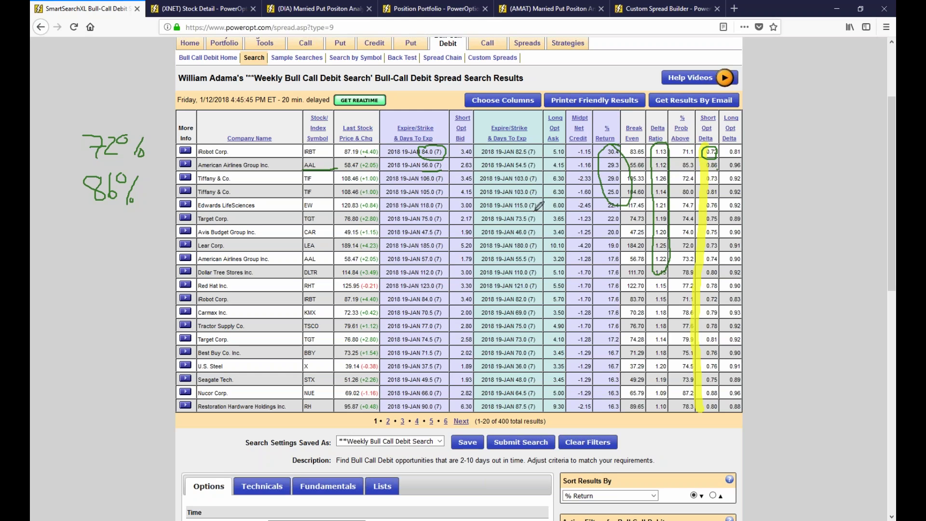
pyautogui.moveTo(600, 148)
pyautogui.mouseDown()
pyautogui.moveTo(569, 155)
pyautogui.moveTo(602, 146)
pyautogui.mouseUp()
pyautogui.moveTo(662, 153); pyautogui.dragTo(662, 184)
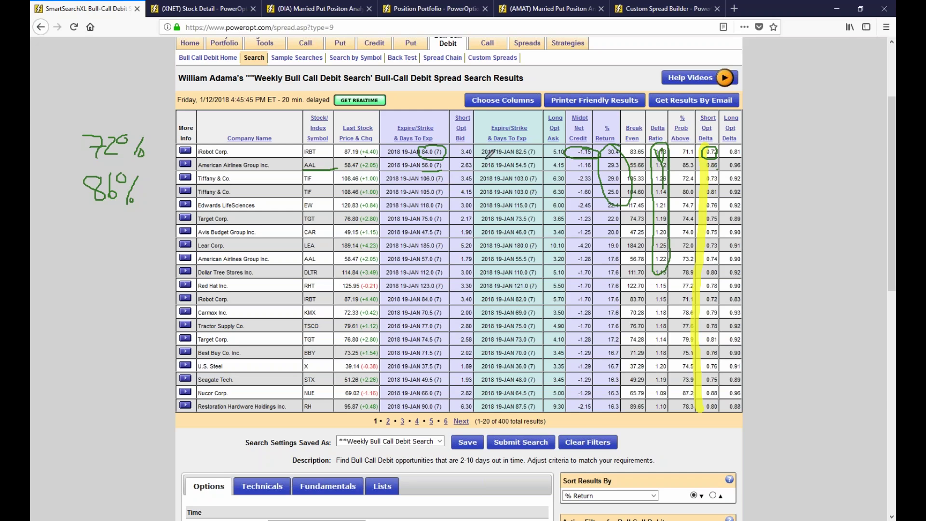
pyautogui.moveTo(411, 156)
pyautogui.mouseDown()
pyautogui.moveTo(550, 158)
pyautogui.moveTo(432, 142)
pyautogui.moveTo(414, 149)
pyautogui.mouseUp()
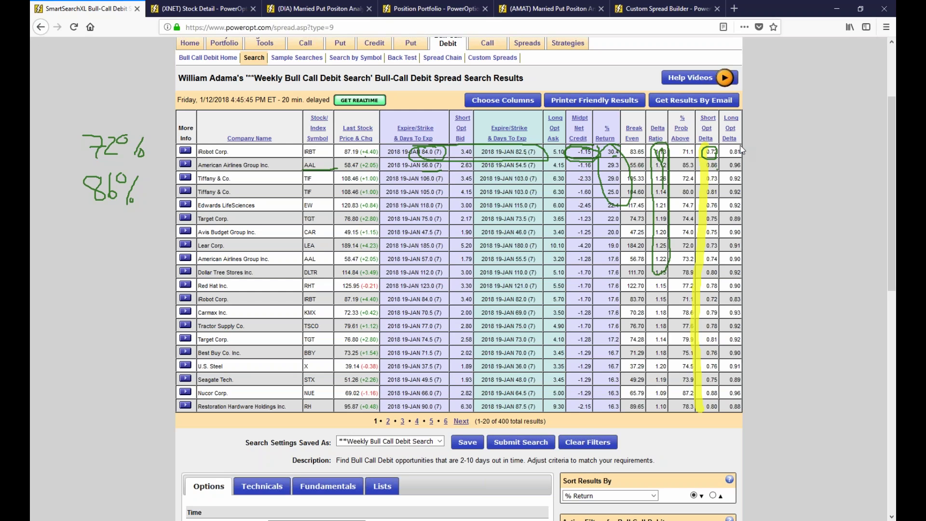
pyautogui.press('e')
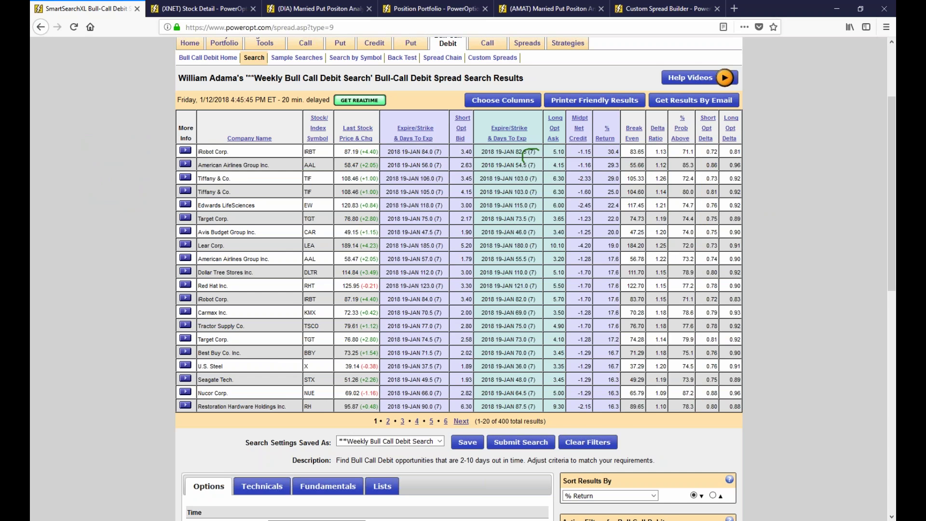
# Step: Examine the Probability filter of 70, and compare the first iRobot spread's probability and strikes with the % Return values down the list
pyautogui.scroll(-10, 502, 345)
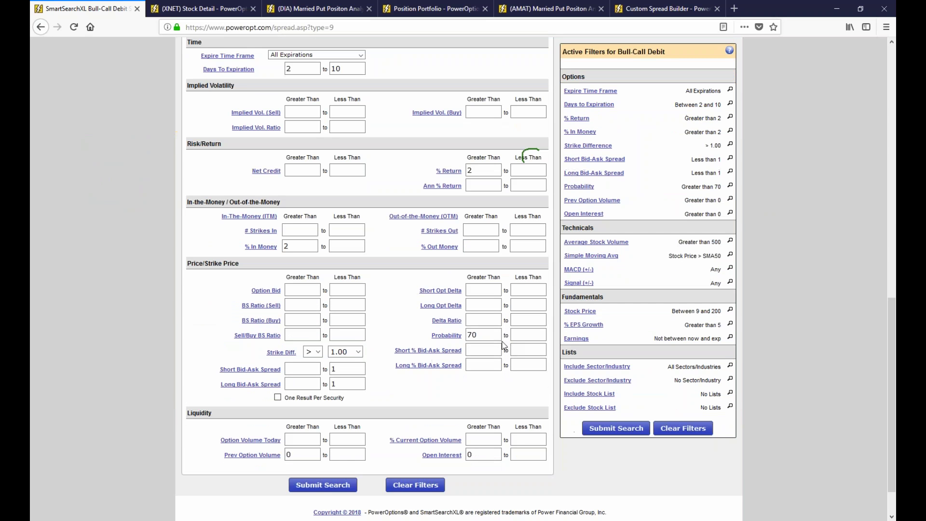
pyautogui.doubleClick(474, 335)
pyautogui.press('Return')
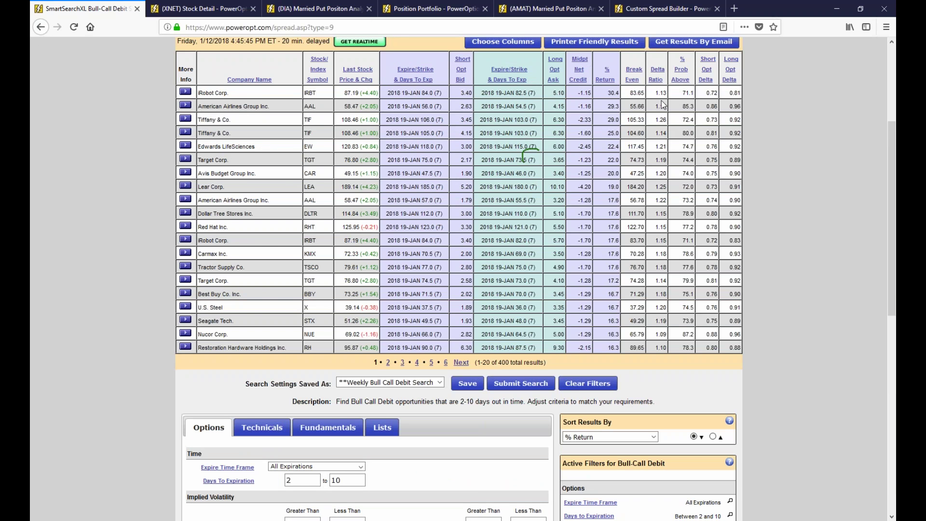
pyautogui.moveTo(682, 93); pyautogui.dragTo(693, 93)
pyautogui.moveTo(413, 92); pyautogui.dragTo(536, 93)
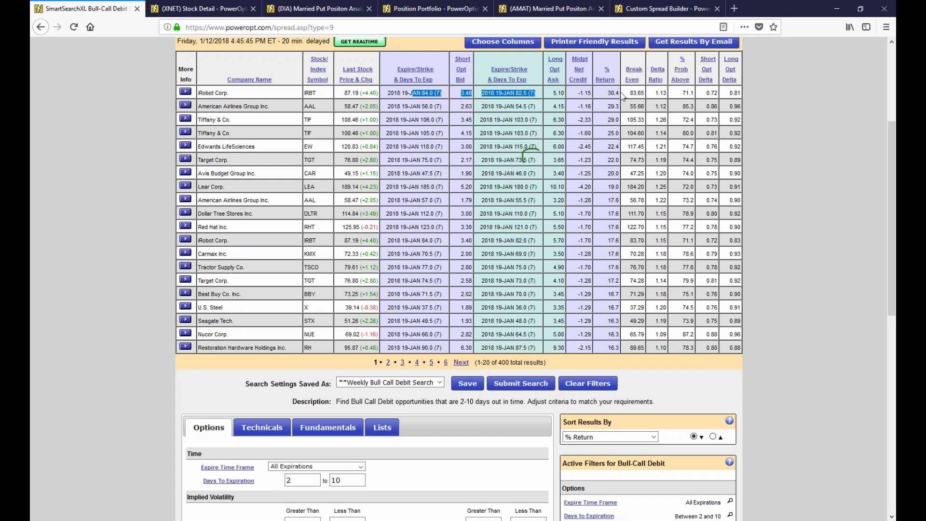
pyautogui.doubleClick(611, 214)
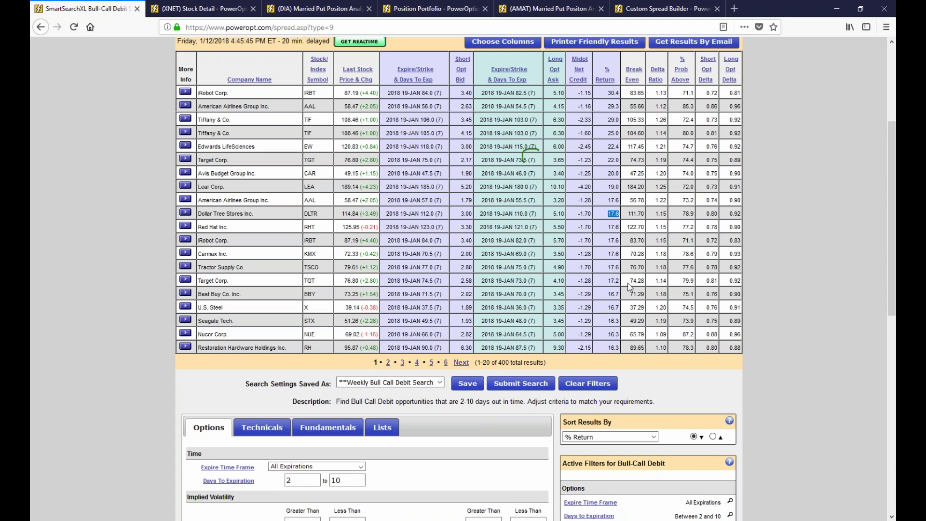
# Step: Check the Earnings condition among the active Bull-Call Debit filters and return to the search results
pyautogui.scroll(-8, 629, 281)
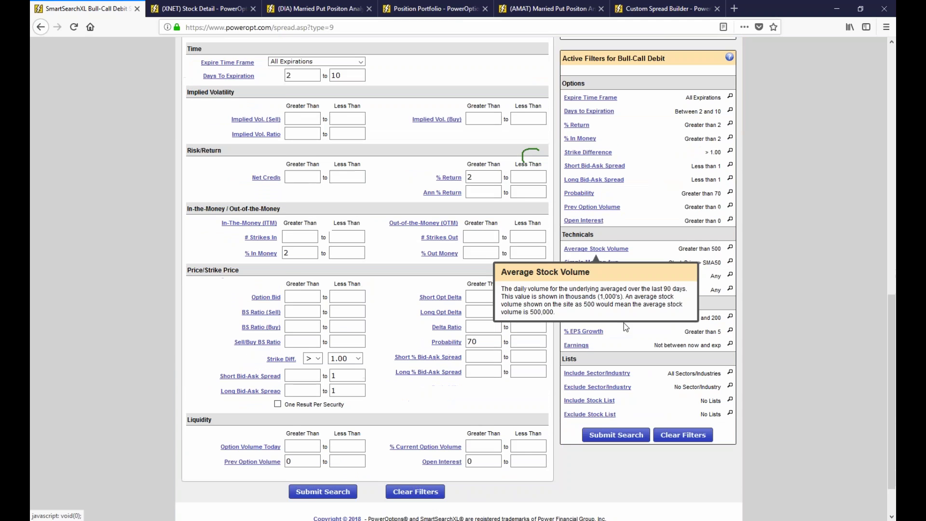
pyautogui.moveTo(653, 338); pyautogui.dragTo(719, 337)
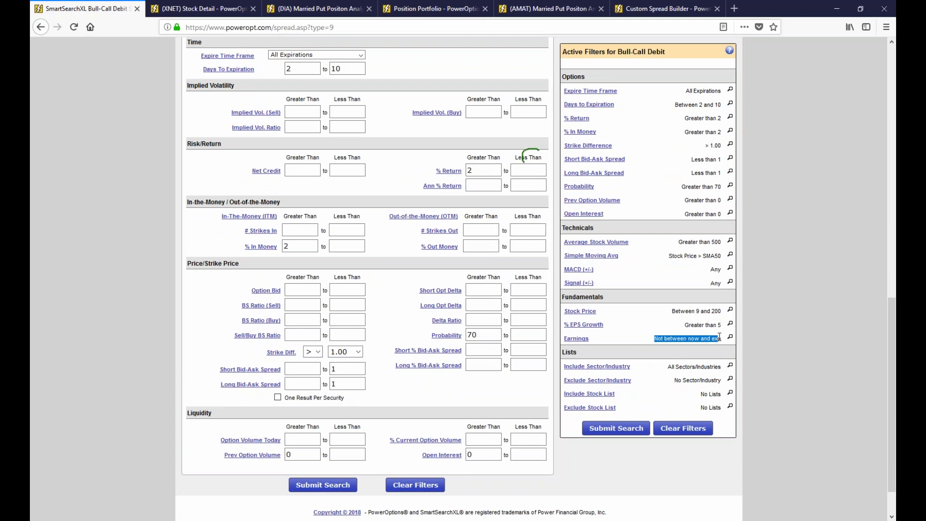
pyautogui.click(624, 311)
pyautogui.scroll(2, 624, 313)
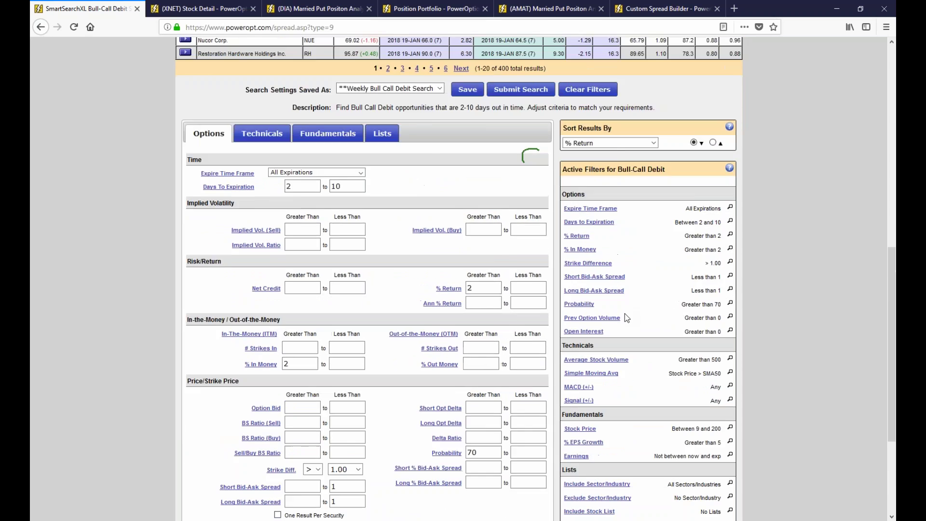
pyautogui.scroll(4, 624, 313)
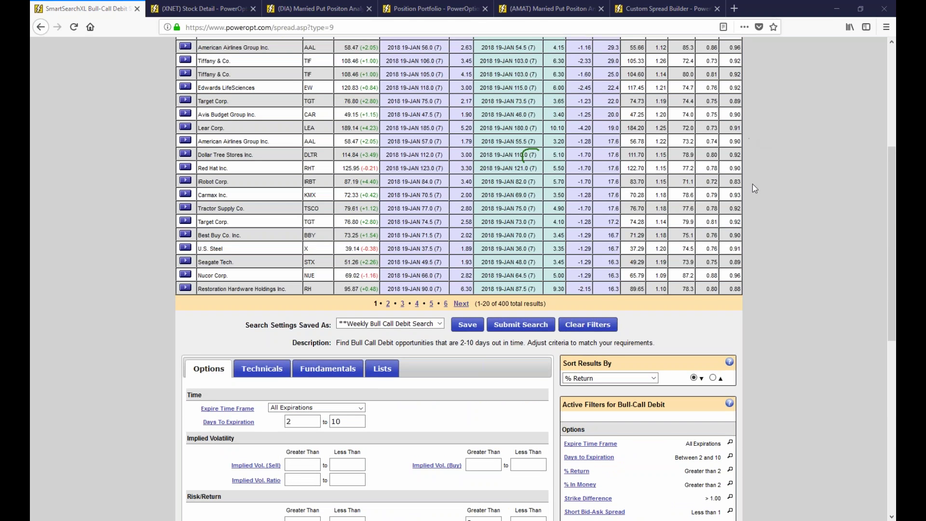
pyautogui.scroll(3, 750, 201)
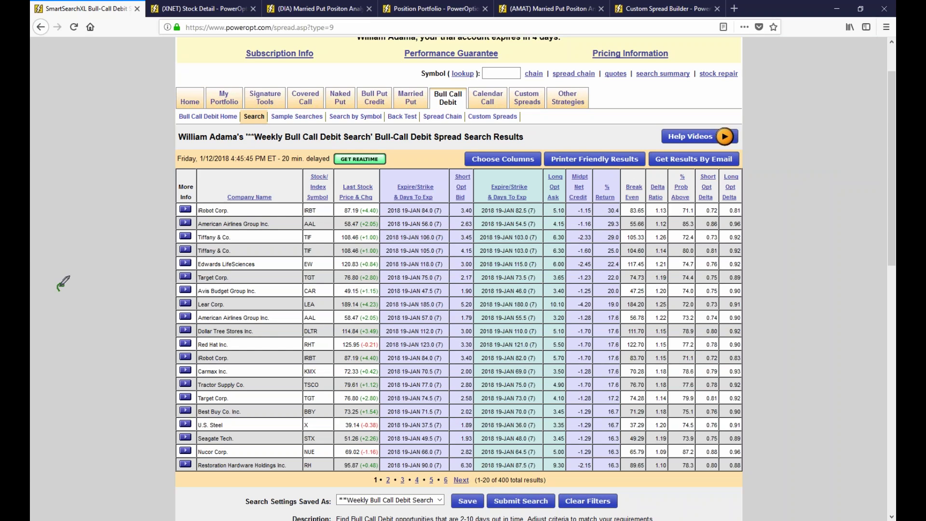
# Step: Draw a payoff line beside the results table, label its lower end "3-6" and upper bend, write "1.6" above, and retrace the line
pyautogui.moveTo(60, 284)
pyautogui.mouseDown()
pyautogui.moveTo(123, 202)
pyautogui.moveTo(176, 201)
pyautogui.mouseUp()
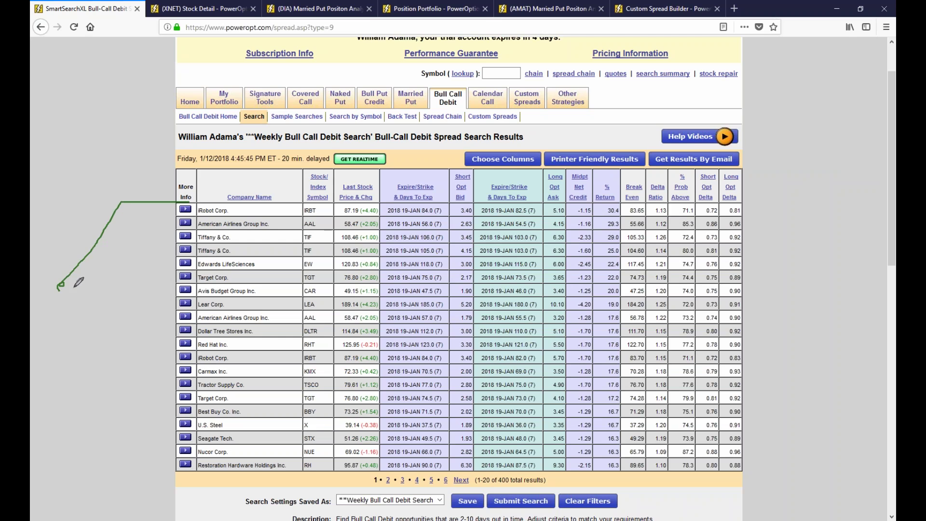
pyautogui.moveTo(68, 286)
pyautogui.mouseDown()
pyautogui.moveTo(75, 304)
pyautogui.moveTo(42, 313)
pyautogui.moveTo(61, 305)
pyautogui.mouseUp()
pyautogui.moveTo(126, 198); pyautogui.dragTo(159, 184)
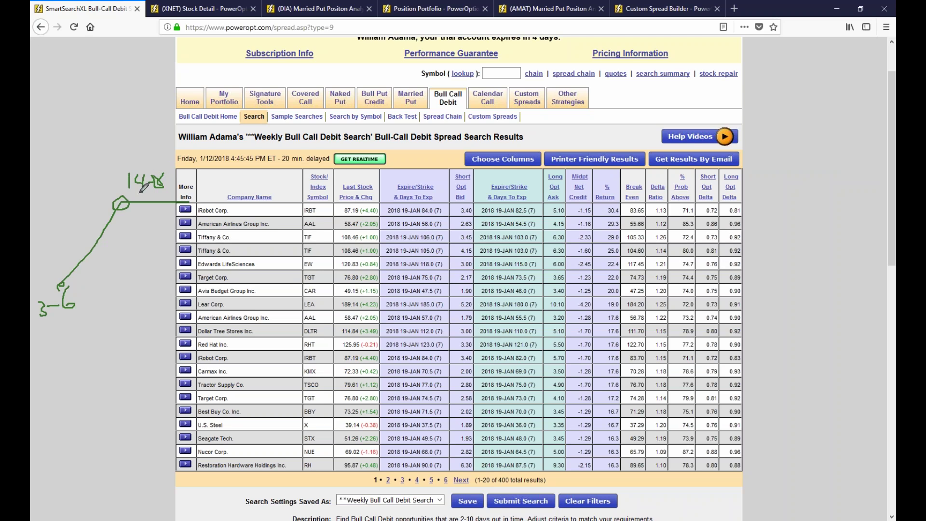
pyautogui.click(124, 129)
pyautogui.moveTo(116, 114)
pyautogui.mouseDown()
pyautogui.moveTo(116, 131)
pyautogui.moveTo(153, 124)
pyautogui.mouseUp()
pyautogui.moveTo(63, 277)
pyautogui.mouseDown()
pyautogui.moveTo(127, 198)
pyautogui.moveTo(174, 189)
pyautogui.moveTo(167, 180)
pyautogui.mouseUp()
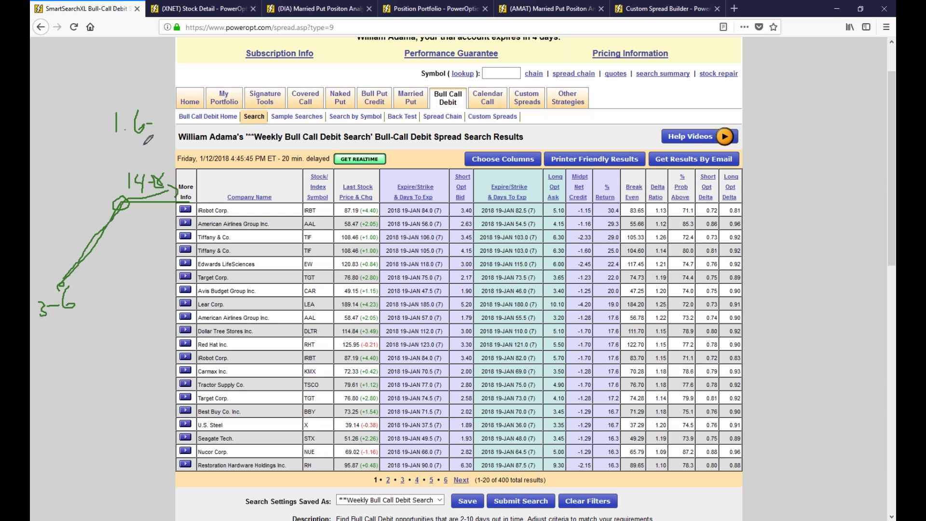
# Step: Write "60%" below the lower end of the payoff sketch and add small arrows beside both ends of the line
pyautogui.moveTo(62, 322)
pyautogui.mouseDown()
pyautogui.moveTo(56, 339)
pyautogui.moveTo(61, 333)
pyautogui.mouseUp()
pyautogui.moveTo(78, 326)
pyautogui.mouseDown()
pyautogui.moveTo(72, 339)
pyautogui.moveTo(89, 326)
pyautogui.moveTo(95, 346)
pyautogui.mouseUp()
pyautogui.moveTo(80, 302); pyautogui.dragTo(94, 312)
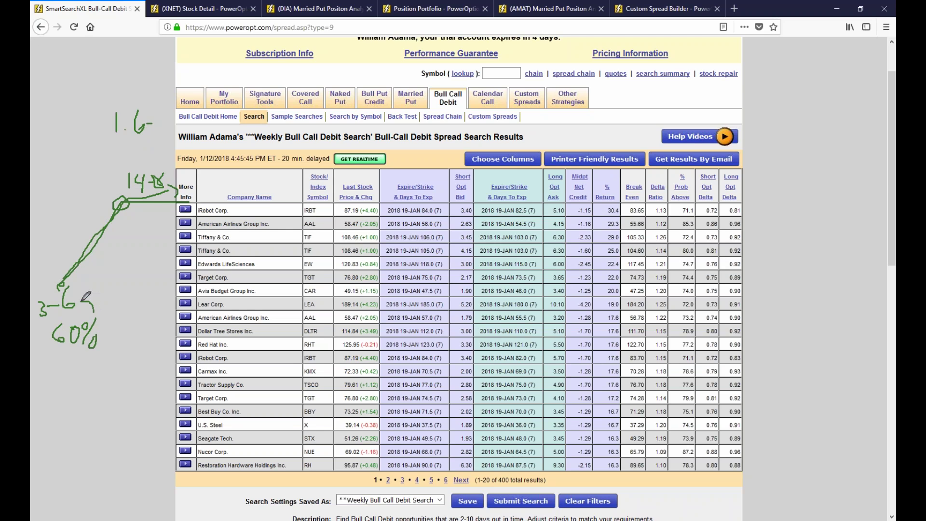
pyautogui.moveTo(140, 210); pyautogui.dragTo(155, 212)
# Step: Circle the iRobot and American Airlines spreads in the top rows, sketch a rising payoff line over them, and underline iRobot's strikes
pyautogui.moveTo(647, 195)
pyautogui.mouseDown()
pyautogui.moveTo(408, 186)
pyautogui.moveTo(598, 230)
pyautogui.moveTo(586, 177)
pyautogui.mouseUp()
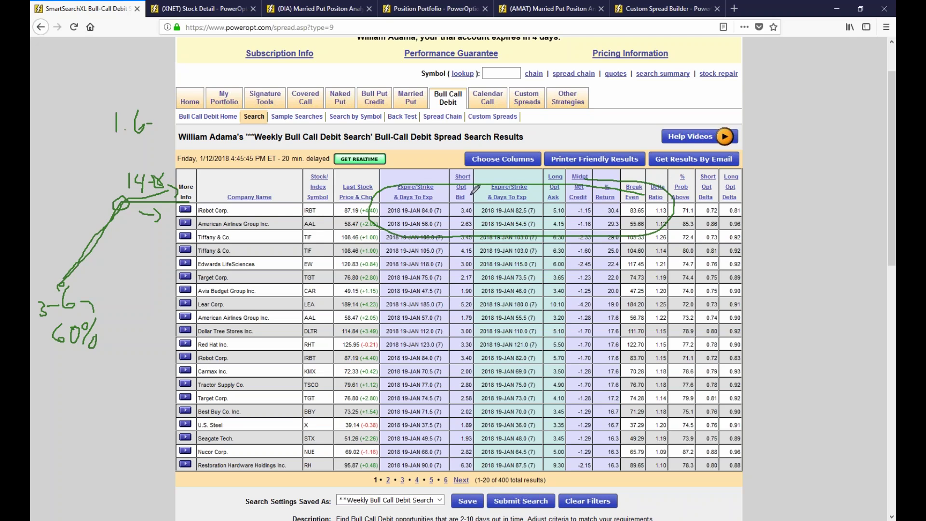
pyautogui.moveTo(460, 198)
pyautogui.mouseDown()
pyautogui.moveTo(526, 161)
pyautogui.moveTo(526, 175)
pyautogui.moveTo(550, 150)
pyautogui.moveTo(602, 136)
pyautogui.mouseUp()
pyautogui.moveTo(529, 207); pyautogui.dragTo(436, 211)
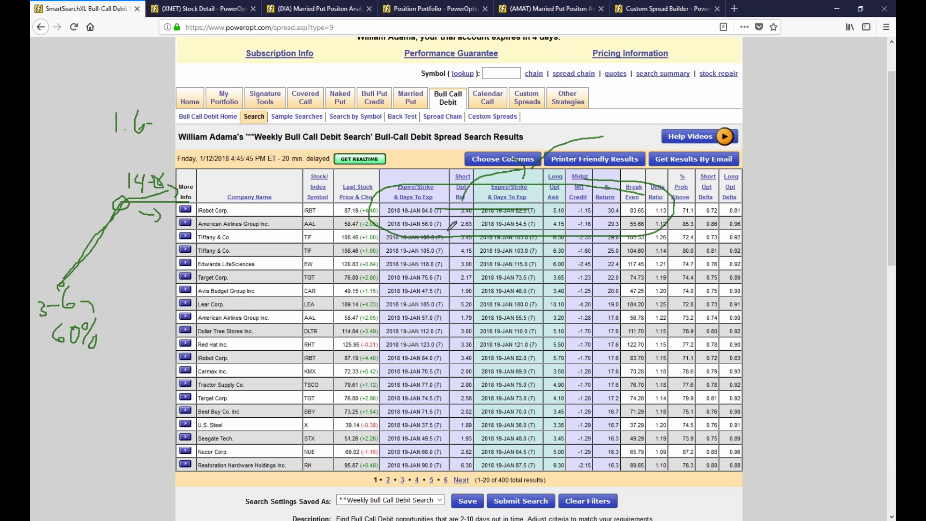
# Step: Add arrows and a delta triangle beside "60%", circle the "1.6" note, and clear all the drawings
pyautogui.moveTo(73, 324)
pyautogui.mouseDown()
pyautogui.moveTo(113, 296)
pyautogui.moveTo(120, 337)
pyautogui.moveTo(145, 304)
pyautogui.moveTo(130, 313)
pyautogui.mouseUp()
pyautogui.click(138, 331)
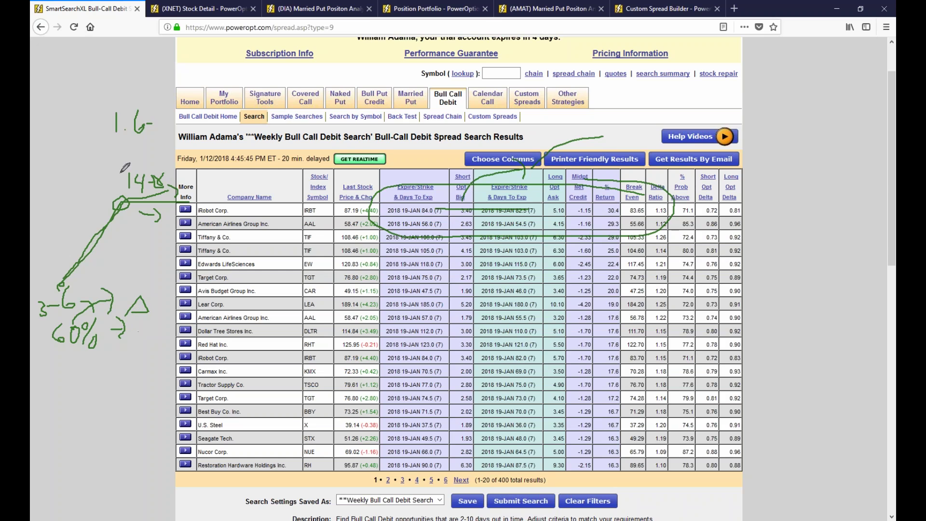
pyautogui.moveTo(135, 102)
pyautogui.mouseDown()
pyautogui.moveTo(153, 119)
pyautogui.moveTo(145, 109)
pyautogui.mouseUp()
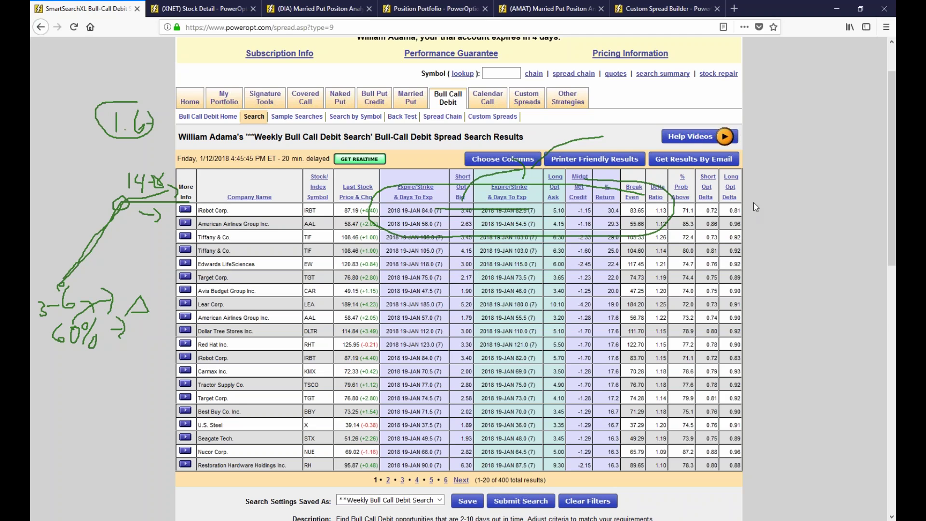
pyautogui.press('Escape')
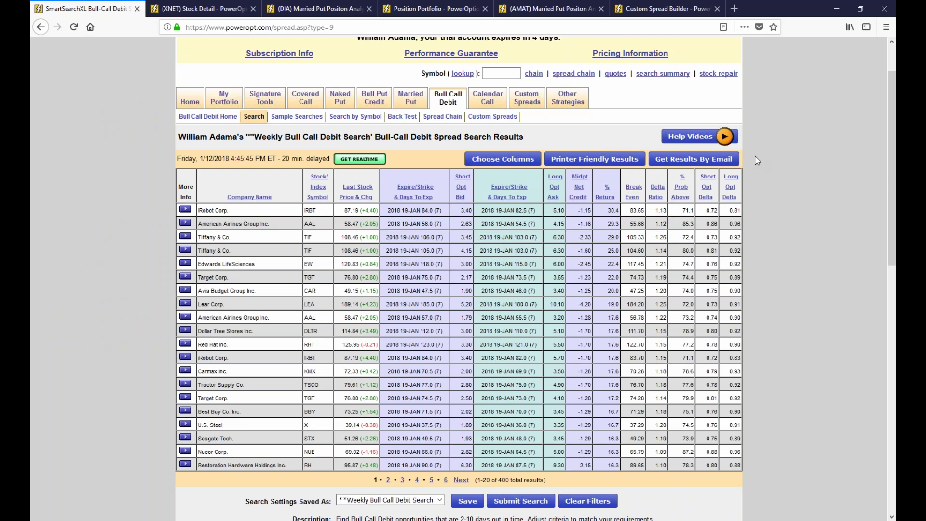
# Step: Open the profit/loss chart for the first iRobot spread in the search results
pyautogui.click(184, 211)
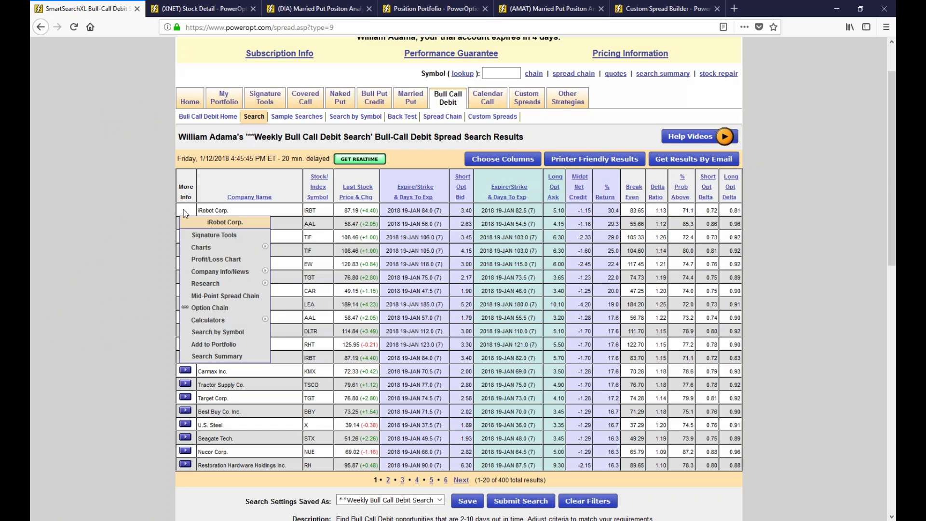
pyautogui.moveTo(212, 247)
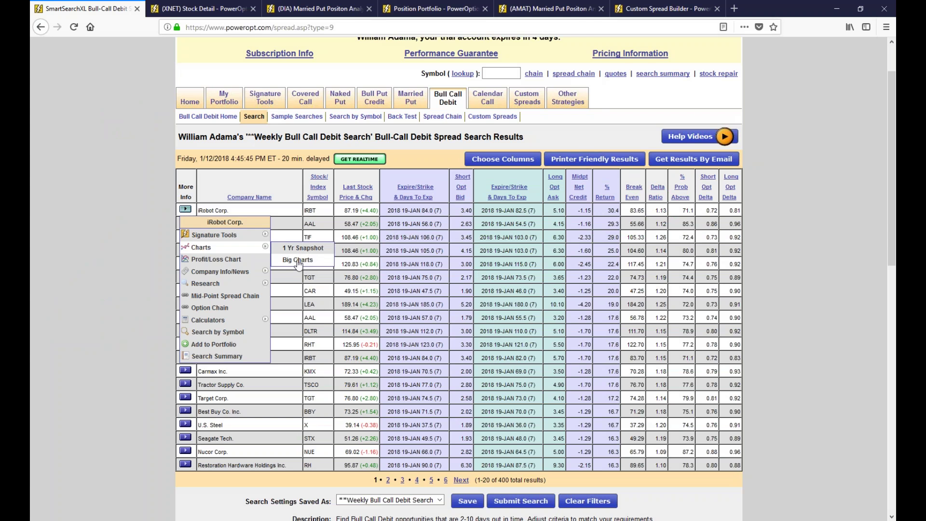
pyautogui.click(257, 263)
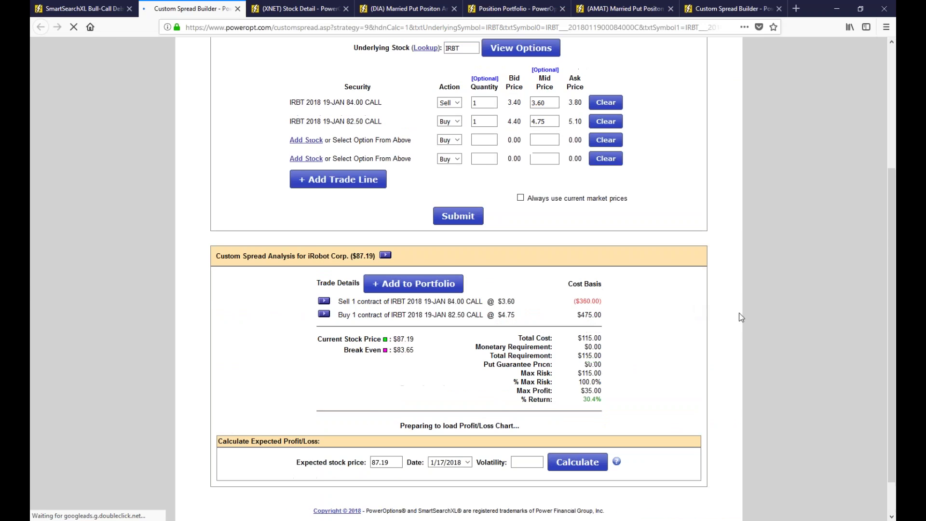
# Step: Examine the iRobot spread's trade details, total cost, max profit, % return and profit/loss chart
pyautogui.scroll(-3, 458, 280)
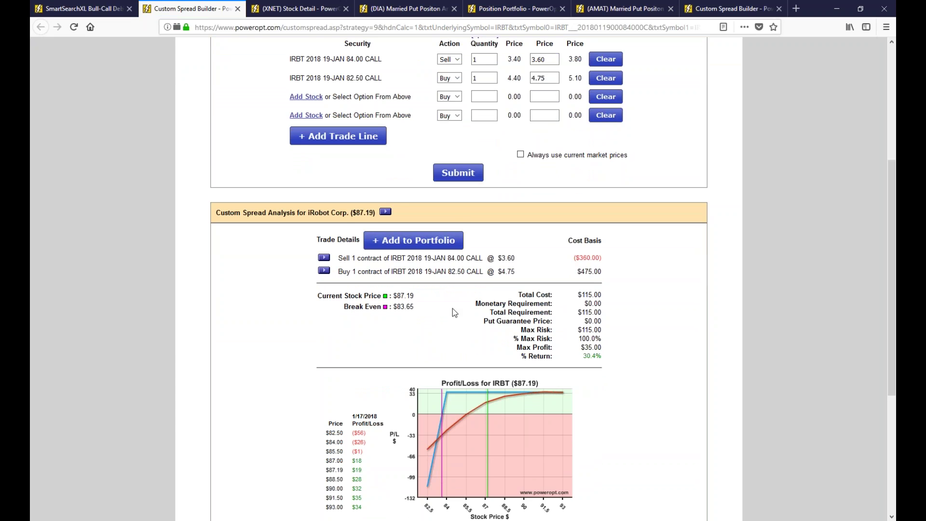
pyautogui.moveTo(448, 258); pyautogui.dragTo(603, 295)
pyautogui.moveTo(581, 347); pyautogui.dragTo(594, 347)
pyautogui.moveTo(499, 397)
# Step: Clear the 84.00 and 82.50 call legs from the spread builder and list the available IRBT option expirations
pyautogui.scroll(1, 658, 323)
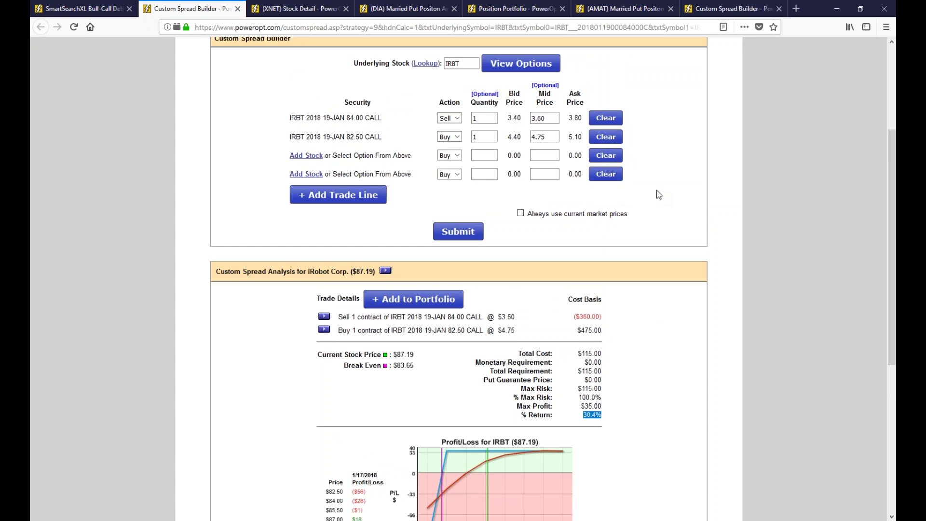
pyautogui.click(606, 136)
pyautogui.click(606, 118)
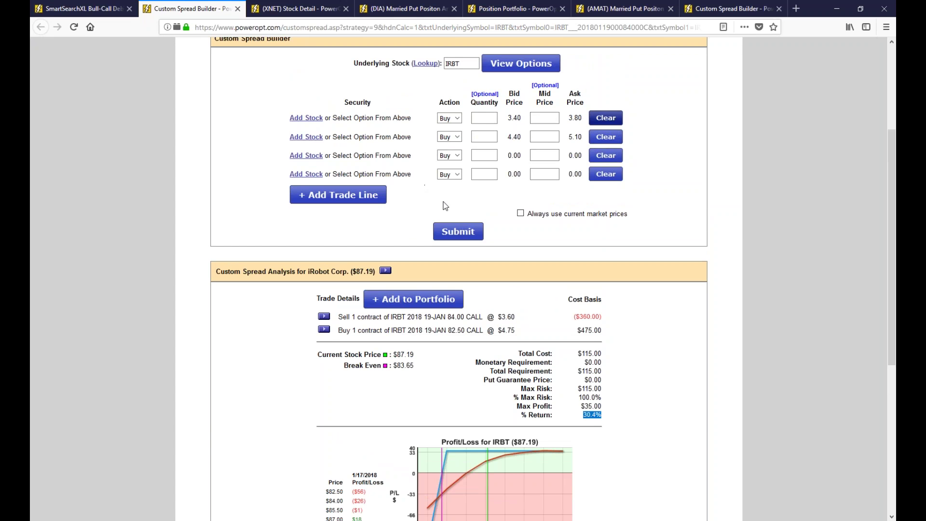
pyautogui.click(487, 68)
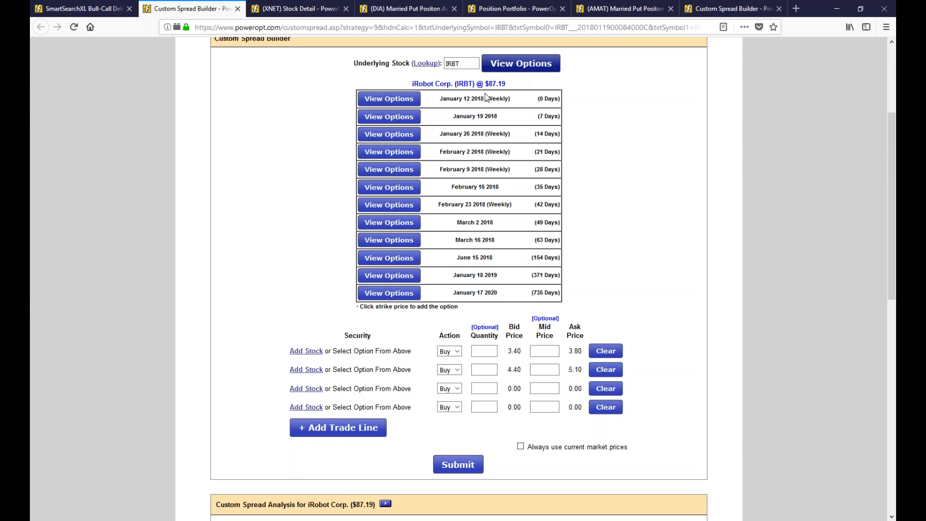
# Step: Compare the January 19, February 16, March 2 and March 16 2018 expirations in the IRBT list
pyautogui.tripleClick(446, 188)
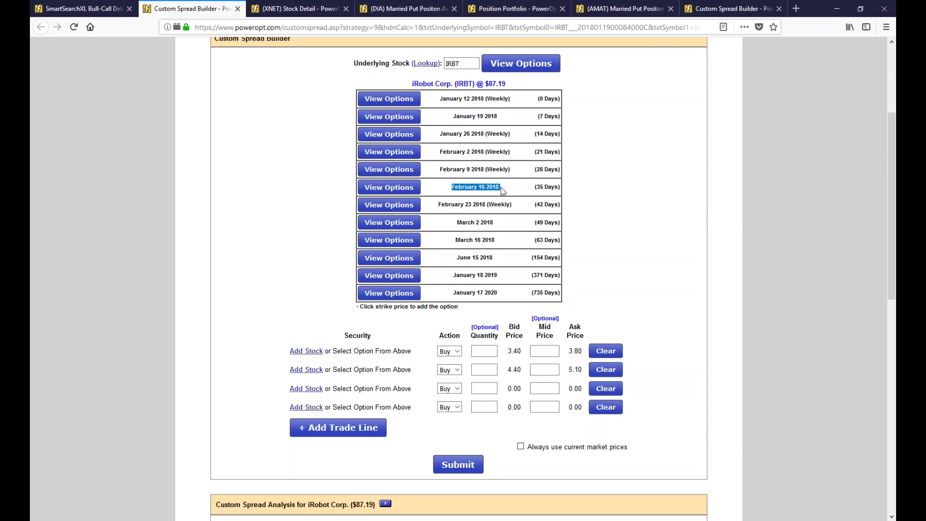
pyautogui.tripleClick(446, 115)
pyautogui.tripleClick(477, 187)
pyautogui.tripleClick(444, 226)
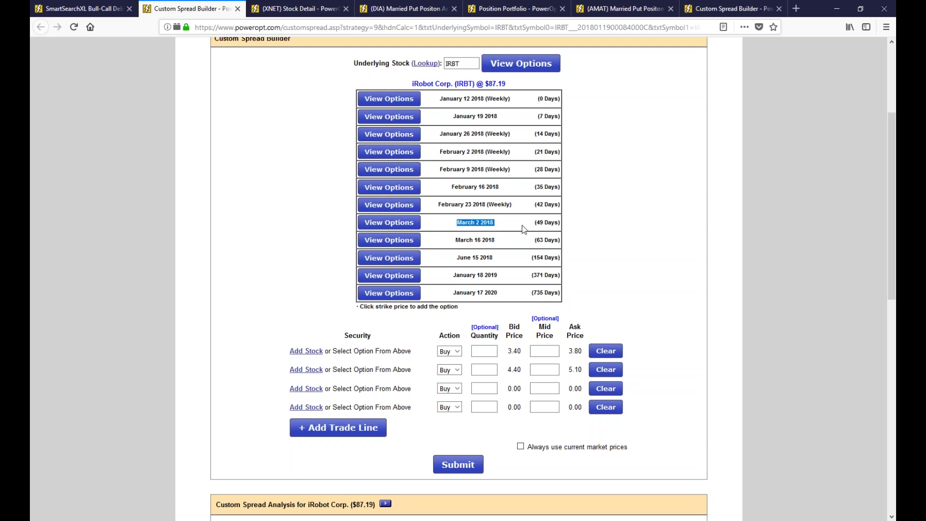
pyautogui.tripleClick(506, 240)
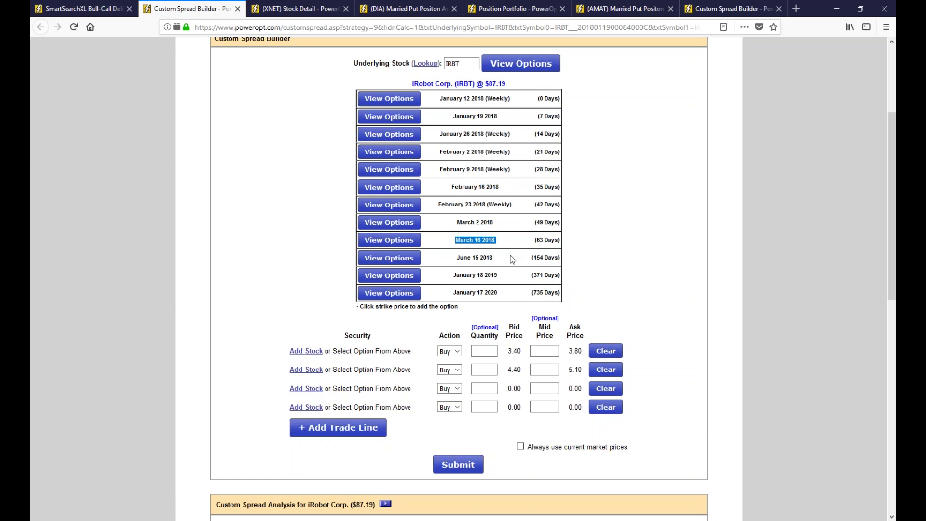
# Step: Expand the March 16 2018 IRBT option chain and bring its full range of strikes into view
pyautogui.click(388, 240)
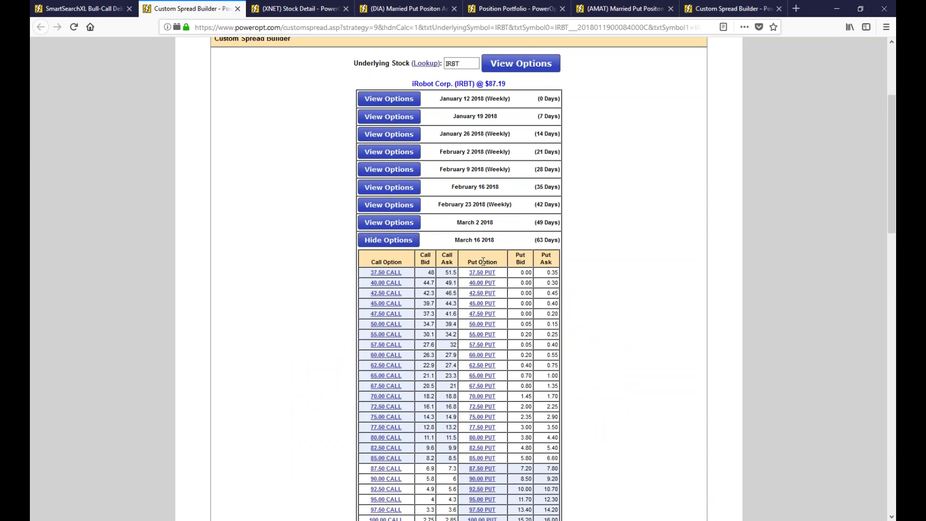
pyautogui.scroll(-3, 483, 261)
pyautogui.scroll(-3, 483, 261)
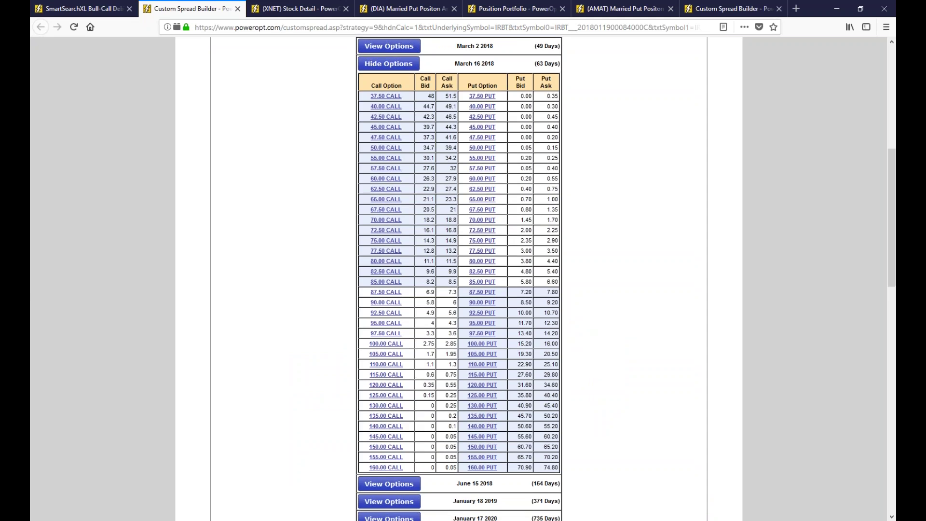
# Step: Add the March 16 2018 90.00 and 85.00 calls to the IRBT spread and highlight their bid and ask prices
pyautogui.click(386, 303)
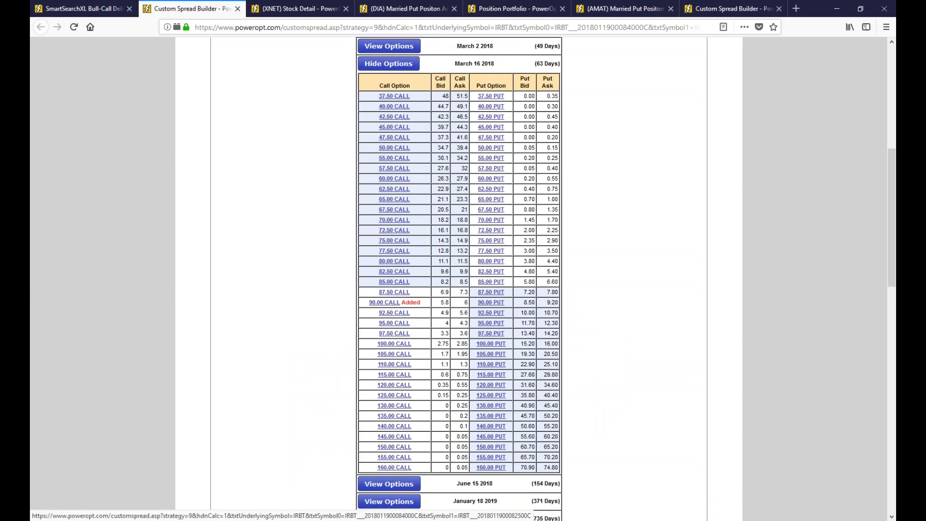
pyautogui.click(394, 281)
pyautogui.moveTo(439, 281); pyautogui.dragTo(467, 281)
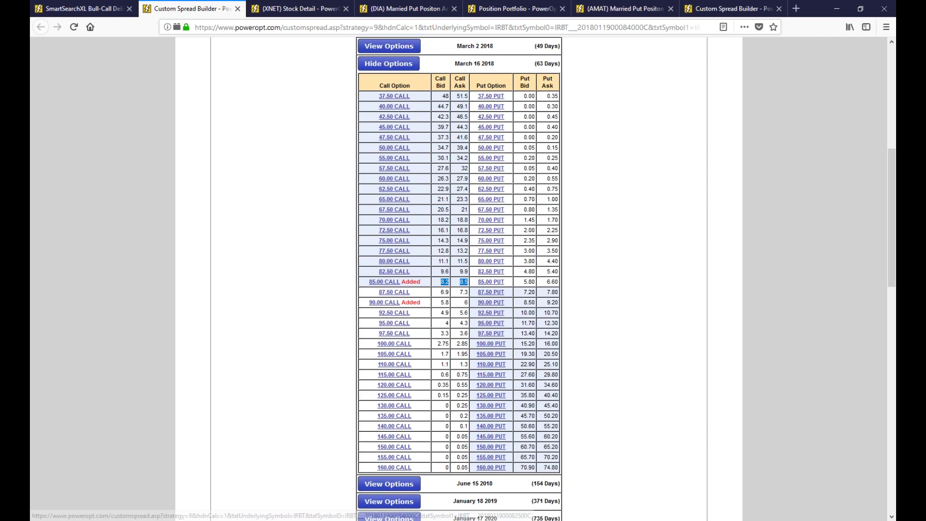
pyautogui.moveTo(439, 303); pyautogui.dragTo(482, 302)
# Step: Set the 90.00 call leg's action to Sell and submit the spread for analysis
pyautogui.scroll(-1, 566, 299)
pyautogui.scroll(-4, 569, 299)
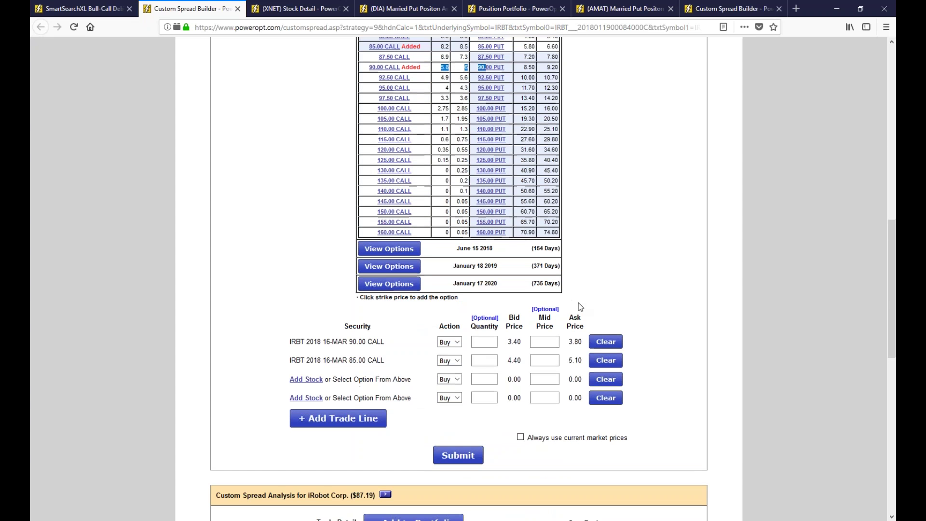
pyautogui.click(458, 342)
pyautogui.click(452, 366)
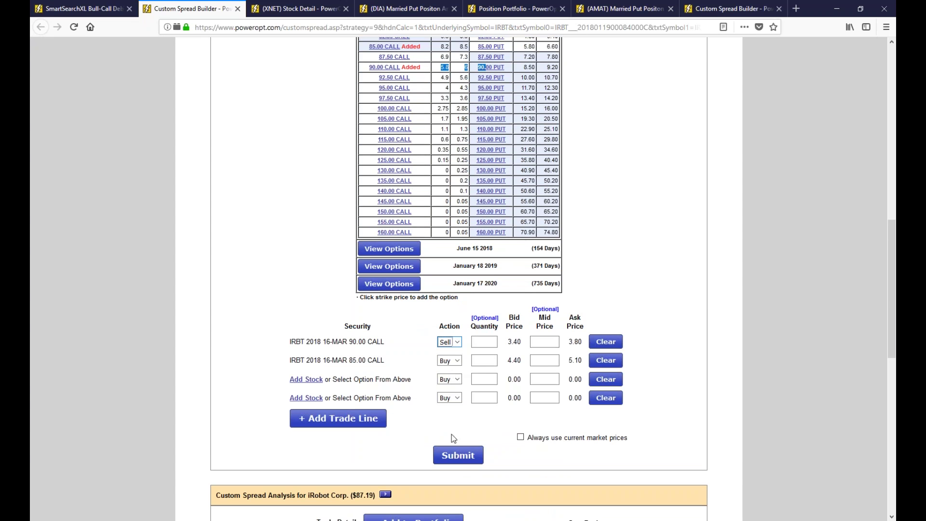
pyautogui.click(463, 463)
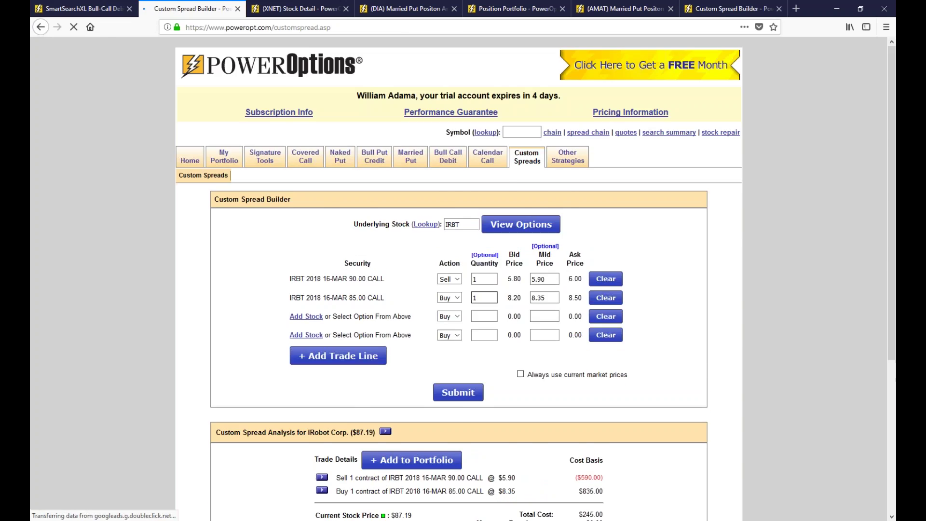
# Step: Examine the March spread's max risk, total cost and max profit in the analysis summary
pyautogui.scroll(-2, 610, 342)
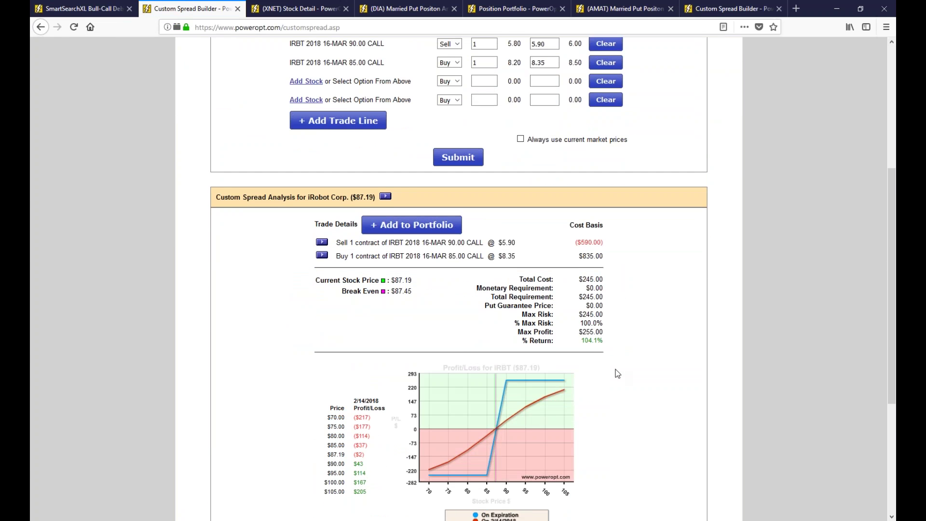
pyautogui.scroll(-2, 609, 264)
pyautogui.moveTo(577, 256); pyautogui.dragTo(622, 260)
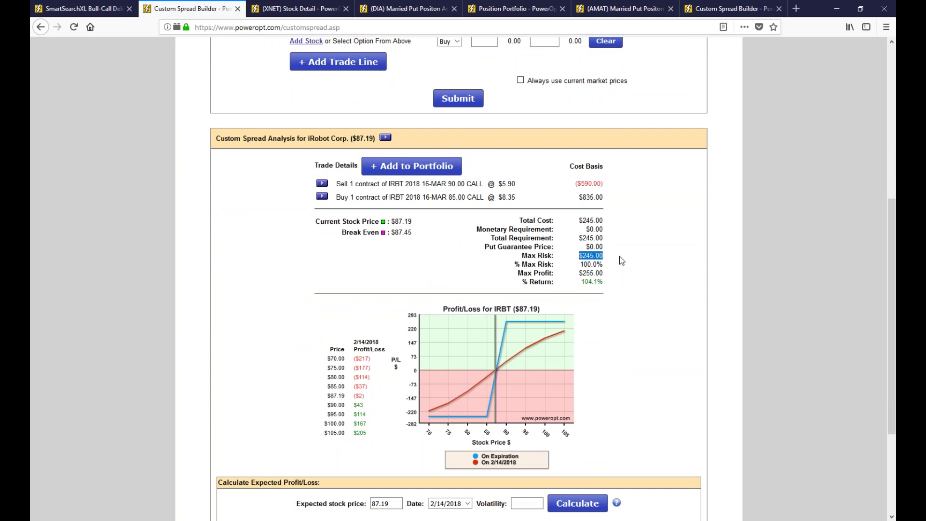
pyautogui.moveTo(577, 220); pyautogui.dragTo(612, 224)
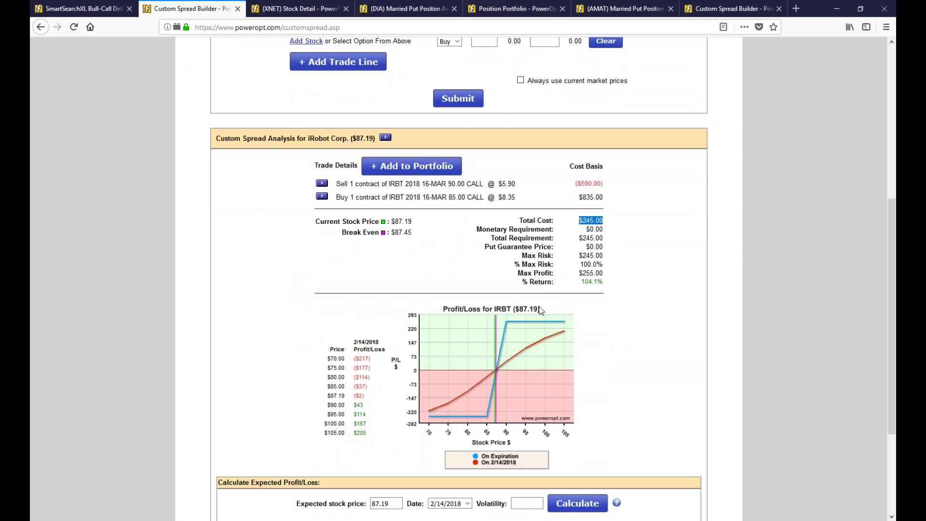
pyautogui.moveTo(578, 273); pyautogui.dragTo(612, 272)
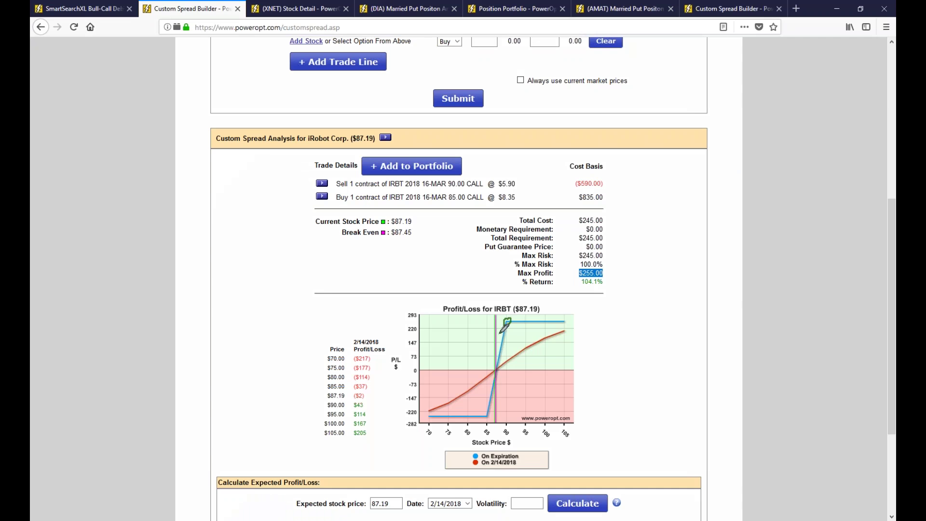
# Step: Mark the expiration payoff between the 85 and 90 strikes on the profit/loss chart and erase the markings
pyautogui.moveTo(496, 351)
pyautogui.mouseDown()
pyautogui.moveTo(497, 314)
pyautogui.moveTo(539, 311)
pyautogui.moveTo(532, 326)
pyautogui.mouseUp()
pyautogui.moveTo(514, 322)
pyautogui.mouseDown()
pyautogui.moveTo(515, 356)
pyautogui.moveTo(479, 414)
pyautogui.mouseUp()
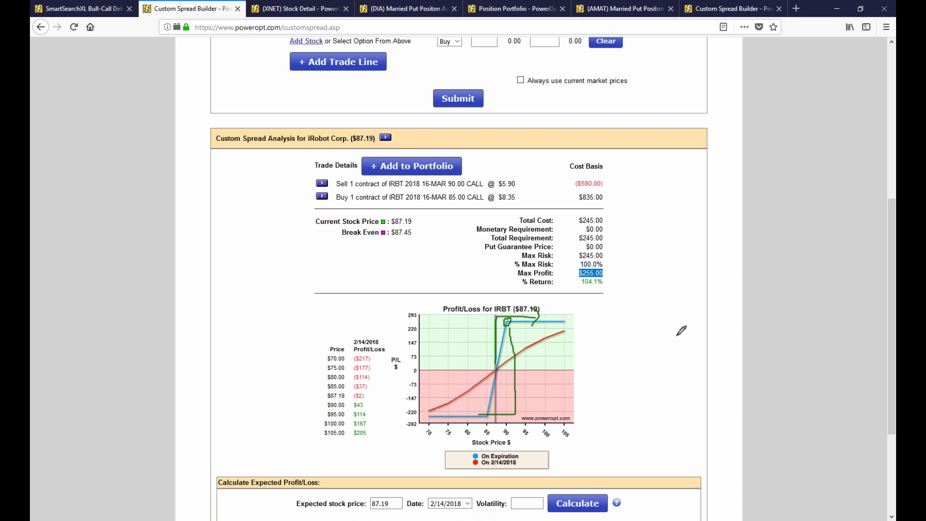
pyautogui.click(758, 200)
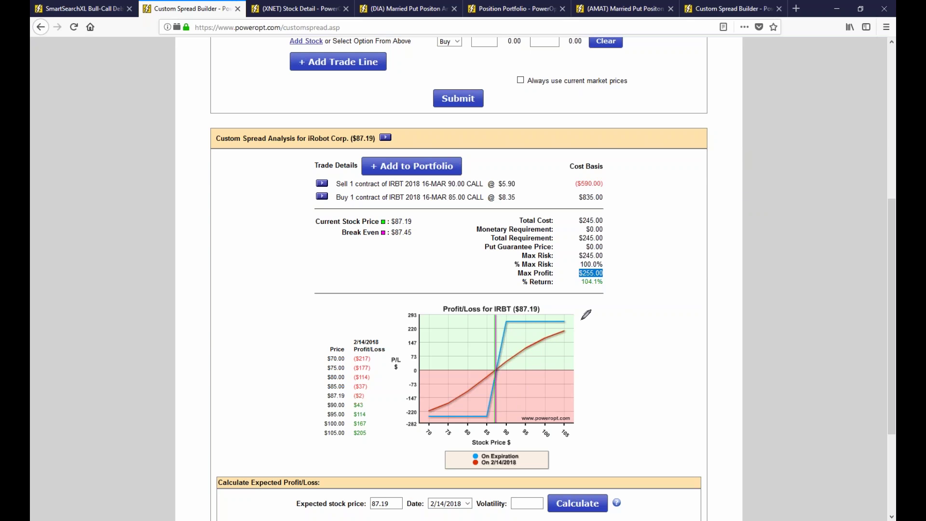
# Step: Circle the expiration line's 85 and 90 turning points on the chart and bracket the requirement and risk figures
pyautogui.moveTo(584, 313); pyautogui.dragTo(584, 324)
pyautogui.click(589, 322)
pyautogui.moveTo(507, 318)
pyautogui.mouseDown()
pyautogui.moveTo(512, 333)
pyautogui.moveTo(512, 319)
pyautogui.mouseUp()
pyautogui.moveTo(483, 411)
pyautogui.mouseDown()
pyautogui.moveTo(497, 410)
pyautogui.moveTo(489, 408)
pyautogui.mouseUp()
pyautogui.moveTo(616, 265); pyautogui.dragTo(623, 231)
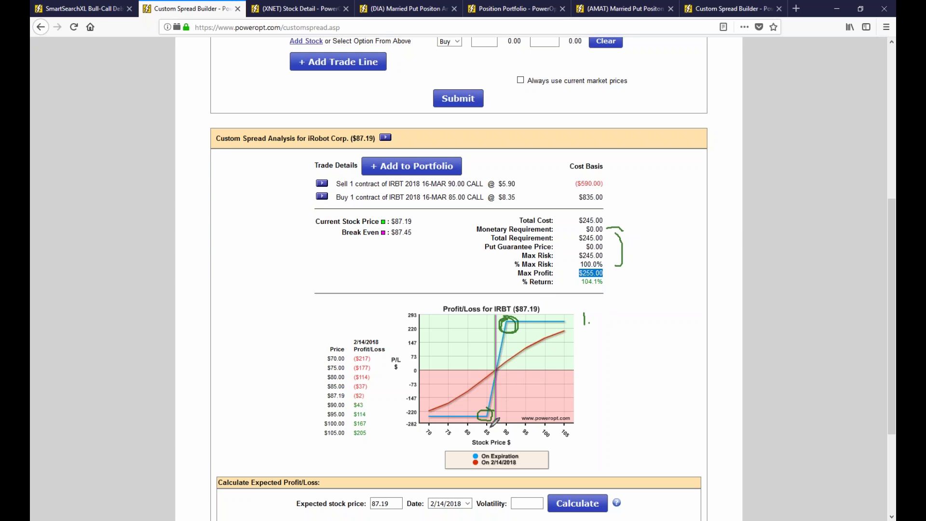
pyautogui.moveTo(478, 424); pyautogui.dragTo(488, 426)
pyautogui.click(508, 327)
# Step: Circle the cost basis and total cost, write 255 beside them linked to the return figure, and erase all annotations
pyautogui.moveTo(606, 177)
pyautogui.mouseDown()
pyautogui.moveTo(605, 204)
pyautogui.moveTo(596, 178)
pyautogui.mouseUp()
pyautogui.moveTo(604, 215)
pyautogui.mouseDown()
pyautogui.moveTo(573, 221)
pyautogui.moveTo(595, 204)
pyautogui.mouseUp()
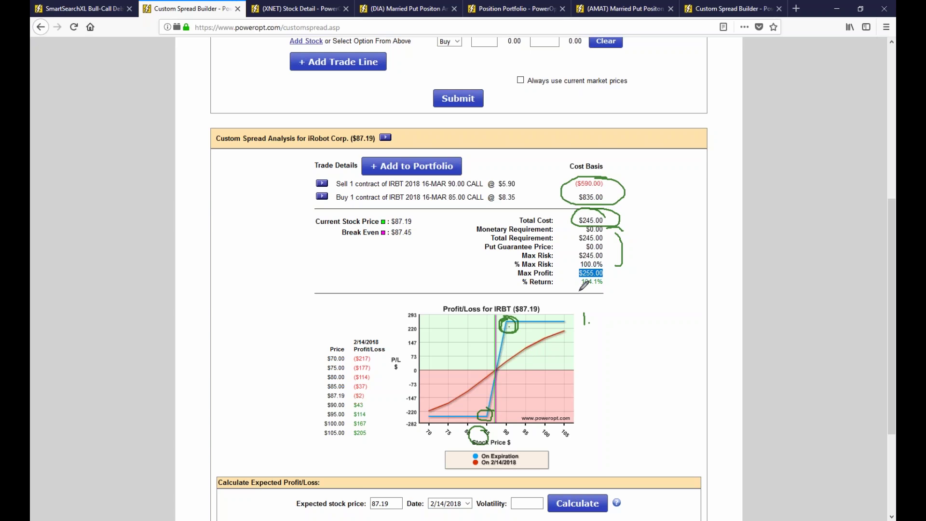
pyautogui.moveTo(510, 346)
pyautogui.mouseDown()
pyautogui.moveTo(493, 346)
pyautogui.moveTo(517, 321)
pyautogui.moveTo(514, 330)
pyautogui.mouseUp()
pyautogui.moveTo(623, 221)
pyautogui.mouseDown()
pyautogui.moveTo(651, 216)
pyautogui.moveTo(656, 227)
pyautogui.moveTo(666, 210)
pyautogui.moveTo(667, 227)
pyautogui.moveTo(683, 209)
pyautogui.mouseUp()
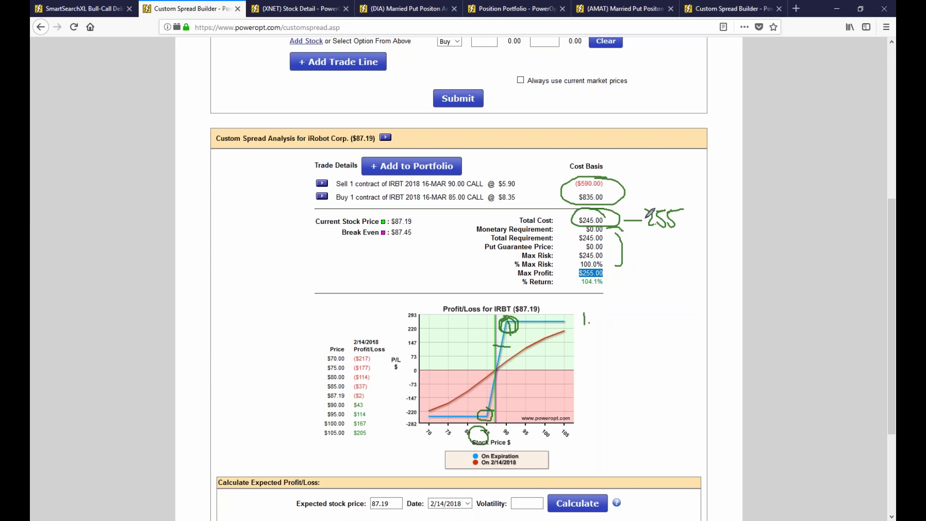
pyautogui.moveTo(621, 213)
pyautogui.mouseDown()
pyautogui.moveTo(628, 212)
pyautogui.moveTo(596, 289)
pyautogui.moveTo(626, 295)
pyautogui.mouseUp()
pyautogui.moveTo(658, 185); pyautogui.dragTo(654, 205)
pyautogui.click(641, 194)
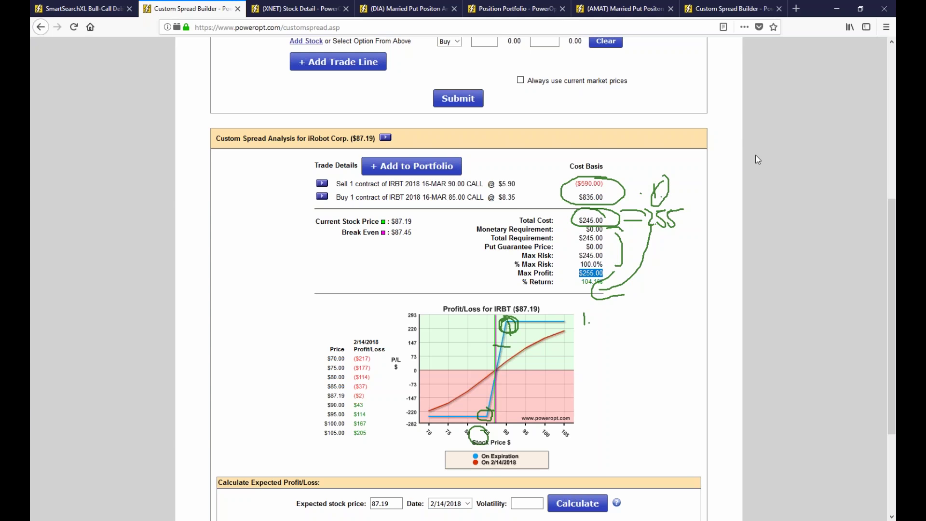
pyautogui.click(745, 201)
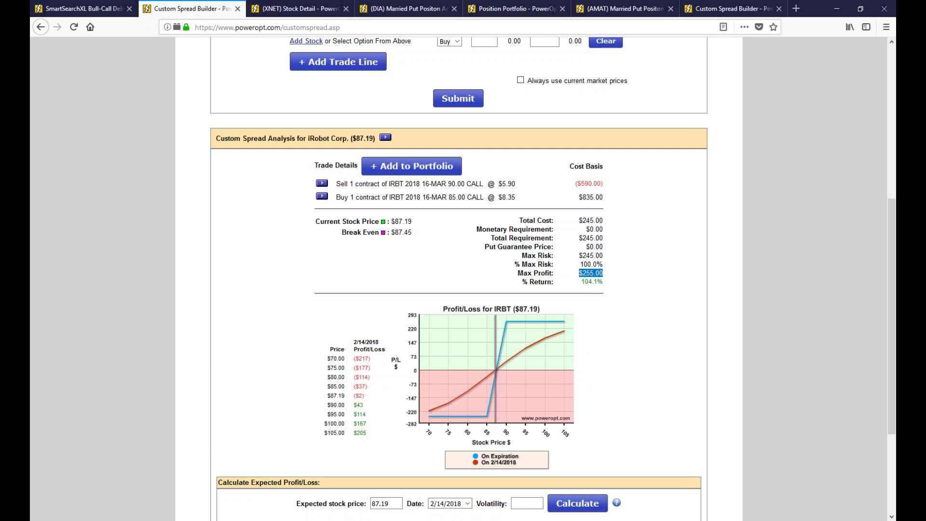
# Step: Highlight the max risk figure and inspect the chart's on-expiration profit at the 90 strike
pyautogui.doubleClick(594, 255)
pyautogui.moveTo(504, 321)
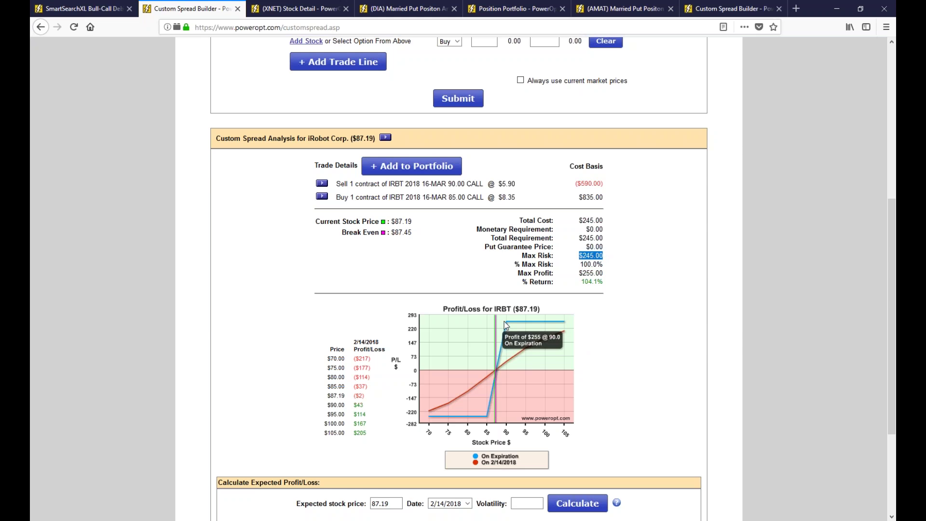
pyautogui.click(647, 327)
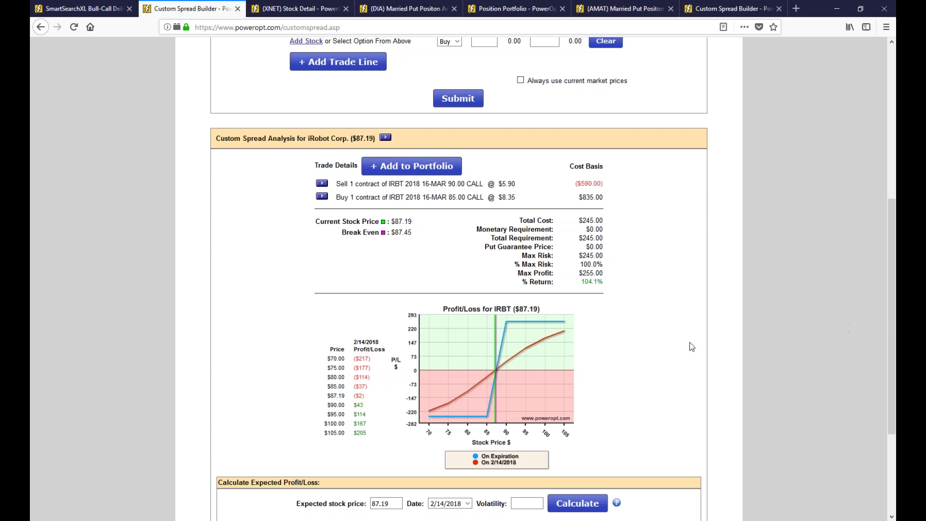
# Step: Write 1.2x beside the chart, draw a curve from the 85 strike point towards % Return, and erase the annotations
pyautogui.moveTo(745, 161); pyautogui.dragTo(844, 162)
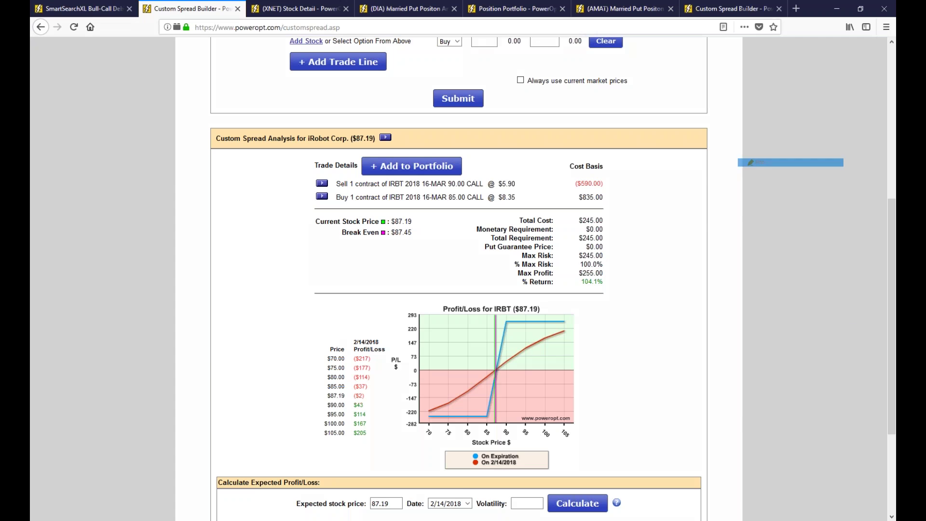
pyautogui.moveTo(592, 314); pyautogui.dragTo(593, 331)
pyautogui.click(598, 334)
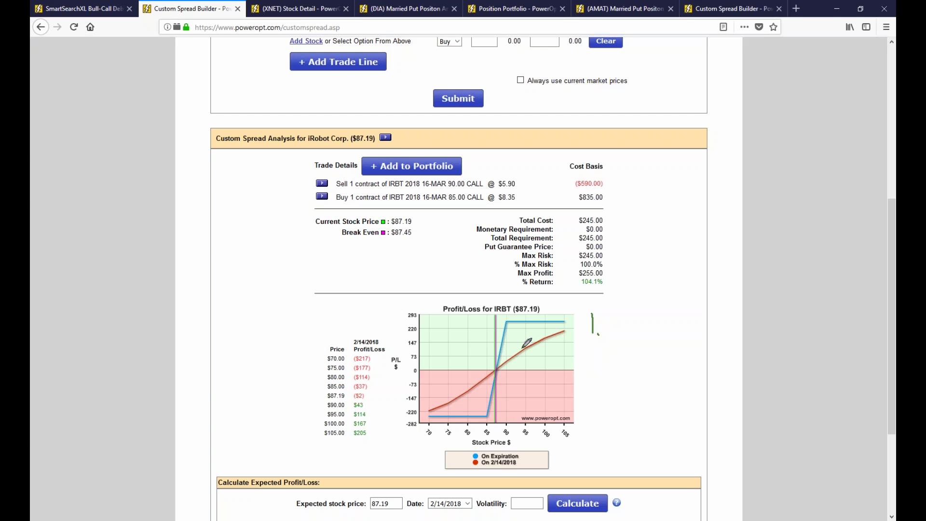
pyautogui.moveTo(486, 415)
pyautogui.mouseDown()
pyautogui.moveTo(494, 337)
pyautogui.moveTo(535, 290)
pyautogui.moveTo(603, 289)
pyautogui.moveTo(643, 336)
pyautogui.moveTo(633, 337)
pyautogui.mouseUp()
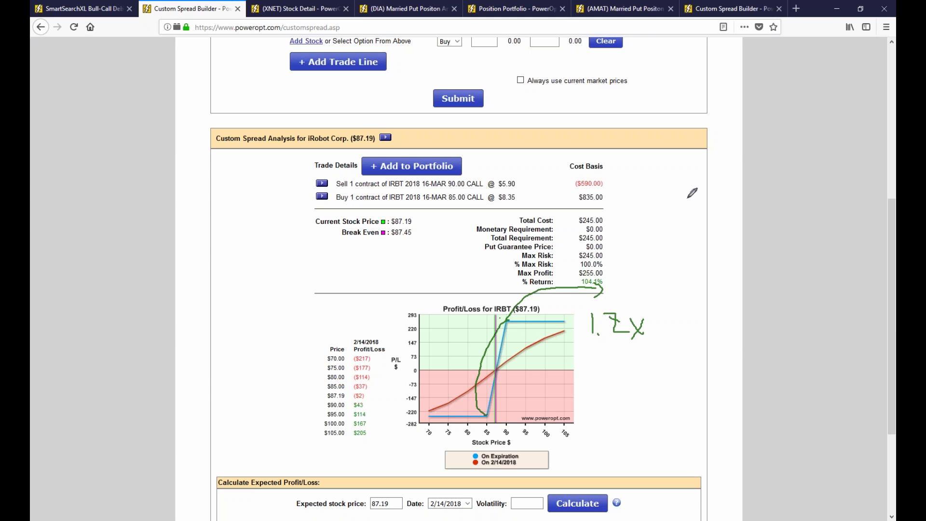
pyautogui.rightClick(751, 206)
pyautogui.click(751, 201)
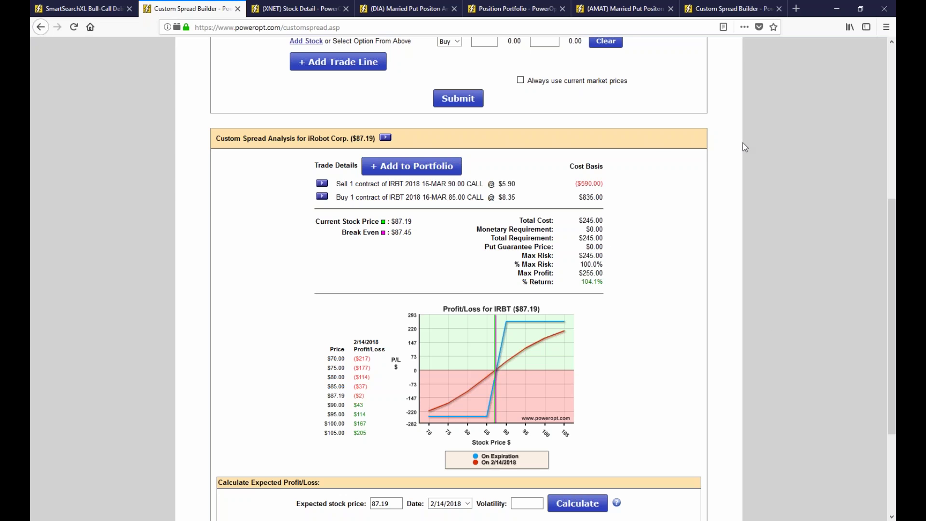
# Step: Open the Married Put search and view its results list
pyautogui.scroll(6, 648, 331)
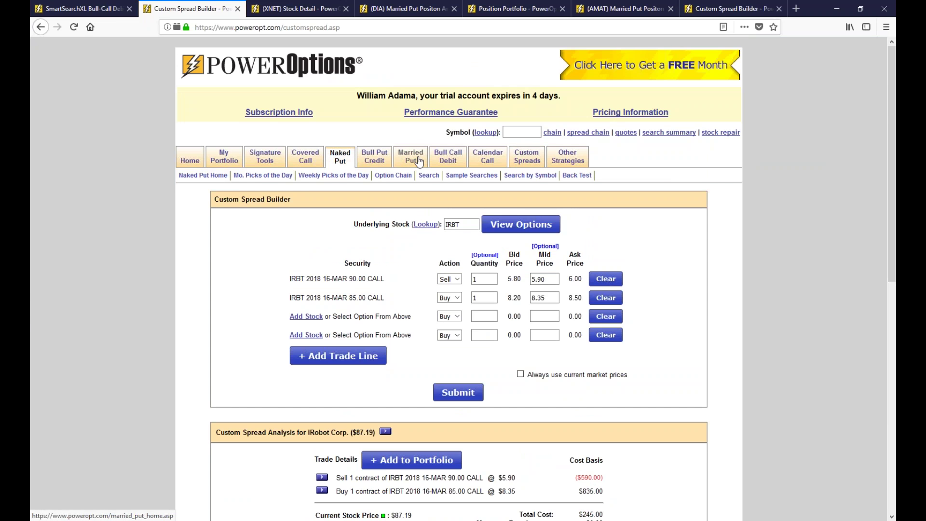
pyautogui.moveTo(411, 156)
pyautogui.click(248, 175)
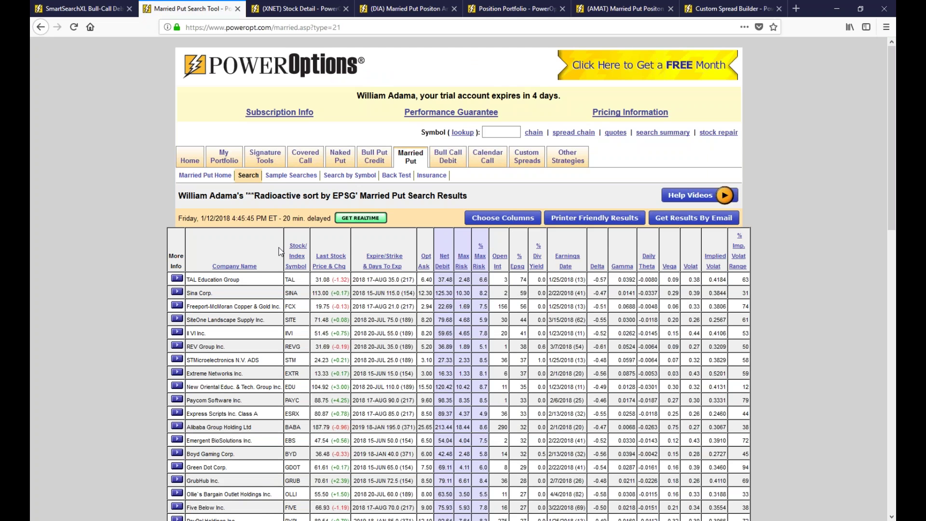
pyautogui.scroll(-1, 275, 248)
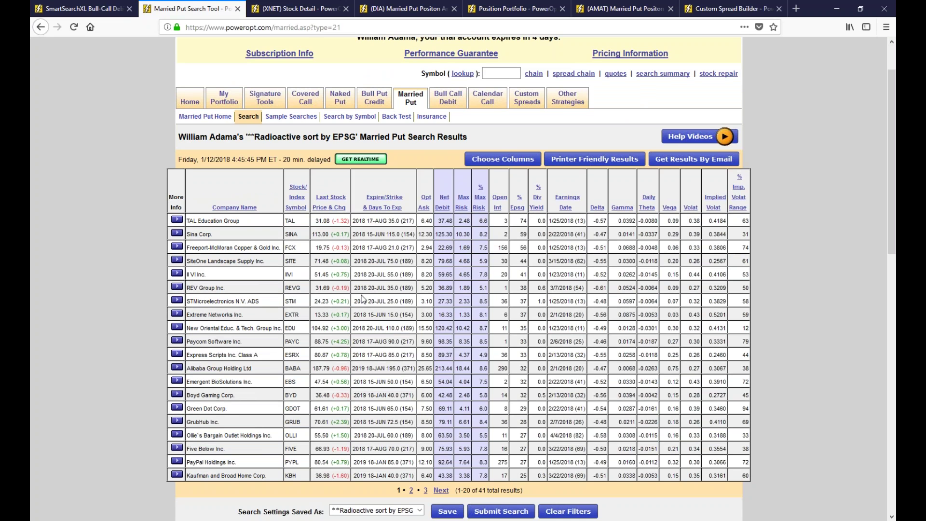
# Step: Set the % In Money filter to between 2 and 5 and submit the married put search
pyautogui.scroll(-12, 364, 298)
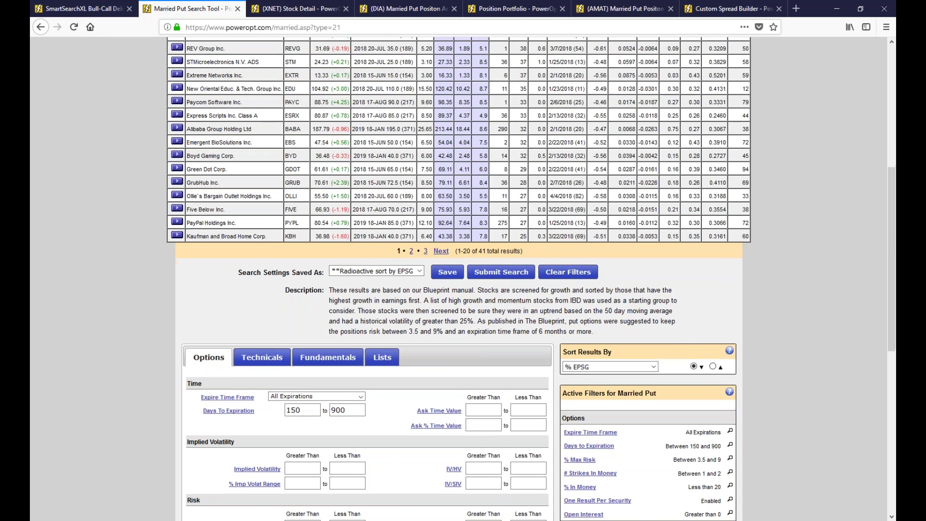
pyautogui.scroll(-2, 347, 289)
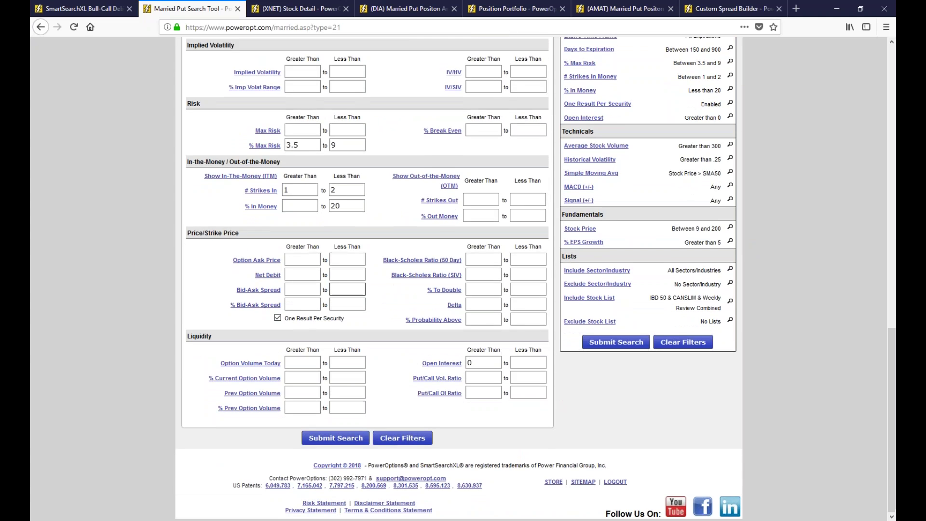
pyautogui.click(311, 209)
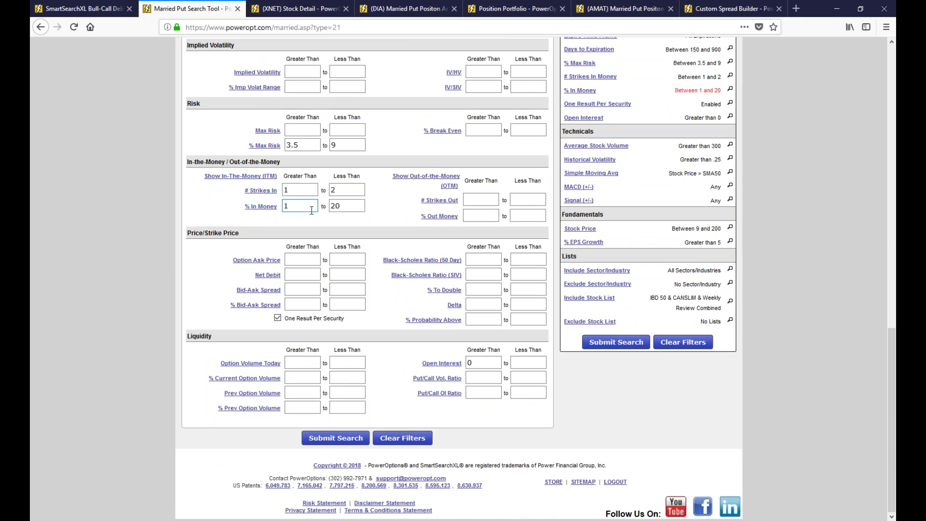
pyautogui.press('BackSpace')
pyautogui.write('2')
pyautogui.click(343, 205)
pyautogui.press('BackSpace')
pyautogui.press('BackSpace')
pyautogui.write('5')
pyautogui.click(610, 340)
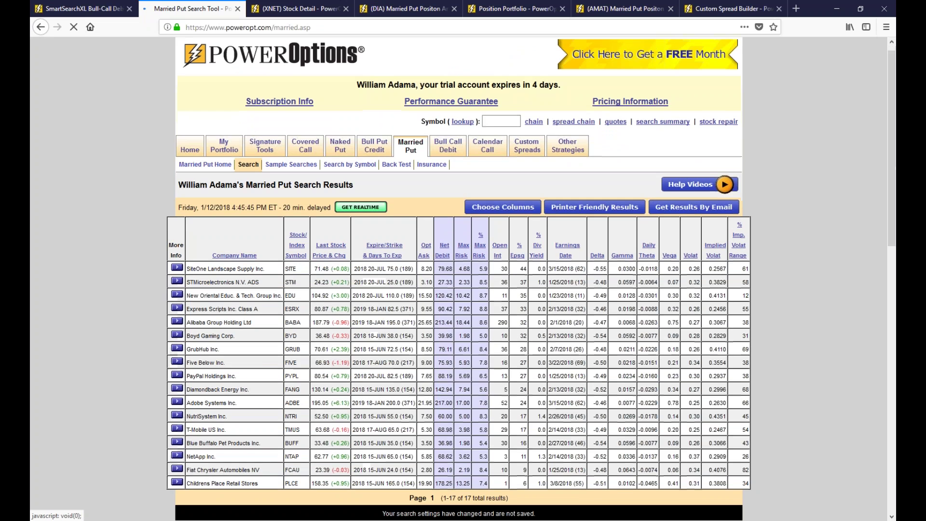
# Step: Review the filtered married put results and clear the maximum Stock Price in the fundamentals filters
pyautogui.scroll(-3, 289, 228)
pyautogui.scroll(-6, 338, 251)
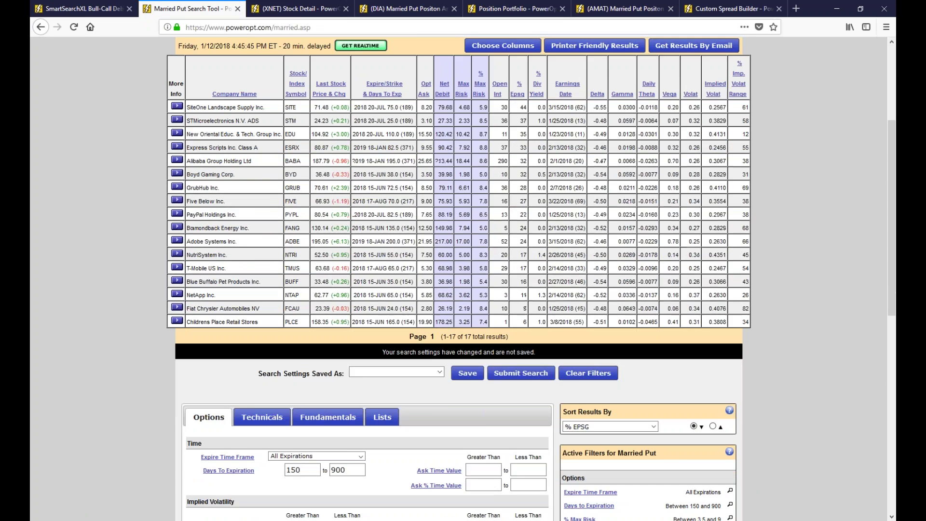
pyautogui.scroll(6, 400, 276)
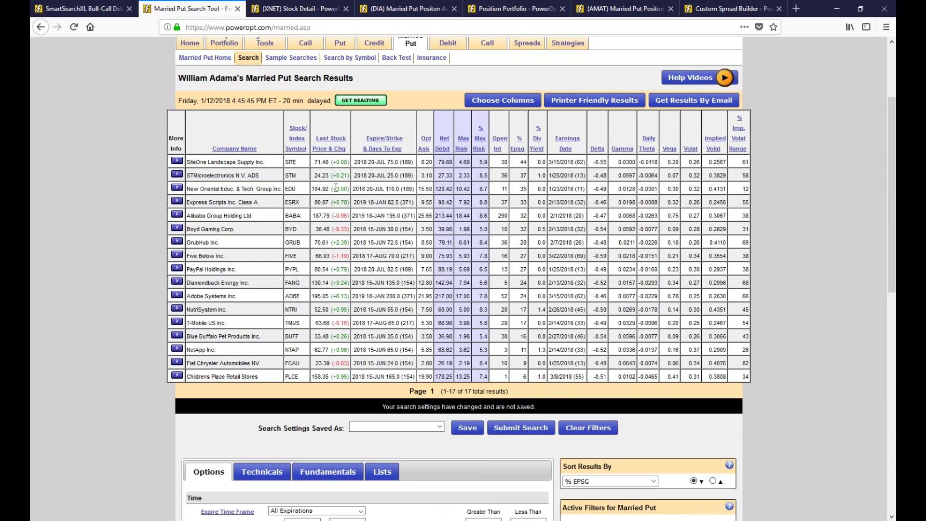
pyautogui.scroll(-6, 388, 187)
pyautogui.click(320, 177)
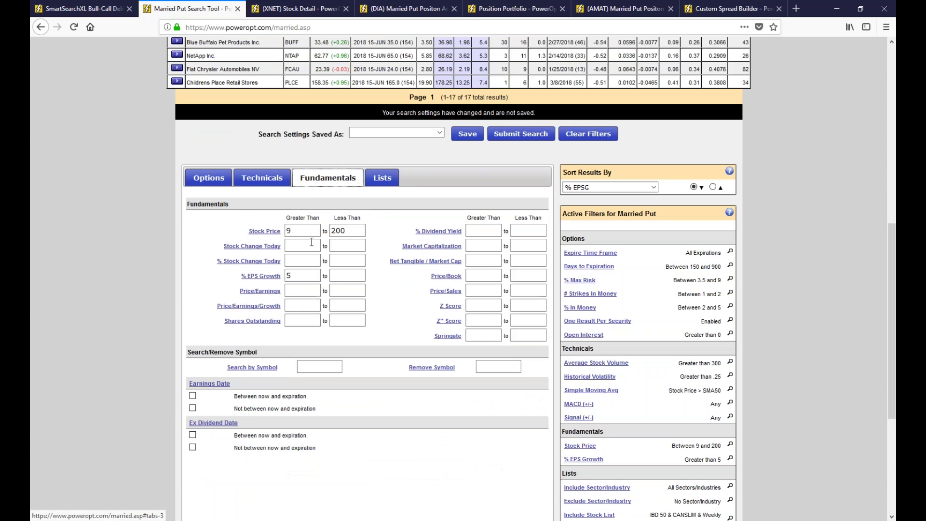
pyautogui.doubleClick(349, 235)
pyautogui.press('BackSpace')
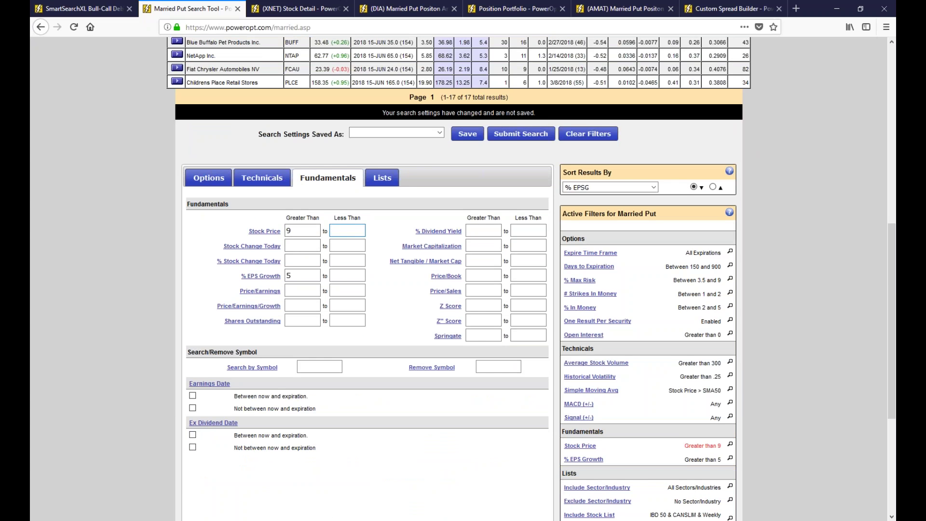
# Step: Set the Stock Price filter to between 54 and 62 and submit the married put search
pyautogui.scroll(2, 305, 158)
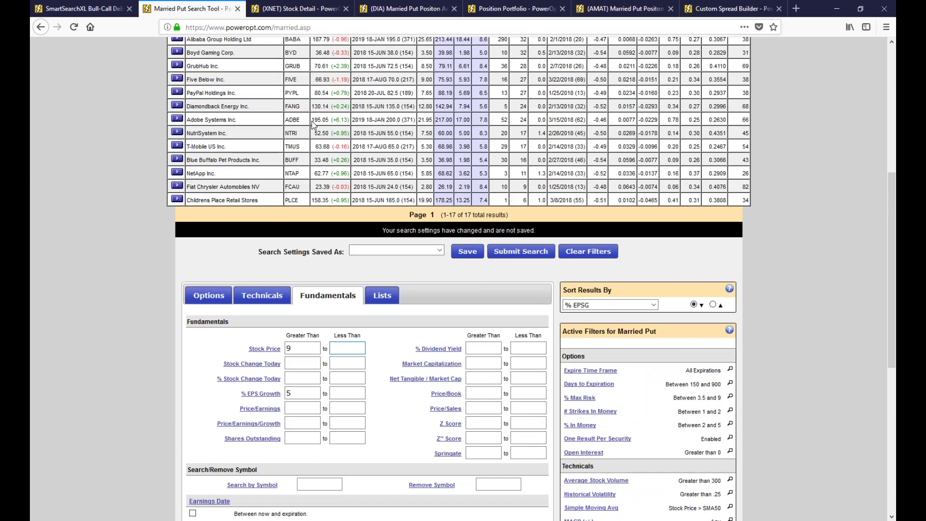
pyautogui.click(297, 348)
pyautogui.write('54')
pyautogui.click(348, 348)
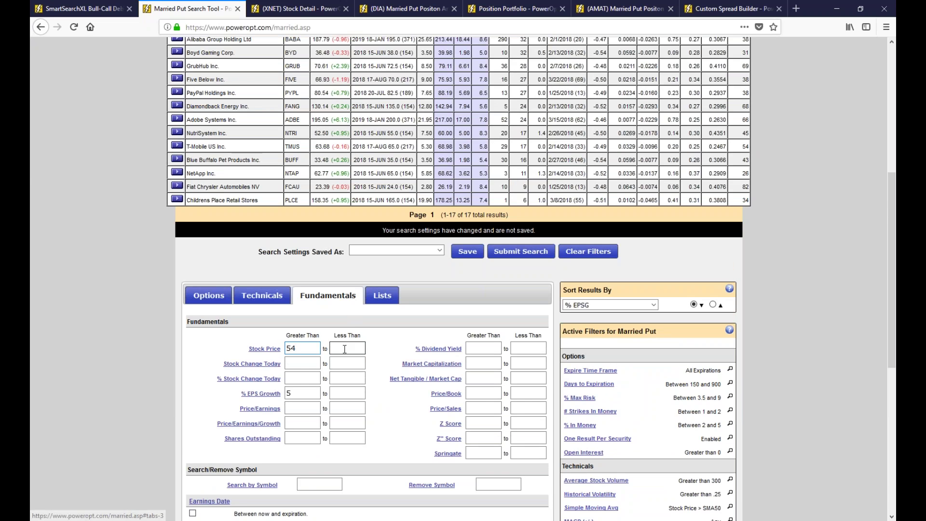
pyautogui.write('62')
pyautogui.click(521, 251)
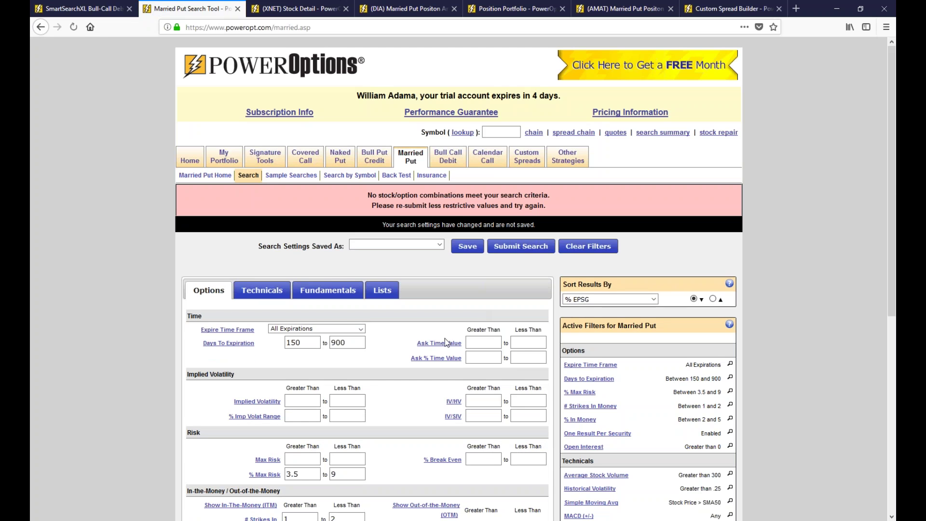
# Step: Widen the Stock Price filter to between 50 and 65 and resubmit the married put search
pyautogui.click(328, 290)
pyautogui.doubleClick(286, 343)
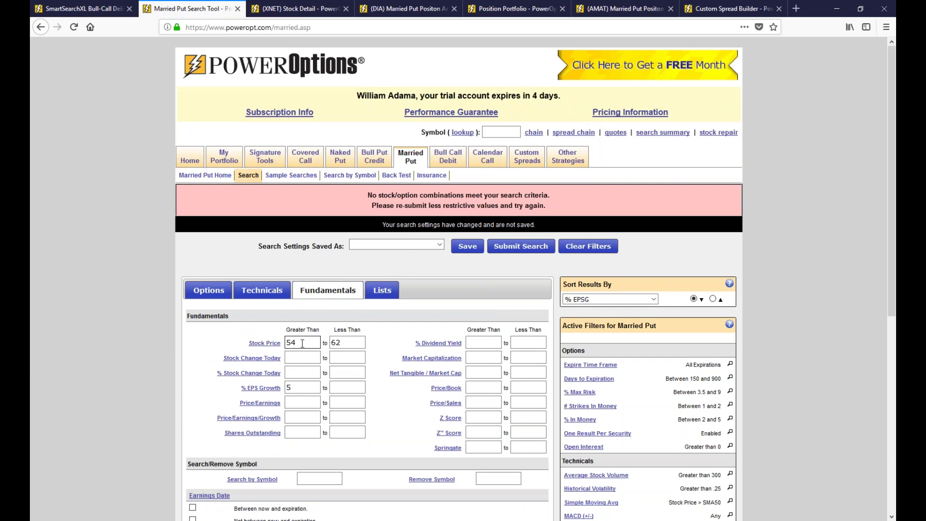
pyautogui.press('BackSpace')
pyautogui.write('50')
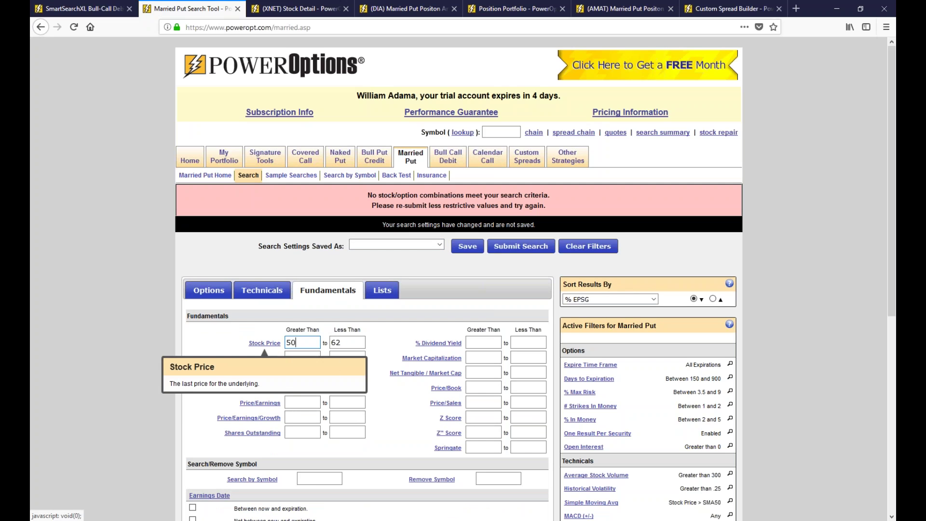
pyautogui.click(352, 342)
pyautogui.press('BackSpace')
pyautogui.write('5')
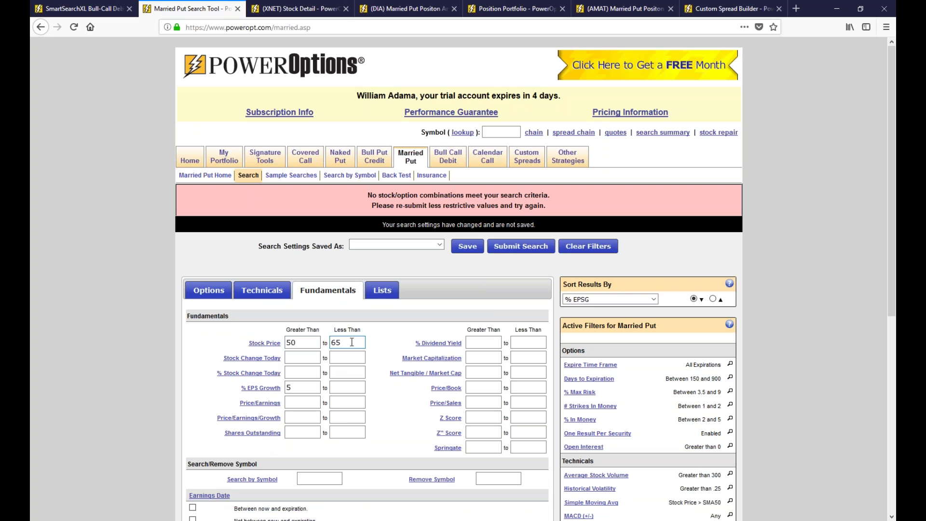
pyautogui.write('5')
pyautogui.click(521, 245)
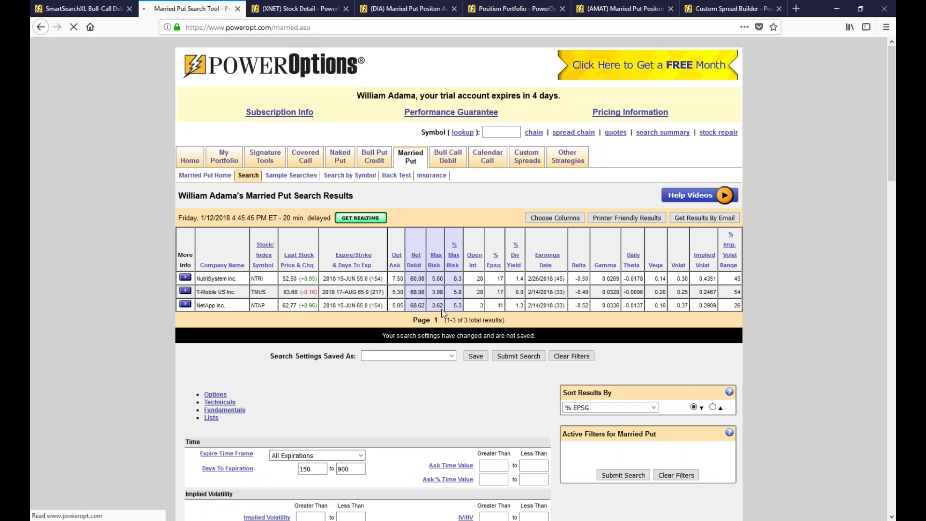
# Step: Examine the stock prices, strikes and expirations of the T-Mobile and NetApp married puts in the results
pyautogui.moveTo(453, 263)
pyautogui.scroll(-1, 453, 263)
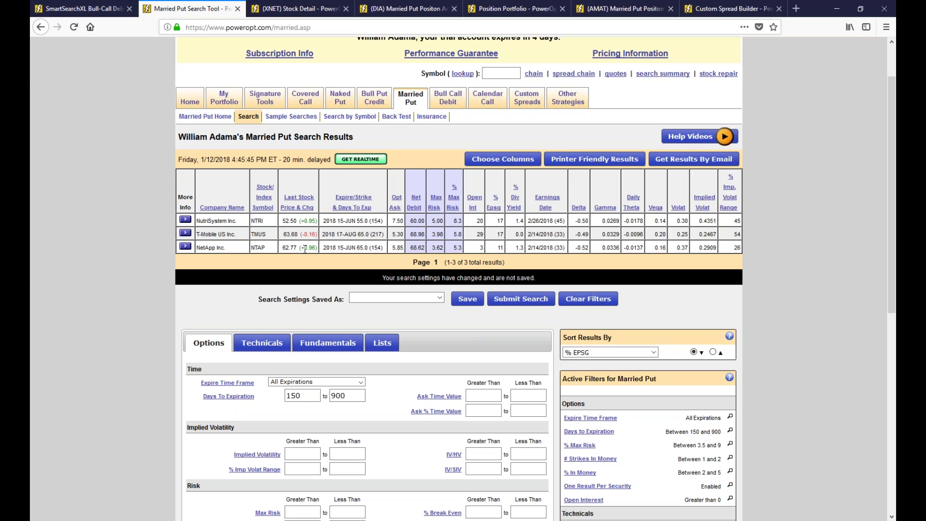
pyautogui.moveTo(285, 234); pyautogui.dragTo(372, 247)
pyautogui.click(390, 267)
pyautogui.click(296, 250)
pyautogui.moveTo(356, 247); pyautogui.dragTo(382, 247)
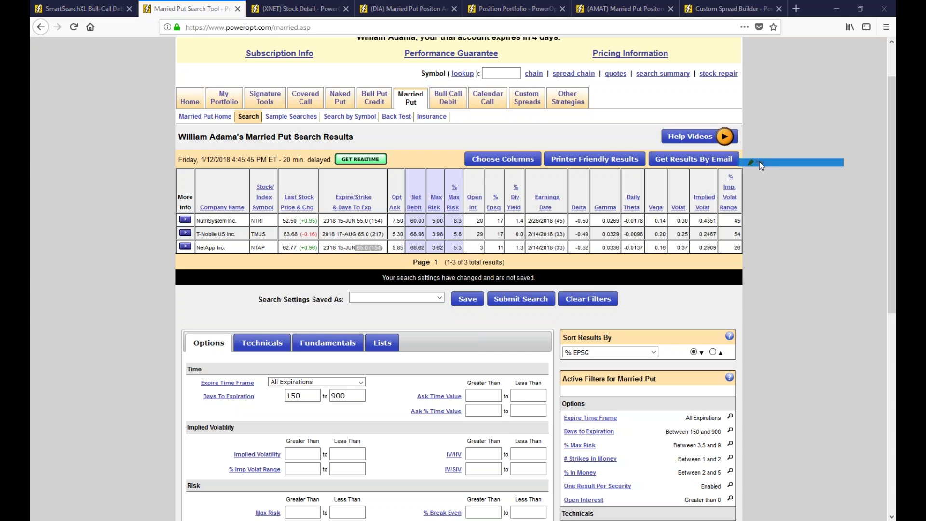
# Step: Circle T-Mobile's August 65 strike, last stock price and company name in the results, linking them with arrows
pyautogui.moveTo(369, 227)
pyautogui.mouseDown()
pyautogui.moveTo(344, 235)
pyautogui.moveTo(384, 225)
pyautogui.mouseUp()
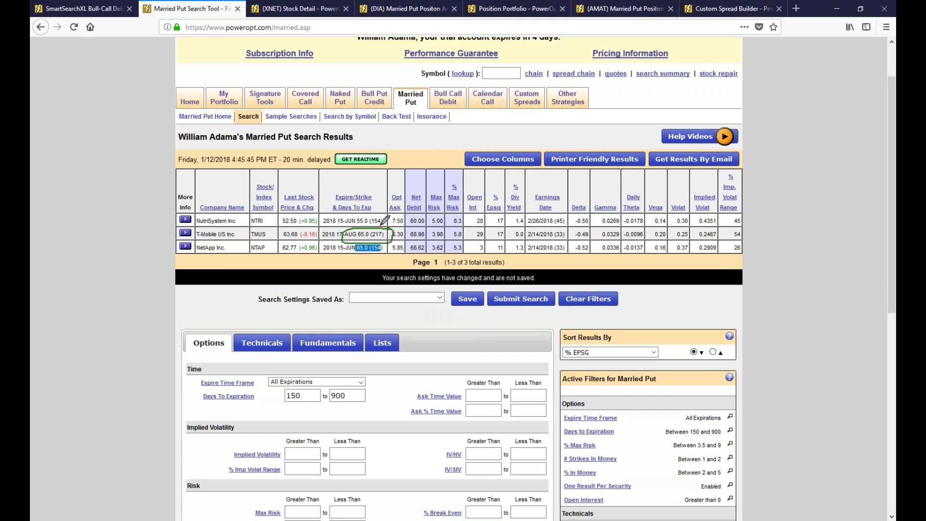
pyautogui.moveTo(289, 220)
pyautogui.mouseDown()
pyautogui.moveTo(311, 240)
pyautogui.moveTo(291, 218)
pyautogui.moveTo(353, 223)
pyautogui.mouseUp()
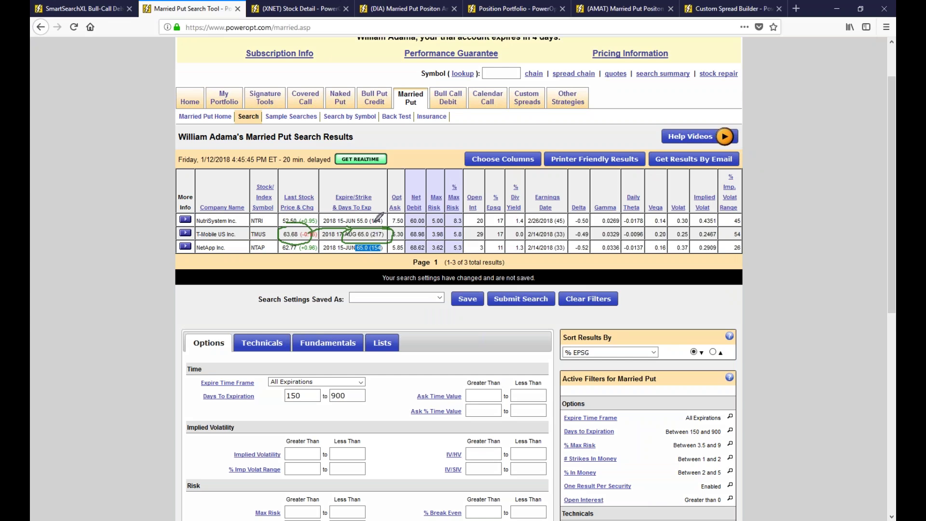
pyautogui.moveTo(392, 211); pyautogui.dragTo(401, 220)
pyautogui.moveTo(176, 234)
pyautogui.mouseDown()
pyautogui.moveTo(154, 231)
pyautogui.moveTo(171, 240)
pyautogui.mouseUp()
# Step: Handwrite "If and only if stock" with an arrow beside the results, and "3-6%" and "30-50" beneath it
pyautogui.moveTo(110, 177); pyautogui.dragTo(107, 211)
pyautogui.moveTo(122, 180); pyautogui.dragTo(111, 208)
pyautogui.moveTo(112, 193); pyautogui.dragTo(168, 210)
pyautogui.moveTo(103, 215)
pyautogui.mouseDown()
pyautogui.moveTo(137, 244)
pyautogui.moveTo(166, 225)
pyautogui.moveTo(239, 227)
pyautogui.mouseUp()
pyautogui.moveTo(70, 240)
pyautogui.mouseDown()
pyautogui.moveTo(81, 263)
pyautogui.moveTo(123, 255)
pyautogui.moveTo(132, 267)
pyautogui.mouseUp()
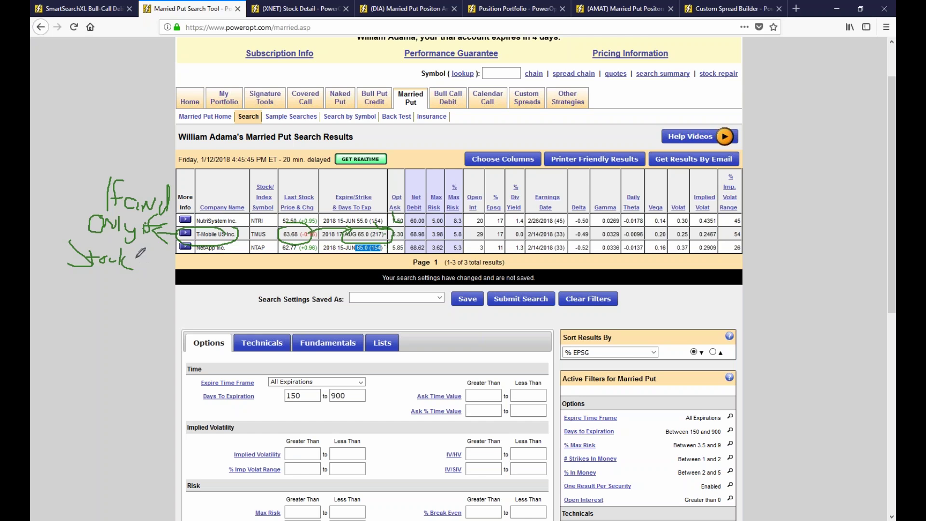
pyautogui.moveTo(133, 259); pyautogui.dragTo(145, 263)
pyautogui.moveTo(81, 285)
pyautogui.mouseDown()
pyautogui.moveTo(68, 303)
pyautogui.moveTo(127, 305)
pyautogui.moveTo(153, 284)
pyautogui.moveTo(170, 290)
pyautogui.moveTo(169, 306)
pyautogui.moveTo(240, 297)
pyautogui.moveTo(243, 310)
pyautogui.mouseUp()
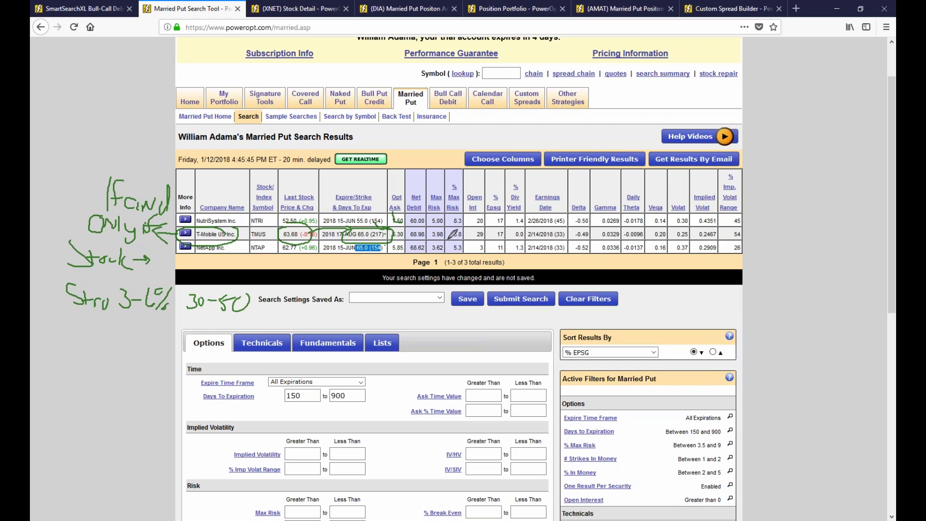
# Step: Circle the % Max Risk values, tick the expiration filter, box NutriSystem's name, and erase all annotations
pyautogui.moveTo(461, 217)
pyautogui.mouseDown()
pyautogui.moveTo(444, 250)
pyautogui.moveTo(457, 218)
pyautogui.mouseUp()
pyautogui.moveTo(334, 380); pyautogui.dragTo(378, 375)
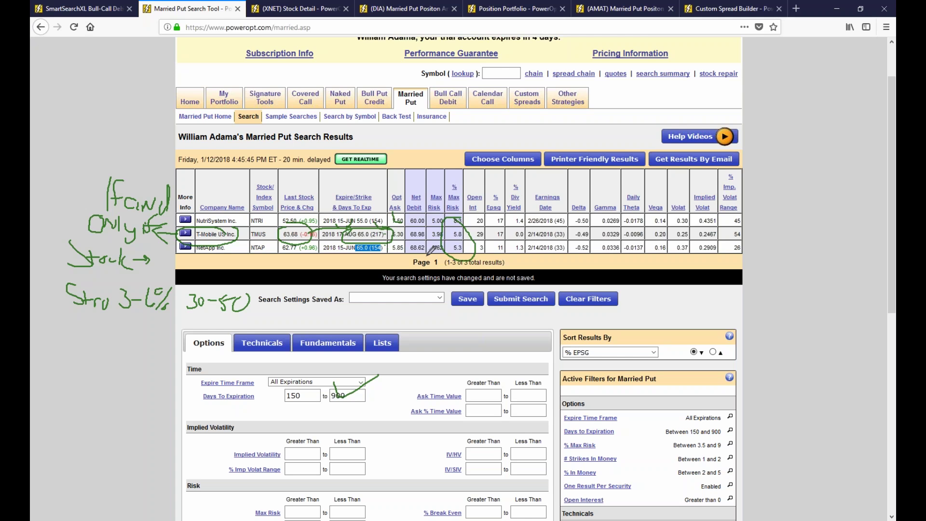
pyautogui.moveTo(224, 217)
pyautogui.mouseDown()
pyautogui.moveTo(250, 219)
pyautogui.moveTo(231, 226)
pyautogui.mouseUp()
pyautogui.moveTo(194, 222); pyautogui.dragTo(194, 212)
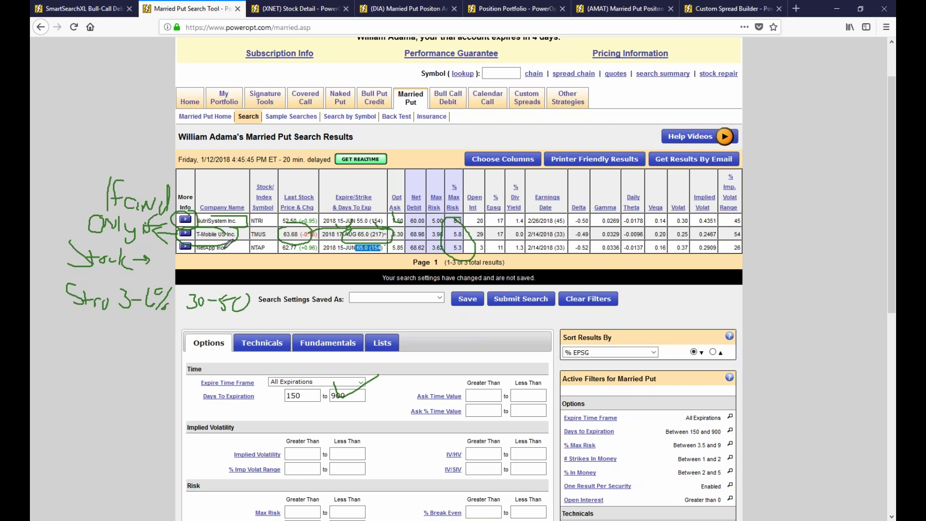
pyautogui.moveTo(372, 210)
pyautogui.mouseDown()
pyautogui.moveTo(383, 219)
pyautogui.moveTo(370, 224)
pyautogui.mouseUp()
pyautogui.press('Escape')
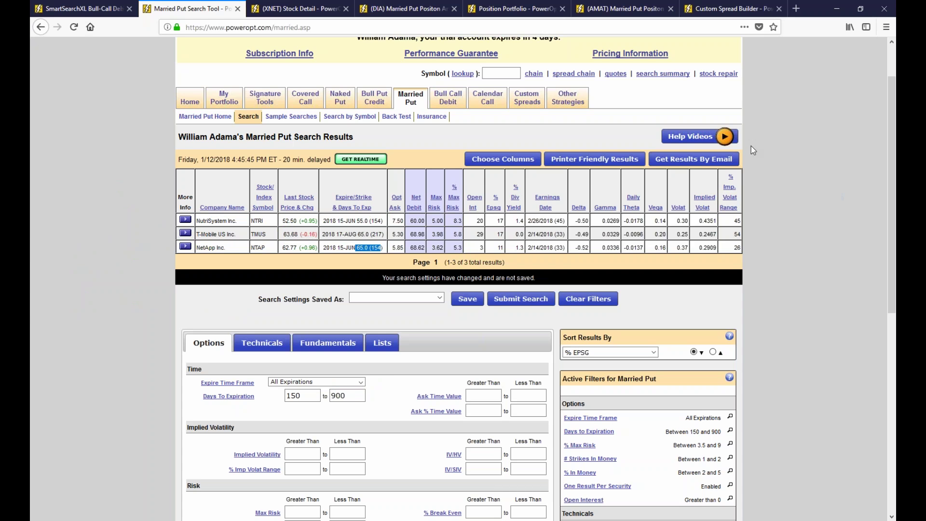
# Step: Bracket the T-Mobile and NetApp rows, circle their % Max Risk, and write 67.5 under NetApp's strike
pyautogui.moveTo(171, 226)
pyautogui.mouseDown()
pyautogui.moveTo(161, 251)
pyautogui.moveTo(176, 259)
pyautogui.mouseUp()
pyautogui.moveTo(465, 231)
pyautogui.mouseDown()
pyautogui.moveTo(453, 227)
pyautogui.moveTo(446, 258)
pyautogui.moveTo(476, 230)
pyautogui.mouseUp()
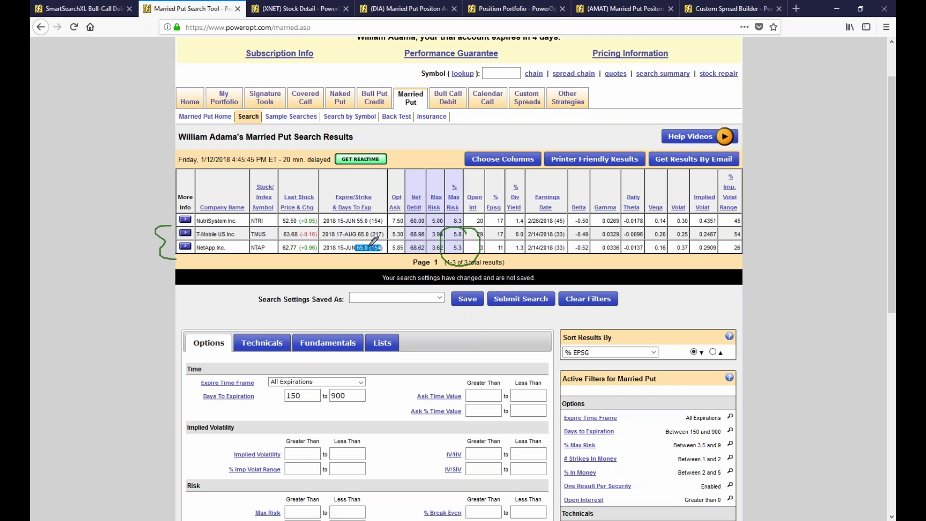
pyautogui.moveTo(361, 256)
pyautogui.mouseDown()
pyautogui.moveTo(356, 264)
pyautogui.moveTo(377, 259)
pyautogui.moveTo(375, 266)
pyautogui.moveTo(404, 258)
pyautogui.mouseUp()
pyautogui.moveTo(455, 248); pyautogui.dragTo(456, 265)
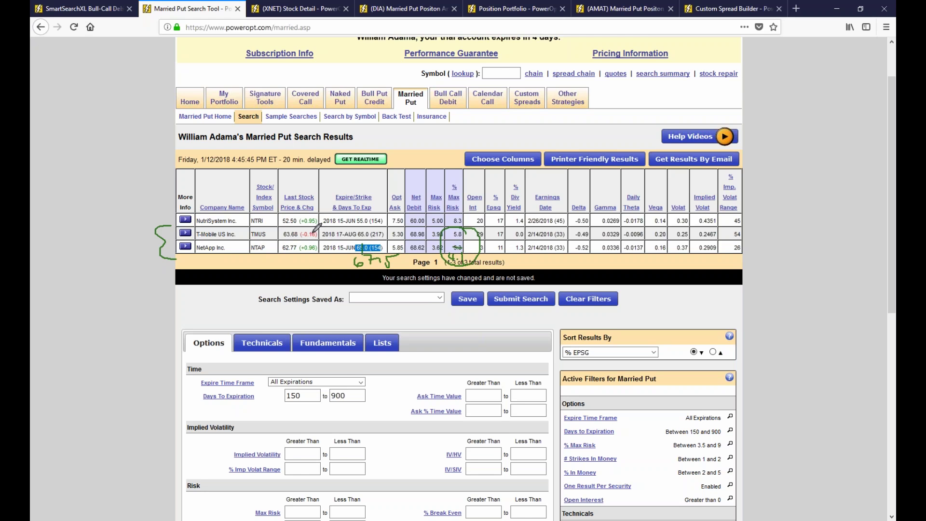
# Step: Circle T-Mobile's stock price and August 65 strike, draw an arrow to its % Max Risk, and erase the annotations
pyautogui.moveTo(298, 228)
pyautogui.mouseDown()
pyautogui.moveTo(272, 229)
pyautogui.moveTo(347, 240)
pyautogui.moveTo(393, 227)
pyautogui.moveTo(270, 231)
pyautogui.moveTo(346, 217)
pyautogui.moveTo(358, 228)
pyautogui.mouseUp()
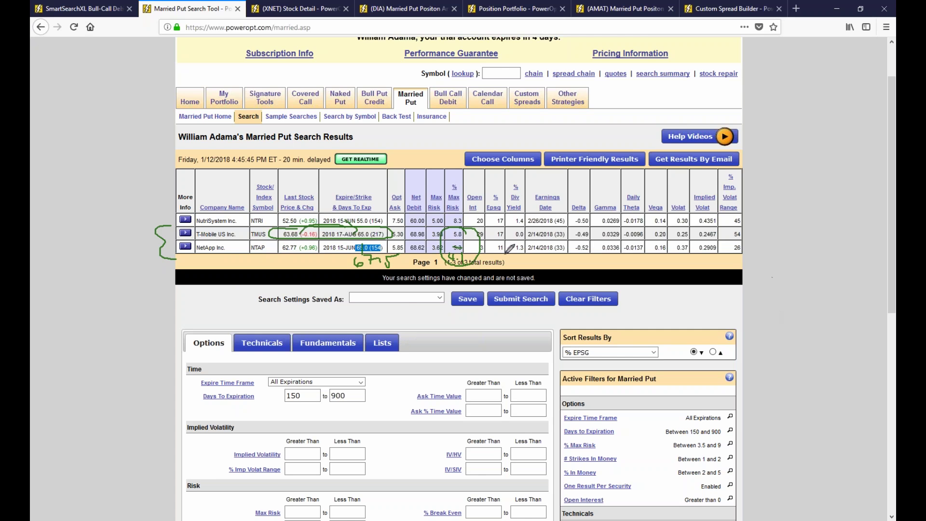
pyautogui.moveTo(465, 231); pyautogui.dragTo(507, 204)
pyautogui.moveTo(466, 262); pyautogui.dragTo(475, 276)
pyautogui.click(475, 276)
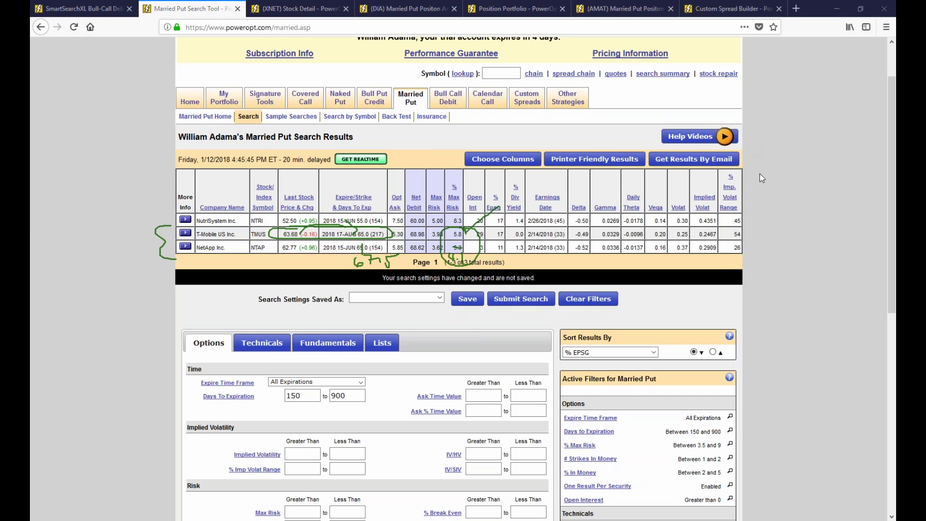
pyautogui.press('Escape')
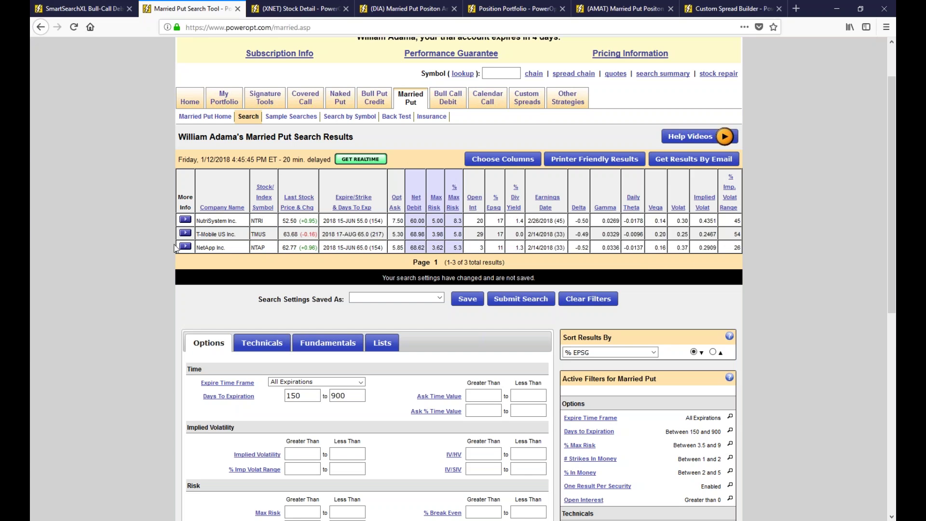
# Step: Compare T-Mobile's price, strike and % Max Risk with NetApp's June 65 put in the results
pyautogui.moveTo(286, 234); pyautogui.dragTo(371, 234)
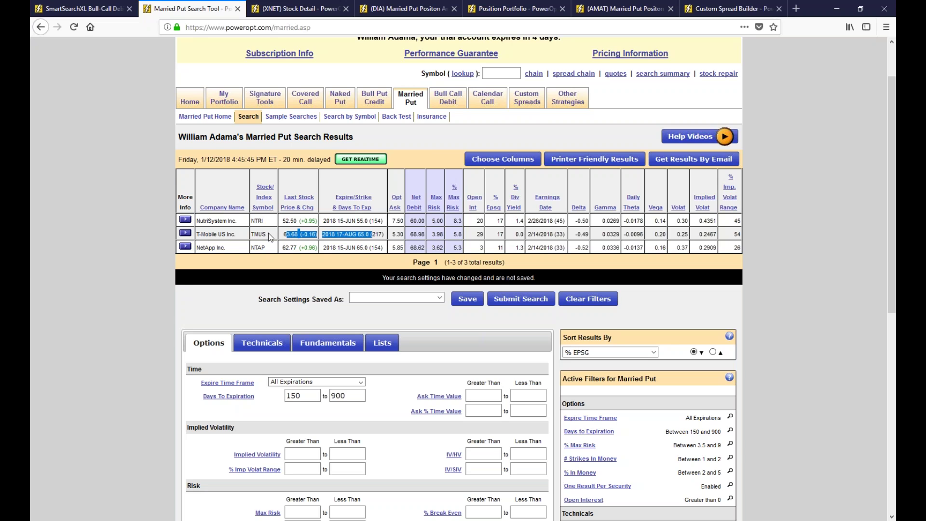
pyautogui.click(294, 239)
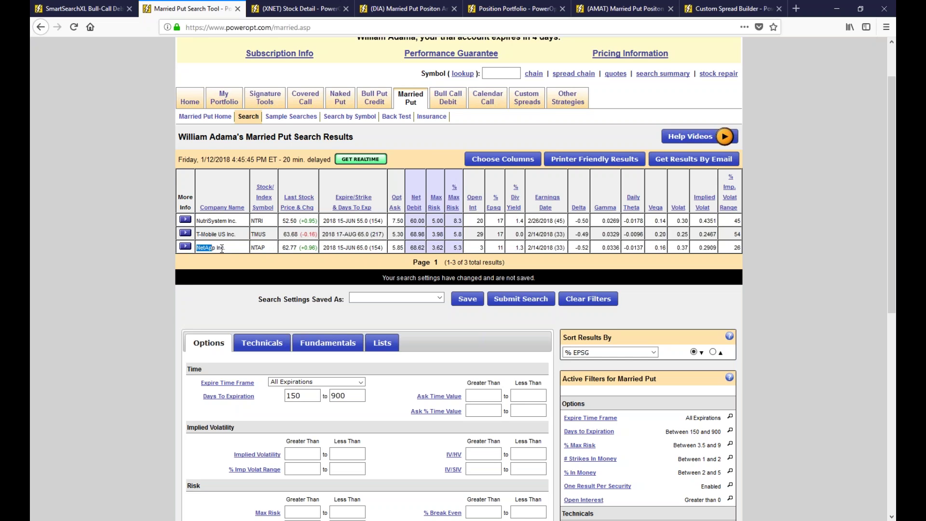
pyautogui.moveTo(284, 233); pyautogui.dragTo(384, 234)
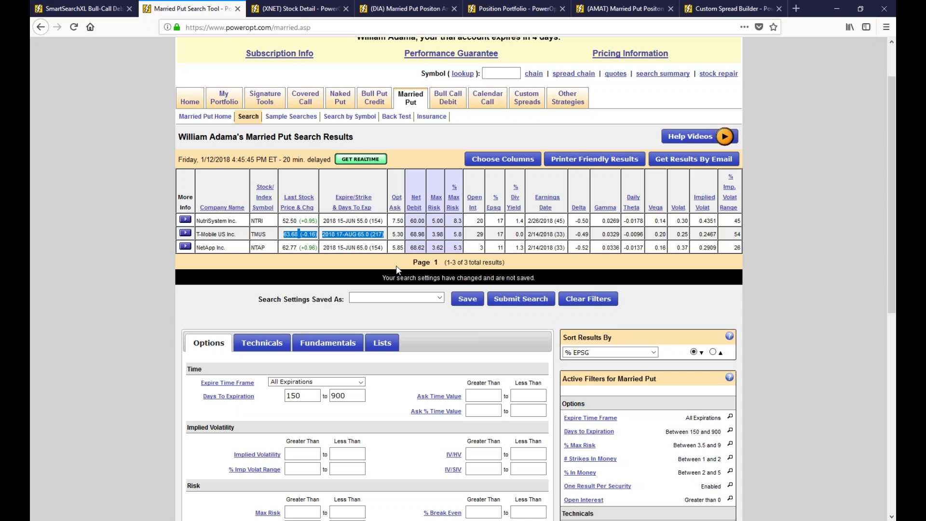
pyautogui.click(385, 250)
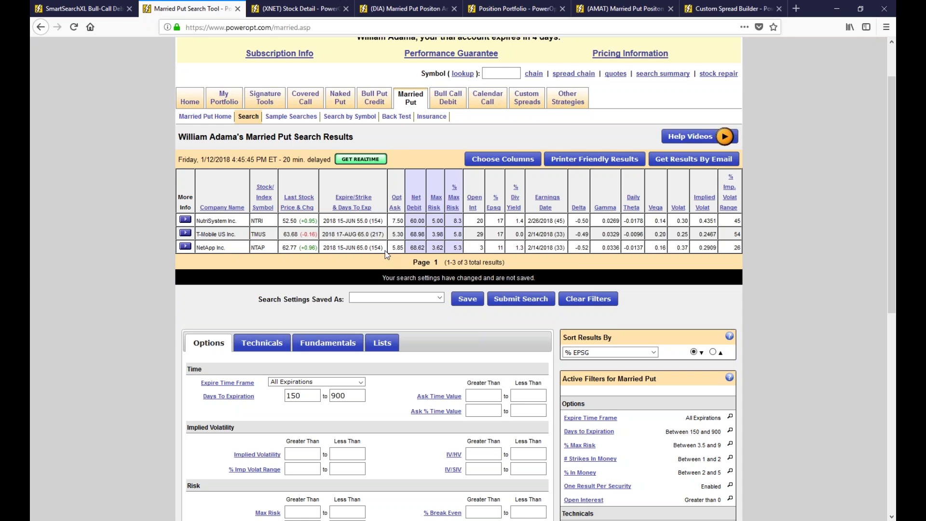
pyautogui.doubleClick(457, 234)
pyautogui.moveTo(352, 247); pyautogui.dragTo(384, 248)
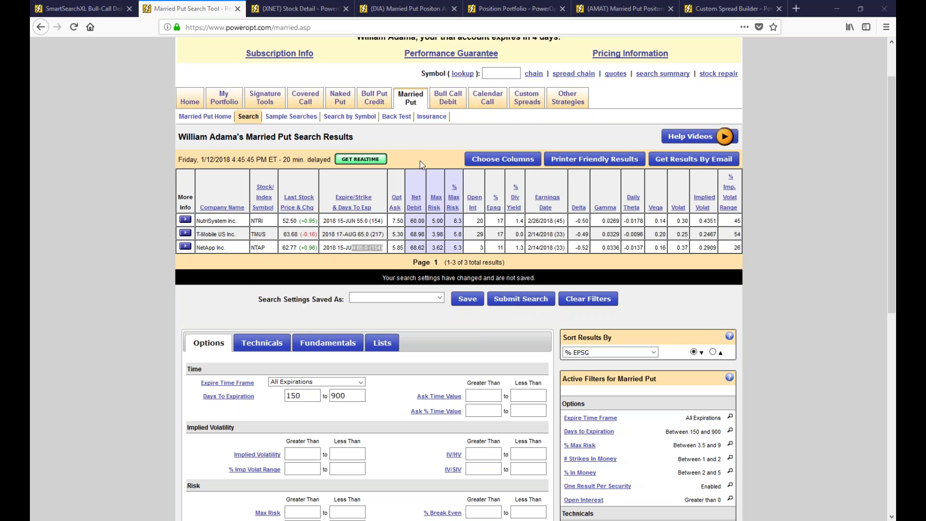
# Step: Look up the stock quote for UNG and open its price chart on BigCharts
pyautogui.click(490, 73)
pyautogui.write('UNG')
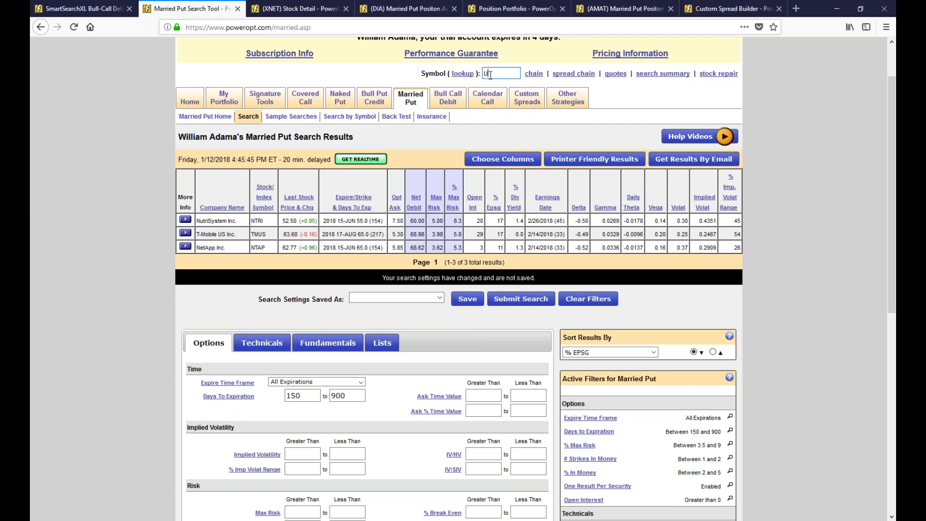
pyautogui.click(616, 74)
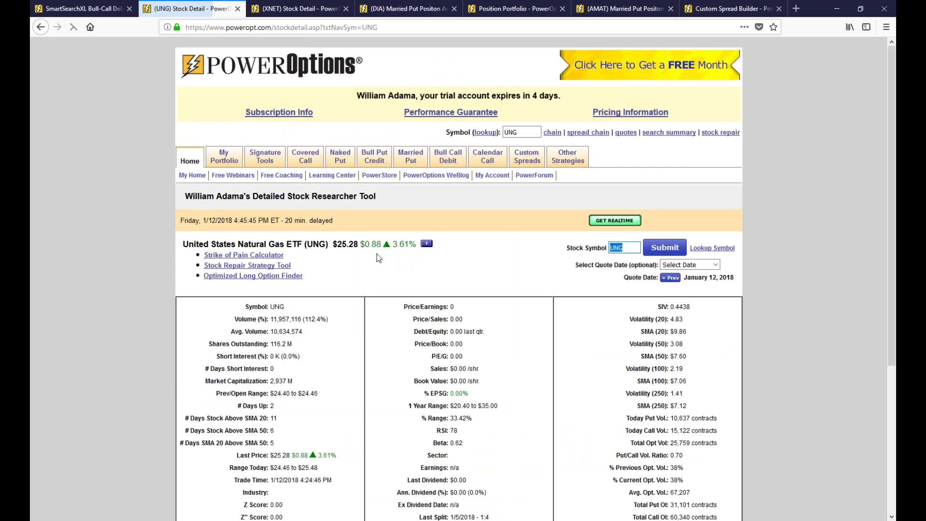
pyautogui.click(430, 244)
pyautogui.moveTo(453, 282)
pyautogui.click(558, 300)
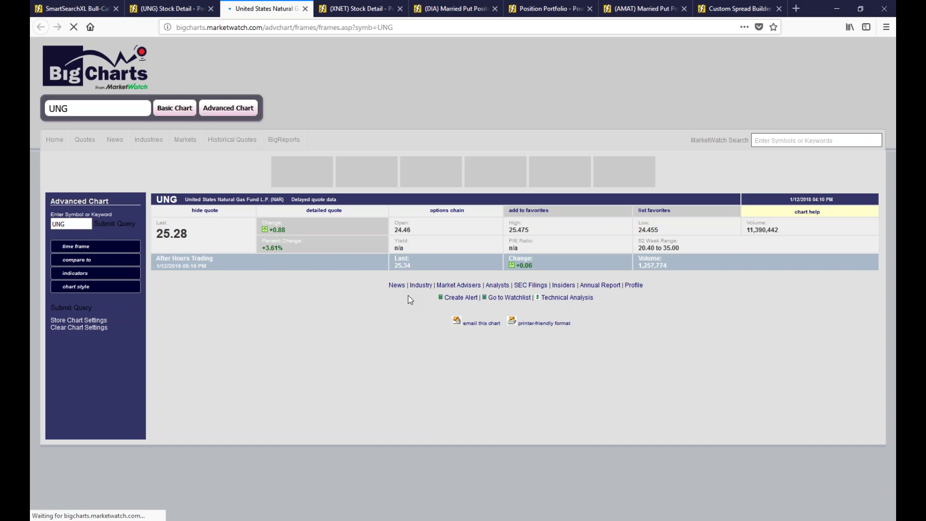
pyautogui.scroll(-3, 411, 294)
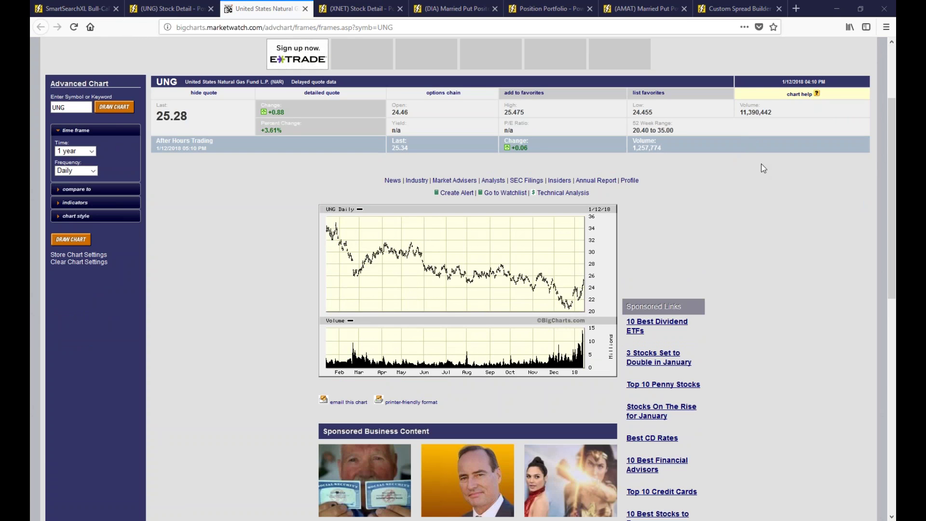
# Step: Trace the downtrends on UNG's one-year chart, write 4/12 and 8/12 above it in a box, and erase the annotations
pyautogui.moveTo(329, 219)
pyautogui.mouseDown()
pyautogui.moveTo(371, 253)
pyautogui.moveTo(406, 237)
pyautogui.moveTo(588, 300)
pyautogui.moveTo(594, 285)
pyautogui.moveTo(571, 256)
pyautogui.moveTo(543, 248)
pyautogui.mouseUp()
pyautogui.moveTo(375, 243)
pyautogui.mouseDown()
pyautogui.moveTo(391, 220)
pyautogui.moveTo(490, 232)
pyautogui.mouseUp()
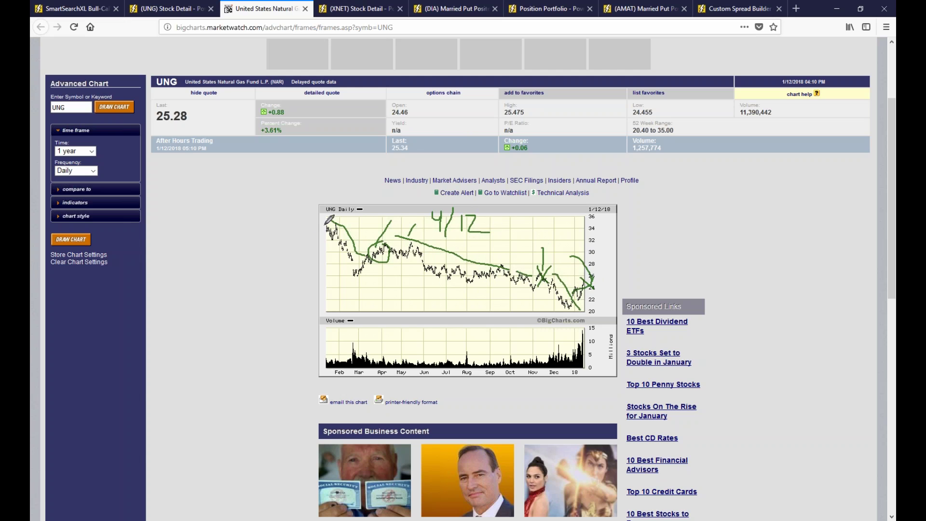
pyautogui.moveTo(536, 199)
pyautogui.mouseDown()
pyautogui.moveTo(530, 210)
pyautogui.moveTo(545, 230)
pyautogui.moveTo(619, 221)
pyautogui.mouseUp()
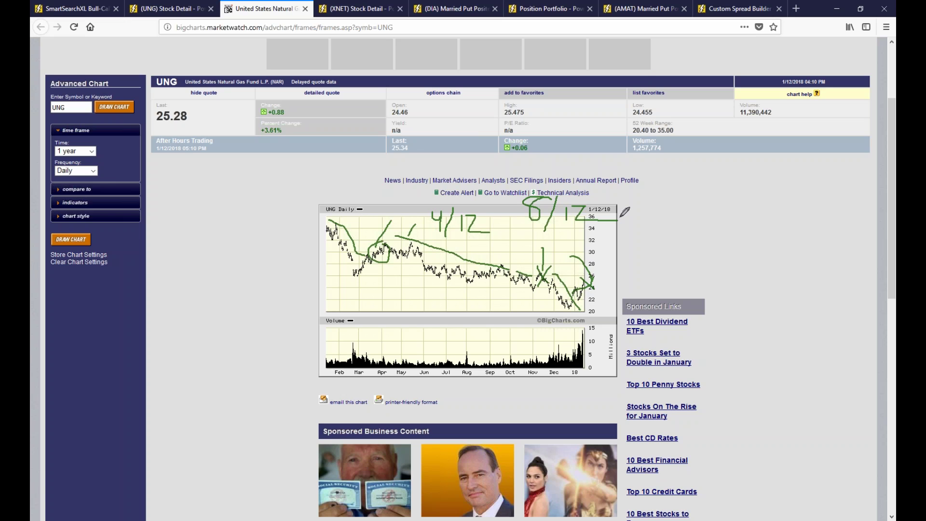
pyautogui.moveTo(447, 244)
pyautogui.mouseDown()
pyautogui.moveTo(634, 184)
pyautogui.moveTo(407, 184)
pyautogui.moveTo(409, 236)
pyautogui.mouseUp()
pyautogui.moveTo(447, 249); pyautogui.dragTo(479, 249)
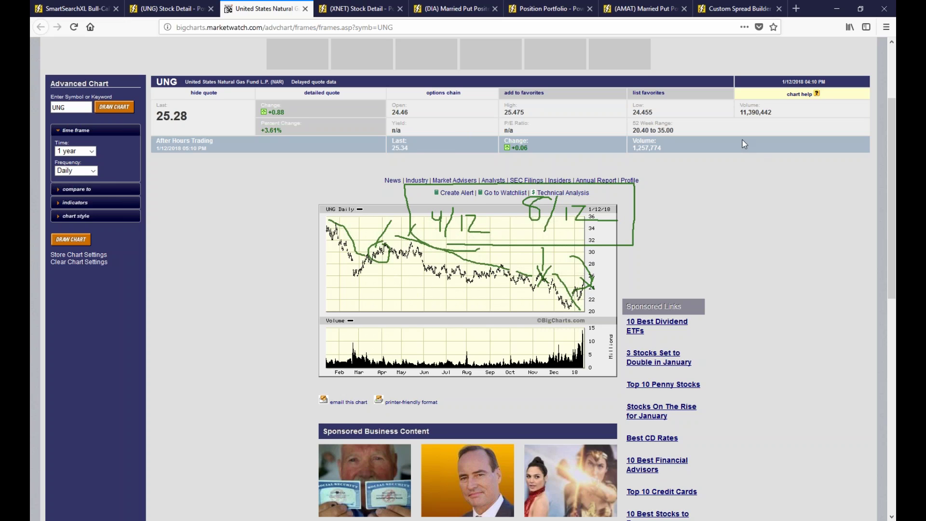
pyautogui.press('Escape')
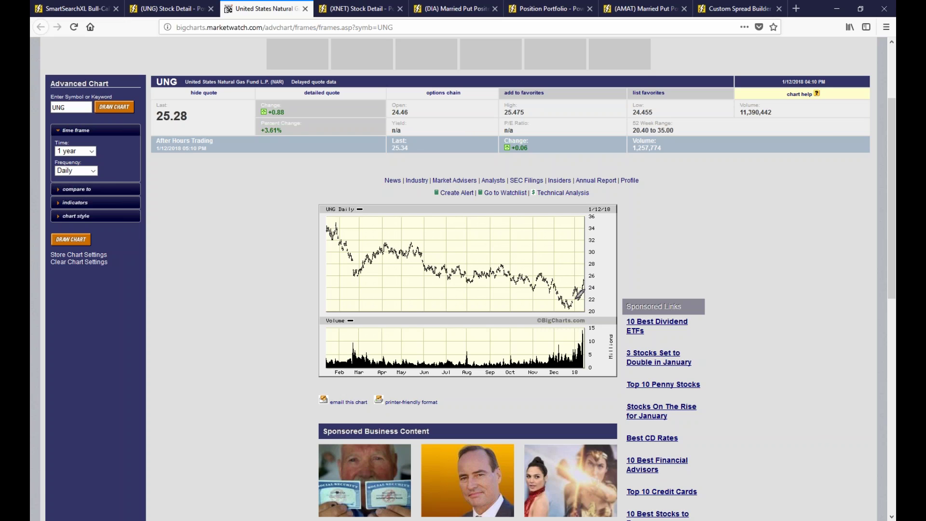
# Step: Trace UNG's recent December drop and January rebound on the chart, and erase the strokes
pyautogui.moveTo(550, 274)
pyautogui.mouseDown()
pyautogui.moveTo(569, 283)
pyautogui.moveTo(567, 300)
pyautogui.mouseUp()
pyautogui.moveTo(548, 275); pyautogui.dragTo(564, 309)
pyautogui.moveTo(565, 303); pyautogui.dragTo(579, 287)
pyautogui.moveTo(578, 301); pyautogui.dragTo(583, 285)
pyautogui.press('e')
# Step: Redraw UNG's price chart with a 2 months time frame
pyautogui.click(91, 151)
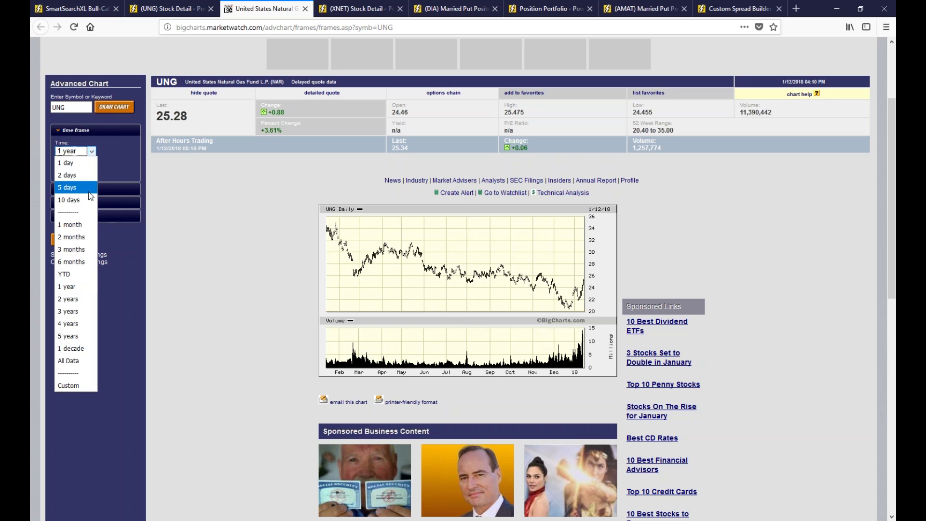
pyautogui.click(84, 237)
pyautogui.click(77, 238)
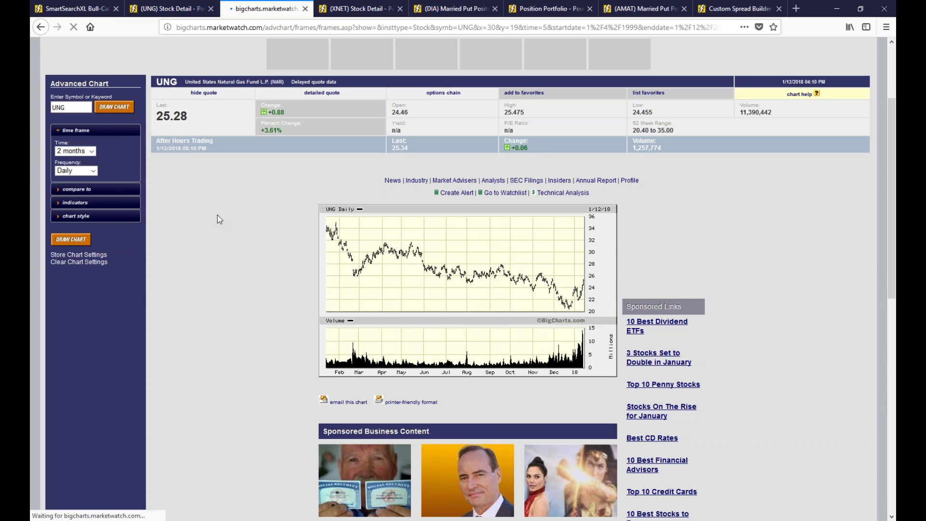
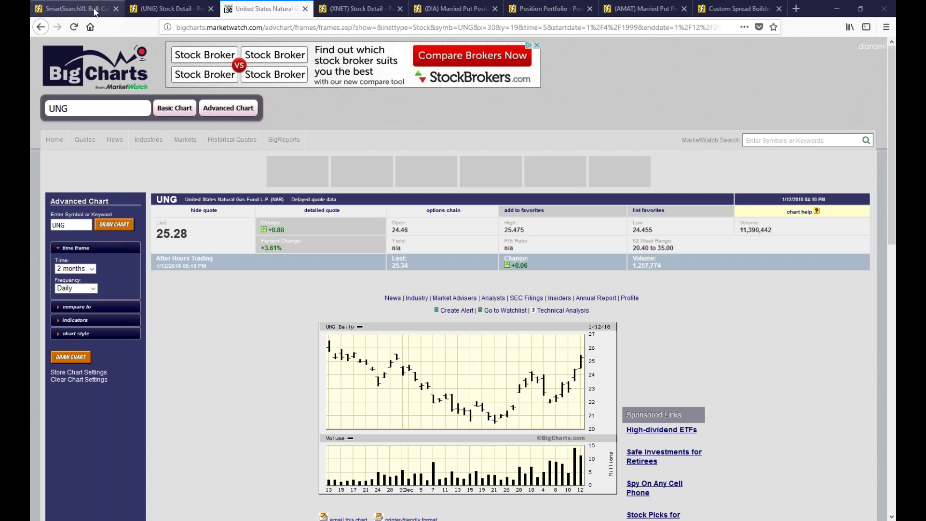
# Step: Return to UNG's stock detail page and examine its 20-day and 50-day volatility figures
pyautogui.click(159, 8)
pyautogui.scroll(-2, 558, 355)
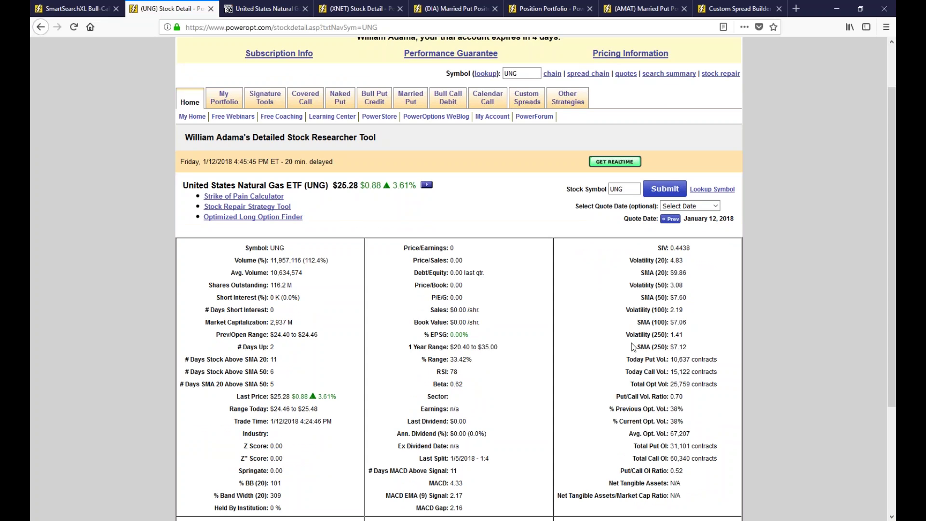
pyautogui.doubleClick(675, 285)
pyautogui.doubleClick(676, 260)
pyautogui.click(624, 295)
pyautogui.tripleClick(676, 285)
pyautogui.click(574, 329)
# Step: Open UNG's option chain from the stock detail page and limit it to the January 19 expiration
pyautogui.click(426, 185)
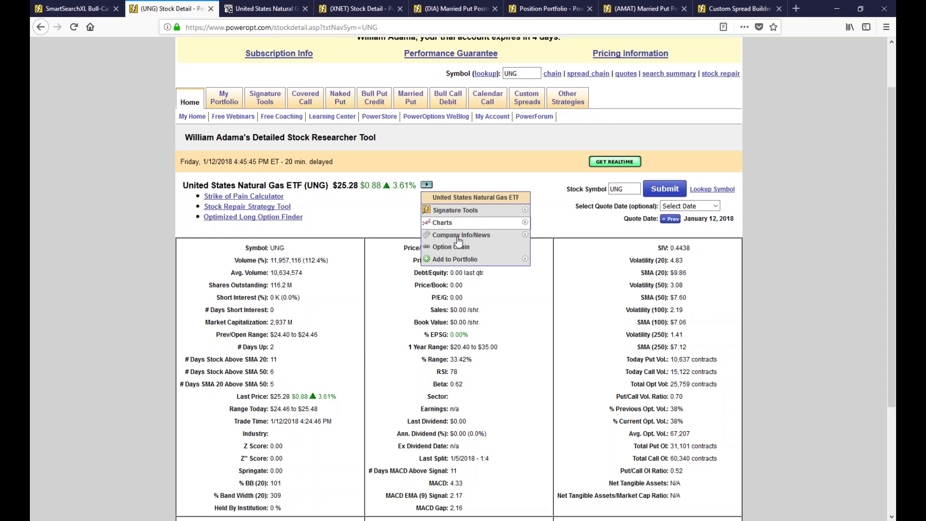
pyautogui.click(450, 247)
pyautogui.scroll(-2, 579, 176)
pyautogui.click(593, 172)
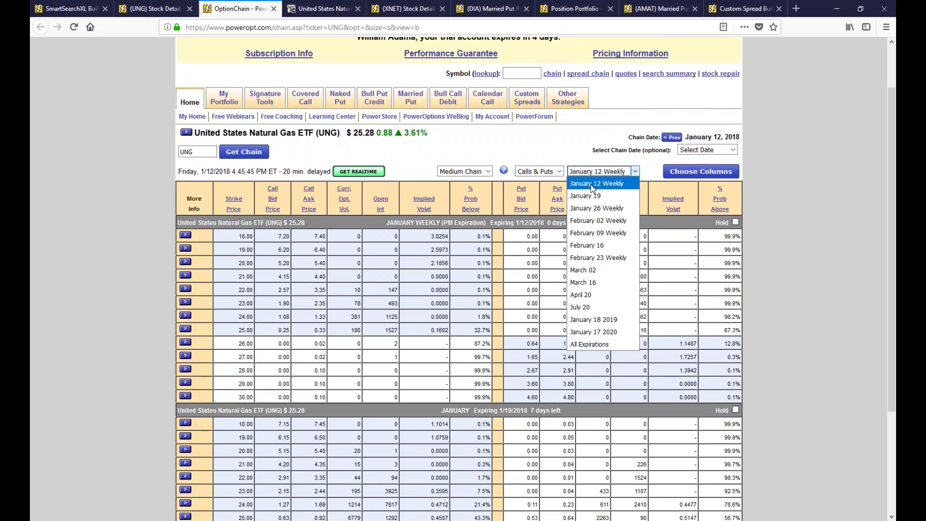
pyautogui.click(589, 196)
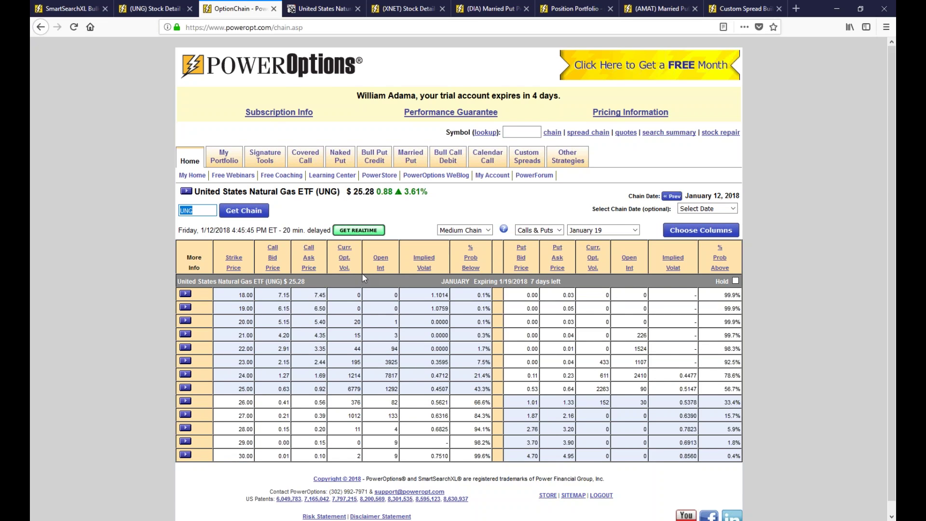
# Step: Revisit UNG's stock detail page, then examine the implied volatility of the January 19 call at the 25 strike in the option chain
pyautogui.click(195, 5)
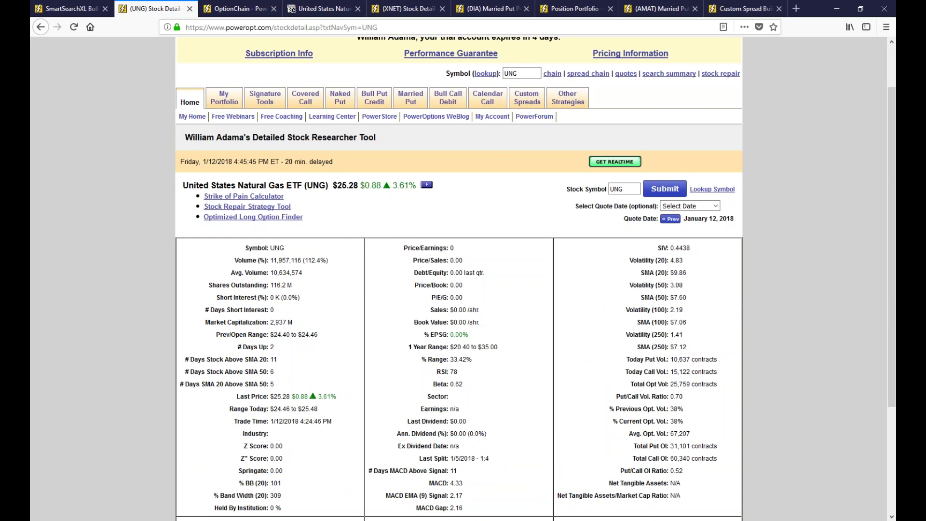
pyautogui.scroll(-2, 392, 243)
pyautogui.moveTo(268, 126); pyautogui.dragTo(315, 131)
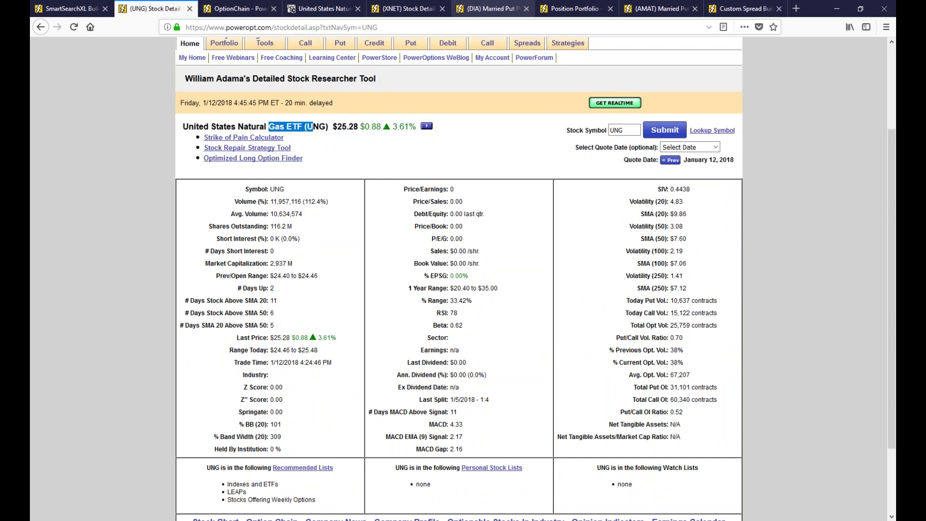
pyautogui.click(236, 9)
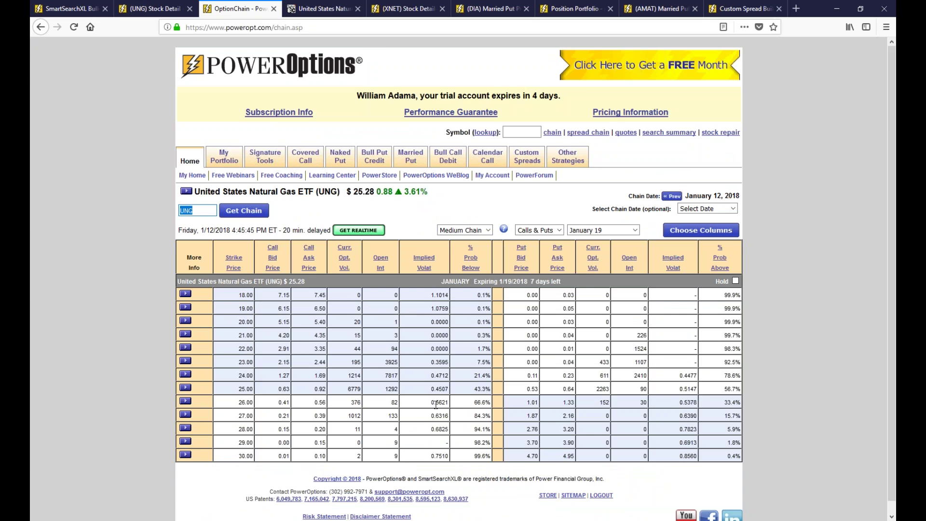
pyautogui.doubleClick(436, 390)
pyautogui.moveTo(434, 389); pyautogui.dragTo(446, 389)
# Step: Restrict the UNG chain to puts only and examine the bid prices and deltas of the 24 and 25 strike puts
pyautogui.click(538, 230)
pyautogui.click(530, 261)
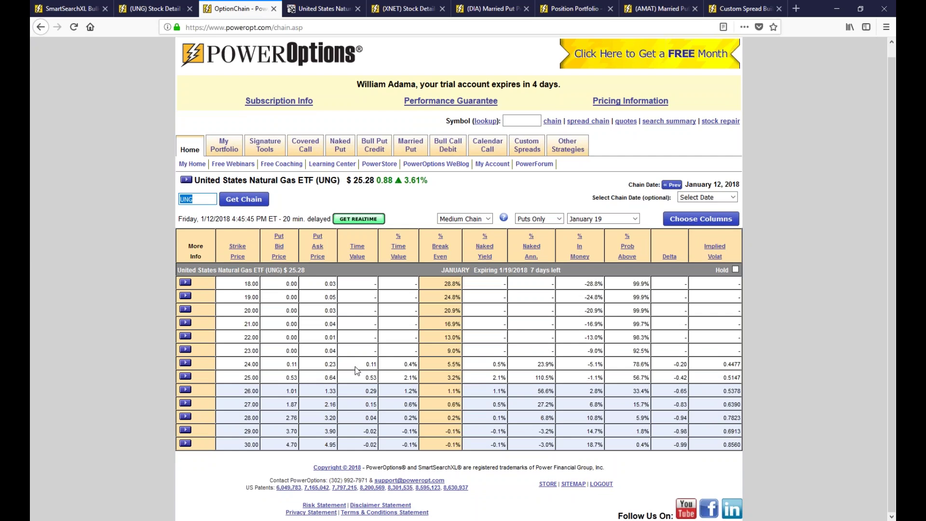
pyautogui.moveTo(673, 378); pyautogui.dragTo(692, 379)
pyautogui.click(304, 386)
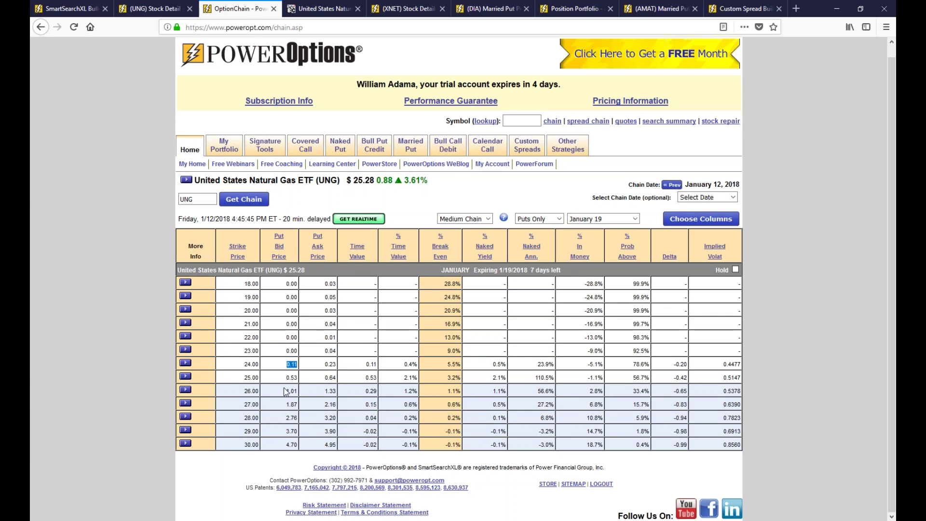
pyautogui.moveTo(286, 378); pyautogui.dragTo(333, 378)
pyautogui.doubleClick(677, 381)
pyautogui.doubleClick(247, 378)
pyautogui.click(274, 383)
# Step: Show the February 02 Weekly expiration in the UNG chain and examine the 24 and 22 strike puts
pyautogui.click(614, 219)
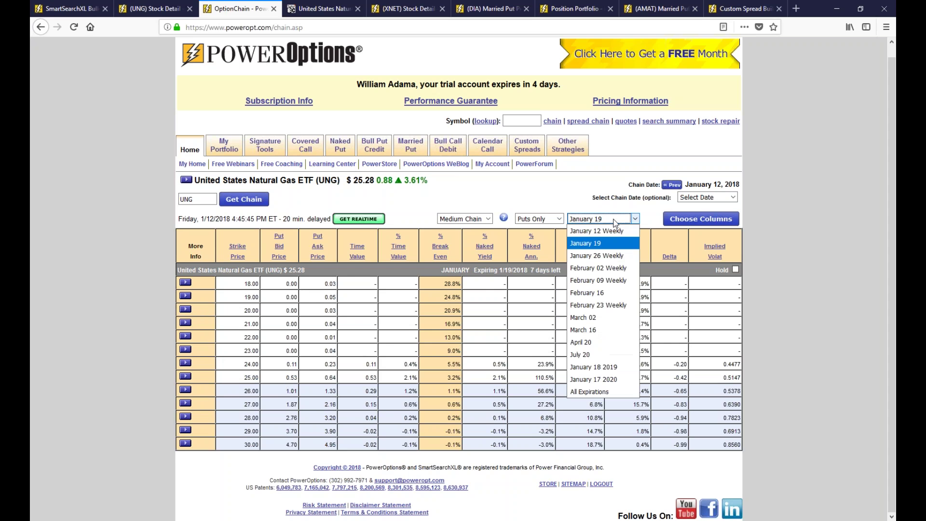
pyautogui.click(611, 265)
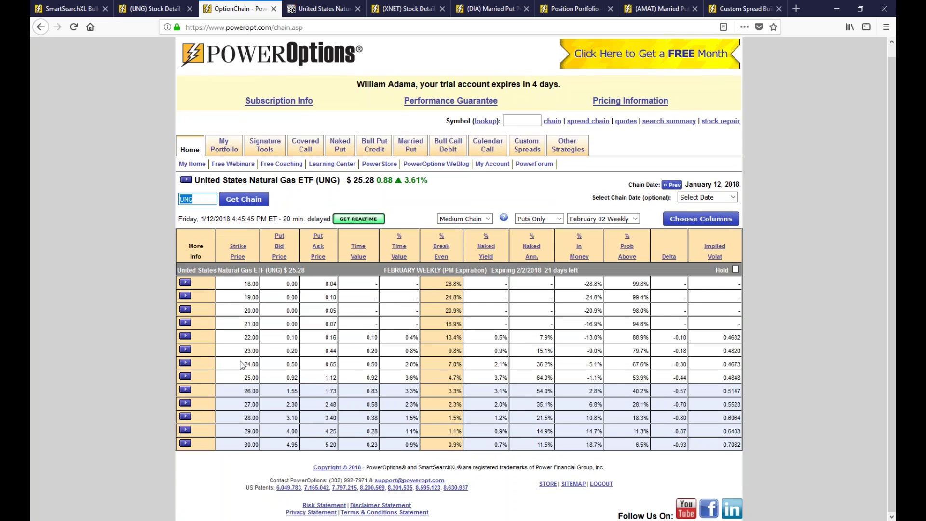
pyautogui.click(243, 365)
pyautogui.doubleClick(246, 338)
pyautogui.click(242, 364)
pyautogui.moveTo(239, 338); pyautogui.dragTo(289, 336)
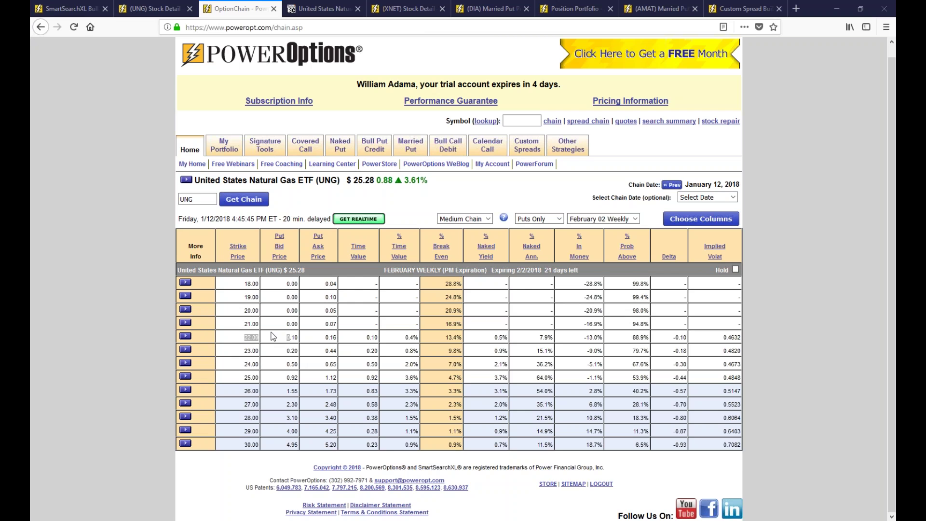
# Step: Open the bull put credit search, set days to expiration from 20 to 23, and submit the search
pyautogui.moveTo(370, 153)
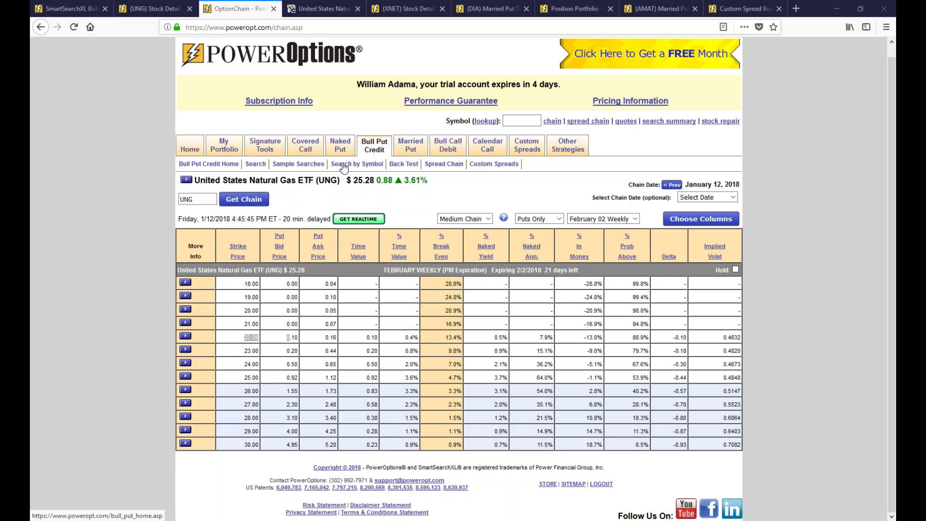
pyautogui.click(249, 165)
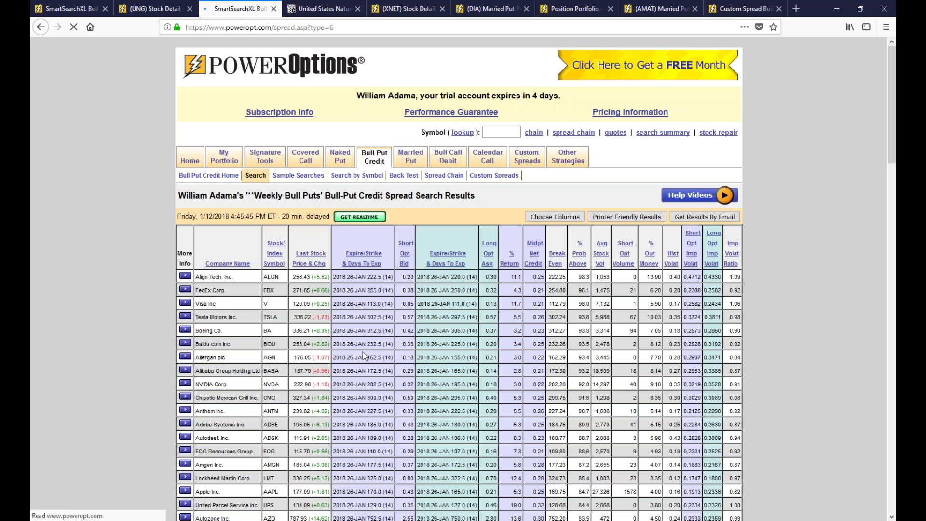
pyautogui.scroll(-8, 363, 351)
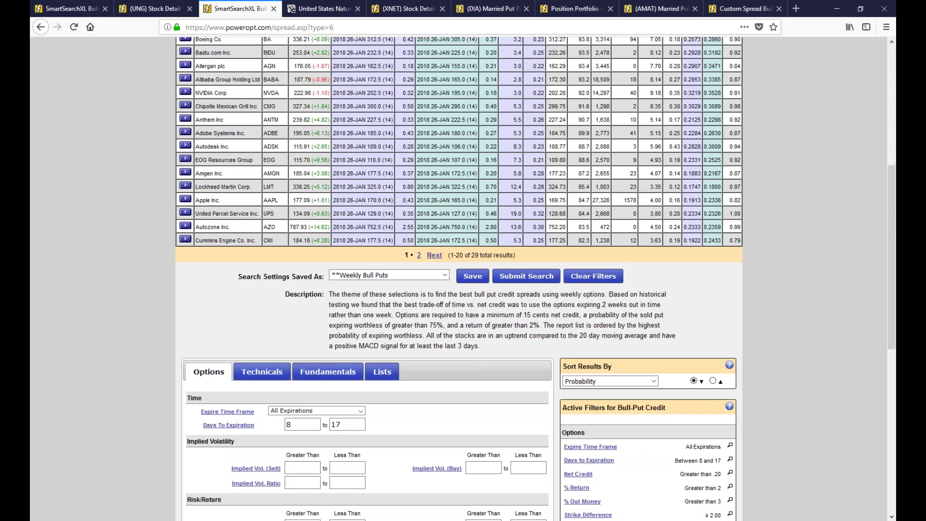
pyautogui.click(301, 308)
pyautogui.press('BackSpace')
pyautogui.write('20')
pyautogui.click(350, 309)
pyautogui.press('BackSpace')
pyautogui.press('BackSpace')
pyautogui.write('23')
pyautogui.click(526, 158)
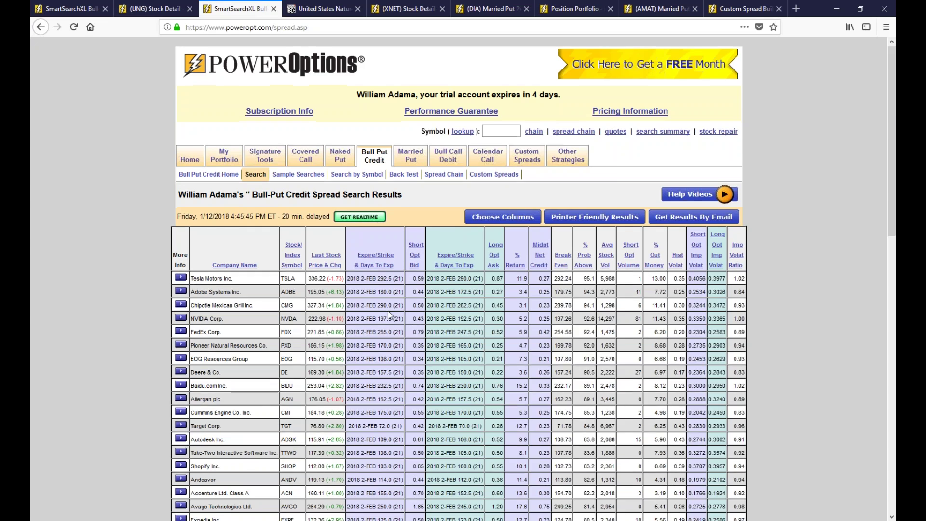
# Step: Add a fundamentals filter for stock prices between 18 and 29 and submit the bull put search
pyautogui.scroll(-4, 387, 310)
pyautogui.scroll(-3, 388, 311)
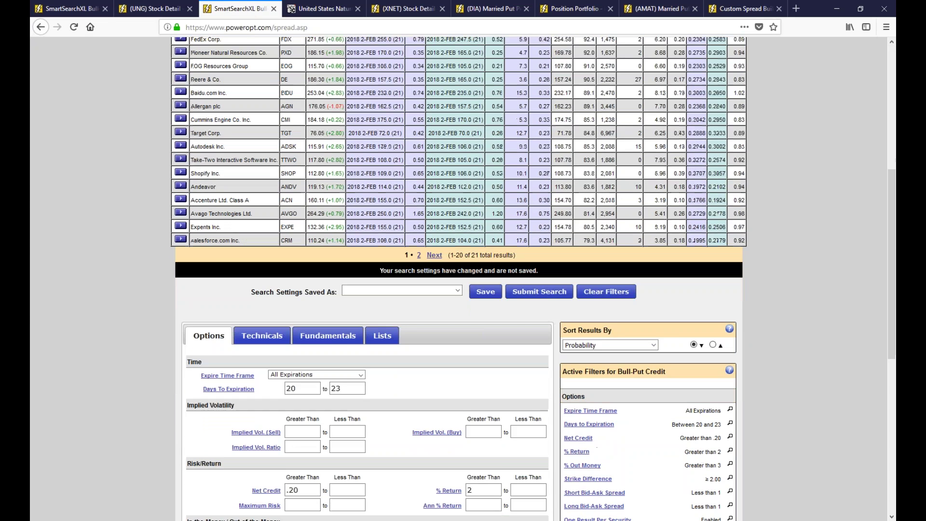
pyautogui.click(328, 336)
pyautogui.click(302, 389)
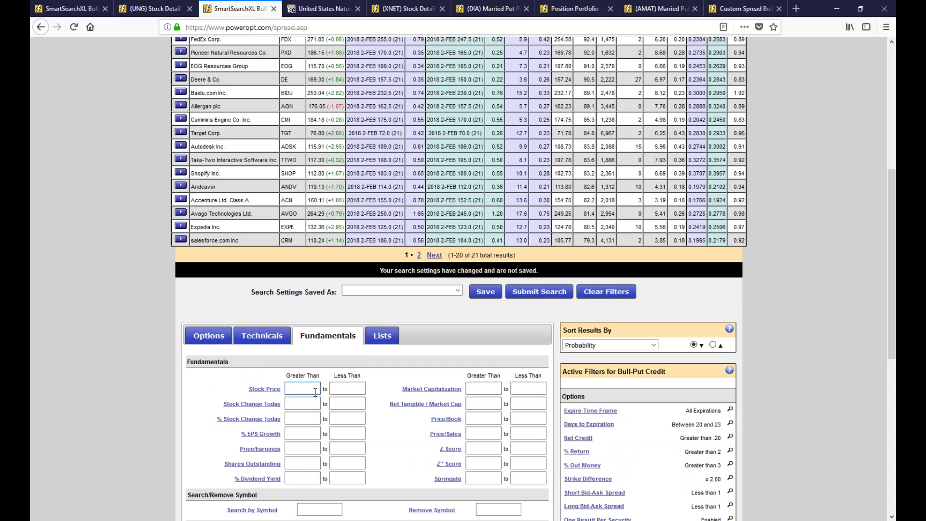
pyautogui.write('18')
pyautogui.click(337, 389)
pyautogui.write('29')
pyautogui.click(560, 292)
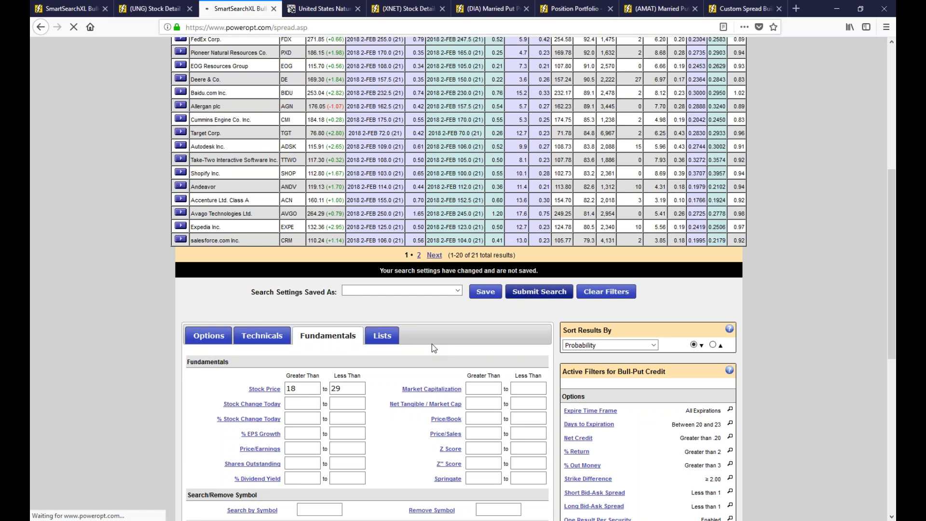
# Step: Set the minimum net credit to .15 and the minimum % Out Money to 1 in the search filters
pyautogui.scroll(-2, 376, 338)
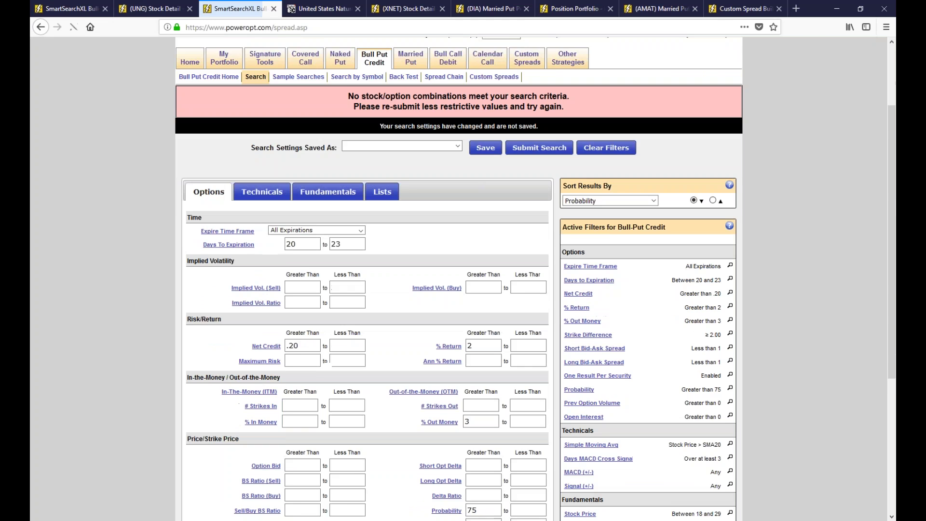
pyautogui.click(316, 331)
pyautogui.press('BackSpace')
pyautogui.press('BackSpace')
pyautogui.write('15')
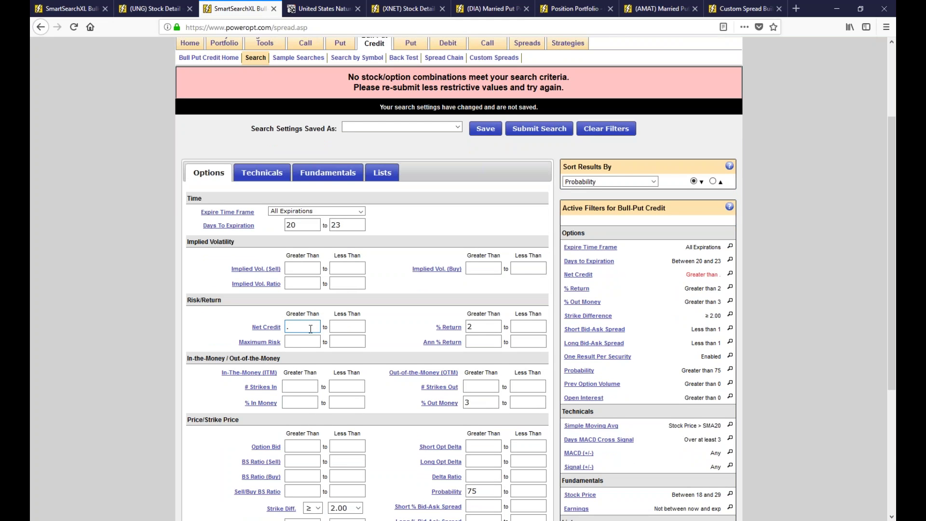
pyautogui.scroll(-4, 392, 331)
pyautogui.click(481, 288)
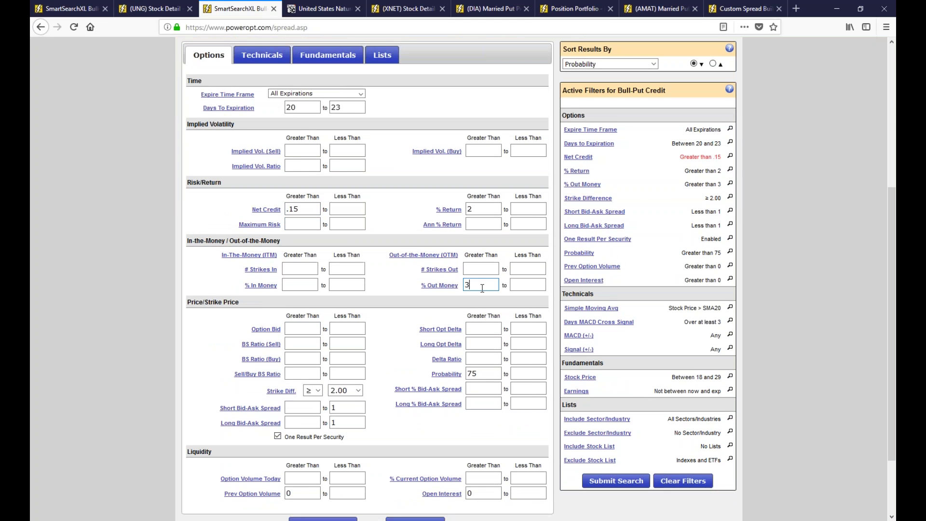
pyautogui.press('BackSpace')
pyautogui.write('1')
# Step: Set the minimum probability filter to 70
pyautogui.click(476, 373)
pyautogui.press('BackSpace')
pyautogui.write('0')
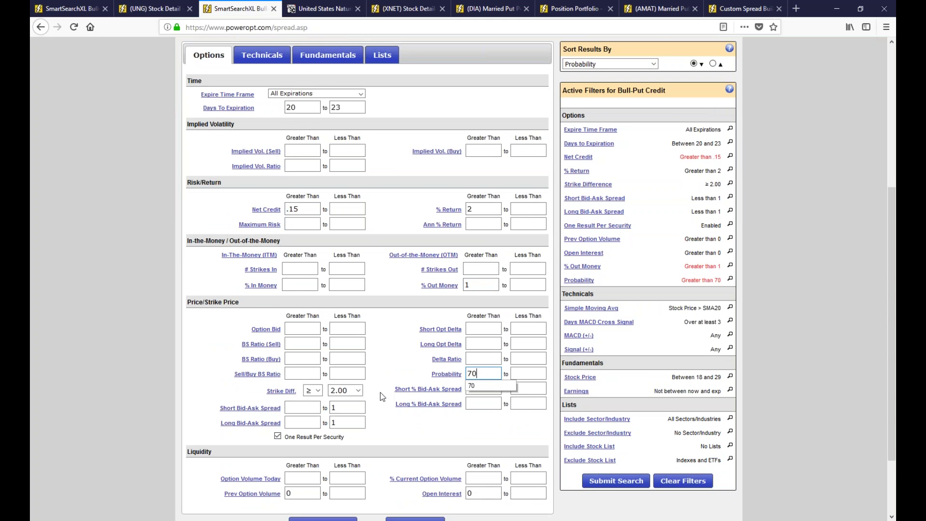
pyautogui.scroll(-3, 380, 392)
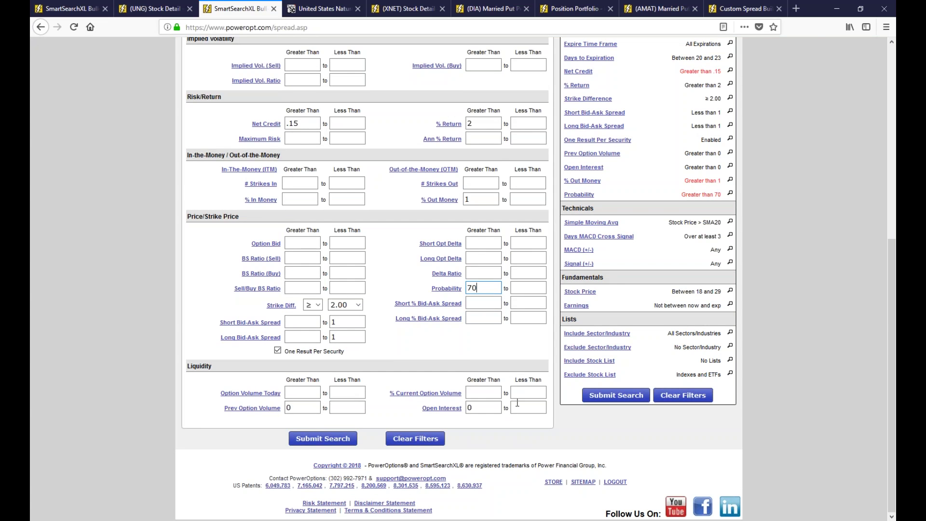
pyautogui.click(598, 402)
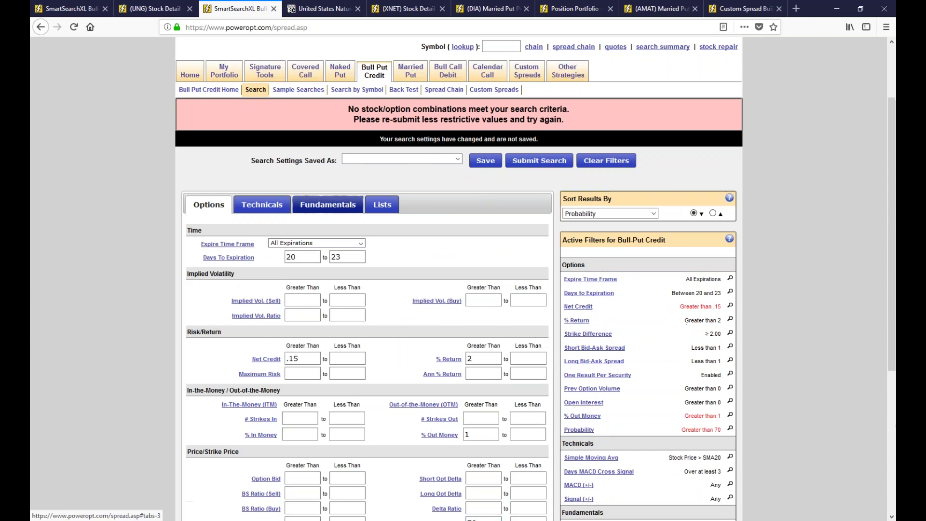
# Step: Remove the filter requiring earnings dates not between now and expiration, resubmit the search, and review the active filters
pyautogui.click(328, 205)
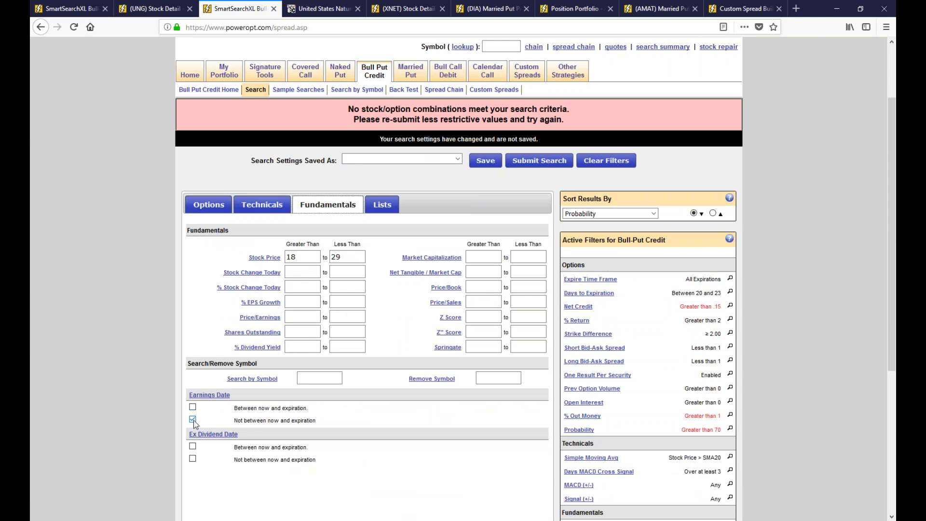
pyautogui.click(539, 160)
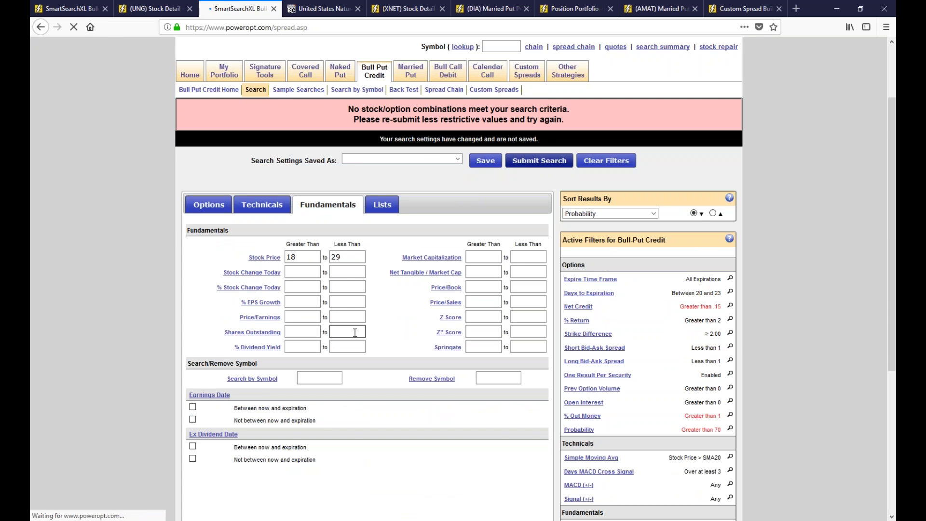
pyautogui.scroll(-3, 355, 332)
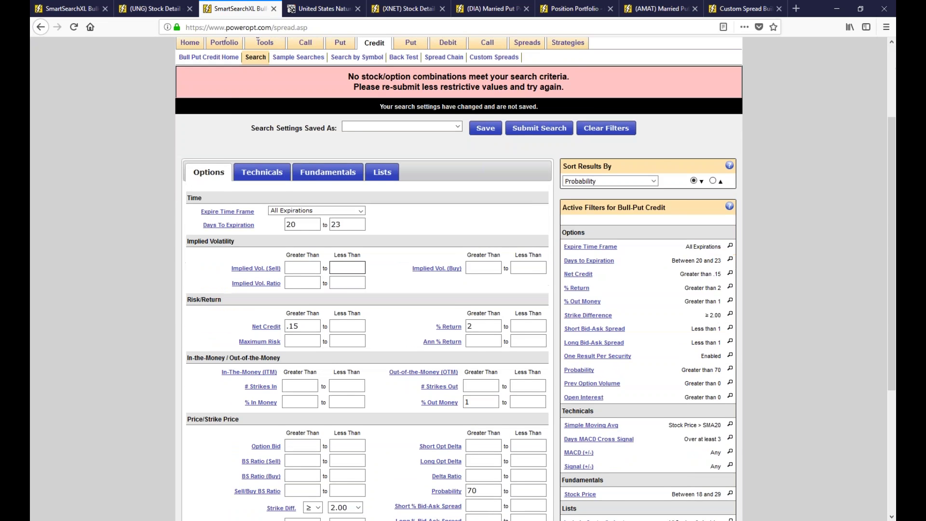
pyautogui.scroll(-3, 355, 332)
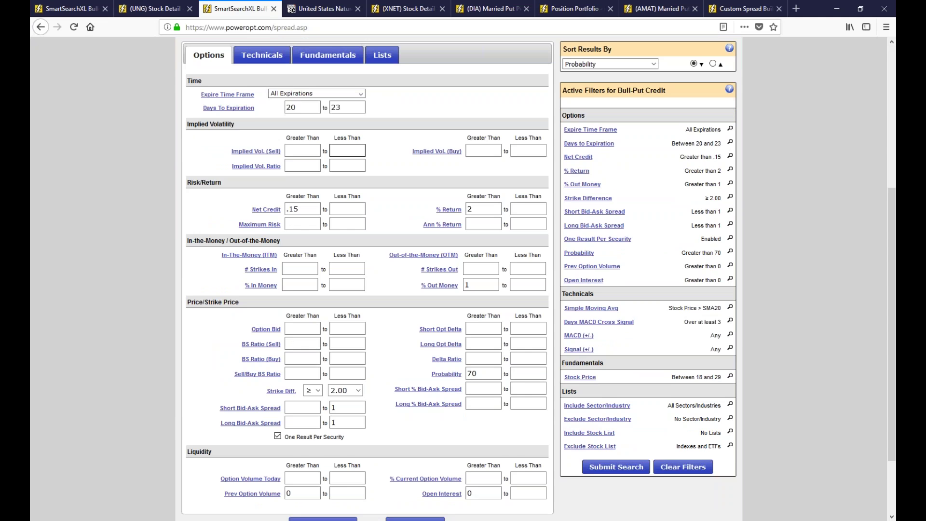
pyautogui.scroll(4, 463, 280)
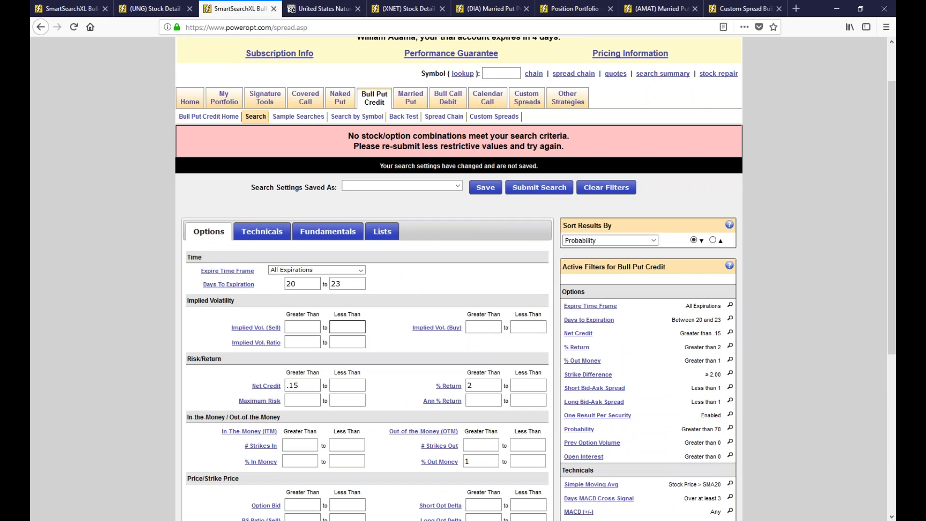
# Step: Lower the bull put search's minimum net credit to .10 and its minimum % Out Money to 0
pyautogui.scroll(-4, 347, 328)
pyautogui.click(317, 211)
pyautogui.press('BackSpace')
pyautogui.press('BackSpace')
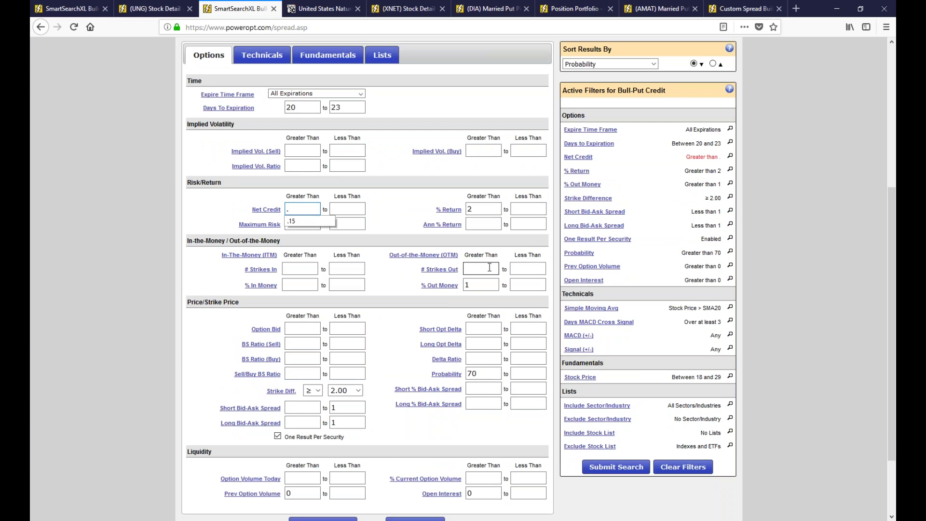
pyautogui.write('10')
pyautogui.click(488, 285)
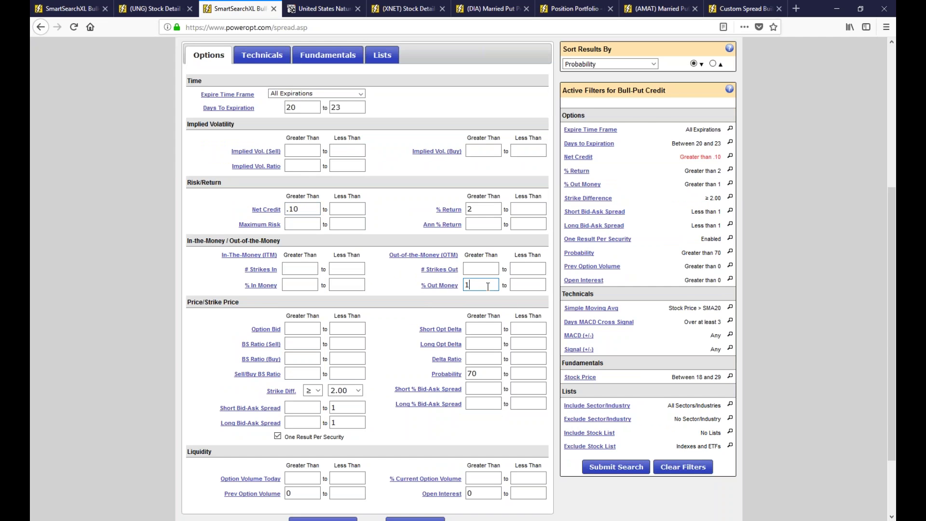
pyautogui.write('0')
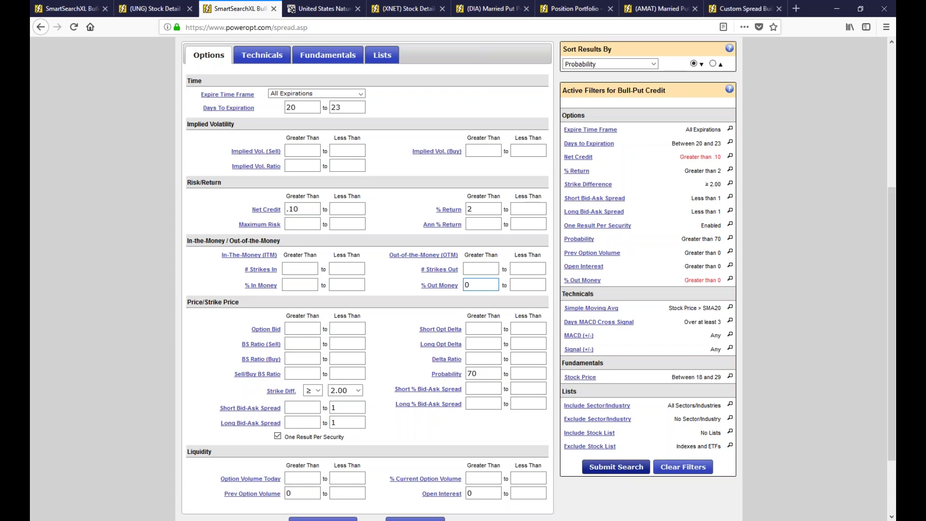
# Step: Set the minimum probability filter to 65 and resubmit the bull put search
pyautogui.click(492, 375)
pyautogui.press('BackSpace')
pyautogui.press('BackSpace')
pyautogui.write('65')
pyautogui.click(633, 468)
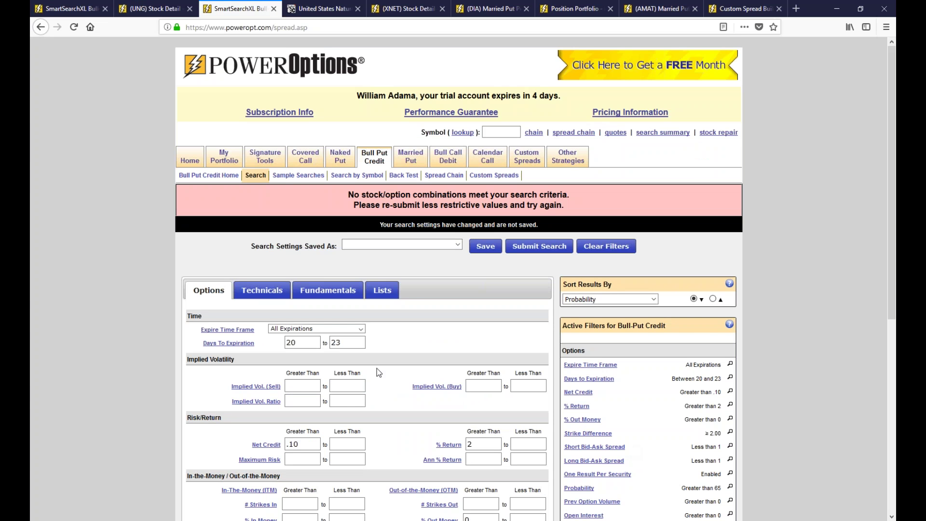
# Step: Switch to the Married Put search and clear all of its filters
pyautogui.click(408, 161)
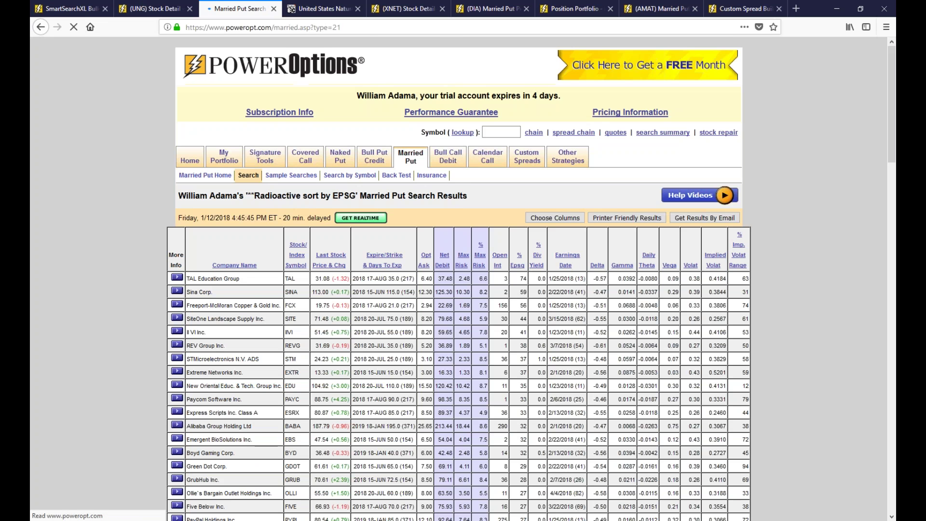
pyautogui.scroll(-7, 388, 331)
pyautogui.click(568, 217)
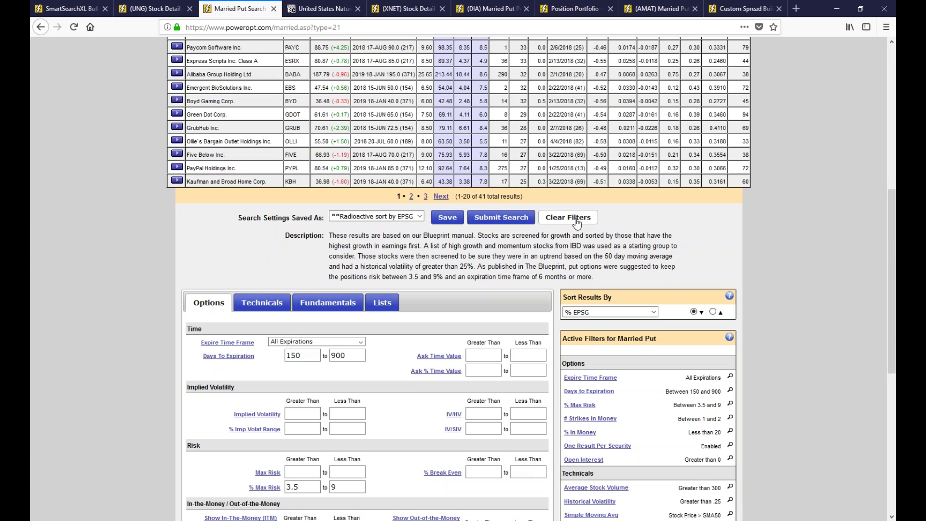
# Step: Limit the married put search to the February (35 days) expiration and stock prices between 18 and 29
pyautogui.click(337, 341)
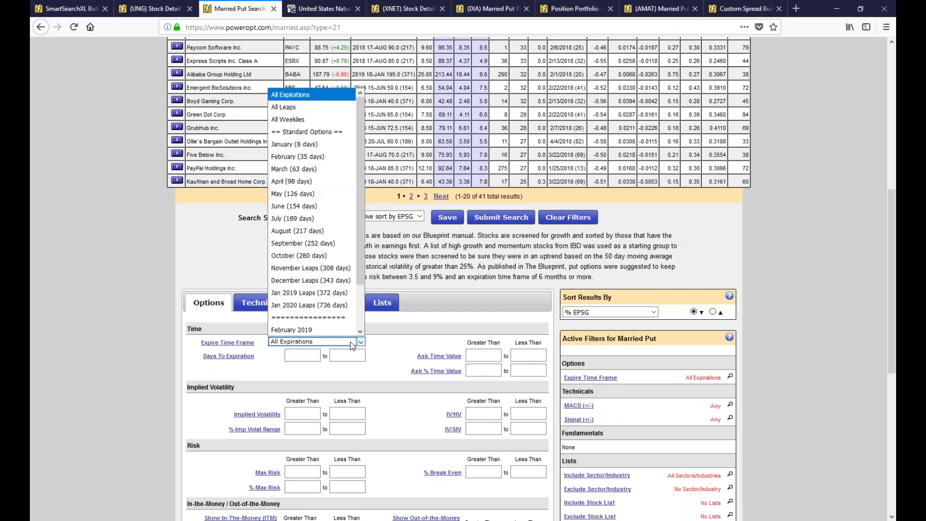
pyautogui.click(297, 156)
pyautogui.scroll(-3, 293, 308)
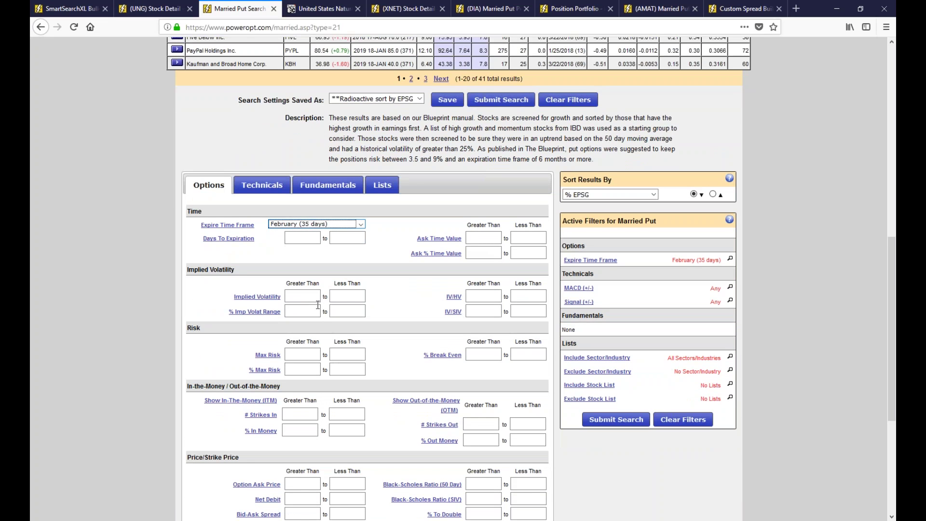
pyautogui.click(336, 190)
pyautogui.click(306, 237)
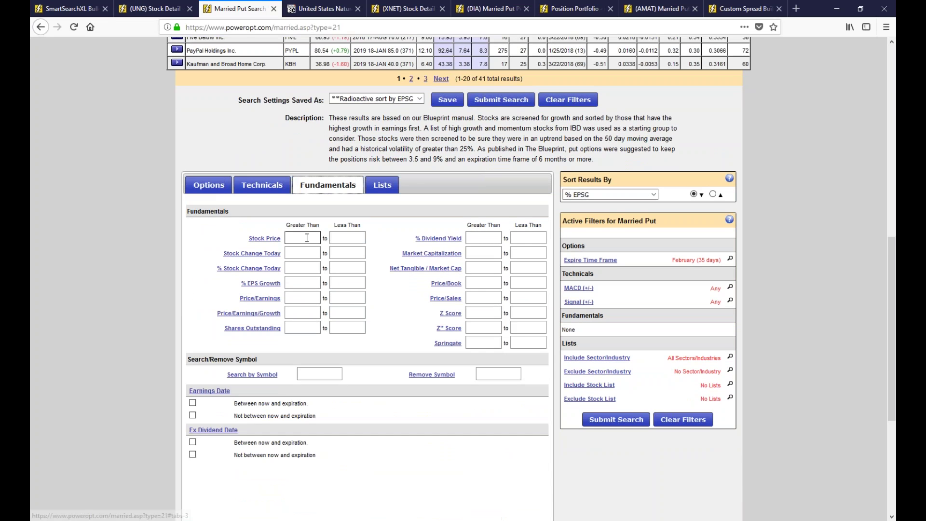
pyautogui.write('18')
pyautogui.press('Tab')
pyautogui.write('29')
# Step: Set the maximum implied volatility to 0.25 and the maximum historical volatility to .5
pyautogui.click(208, 185)
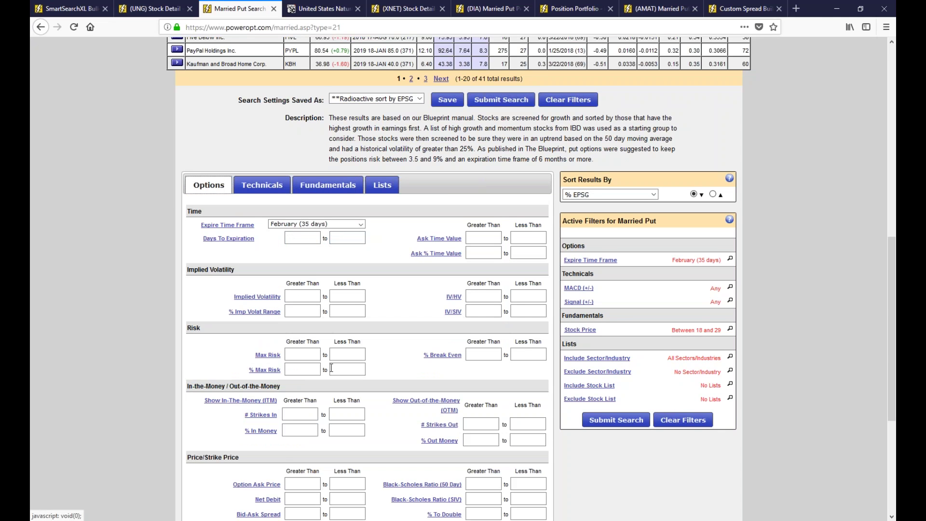
pyautogui.scroll(-2, 496, 251)
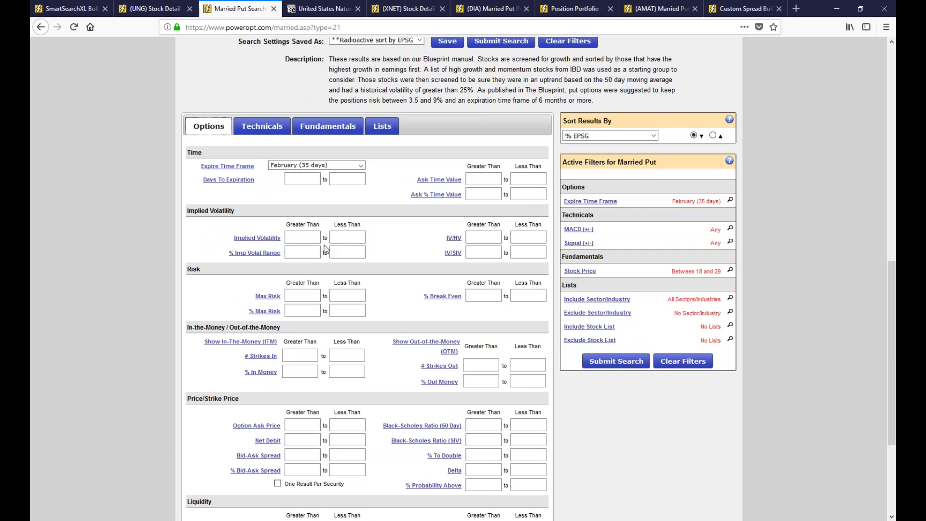
pyautogui.click(351, 238)
pyautogui.write('0.25')
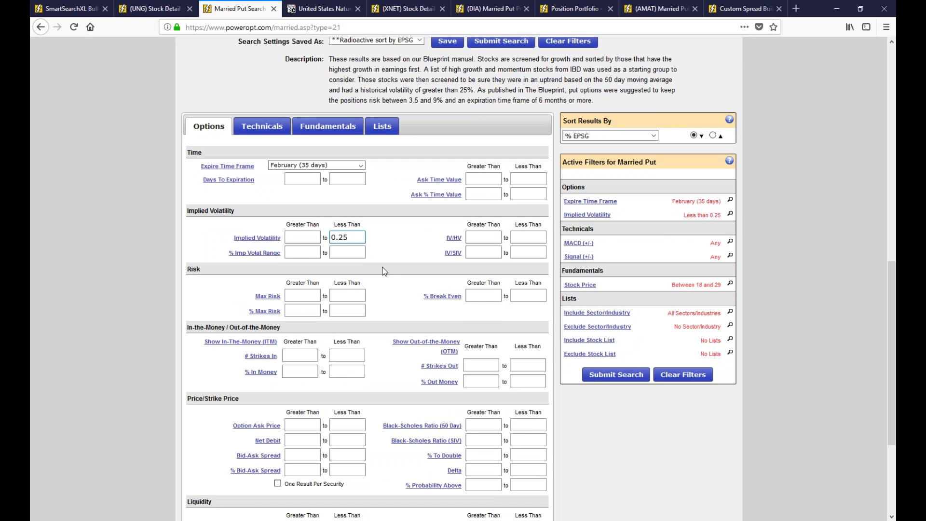
pyautogui.click(328, 126)
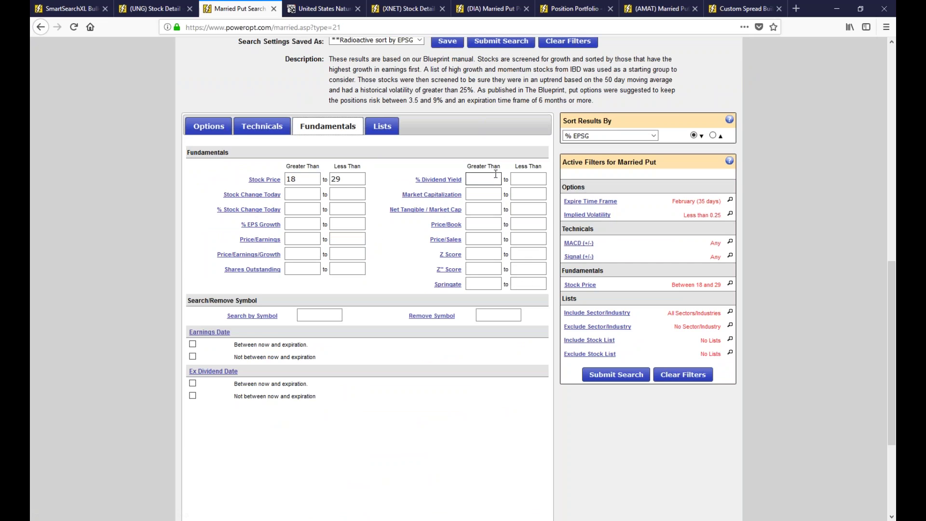
pyautogui.click(262, 126)
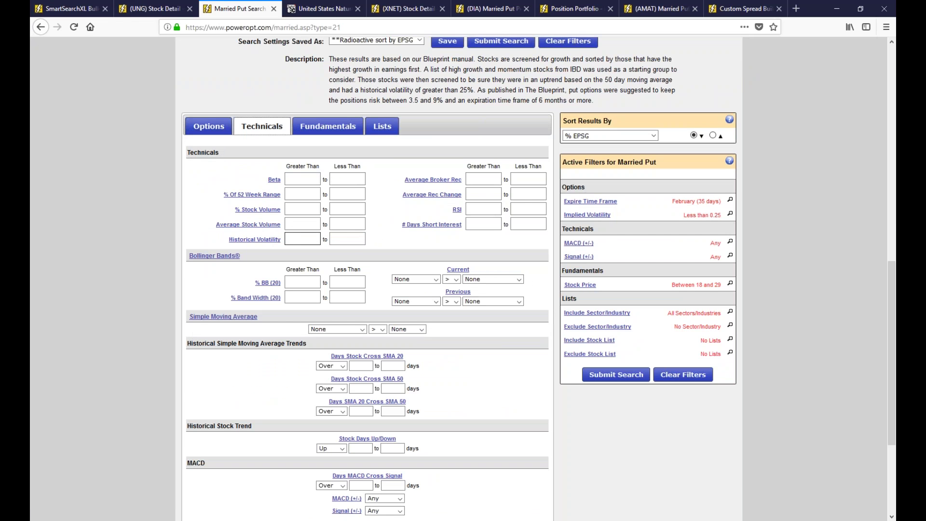
pyautogui.click(341, 241)
pyautogui.write('.5')
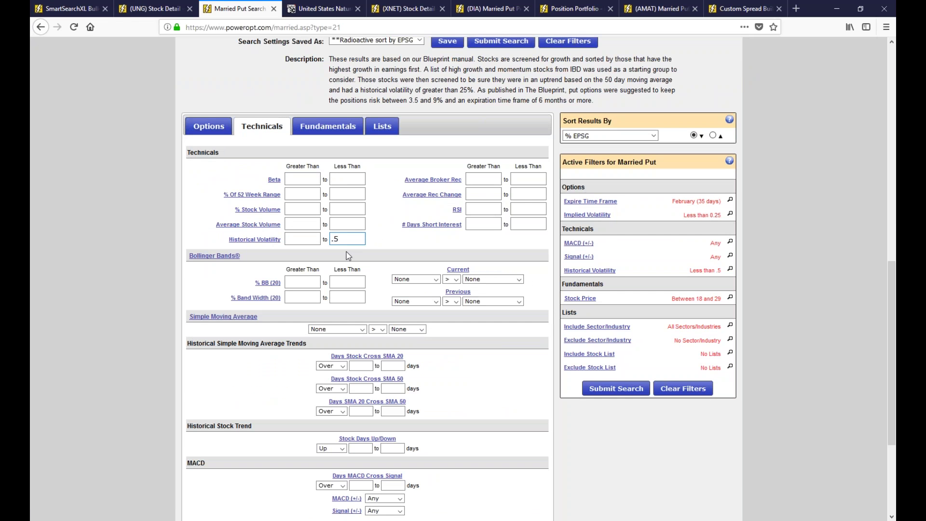
# Step: Set % Max Risk between 1 and 10, enable one result per security, and submit the married put search
pyautogui.click(200, 122)
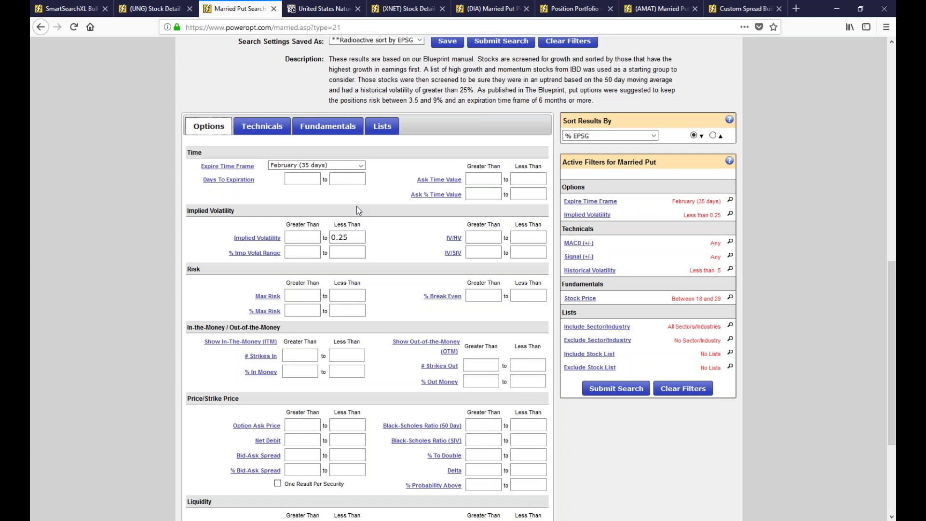
pyautogui.scroll(-1, 390, 304)
pyautogui.scroll(-2, 390, 303)
pyautogui.click(348, 251)
pyautogui.write('10')
pyautogui.click(289, 252)
pyautogui.write('1')
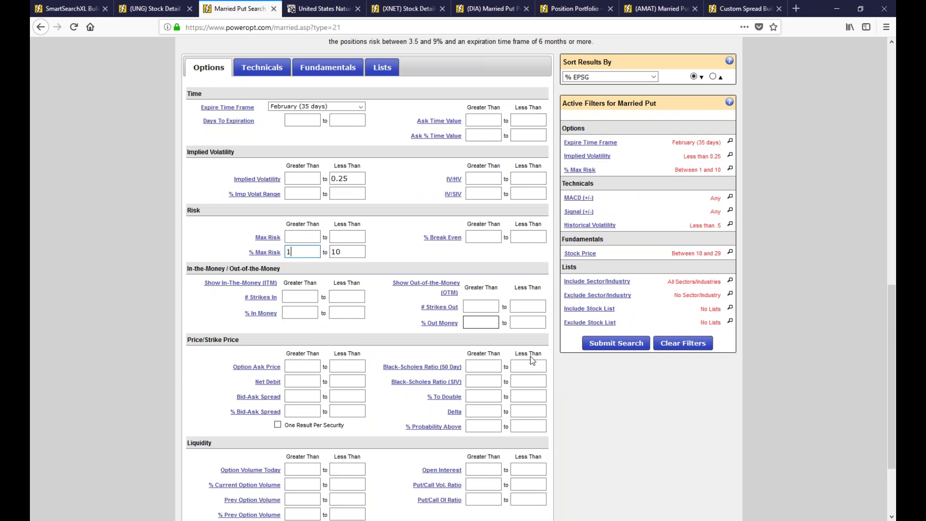
pyautogui.click(278, 425)
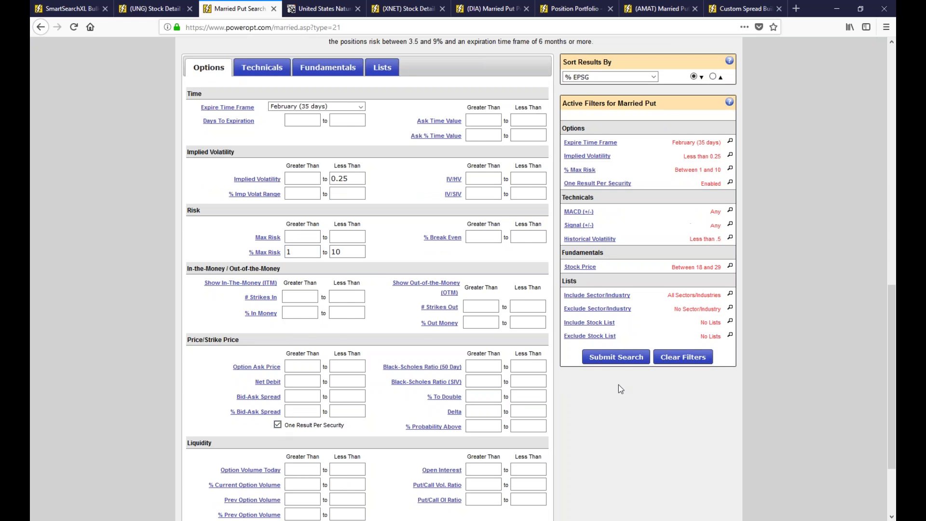
pyautogui.click(622, 361)
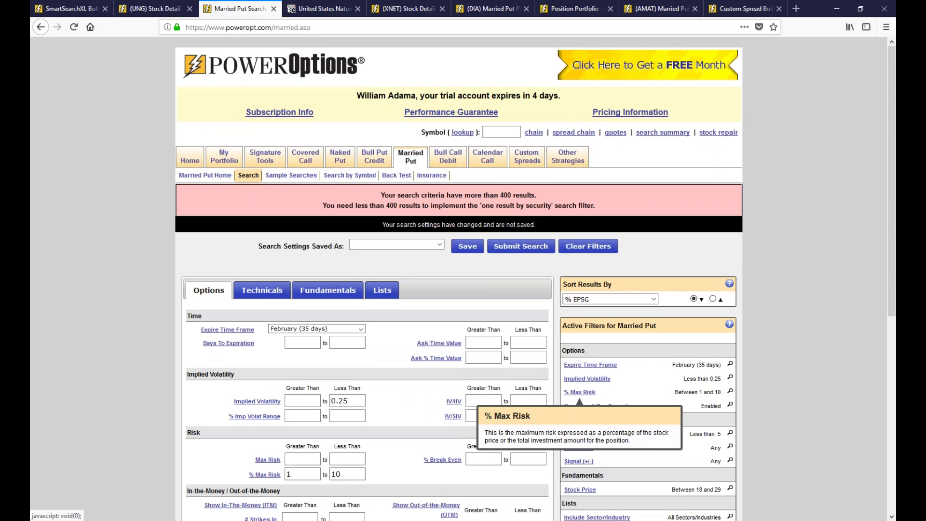
# Step: Set the maximum implied volatility to 0.38 and resubmit the married put search
pyautogui.click(356, 403)
pyautogui.press('BackSpace')
pyautogui.press('BackSpace')
pyautogui.write('38')
pyautogui.click(521, 246)
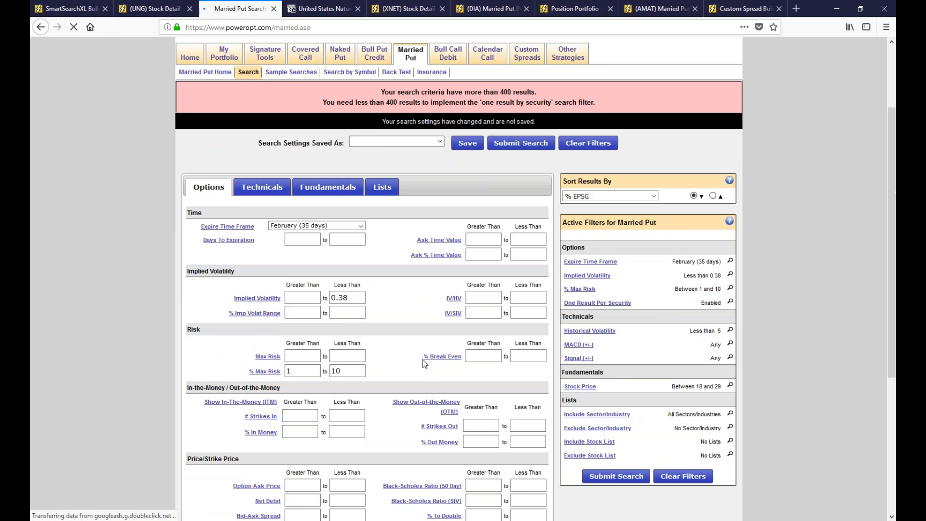
# Step: Remove the historical volatility limit from the technical filters and resubmit the married put search
pyautogui.scroll(-3, 422, 360)
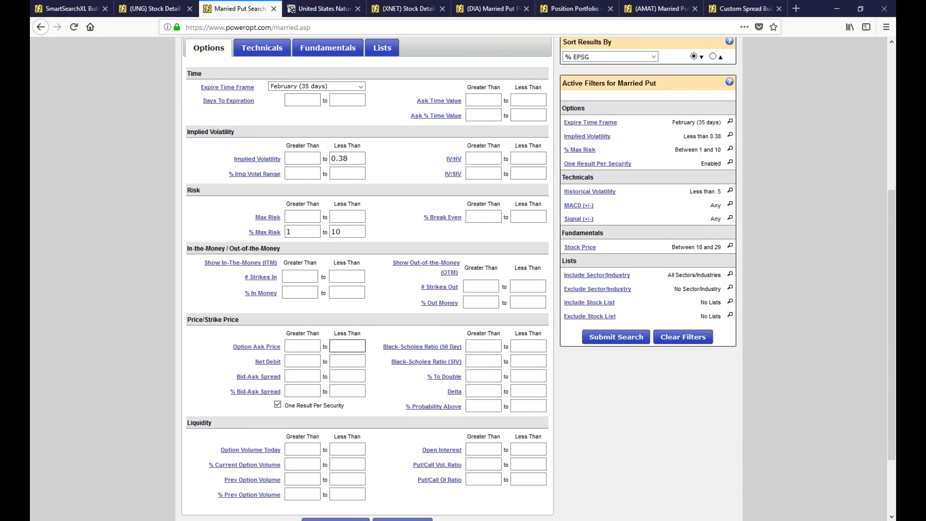
pyautogui.scroll(-1, 422, 360)
pyautogui.scroll(4, 363, 356)
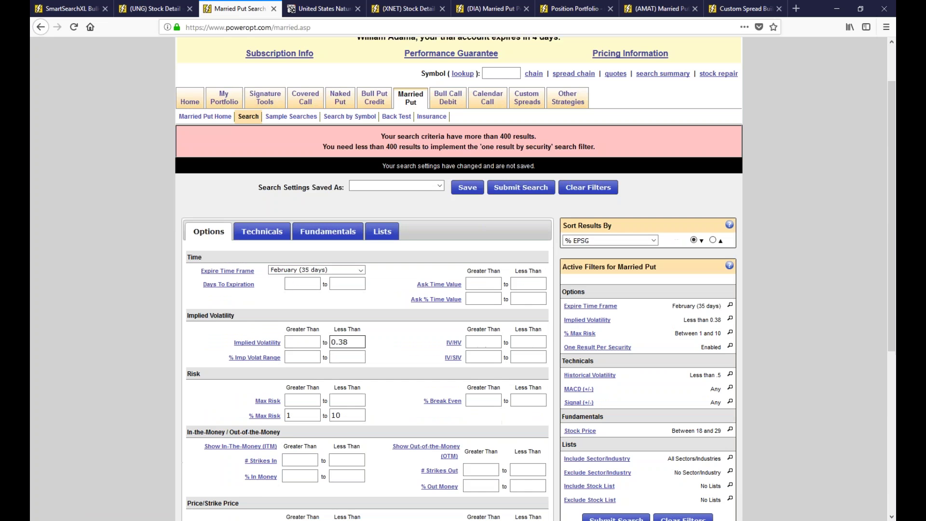
pyautogui.click(328, 232)
pyautogui.click(262, 231)
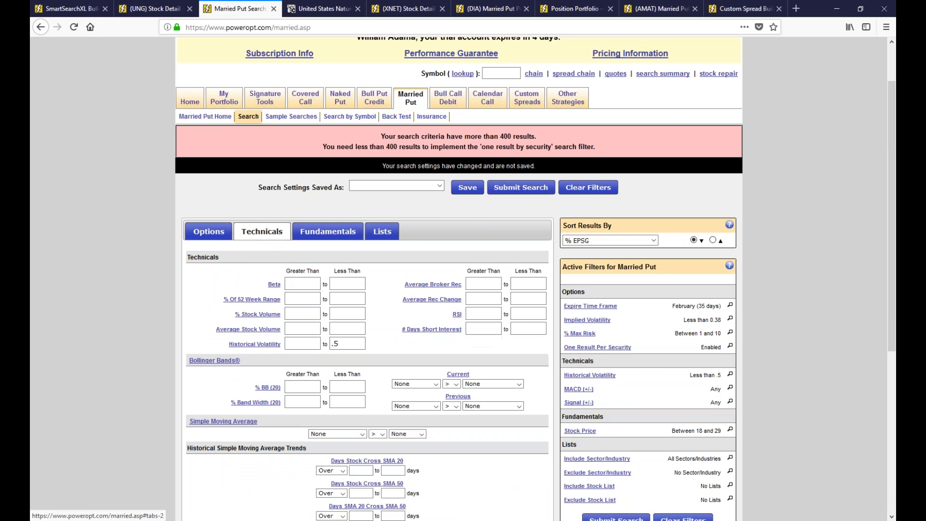
pyautogui.click(338, 343)
pyautogui.doubleClick(338, 343)
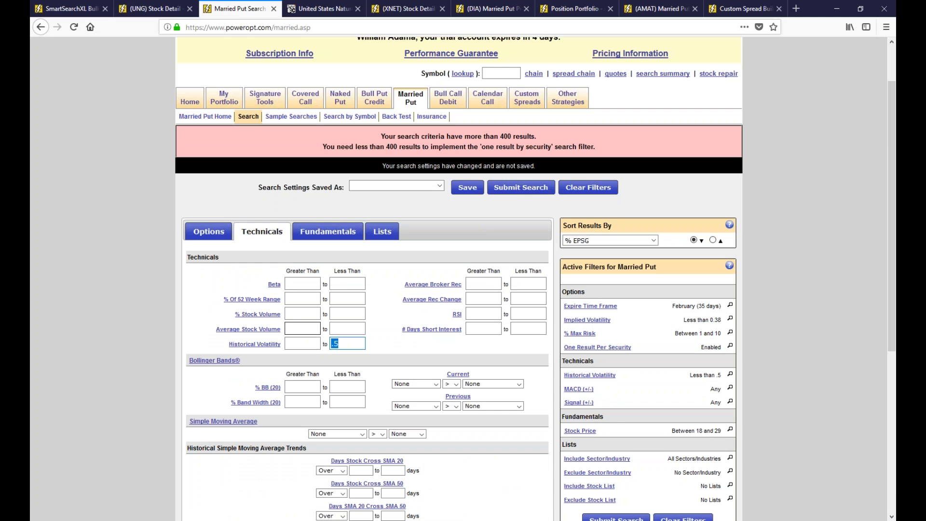
pyautogui.press('BackSpace')
pyautogui.click(520, 187)
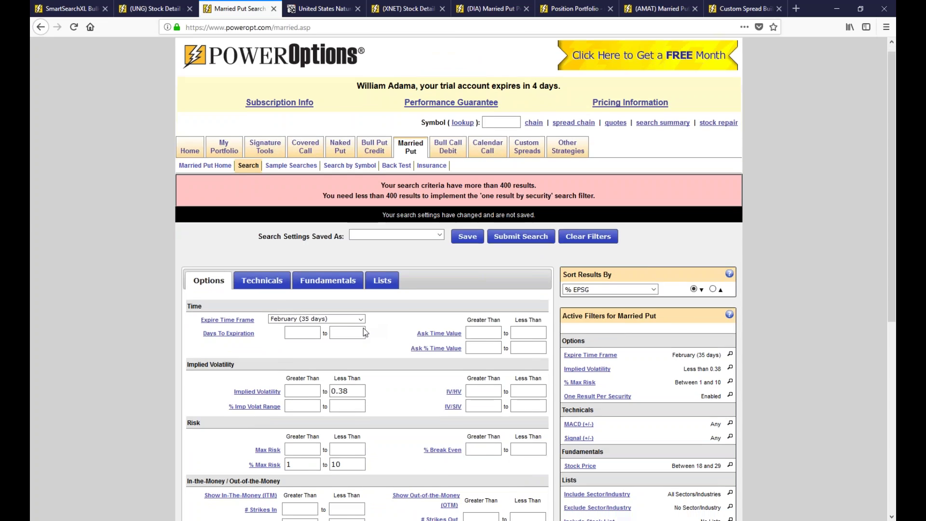
# Step: Set the minimum % Max Risk to 0 and resubmit the married put search
pyautogui.scroll(-1, 363, 328)
pyautogui.click(302, 418)
pyautogui.write('0')
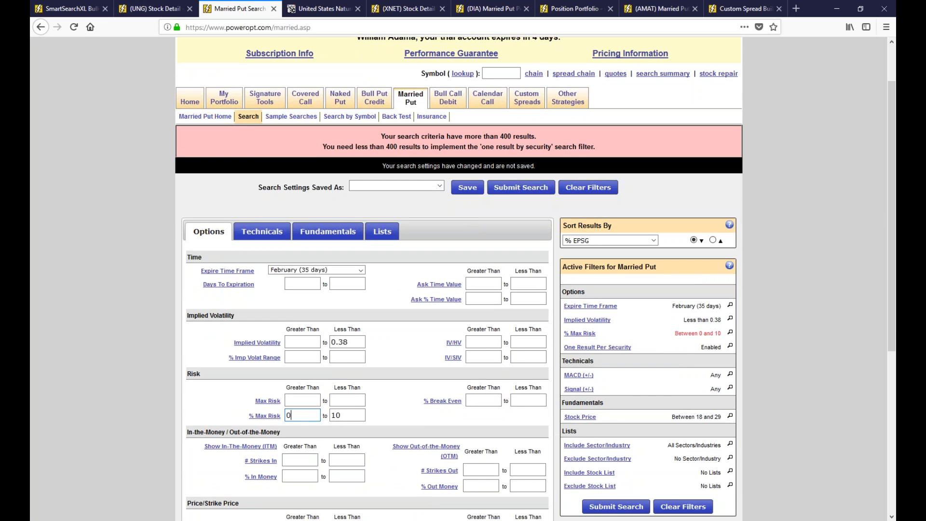
pyautogui.click(529, 189)
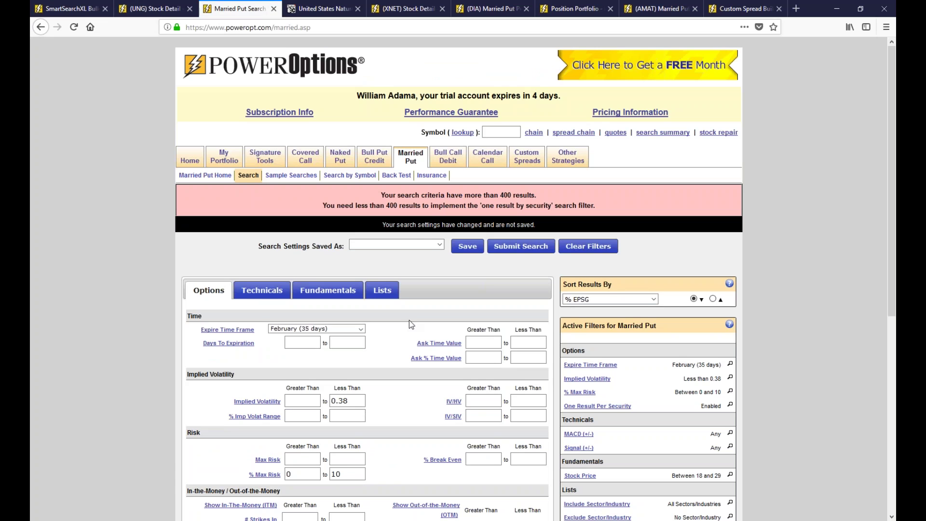
# Step: Remove the maximum implied volatility filter and resubmit the married put search
pyautogui.scroll(-3, 409, 320)
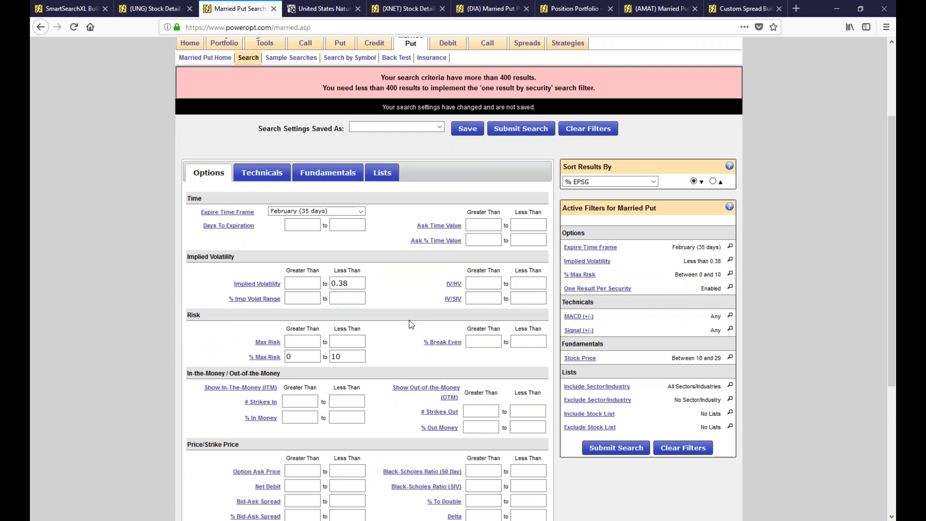
pyautogui.doubleClick(340, 283)
pyautogui.press('BackSpace')
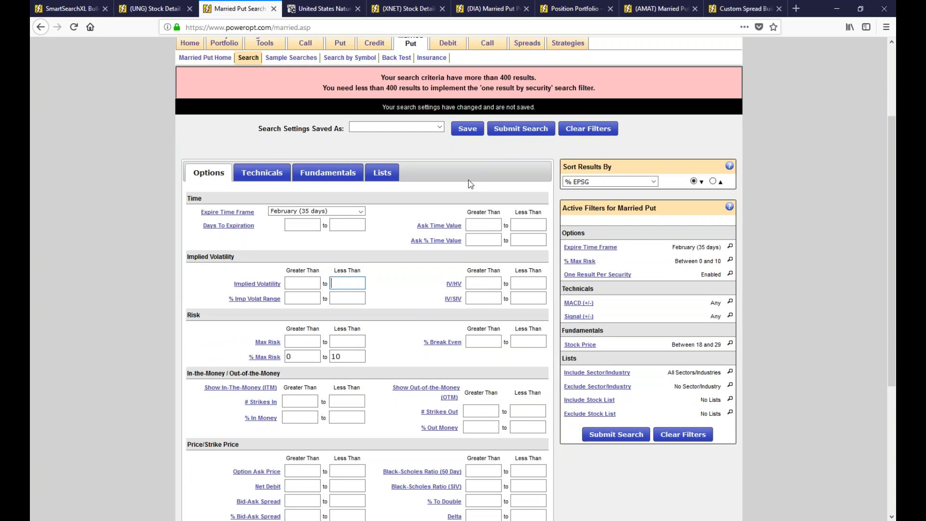
pyautogui.click(516, 129)
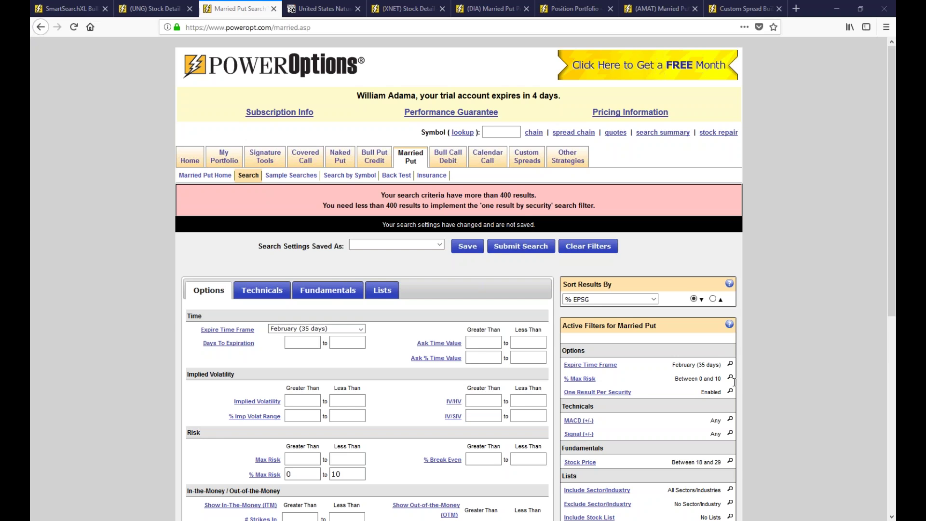
# Step: Remove both the upper and lower % Max Risk limits from the married put filters
pyautogui.scroll(-1, 423, 355)
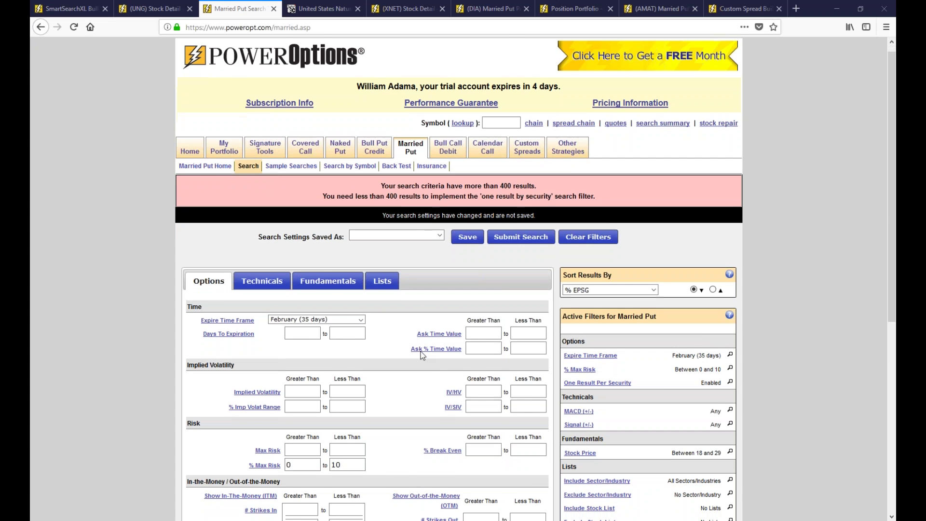
pyautogui.scroll(-3, 423, 355)
pyautogui.press('BackSpace')
pyautogui.press('BackSpace')
pyautogui.hotkey('shift', 'Tab')
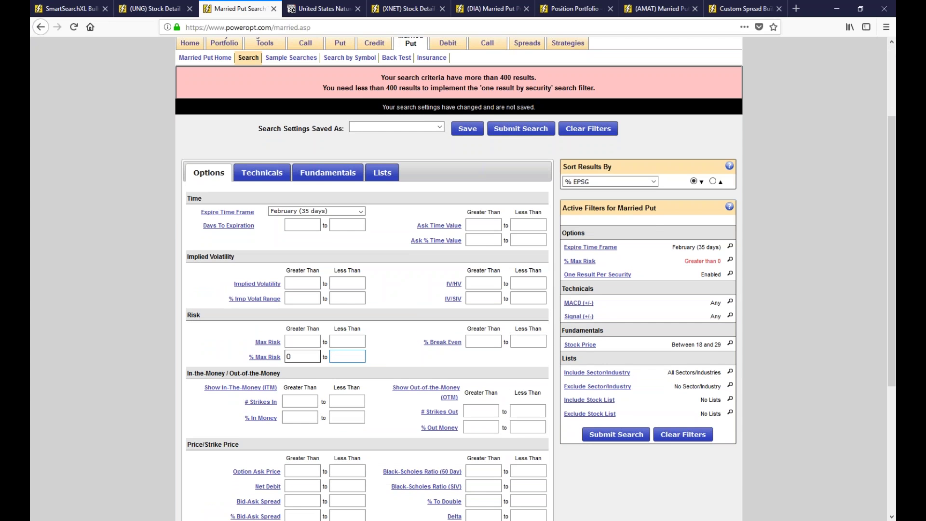
pyautogui.press('BackSpace')
# Step: Check the option, fundamental and technical filters for remaining limits and resubmit the married put search
pyautogui.scroll(-4, 350, 356)
pyautogui.scroll(-1, 349, 356)
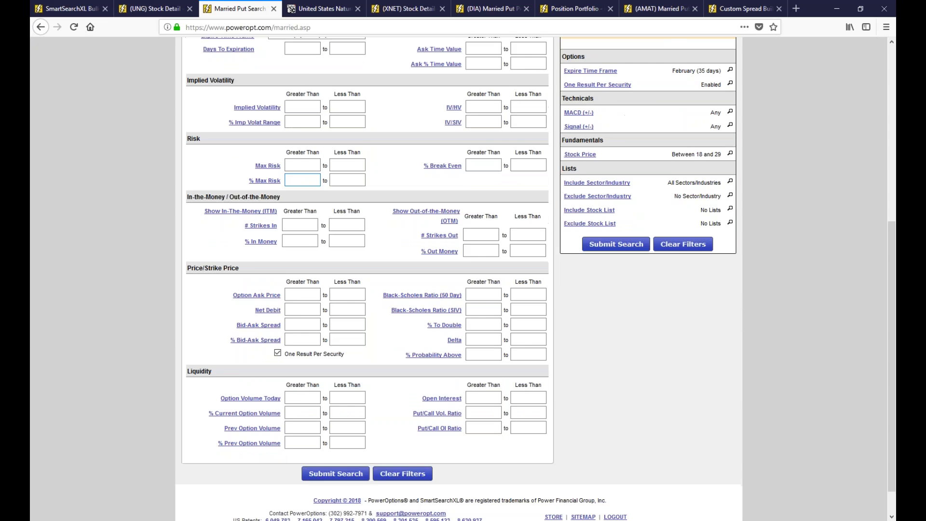
pyautogui.scroll(5, 349, 356)
pyautogui.click(328, 172)
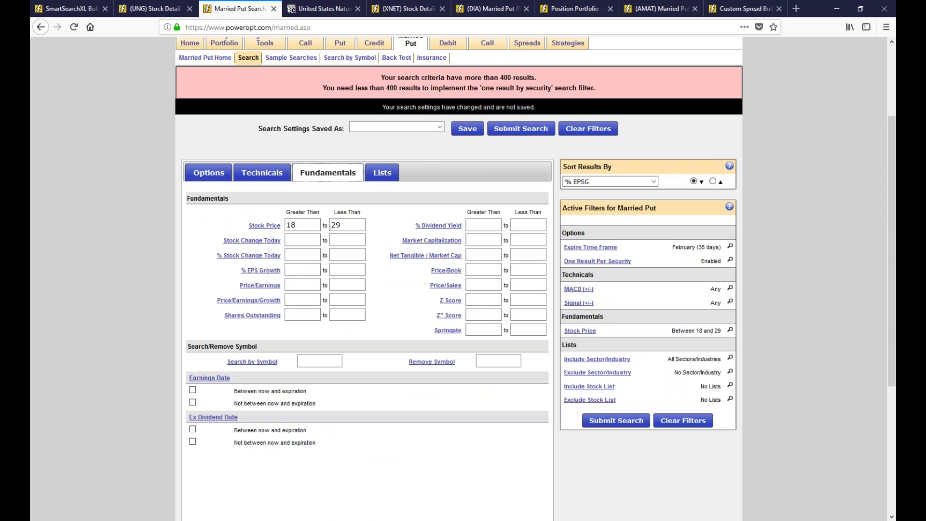
pyautogui.click(262, 173)
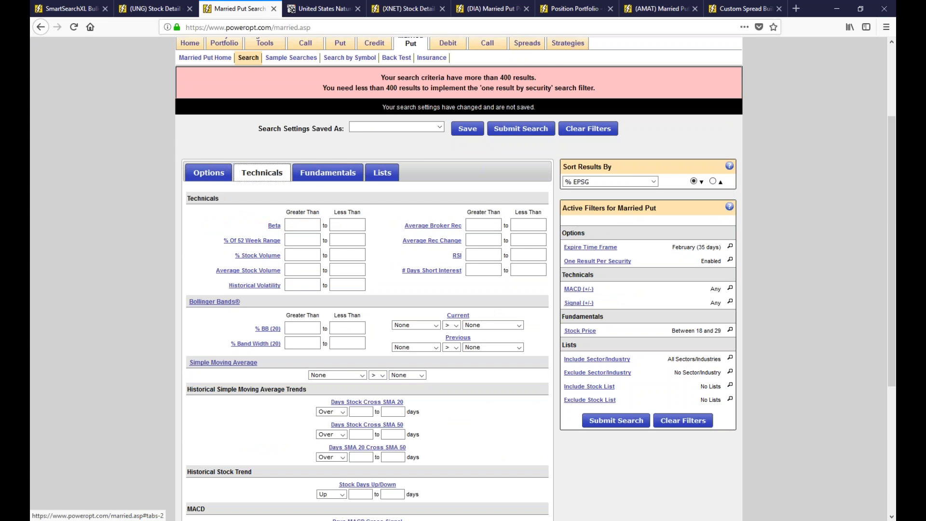
pyautogui.click(209, 172)
pyautogui.click(521, 128)
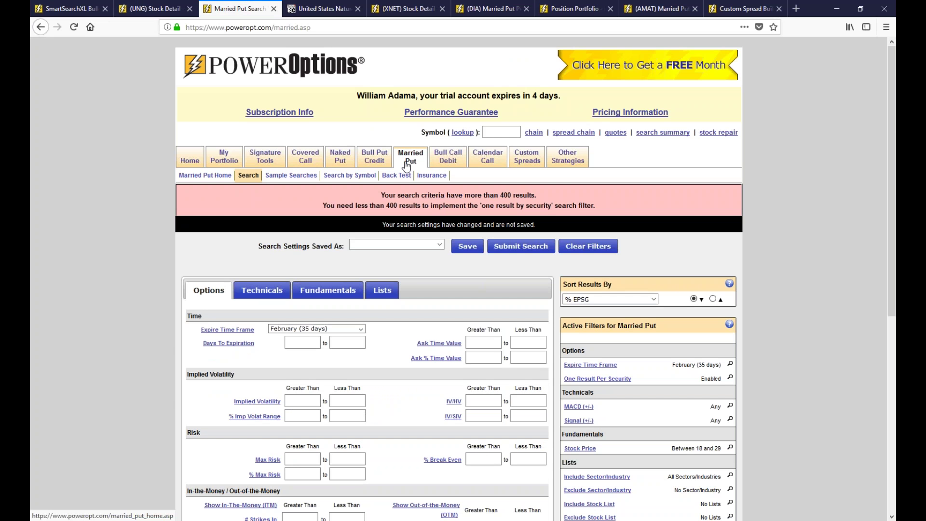
# Step: View the monthly covered call picks of the day and run the covered call search with the Weekly Picks of the Day settings
pyautogui.moveTo(292, 160)
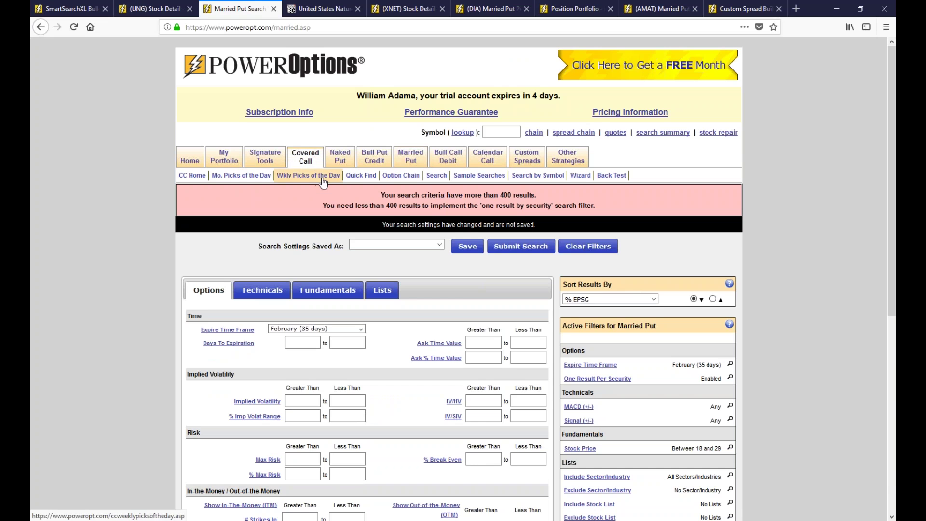
pyautogui.click(246, 176)
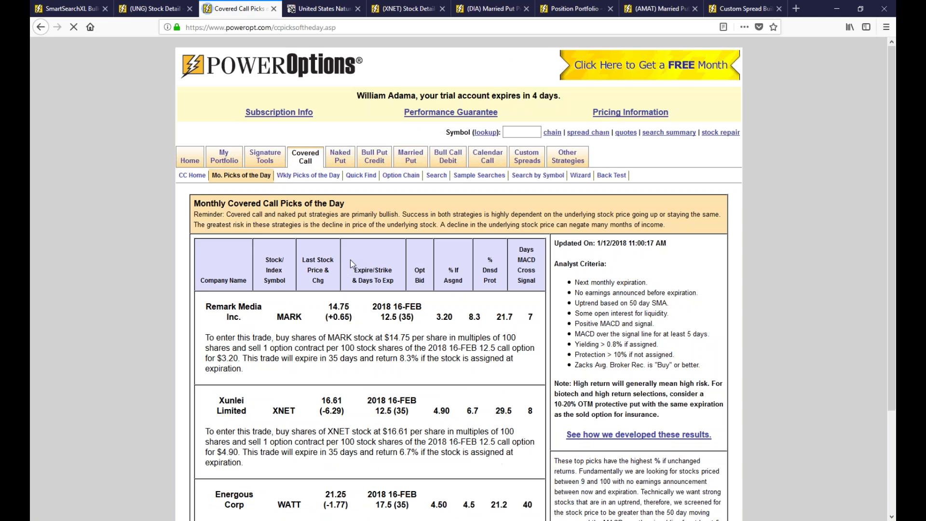
pyautogui.click(436, 176)
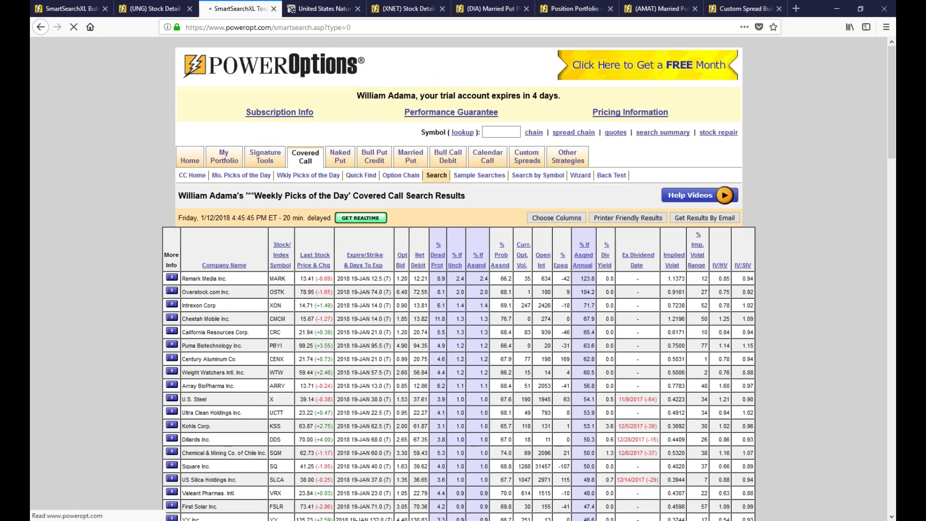
pyautogui.scroll(-4, 463, 275)
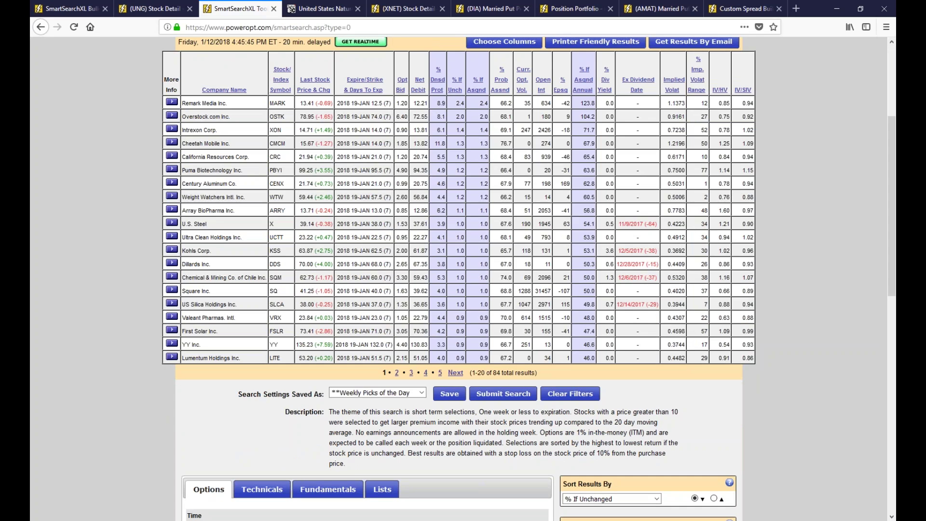
# Step: Open the stock research for Ultra Clean Holdings (UCTT) from the covered call results and highlight its 50-day volatility
pyautogui.click(172, 236)
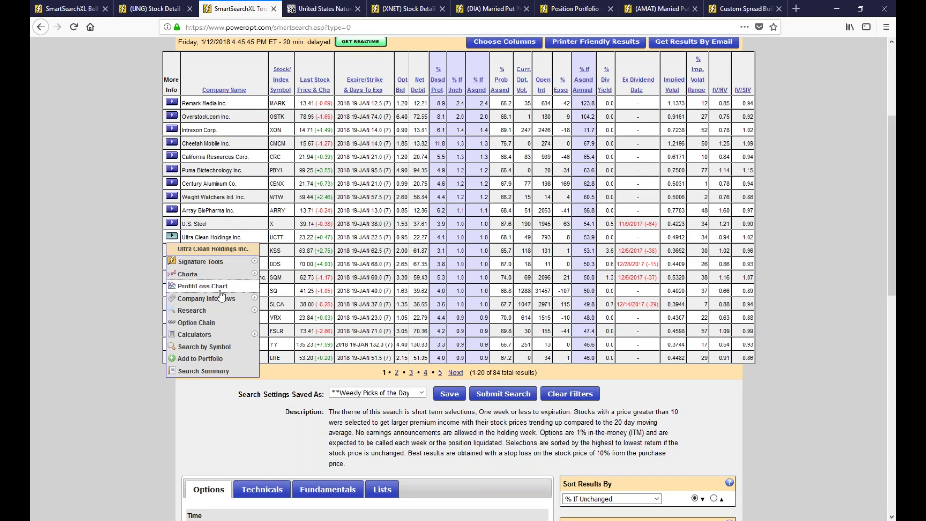
pyautogui.moveTo(219, 314)
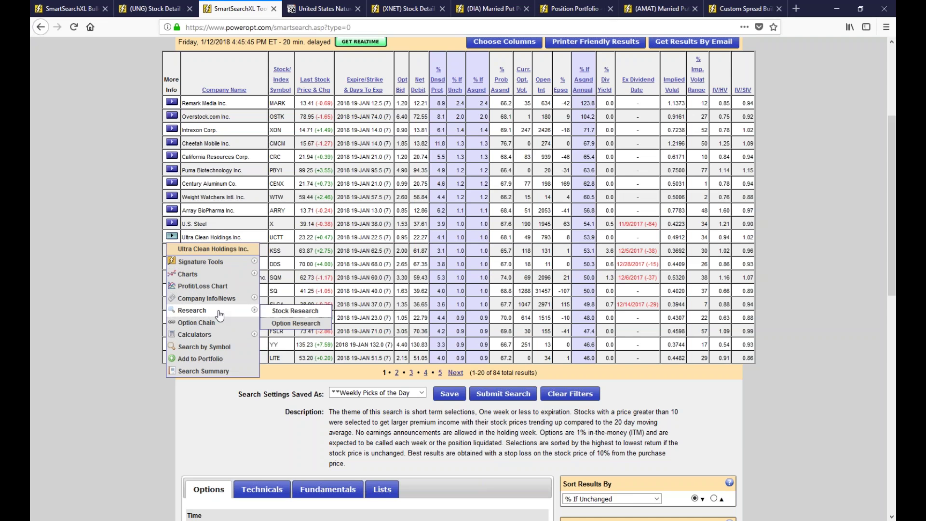
pyautogui.click(296, 312)
pyautogui.scroll(-1, 378, 328)
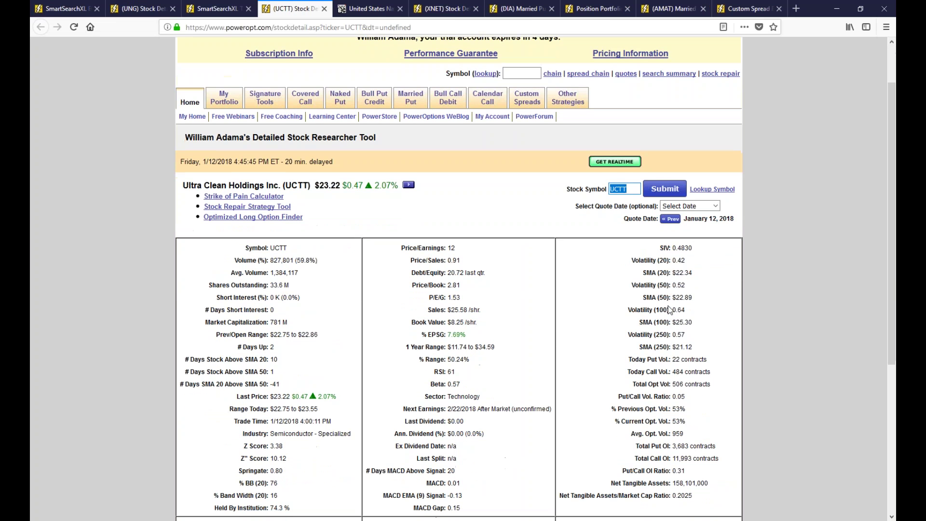
pyautogui.moveTo(634, 288); pyautogui.dragTo(694, 290)
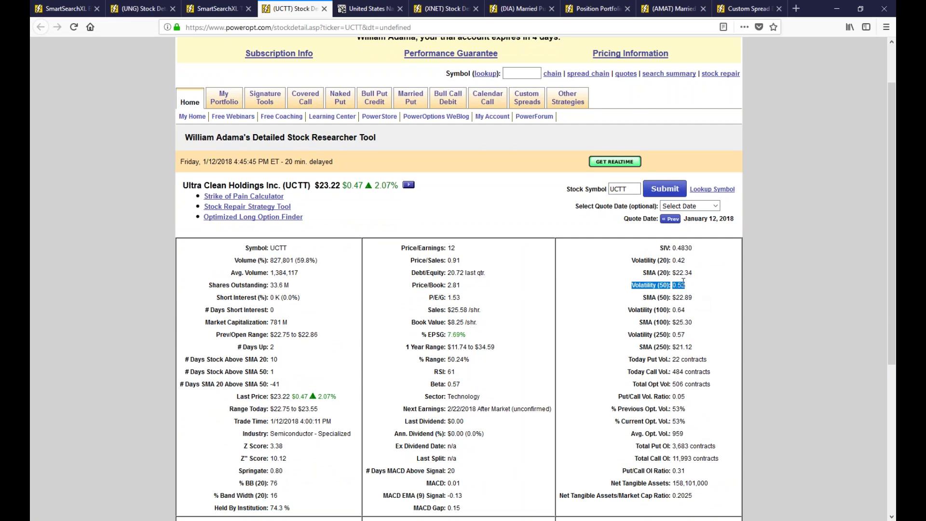
# Step: Open the option research for the Ultra Clean Holdings January 22.5 call and highlight its implied volatility
pyautogui.click(224, 8)
pyautogui.click(171, 236)
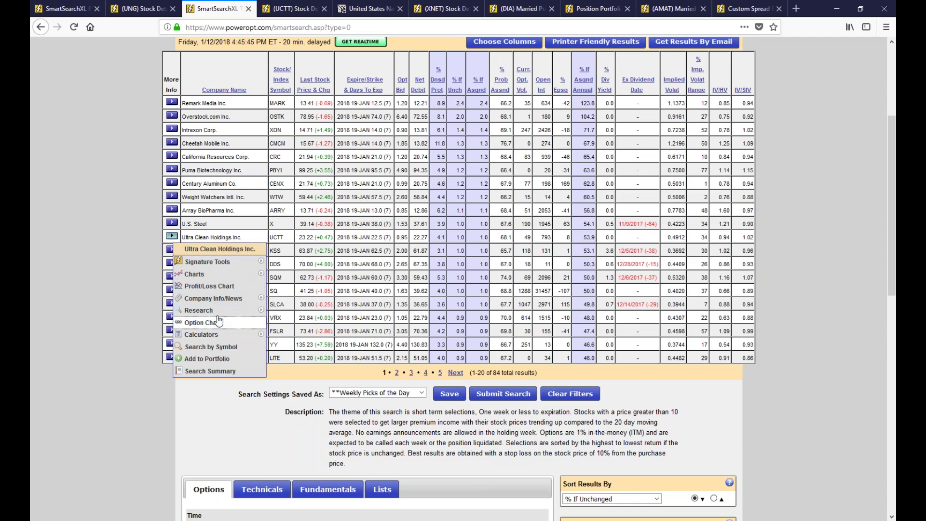
pyautogui.moveTo(226, 311)
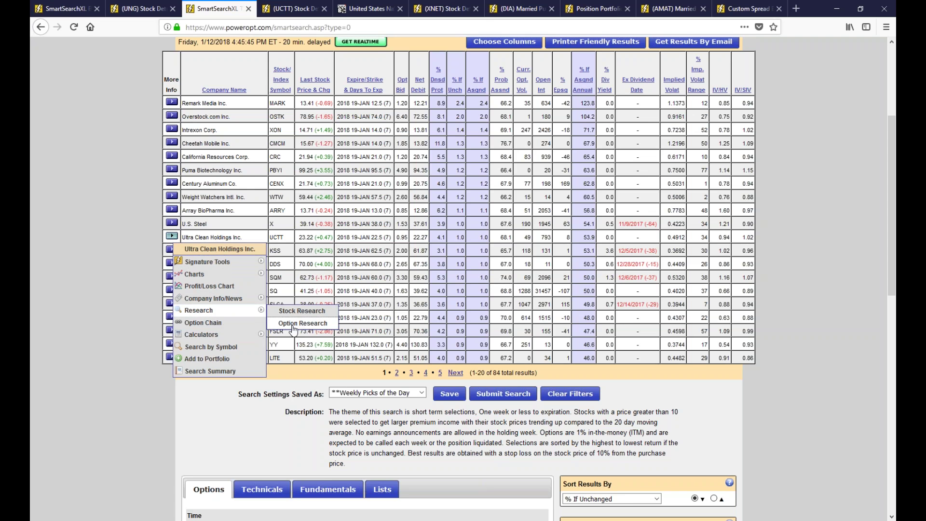
pyautogui.click(294, 323)
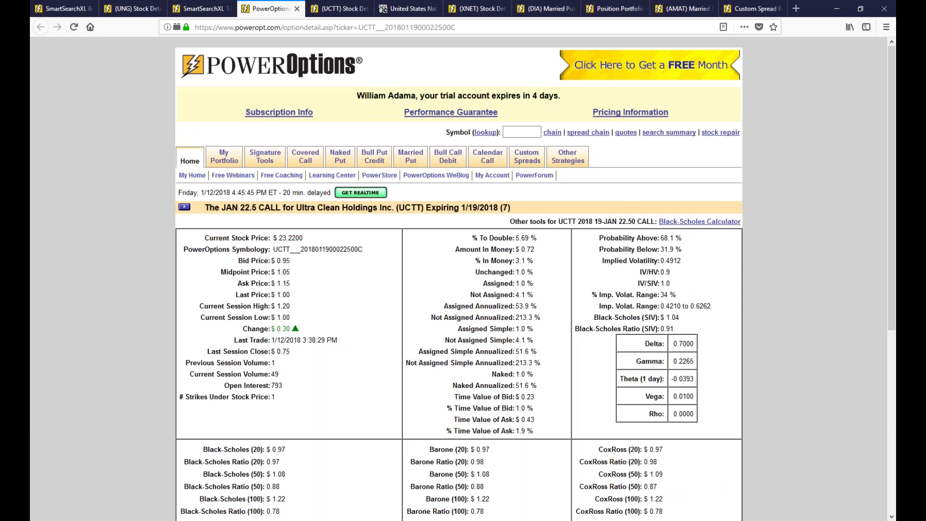
pyautogui.moveTo(655, 260); pyautogui.dragTo(681, 261)
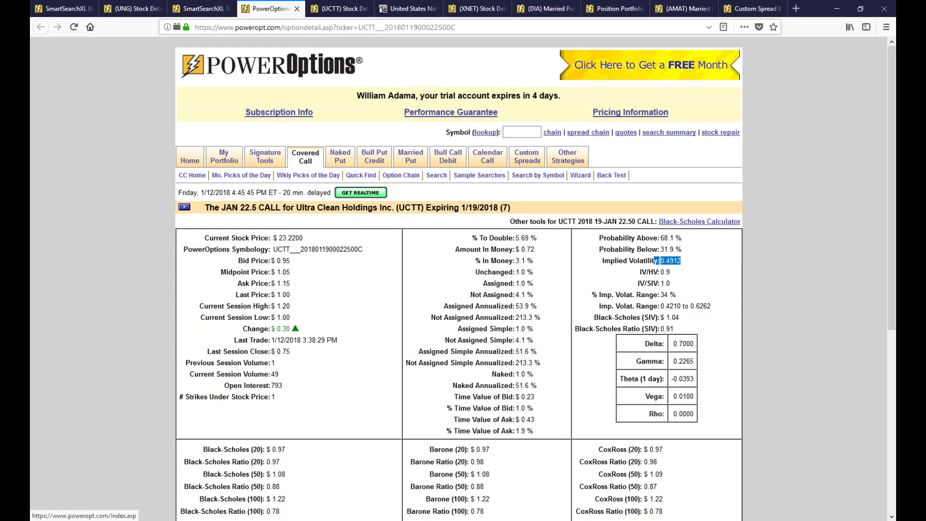
# Step: Close the research, XNET, DIA, portfolio and AMAT pages and return to the covered call search results
pyautogui.click(297, 9)
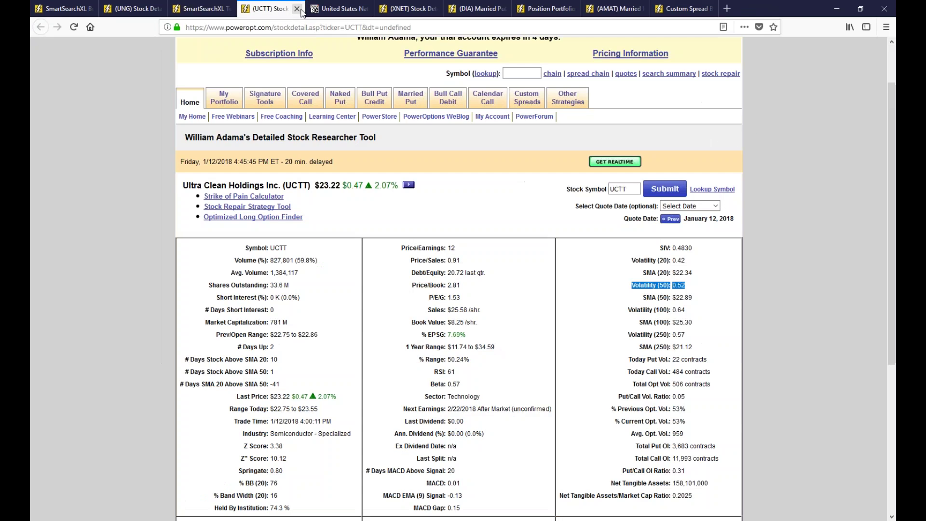
pyautogui.click(297, 9)
pyautogui.click(297, 9)
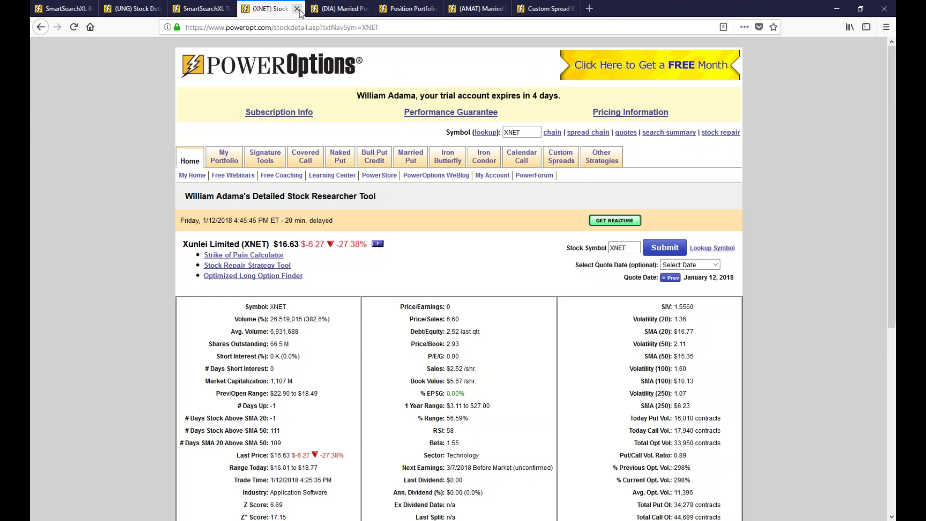
pyautogui.click(297, 8)
pyautogui.click(297, 9)
pyautogui.click(297, 8)
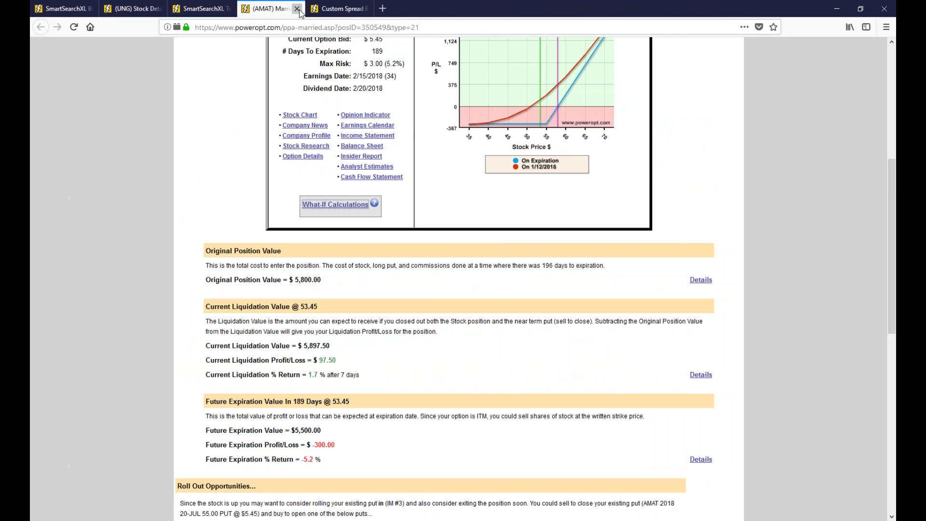
pyautogui.click(297, 9)
pyautogui.click(202, 9)
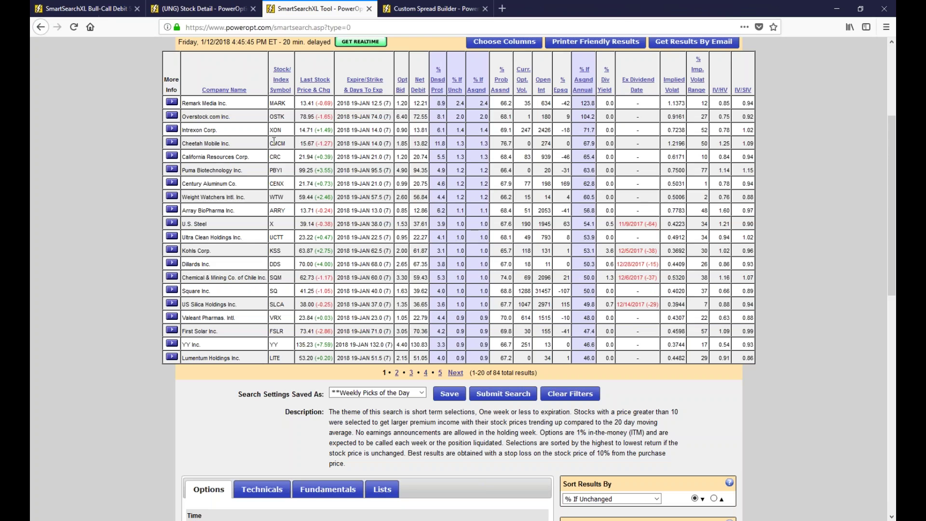
# Step: Open the profit/loss analysis for Ultra Clean Holdings and clear its stock and January 22.50 call trade lines
pyautogui.click(171, 236)
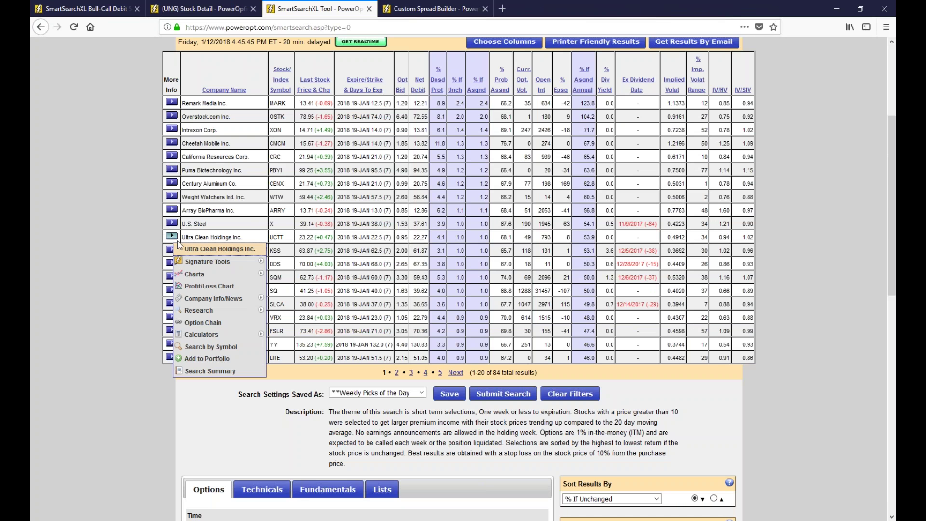
pyautogui.click(212, 286)
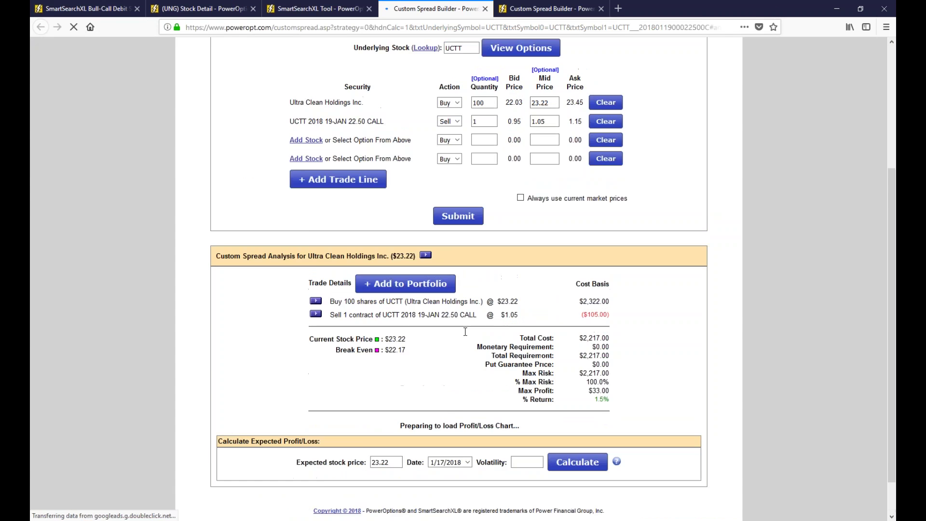
pyautogui.scroll(4, 437, 203)
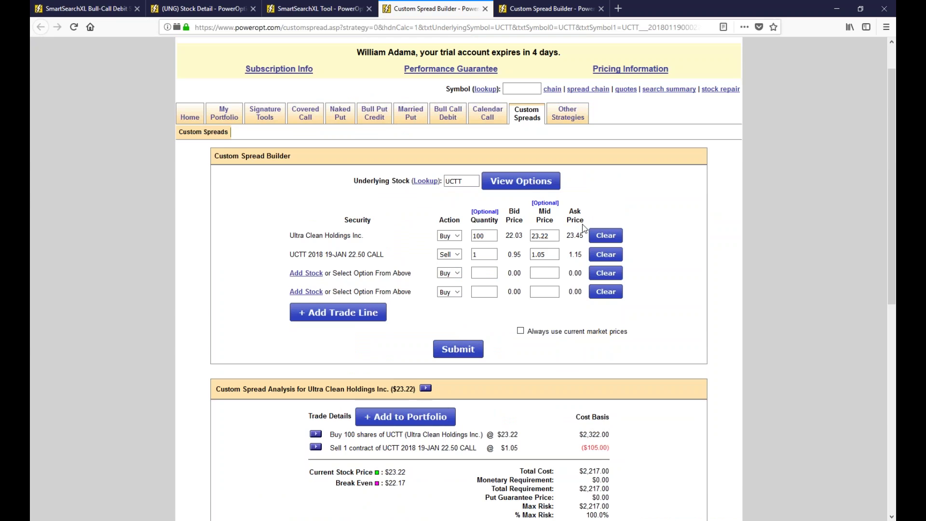
pyautogui.click(606, 254)
pyautogui.click(609, 236)
# Step: Show the UCTT options expiring February 16 2018 and add the 20.00 put and the 17.50 put as trade lines
pyautogui.click(521, 180)
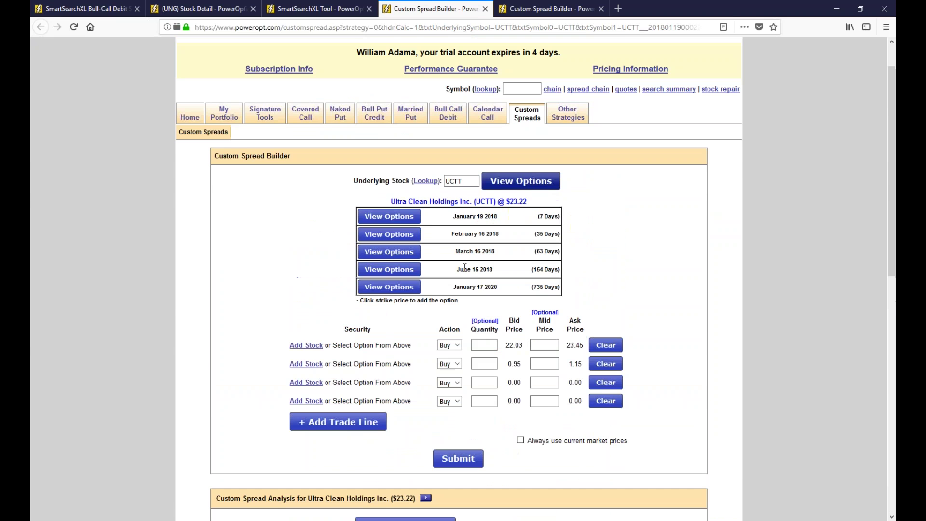
pyautogui.click(406, 237)
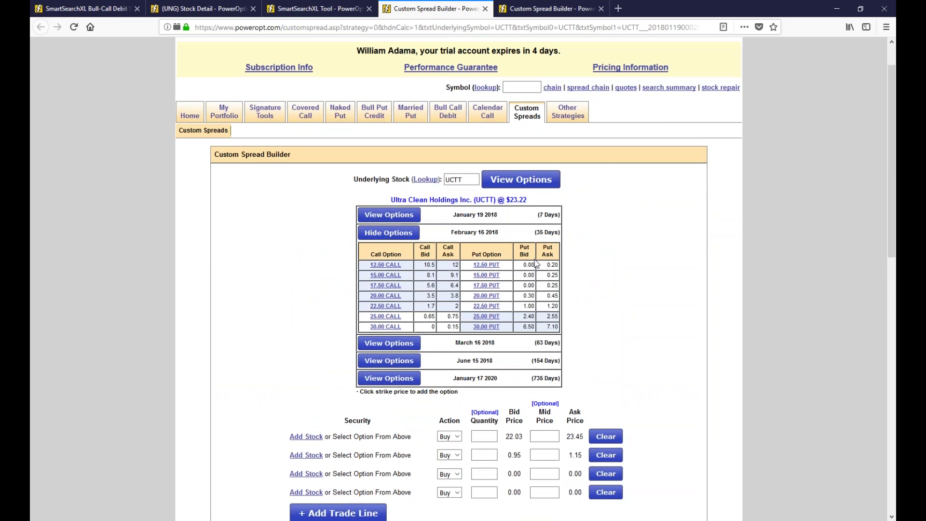
pyautogui.scroll(-2, 505, 259)
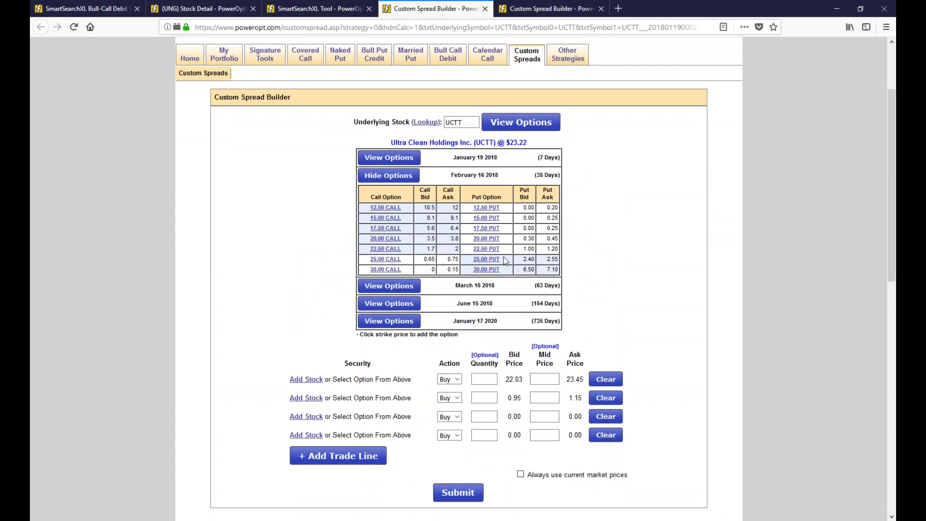
pyautogui.click(481, 241)
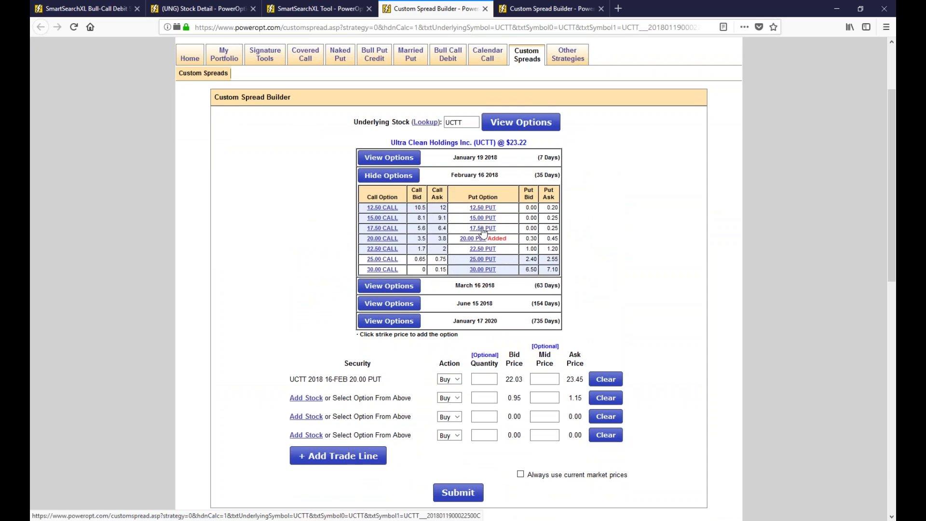
pyautogui.click(480, 229)
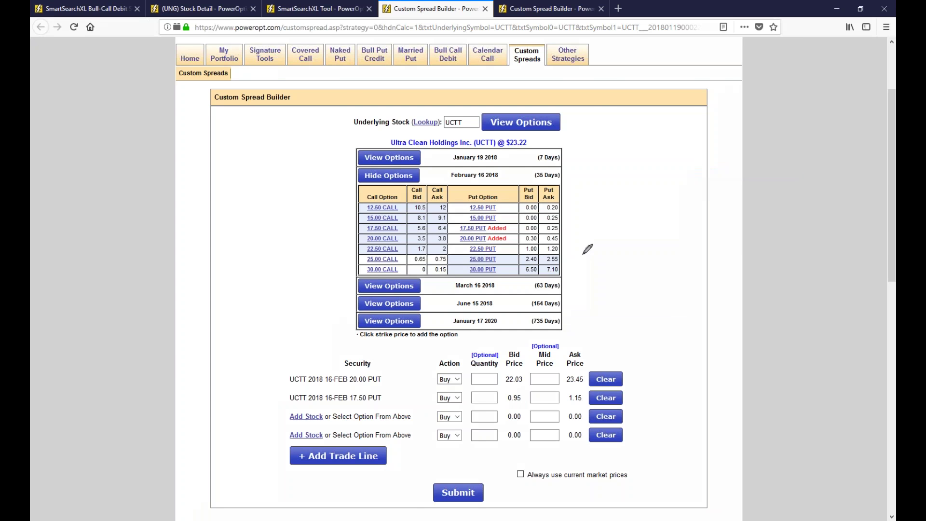
# Step: Mark the February 20.00 and 17.50 put quotes with the pen, note 75 and 20 beside them, and erase the ink
pyautogui.moveTo(563, 250)
pyautogui.mouseDown()
pyautogui.moveTo(579, 250)
pyautogui.moveTo(572, 238)
pyautogui.moveTo(607, 243)
pyautogui.moveTo(612, 233)
pyautogui.moveTo(609, 245)
pyautogui.mouseUp()
pyautogui.moveTo(528, 239)
pyautogui.mouseDown()
pyautogui.moveTo(559, 238)
pyautogui.moveTo(584, 214)
pyautogui.mouseUp()
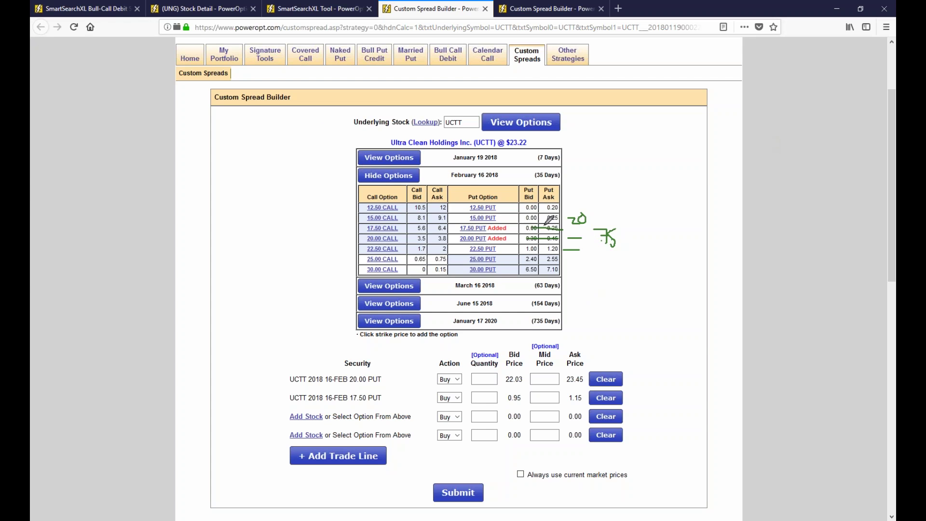
pyautogui.moveTo(542, 212)
pyautogui.mouseDown()
pyautogui.moveTo(527, 223)
pyautogui.moveTo(581, 237)
pyautogui.mouseUp()
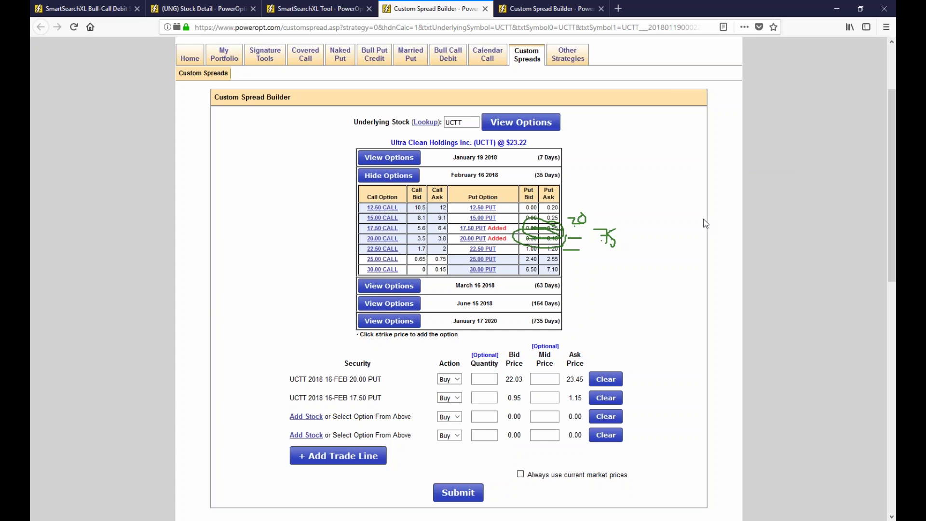
pyautogui.press('e')
# Step: Change the underlying stock to UNG and show its options expiring February 16 2018
pyautogui.doubleClick(460, 122)
pyautogui.press('BackSpace')
pyautogui.write('UNG')
pyautogui.click(521, 122)
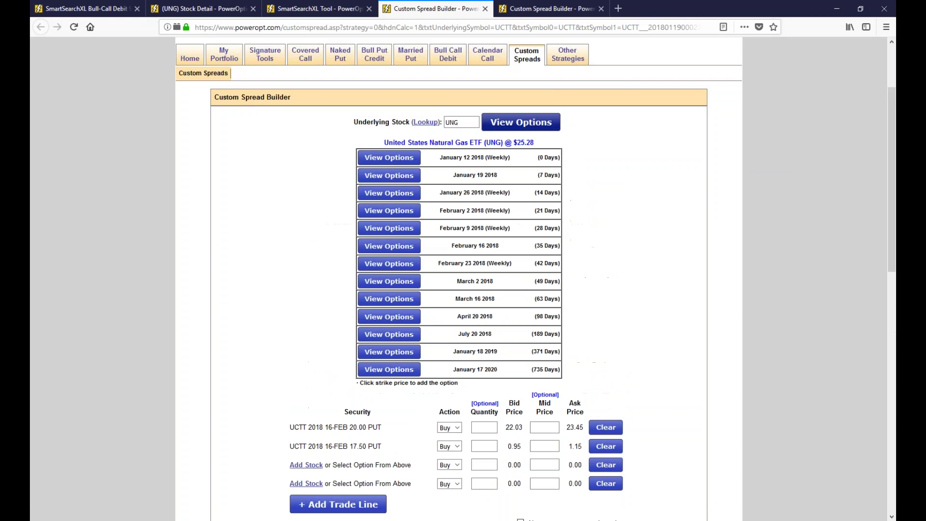
pyautogui.click(398, 248)
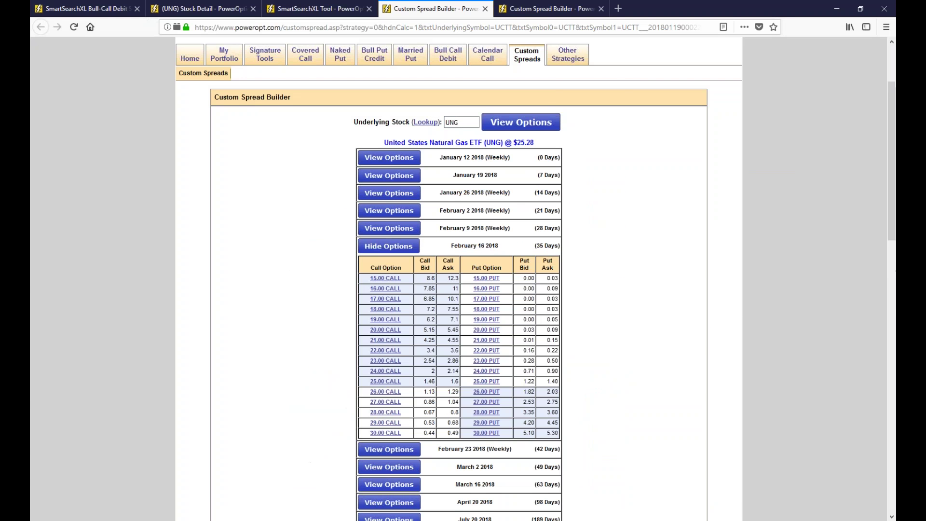
# Step: Highlight the bid and ask prices of the February 24.00 and 22.00 puts in the UNG option list for comparison
pyautogui.scroll(-3, 485, 243)
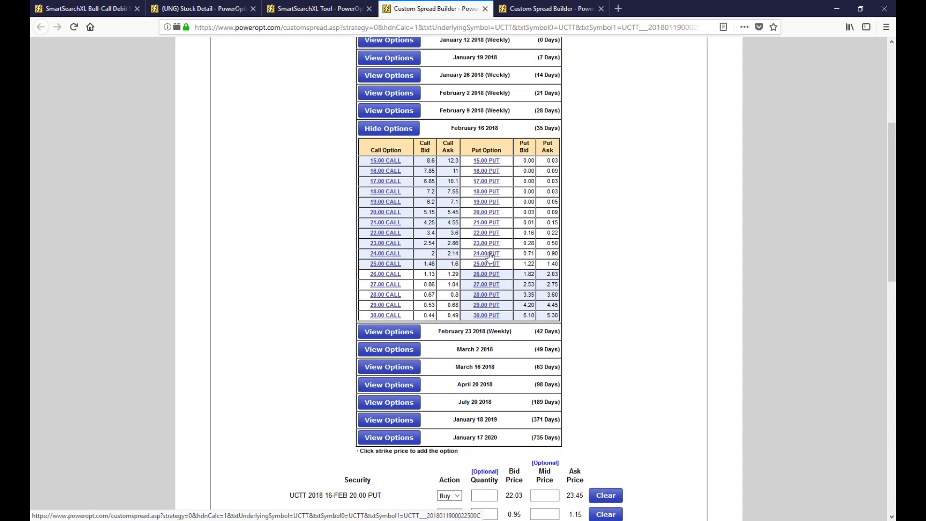
pyautogui.moveTo(523, 253); pyautogui.dragTo(565, 257)
pyautogui.moveTo(523, 233); pyautogui.dragTo(567, 234)
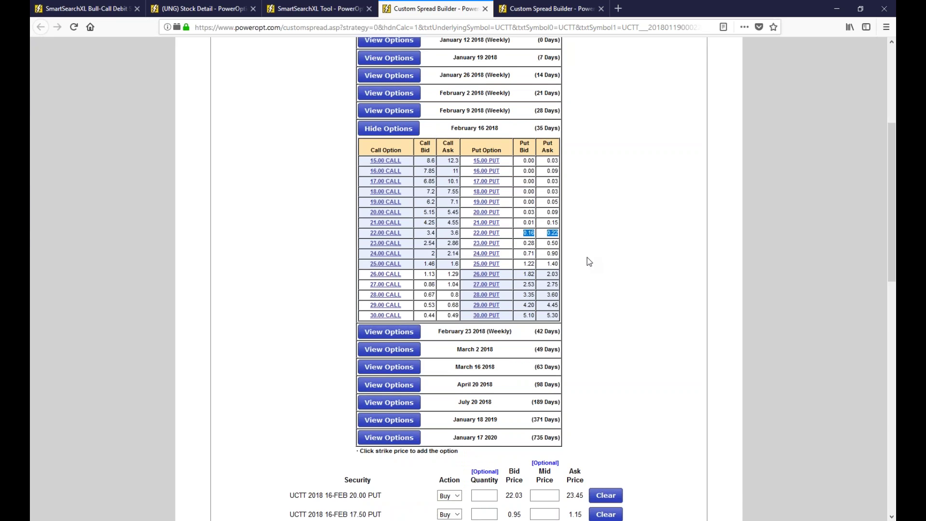
pyautogui.scroll(2, 589, 261)
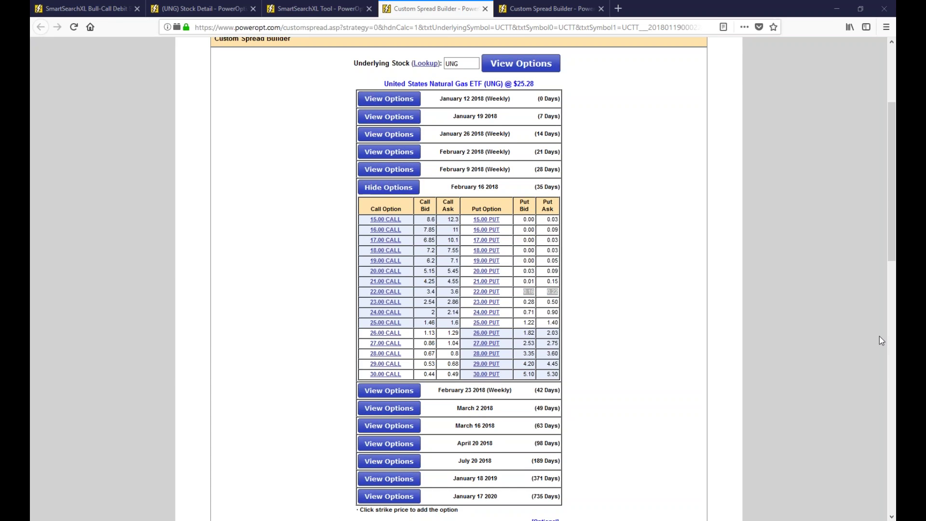
# Step: Open the free webinars page and show the list of Options Concepts webinars
pyautogui.click(616, 292)
pyautogui.scroll(3, 253, 160)
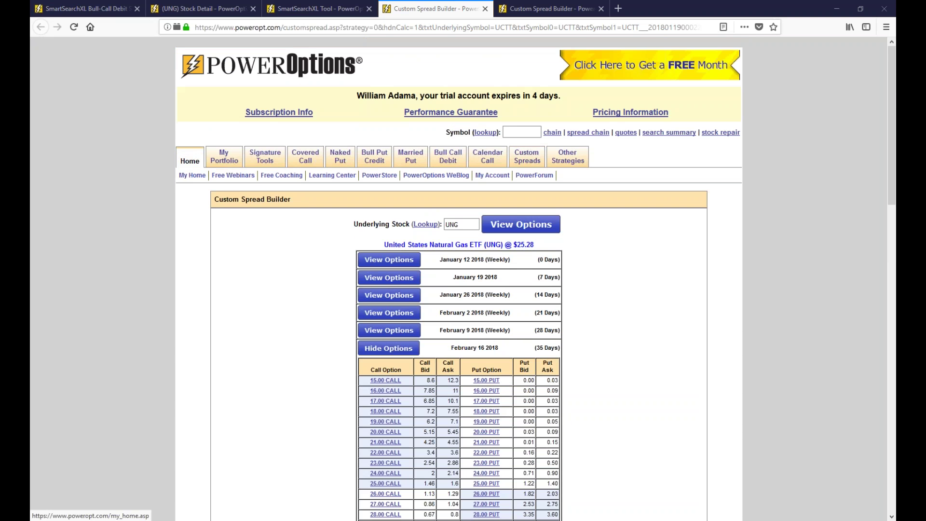
pyautogui.click(227, 176)
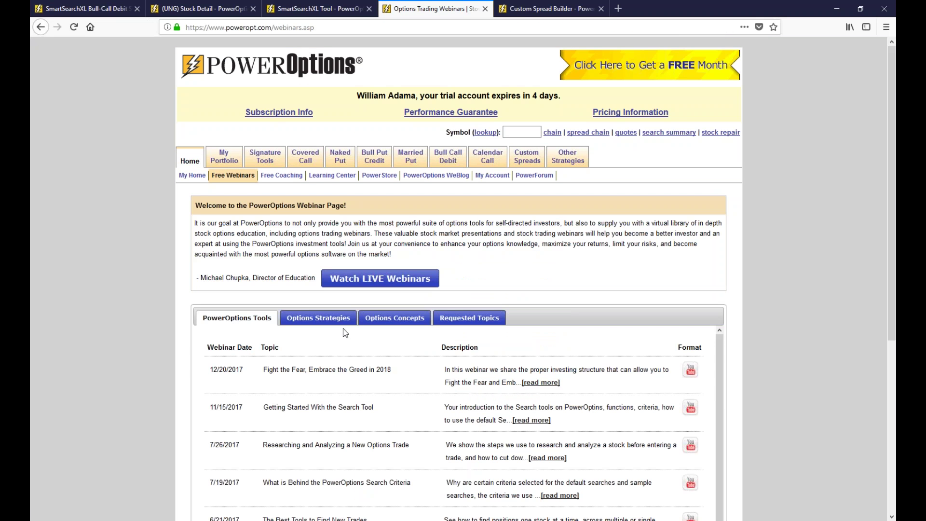
pyautogui.click(394, 317)
pyautogui.scroll(-1, 395, 317)
pyautogui.scroll(-2, 463, 278)
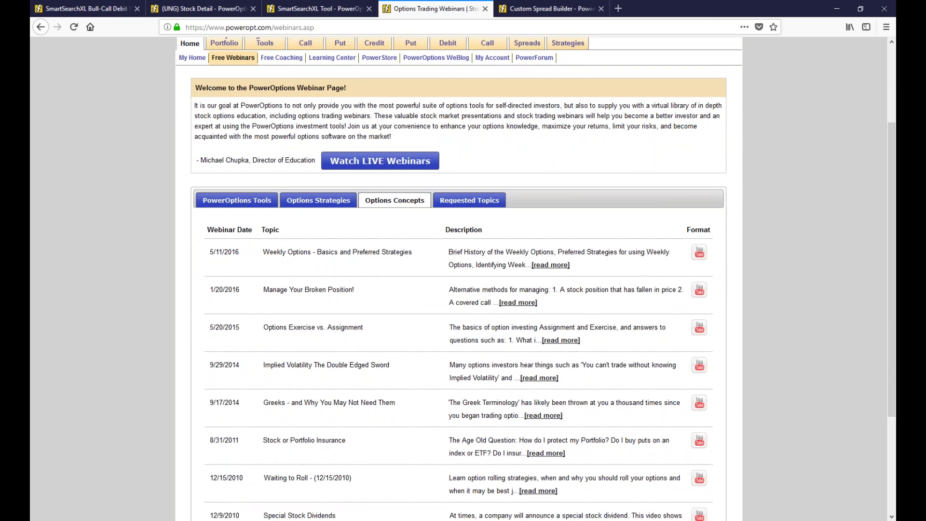
# Step: Highlight the Implied Volatility The Double Edged Sword and Greeks webinar topics, and show the Options Strategies and PowerOptions Tools webinar lists
pyautogui.moveTo(254, 366); pyautogui.dragTo(403, 369)
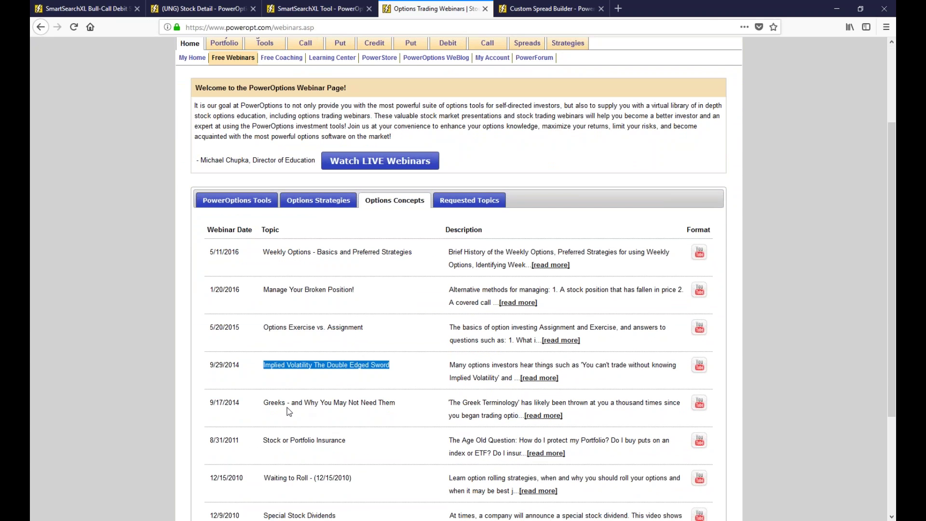
pyautogui.moveTo(282, 402); pyautogui.dragTo(444, 406)
pyautogui.click(445, 406)
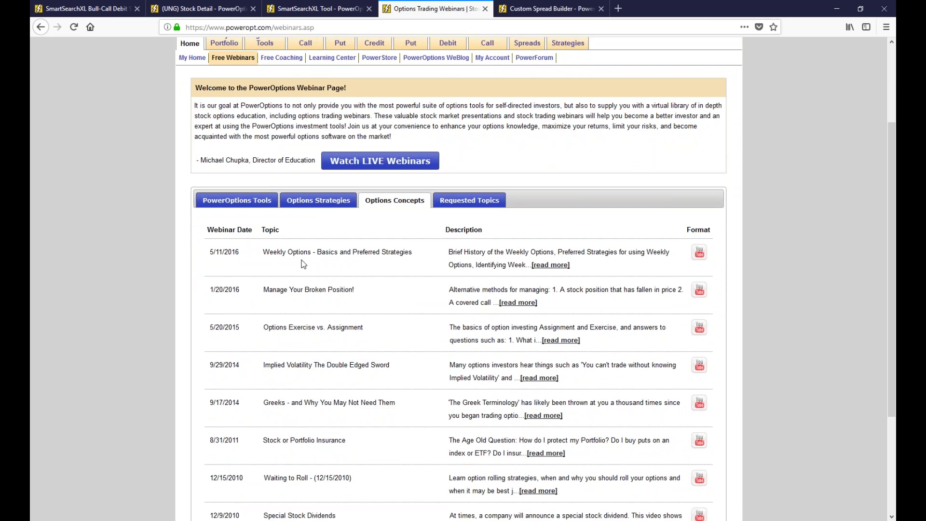
pyautogui.click(305, 203)
pyautogui.click(237, 200)
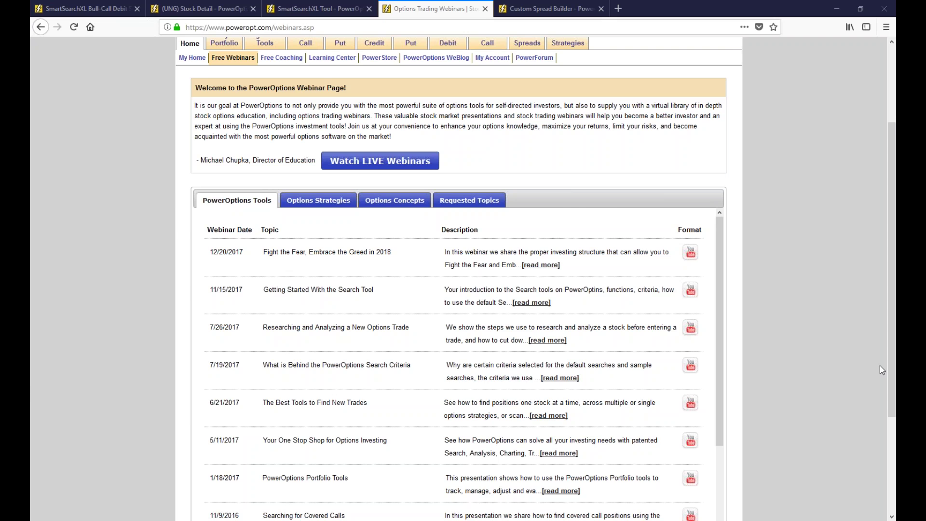
# Step: Look up the quotes for the symbol NFLX to show its detailed stock data
pyautogui.scroll(3, 587, 252)
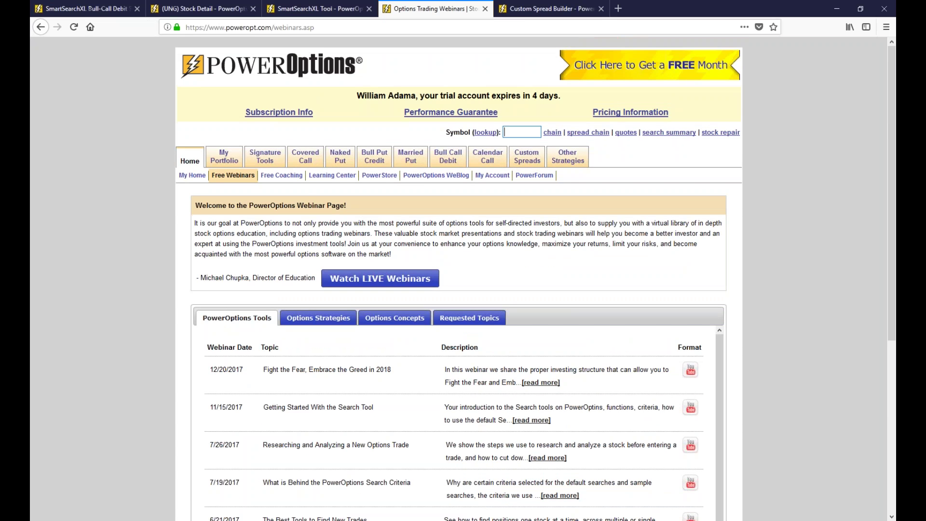
pyautogui.write('NFLX')
pyautogui.click(626, 133)
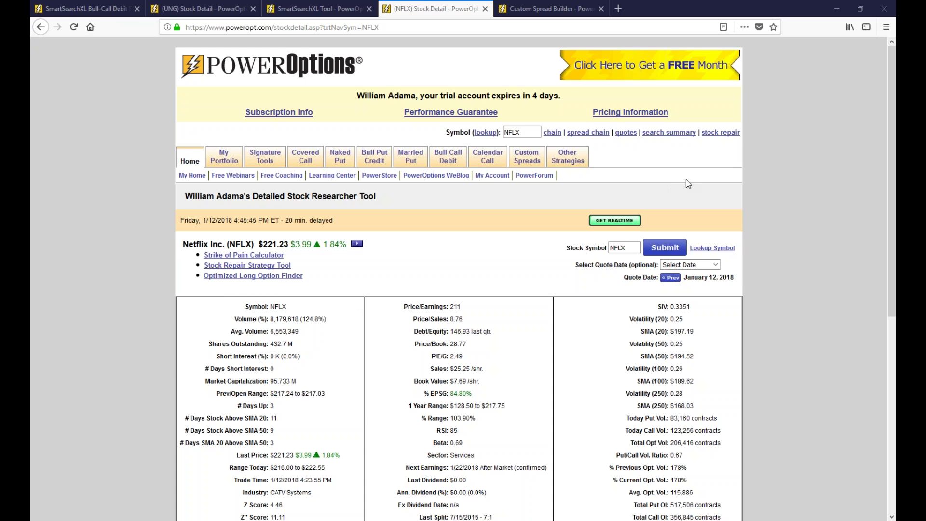
# Step: Sketch a stepped spread payoff line with the pen beside the Netflix heading and write 1.00 above it
pyautogui.moveTo(522, 242)
pyautogui.mouseDown()
pyautogui.moveTo(491, 241)
pyautogui.moveTo(480, 267)
pyautogui.moveTo(422, 270)
pyautogui.mouseUp()
pyautogui.moveTo(457, 201)
pyautogui.mouseDown()
pyautogui.moveTo(456, 220)
pyautogui.moveTo(476, 220)
pyautogui.moveTo(475, 207)
pyautogui.mouseUp()
pyautogui.click(462, 220)
pyautogui.moveTo(482, 207)
pyautogui.mouseDown()
pyautogui.moveTo(482, 217)
pyautogui.moveTo(482, 207)
pyautogui.mouseUp()
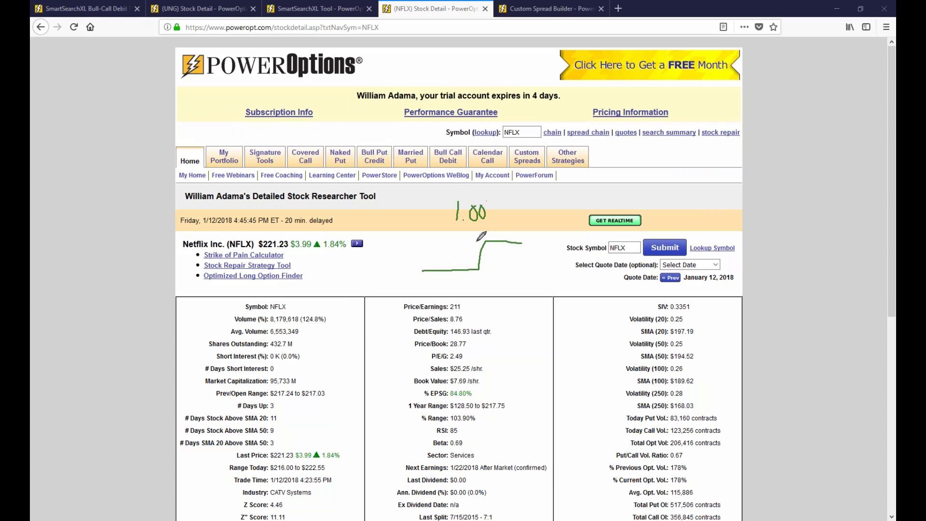